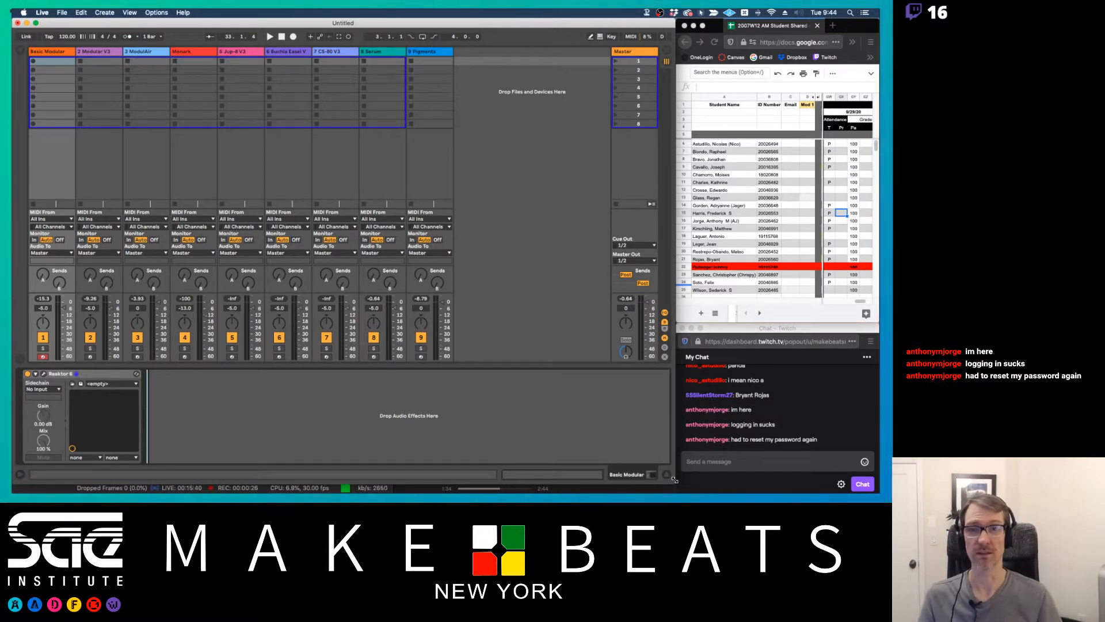
Switch to Preview to show the first page of 33 Synth Basics.pdf and return to Ableton Live
key("super+Tab")
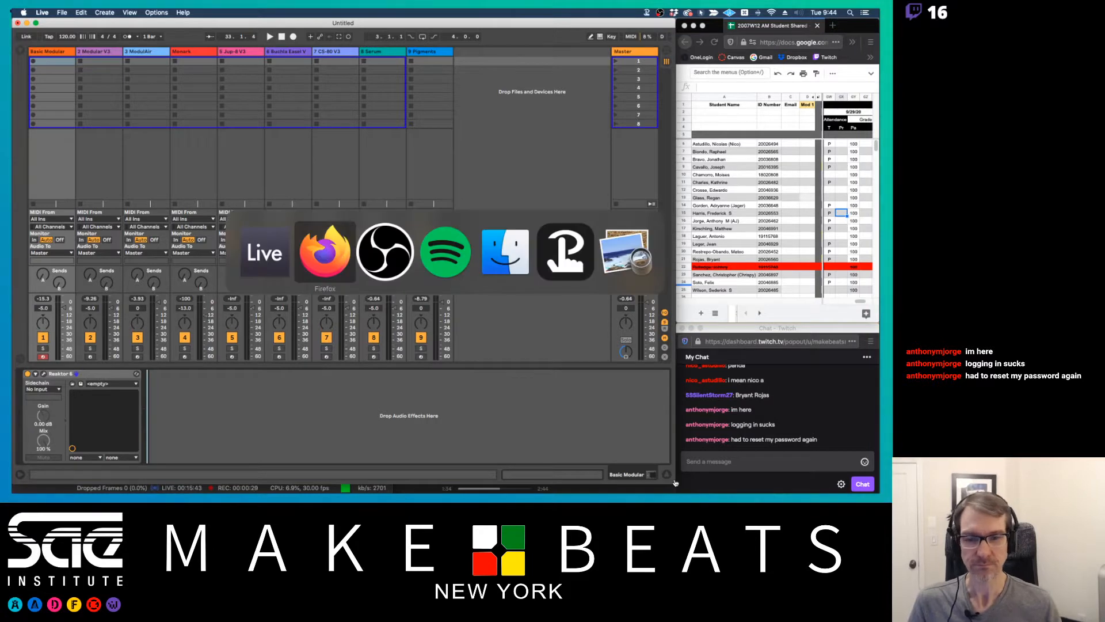
key("super+Tab")
key("super+Tab")
key("super+Tab")
key("super+Tab")
key("super+Tab")
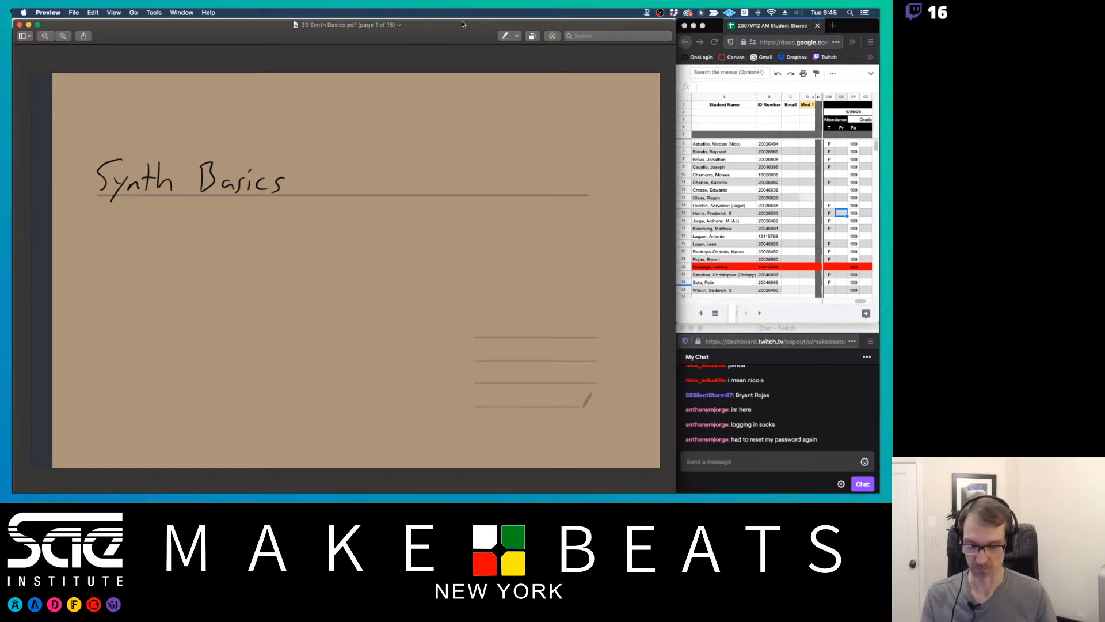
key("super+Tab")
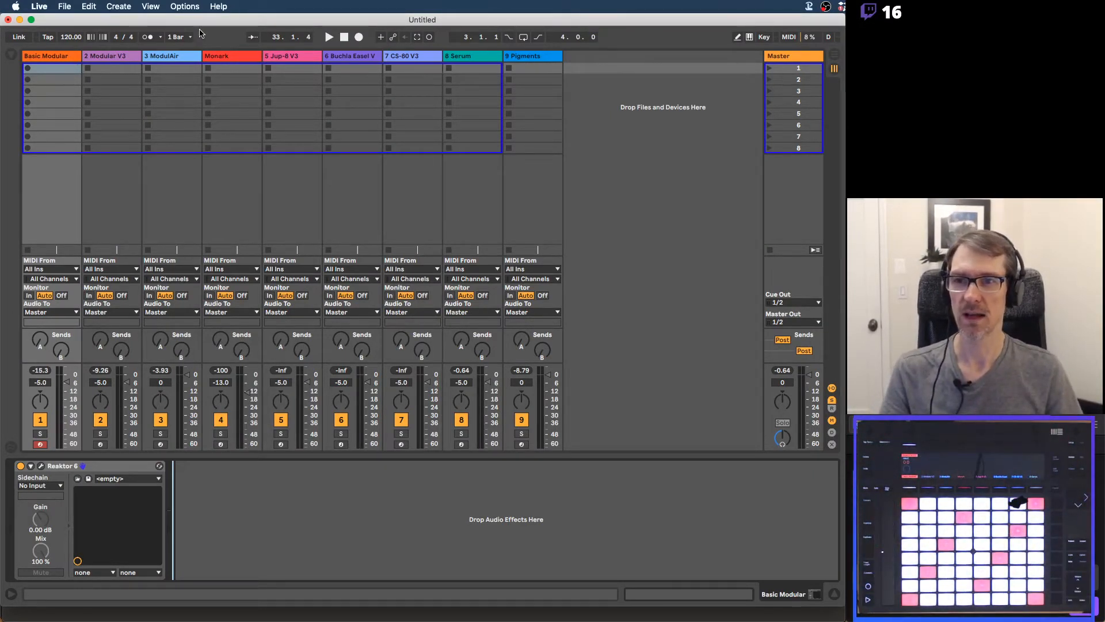
Open the Reaktor 6 plug-in window of the Basic Modular track and hide its library browser
left_click(72, 58)
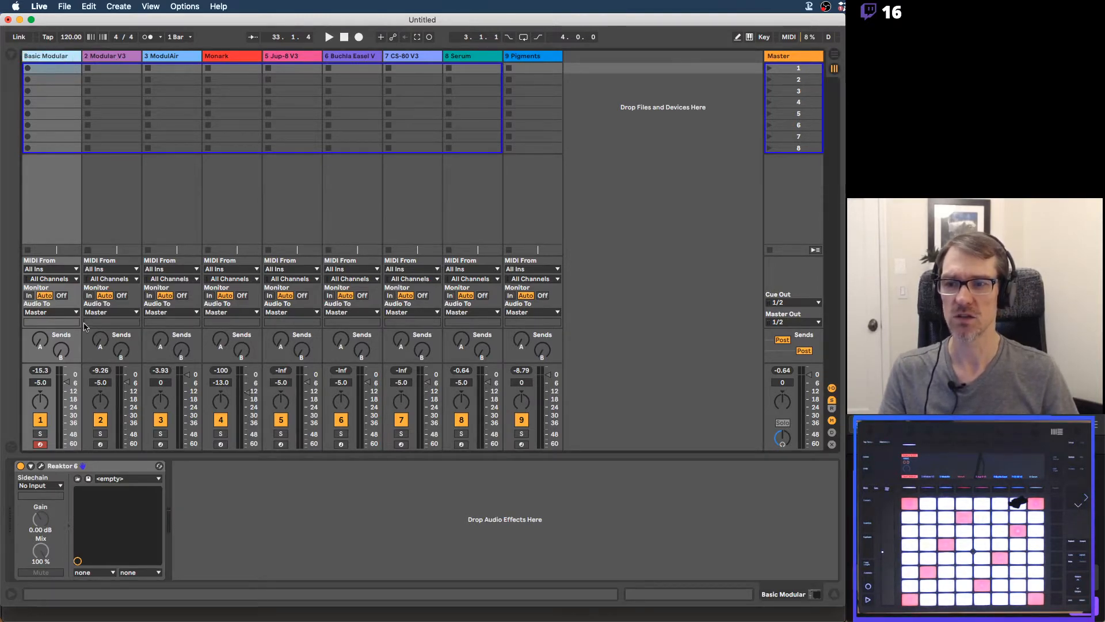
left_click(41, 466)
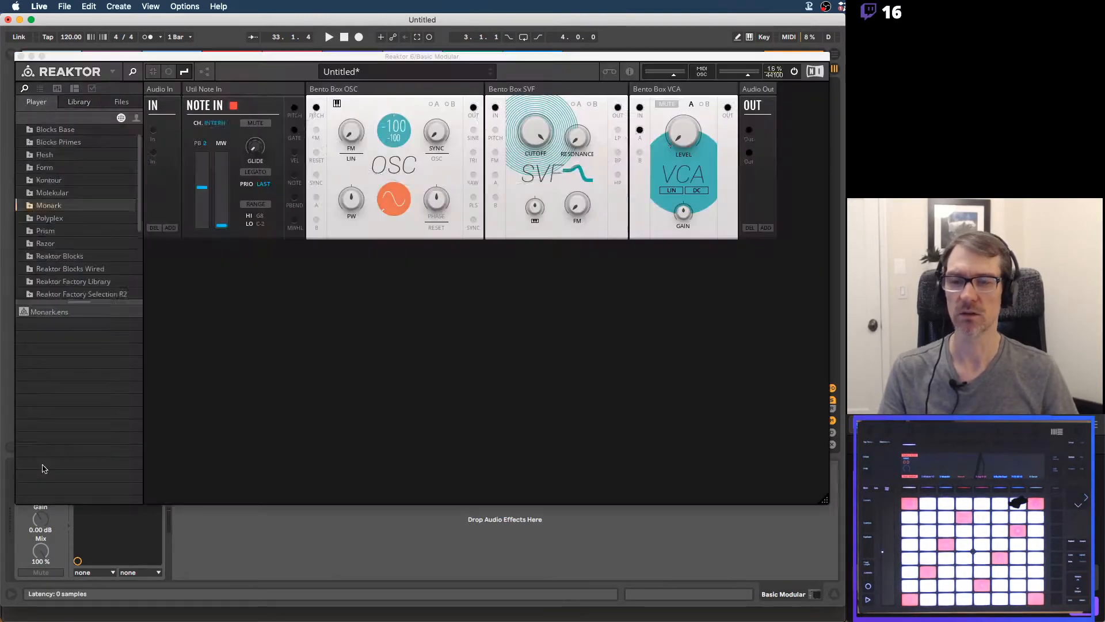
left_click(133, 71)
Shrink the Reaktor window to fit the row of Bento Box modules, place it over the mixer, and close it
left_click_drag(189, 58, 207, 103)
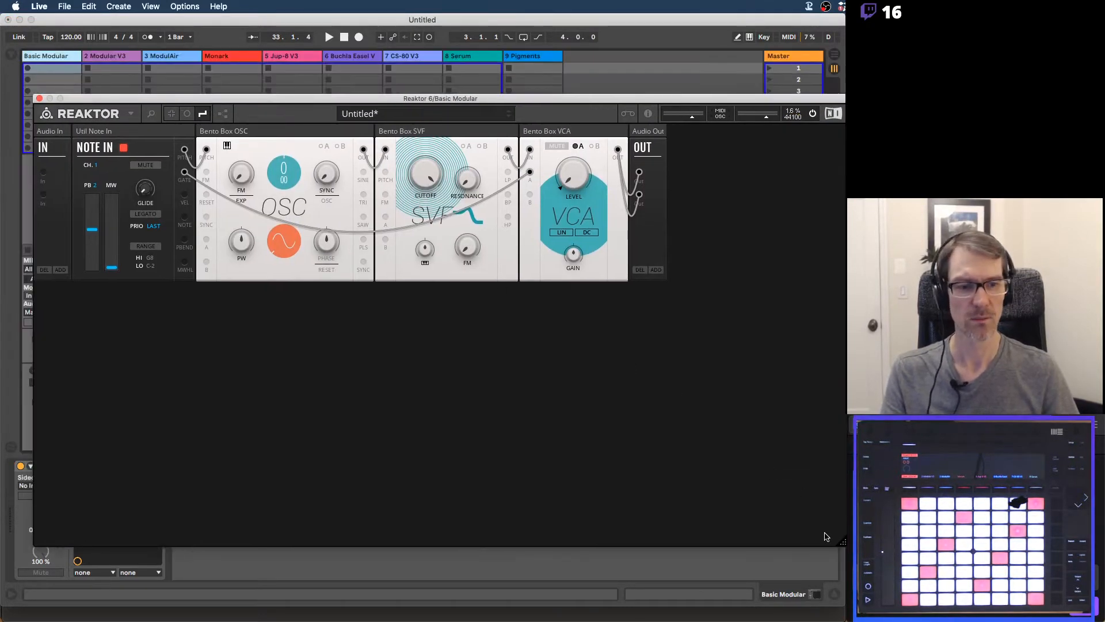
left_click_drag(844, 544, 795, 506)
left_click_drag(737, 462, 674, 311)
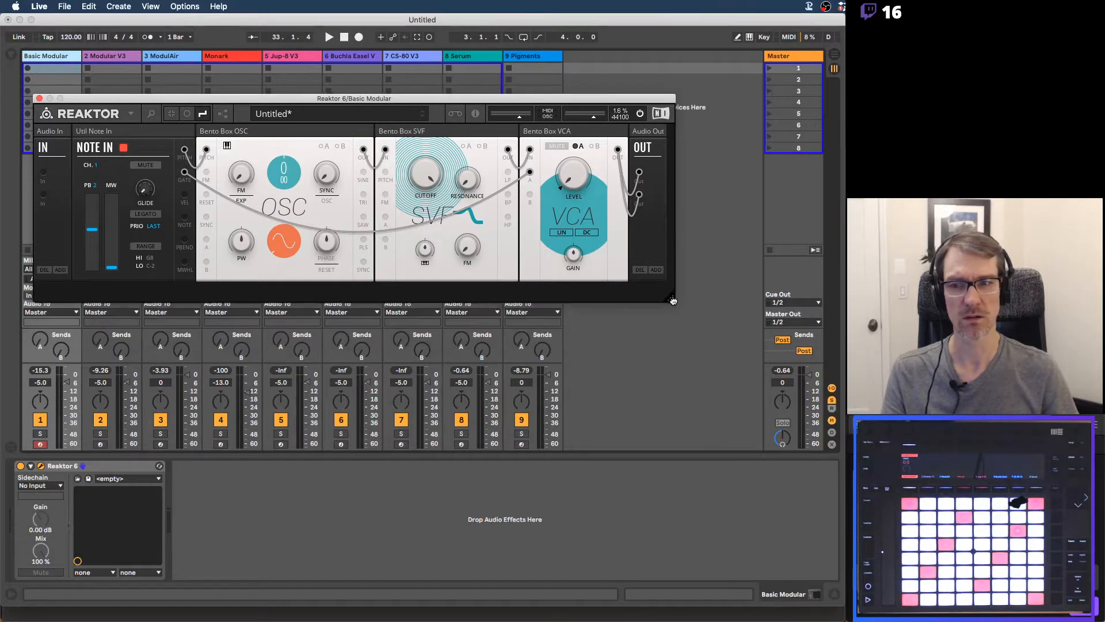
left_click_drag(32, 99, 153, 141)
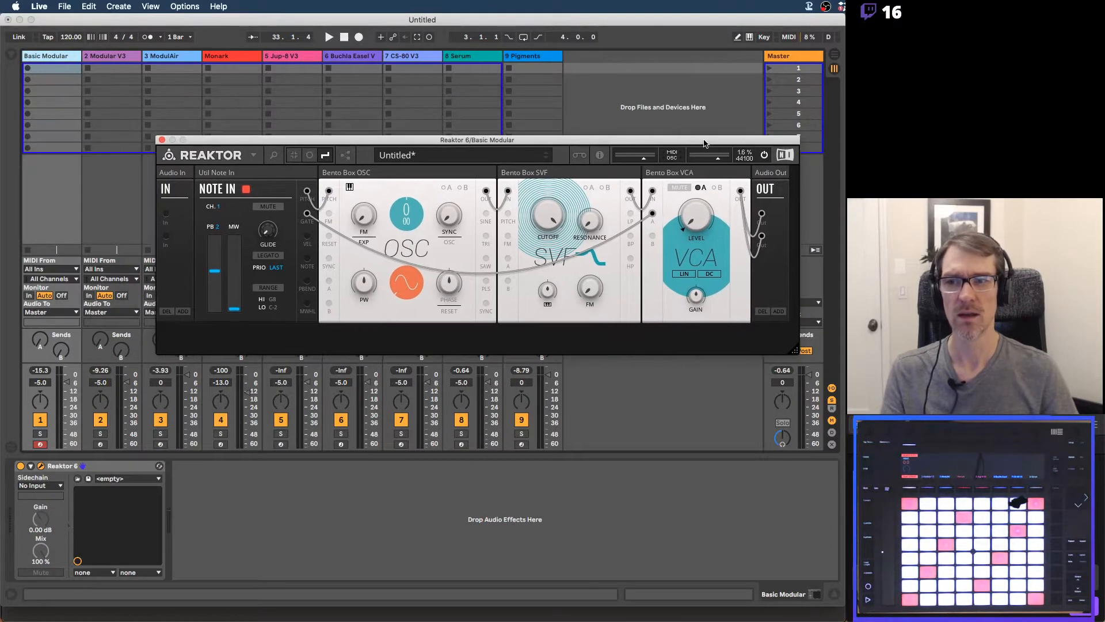
left_click(161, 140)
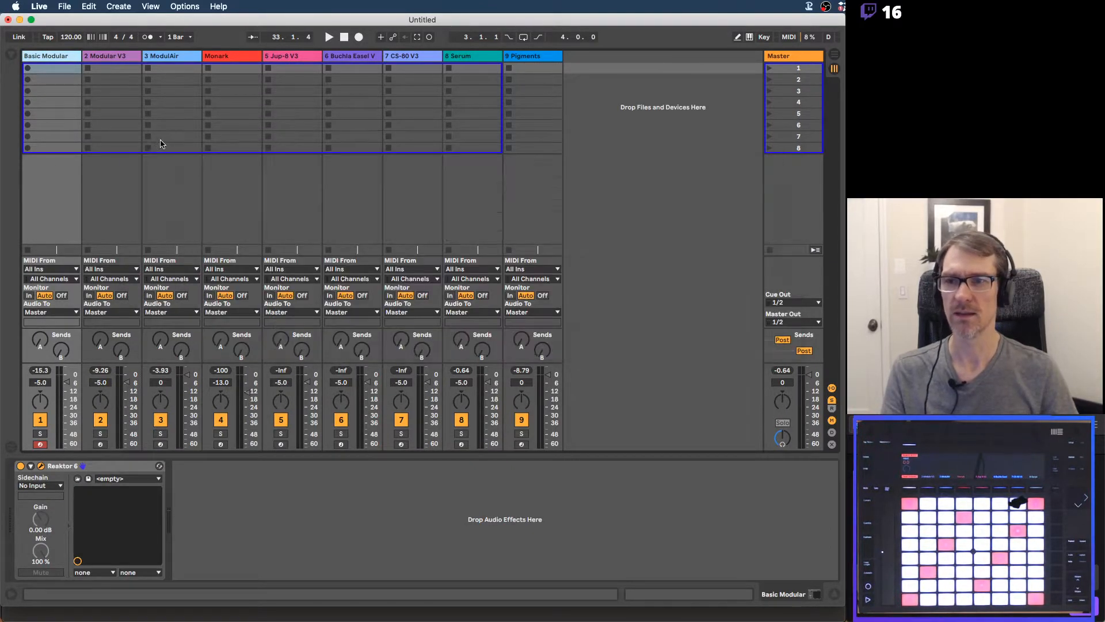
Open the Modular V3 synth on track 2, look over its patched modules, and close its window
left_click(126, 66)
left_click(41, 466)
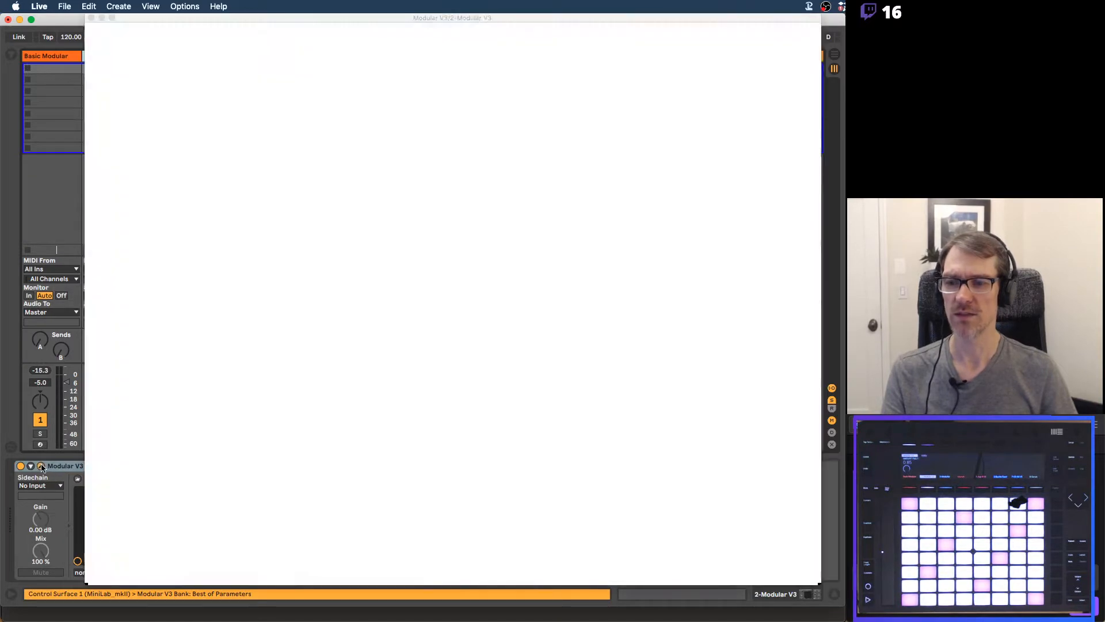
scroll(486, 246, "down", 5)
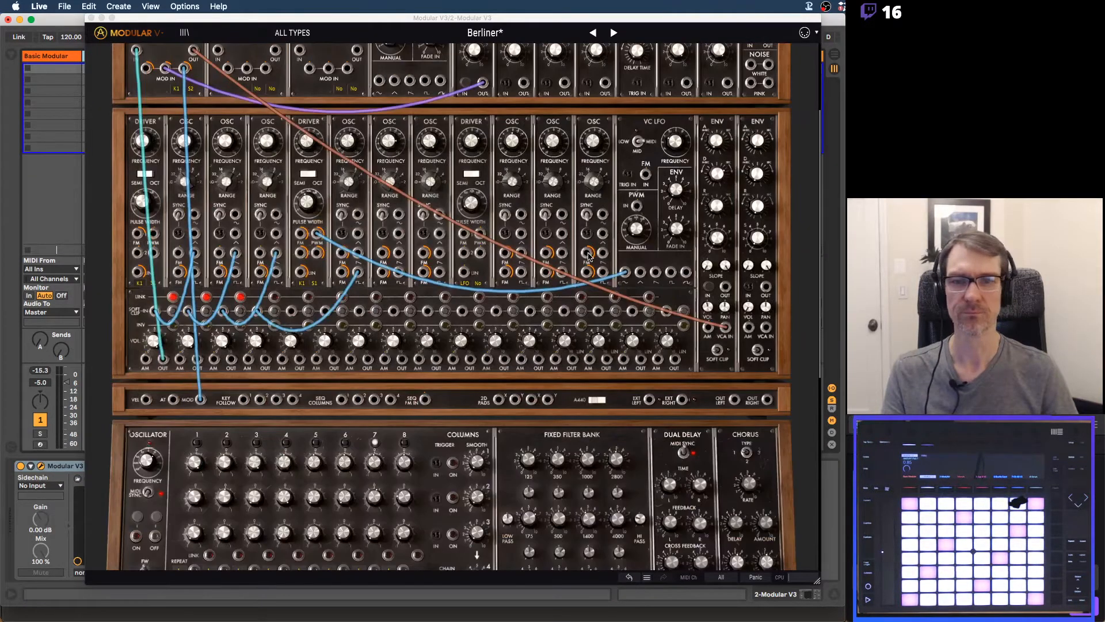
scroll(486, 246, "up", 4)
left_click(91, 18)
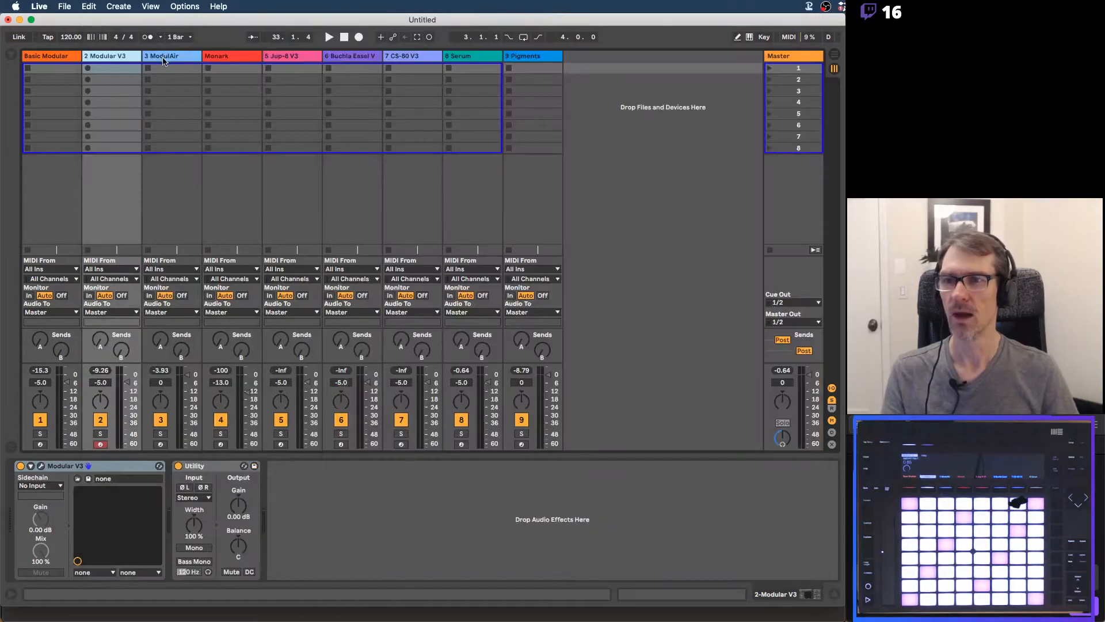
Show the ModulAir plug-in on track 3 with its whole window in view, and close it
key("Right")
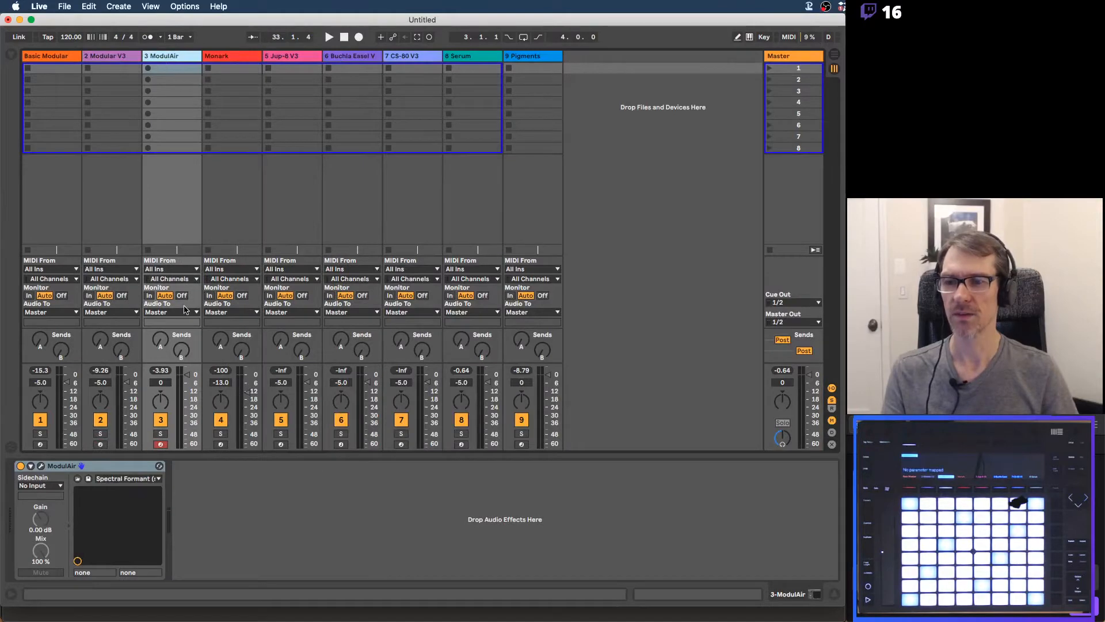
left_click(40, 466)
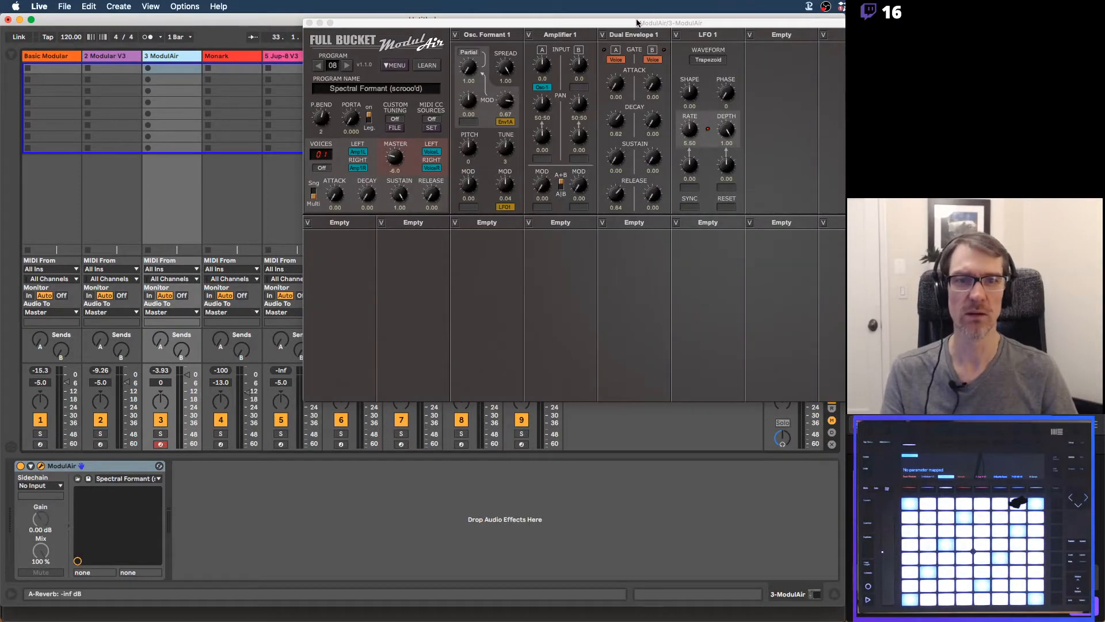
left_click_drag(633, 25, 385, 176)
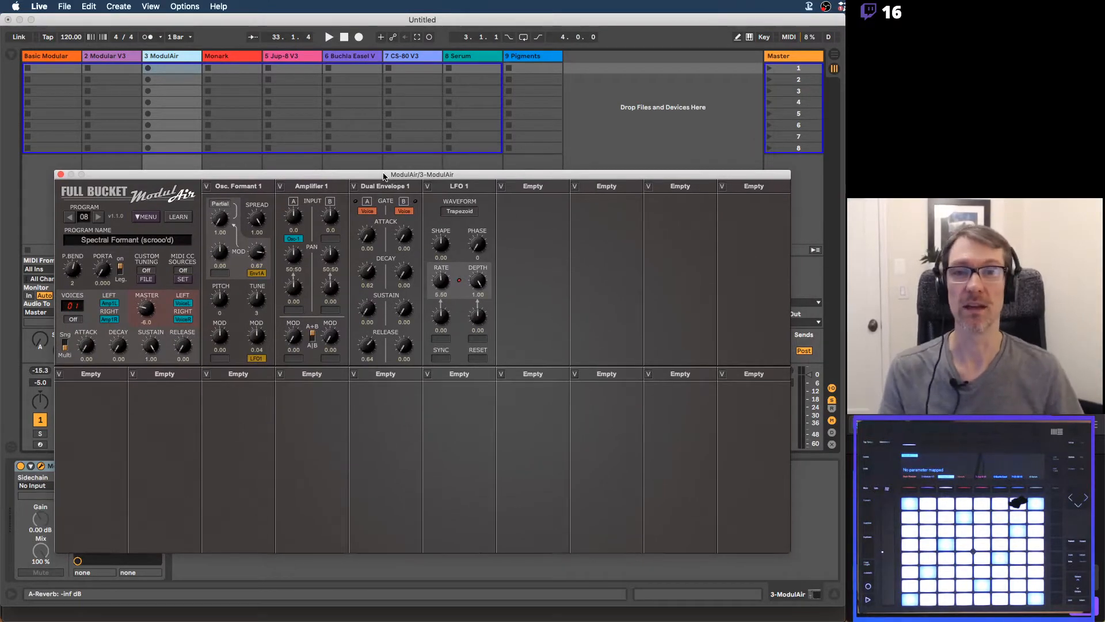
left_click(60, 173)
View the Monark synth interface from the Monark track with its window moved clear of the track titles, and close it
left_click(224, 72)
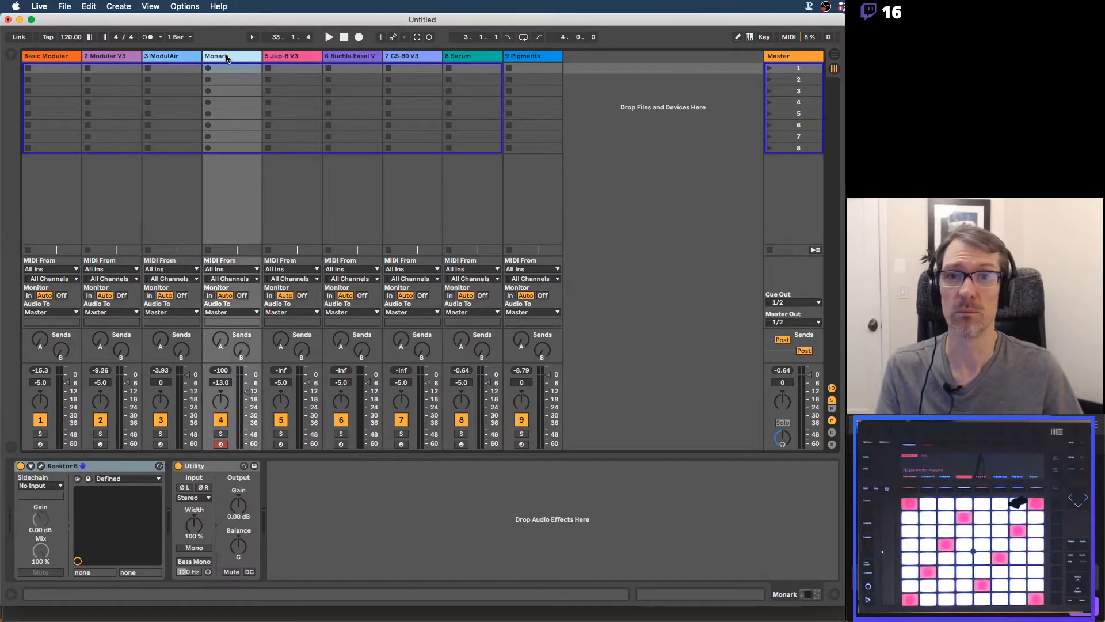
left_click(42, 464)
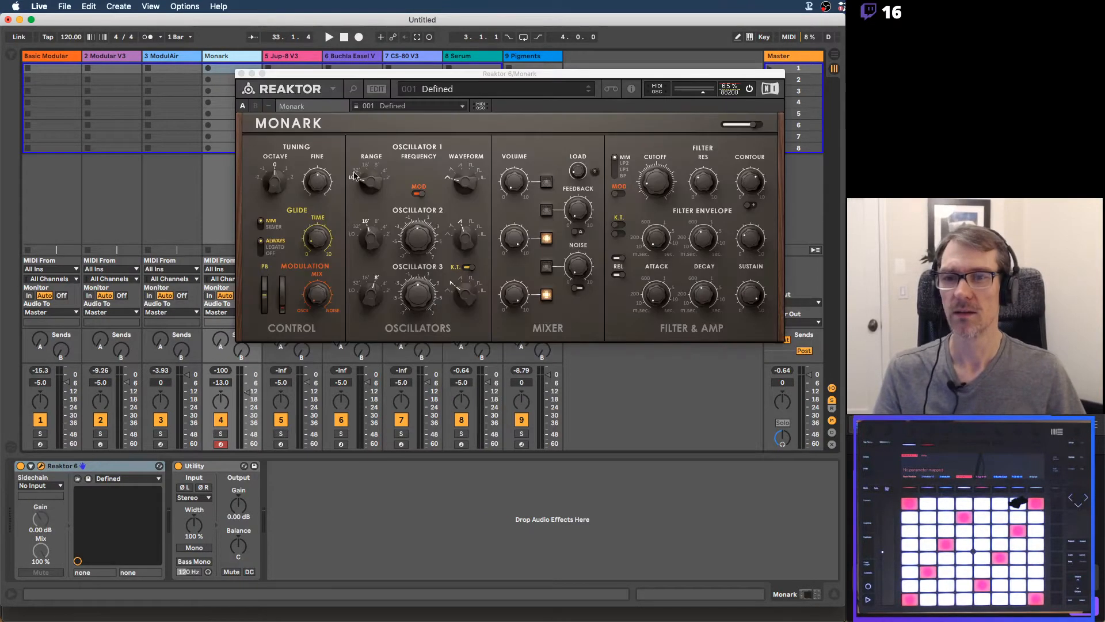
left_click_drag(404, 75, 367, 165)
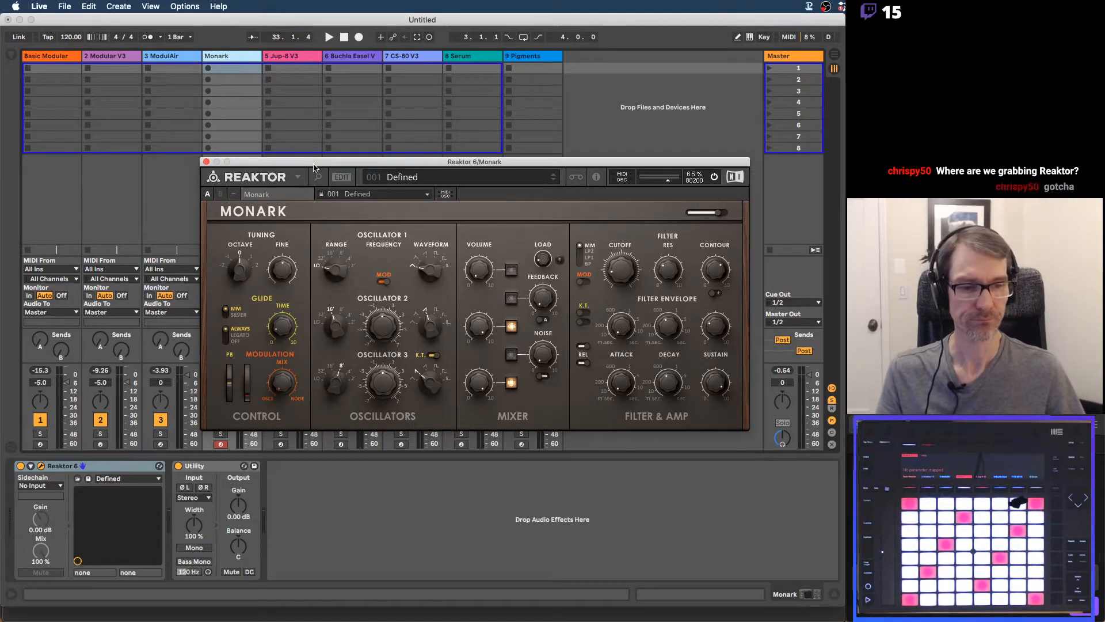
left_click(206, 162)
Display the Jup-8 V3 synth of track 5, move its window below the track titles, and close it
left_click(304, 55)
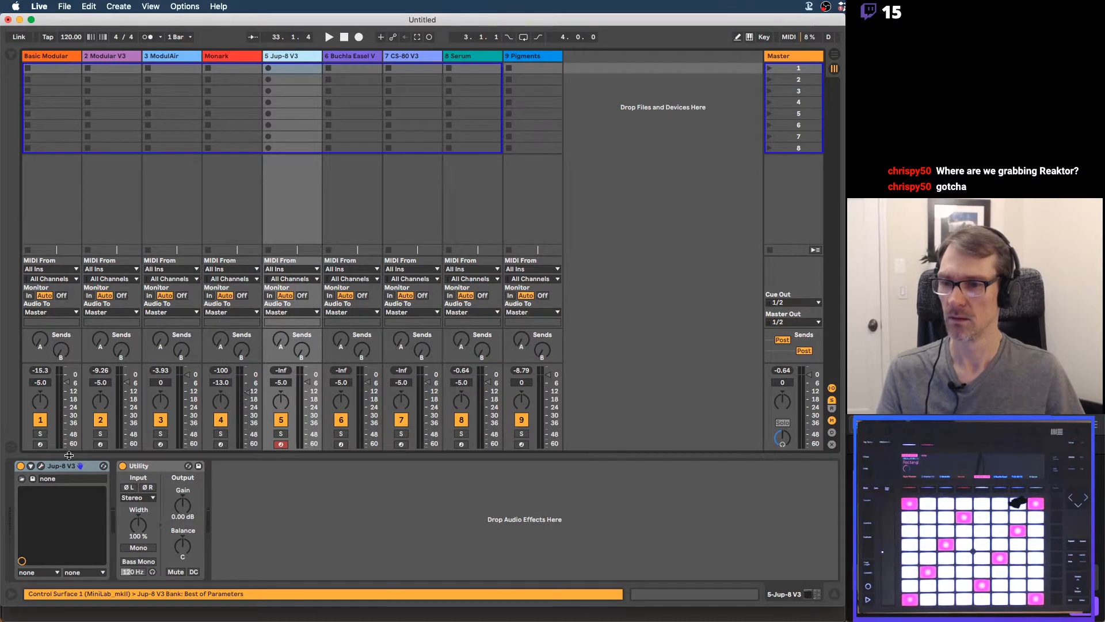
left_click(41, 466)
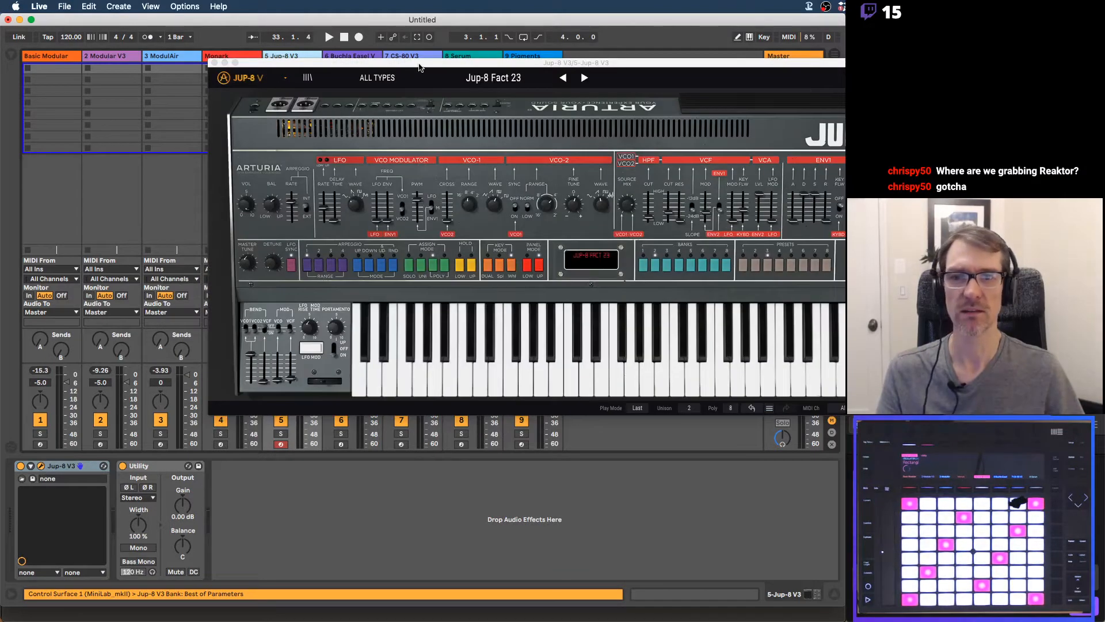
left_click_drag(388, 62, 321, 141)
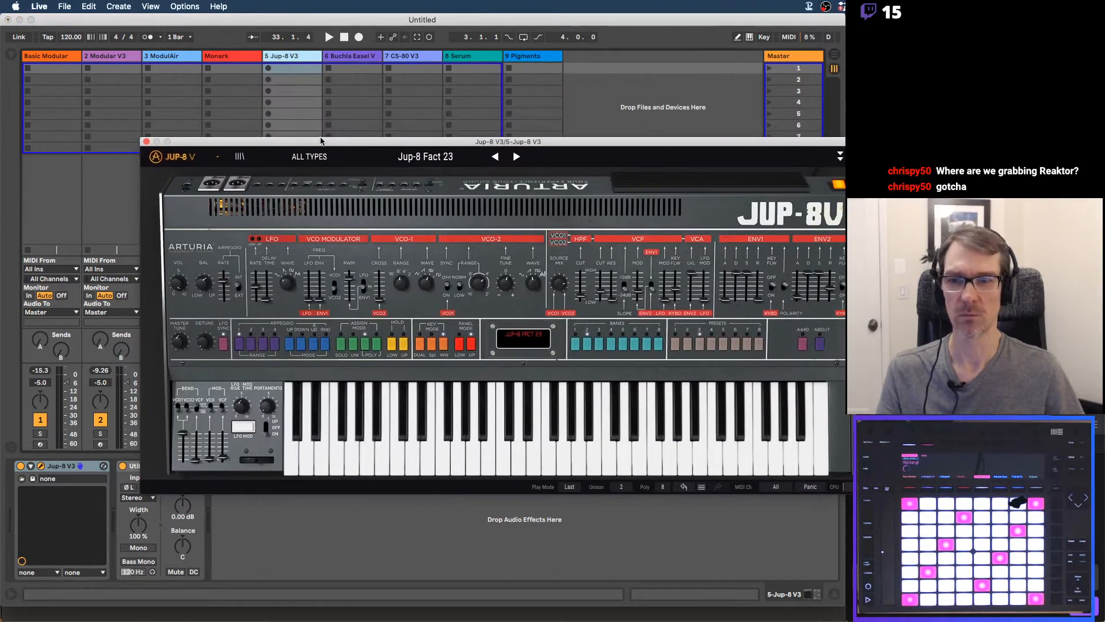
left_click(147, 143)
Open the Buchla Easel V plug-in on track 6 to view its interface, and close it
left_click(349, 58)
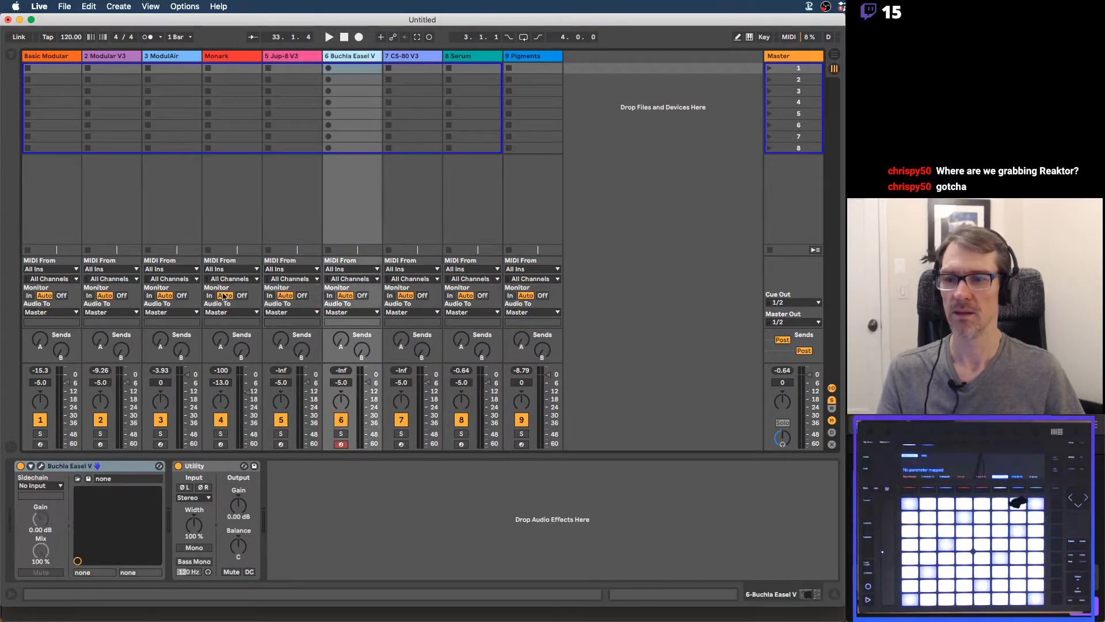
left_click(41, 466)
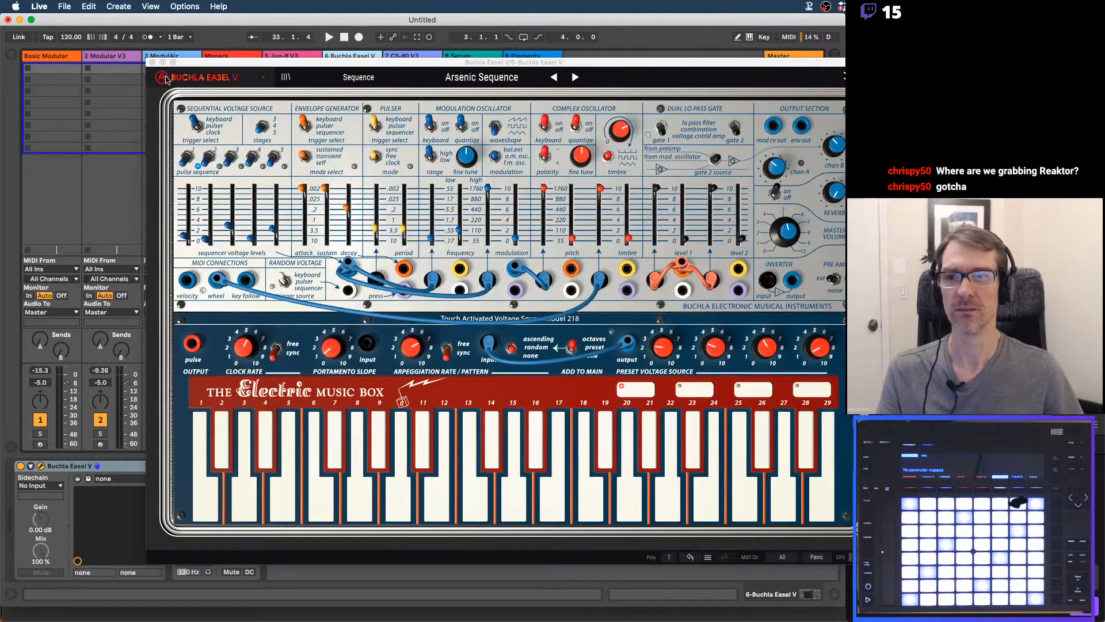
left_click(152, 62)
Bring up the CS-80 V3 synth interface on track 7 for viewing and close its window
left_click(403, 56)
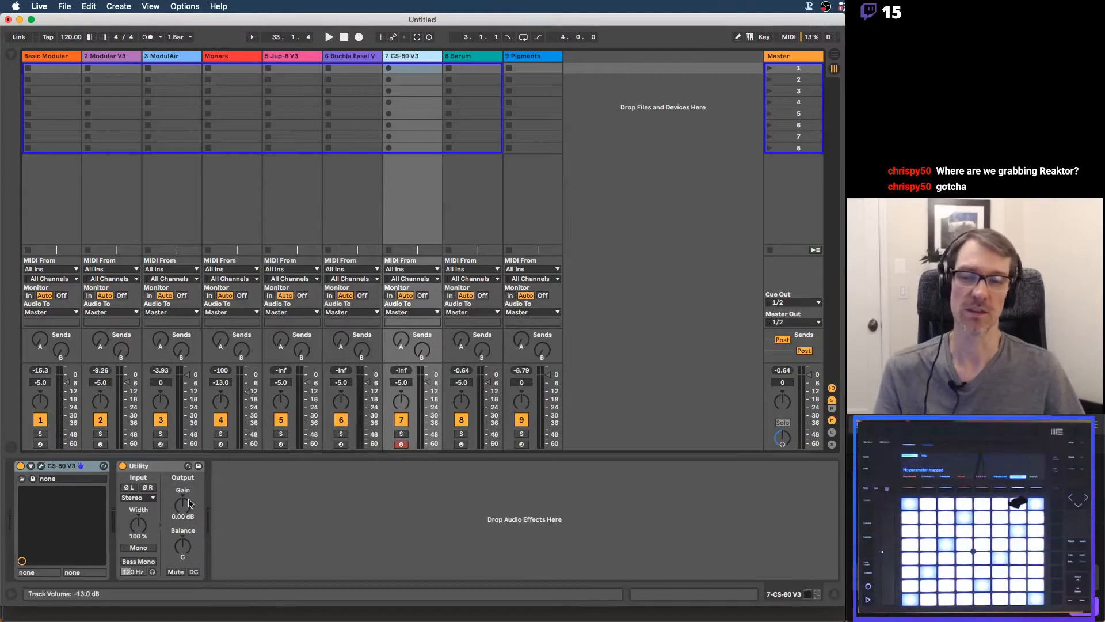
left_click(41, 465)
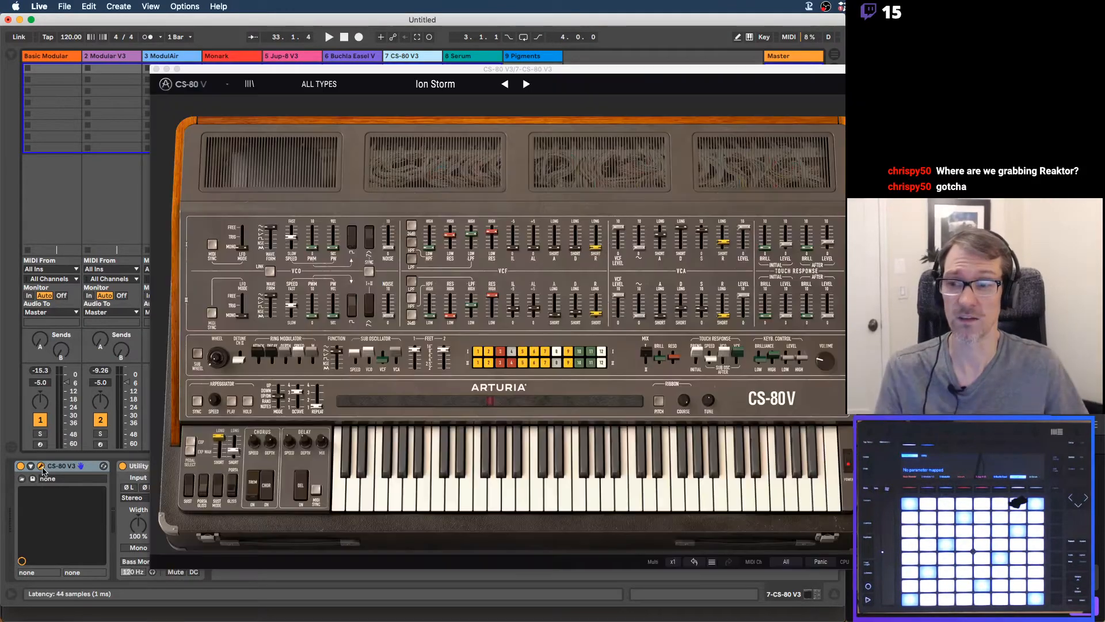
left_click(178, 70)
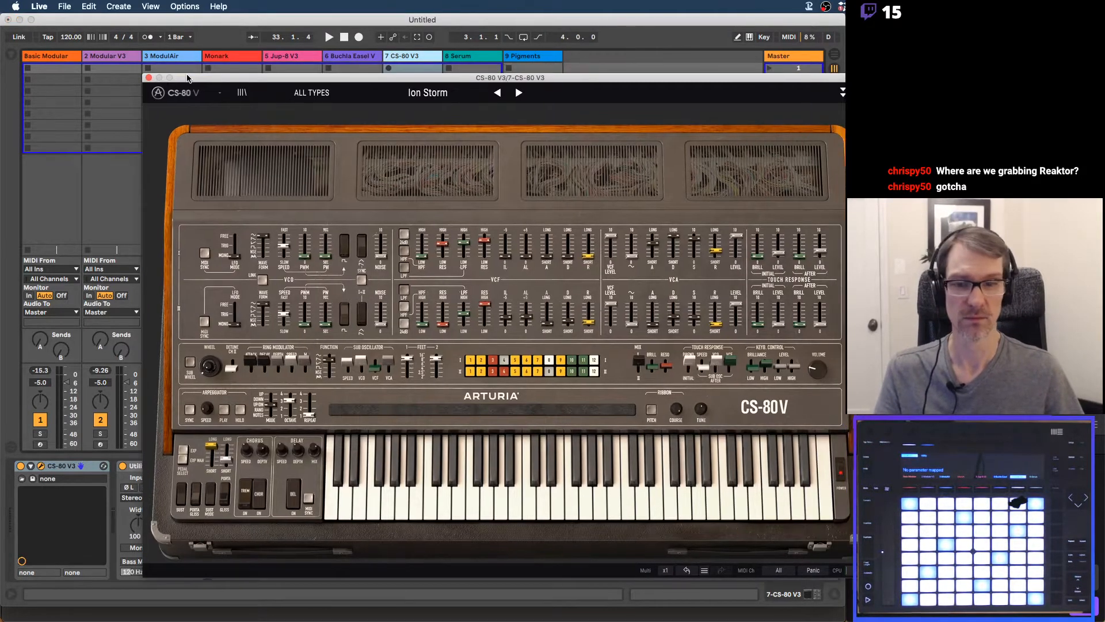
left_click(149, 78)
View the Serum wavetable synth interface on track 8 and close its window
left_click(481, 56)
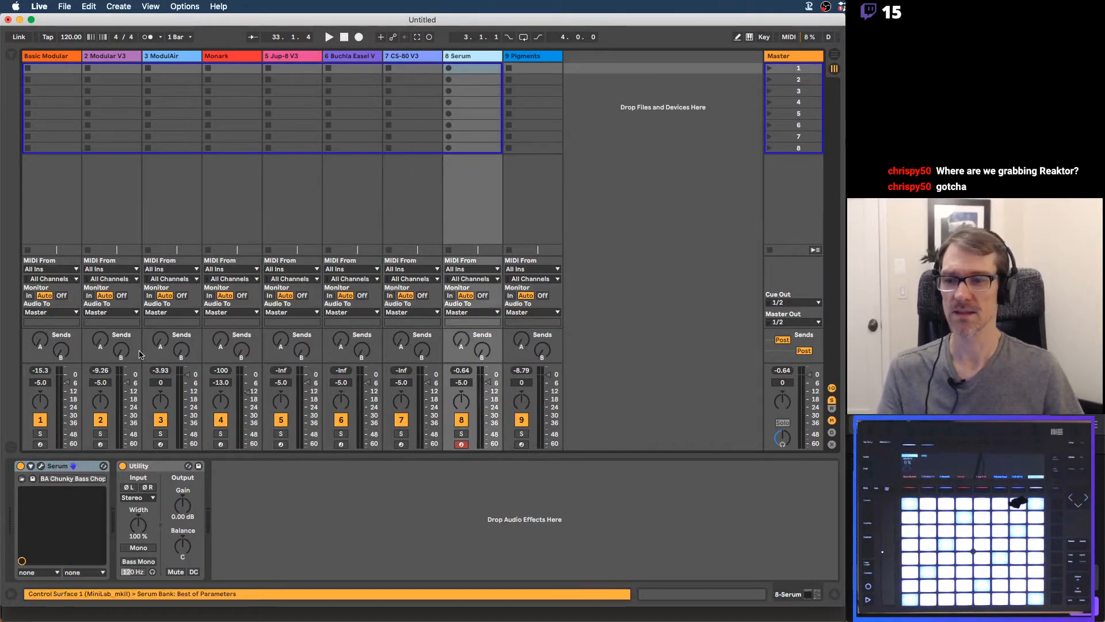
left_click(41, 470)
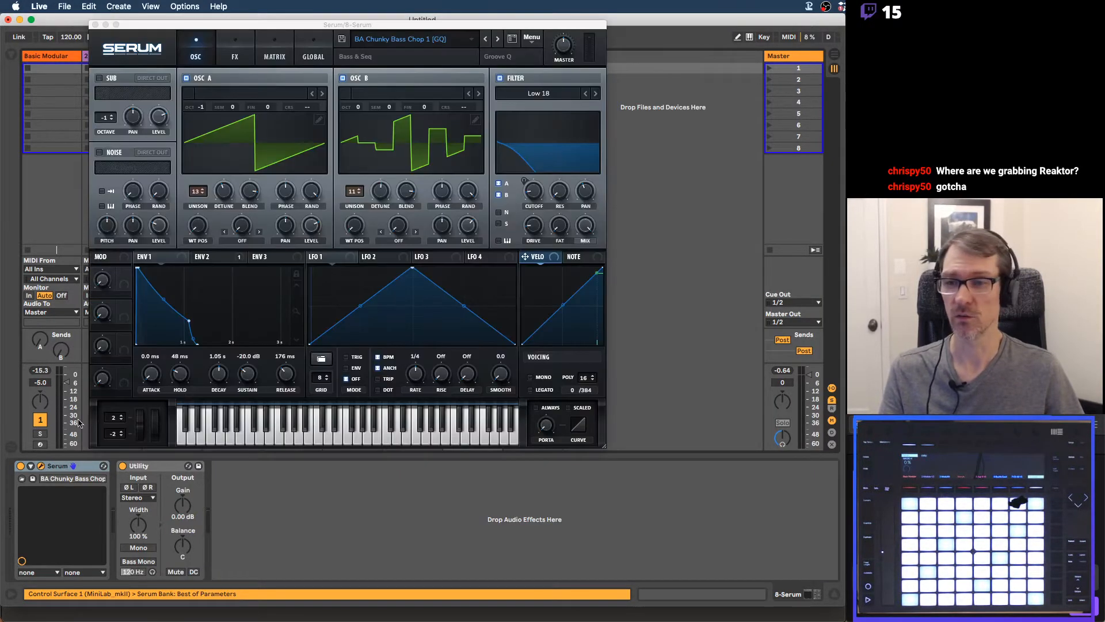
left_click(95, 25)
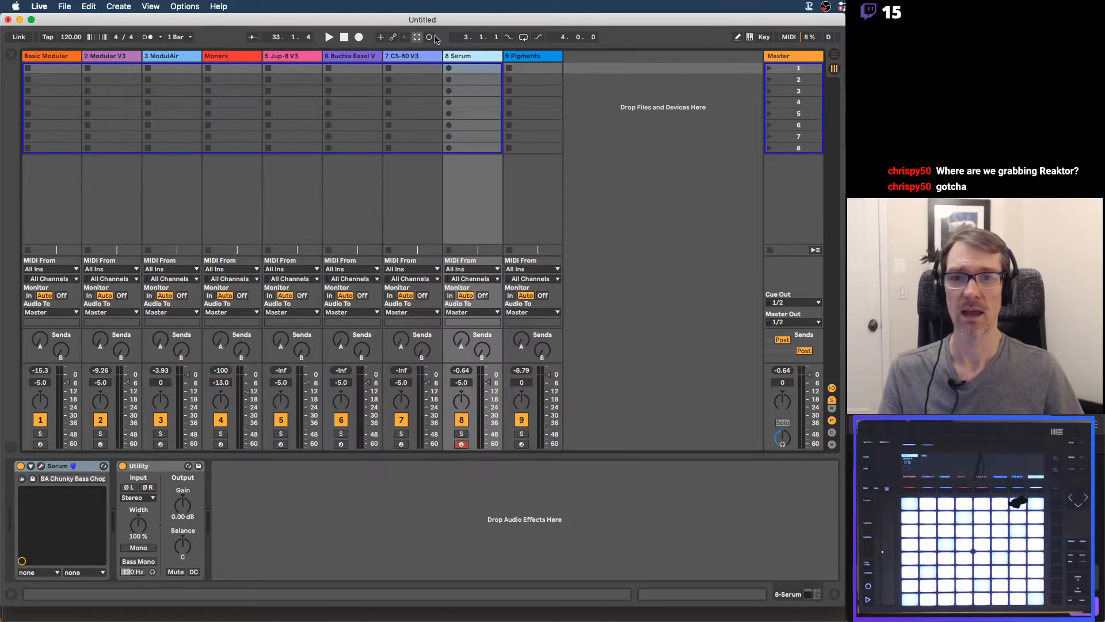
Open the Pigments plug-in on track 9, move its window below the title bar, and close it
left_click(41, 466)
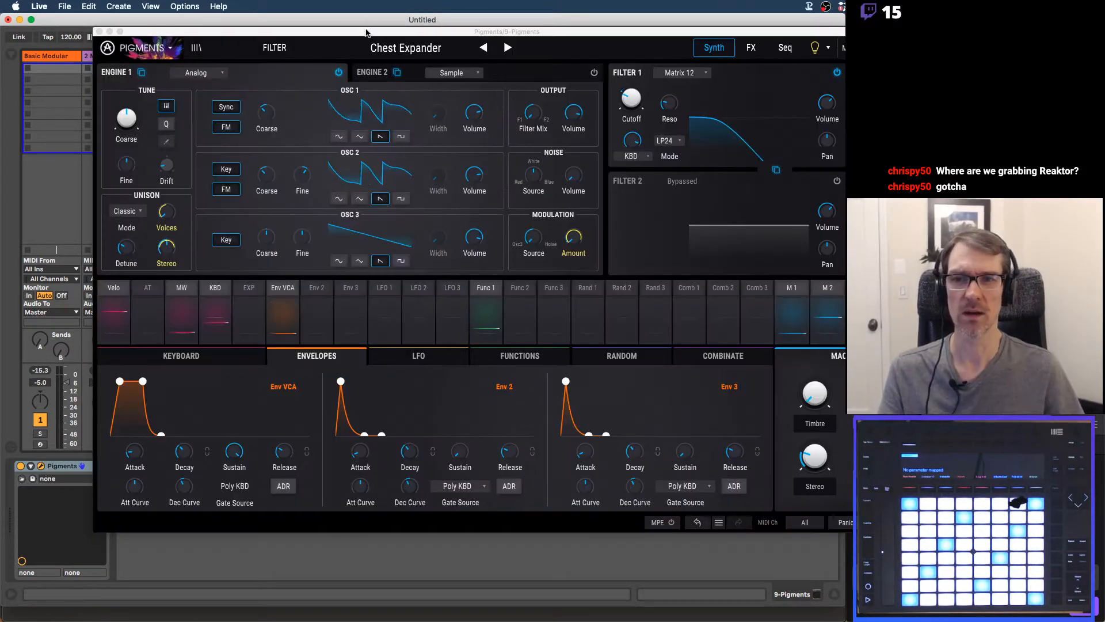
left_click_drag(367, 33, 362, 75)
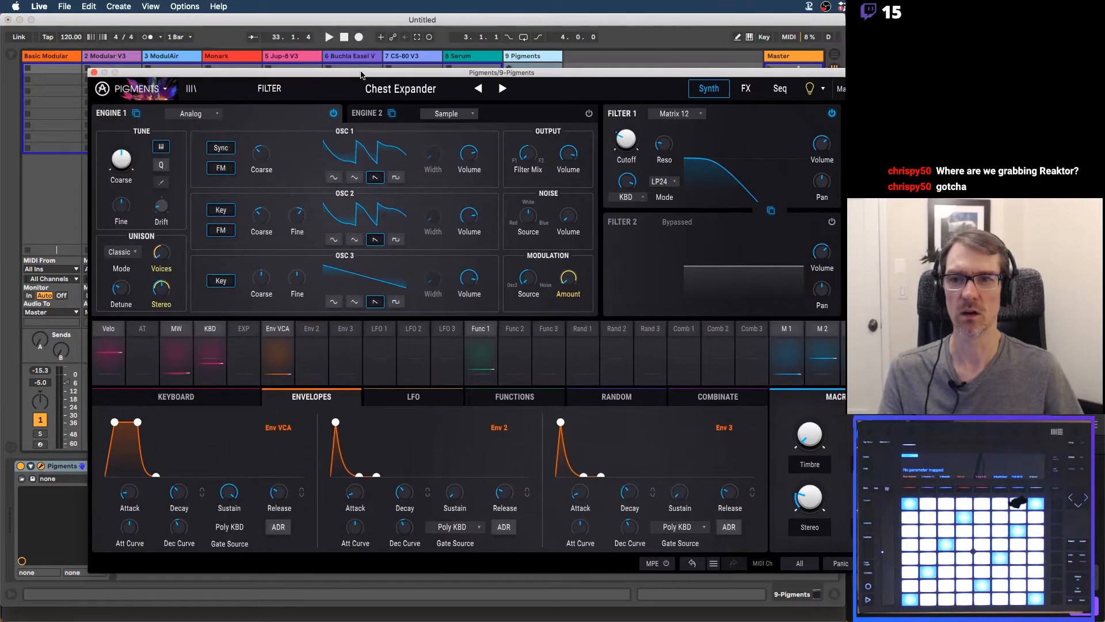
left_click(93, 74)
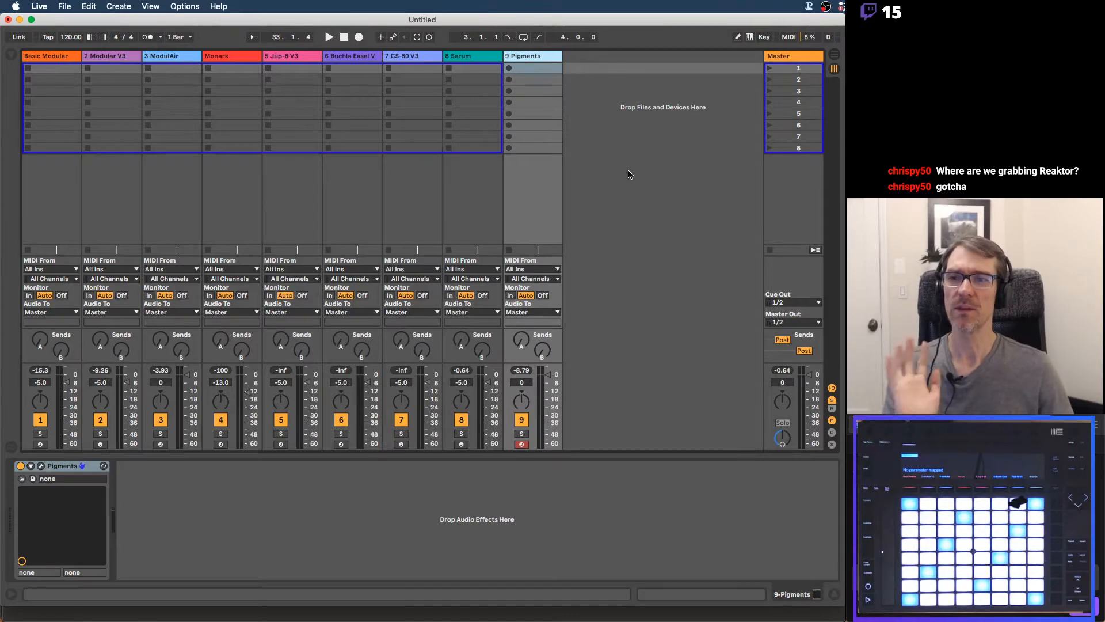
Return to the Basic Modular track, reopen its Reaktor window for another look, and close it
left_click(54, 56)
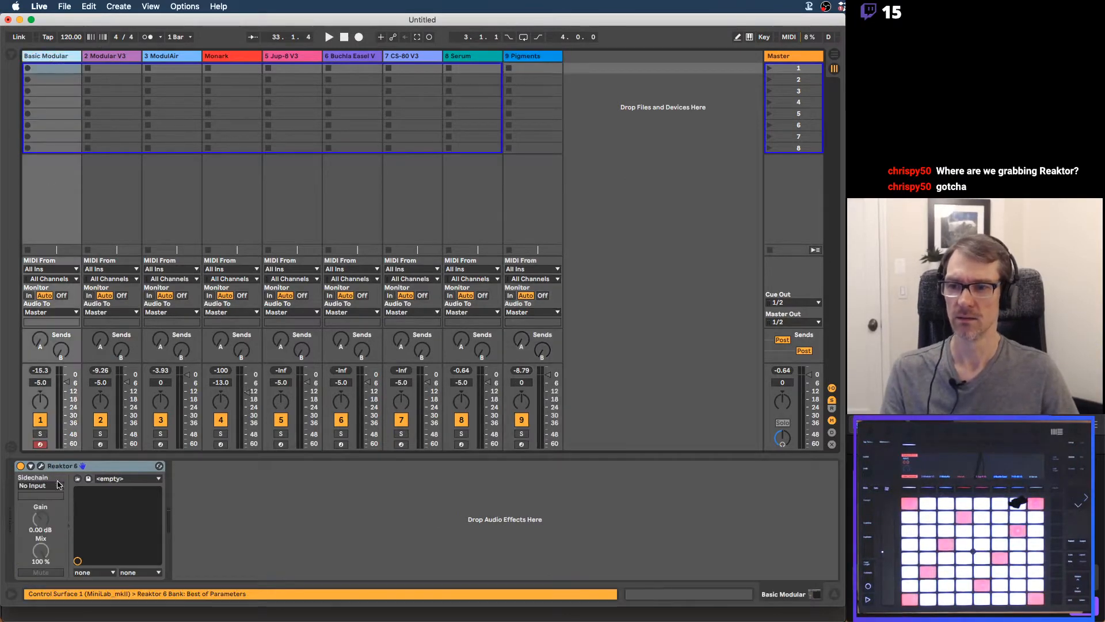
left_click(41, 466)
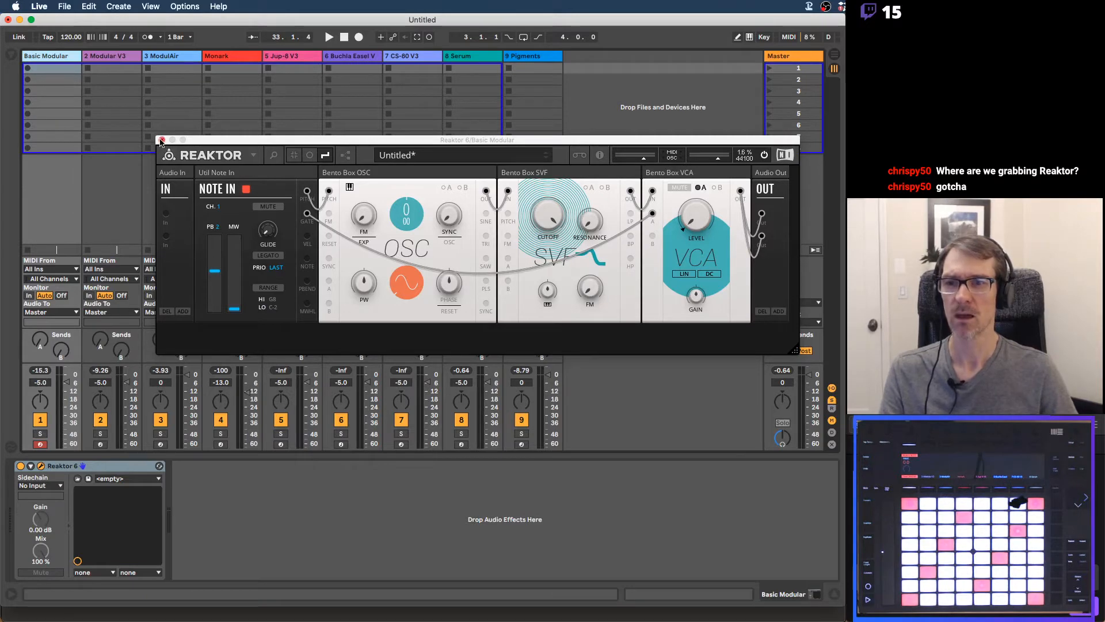
left_click(162, 141)
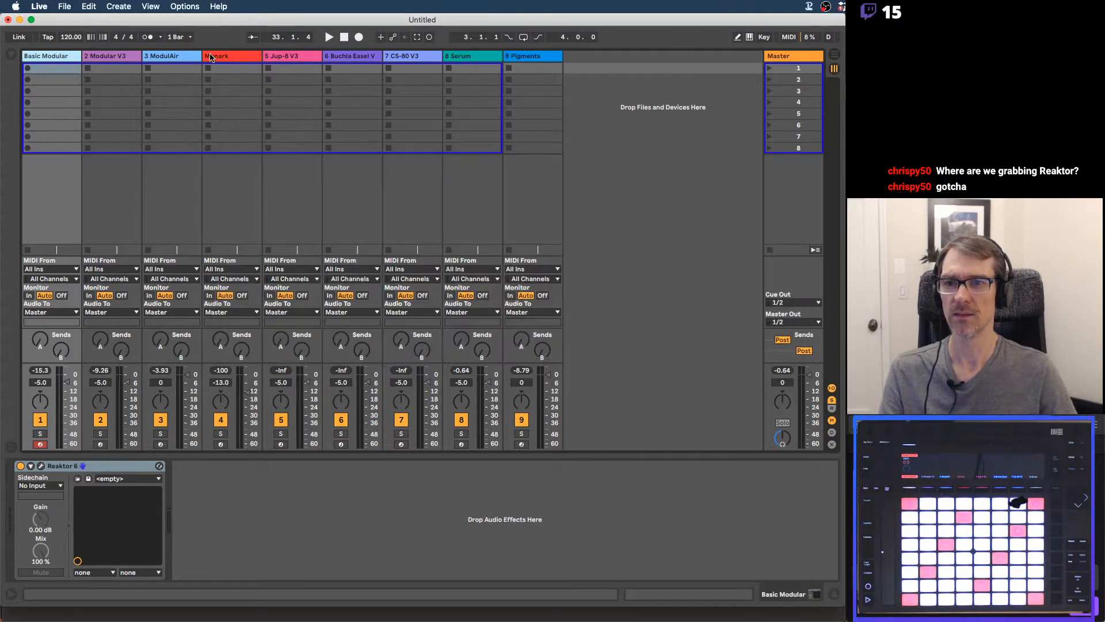
Open the Monark synth in Reaktor on track 4, move its window slightly down for viewing, and close it
left_click(213, 56)
left_click(41, 466)
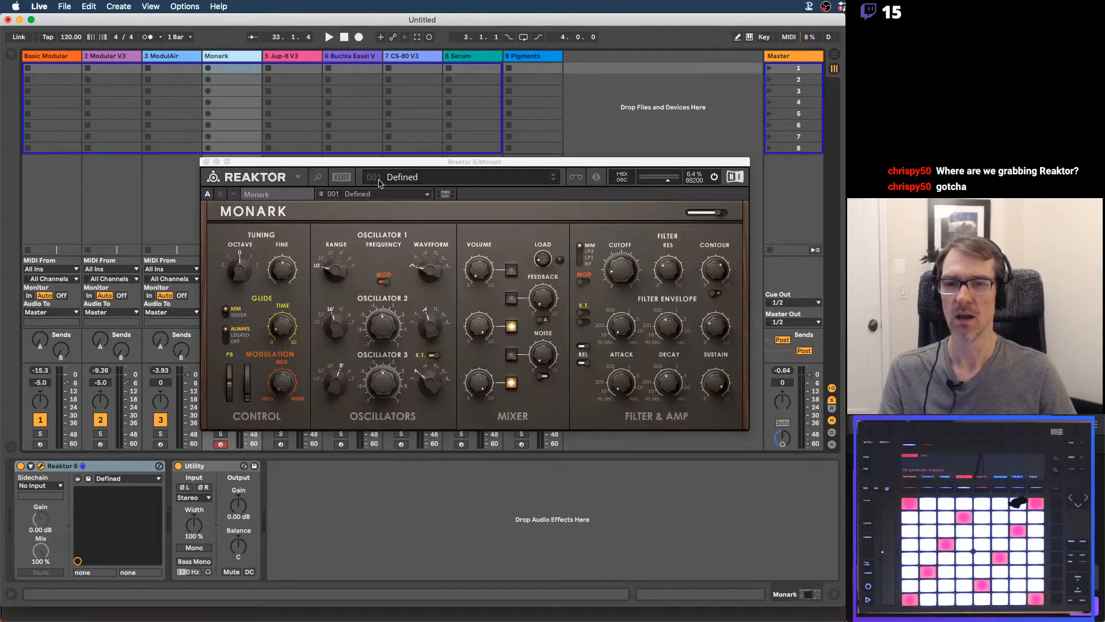
mouse_move(405, 165)
left_mouse_down()
mouse_move(418, 203)
mouse_move(405, 175)
left_mouse_up()
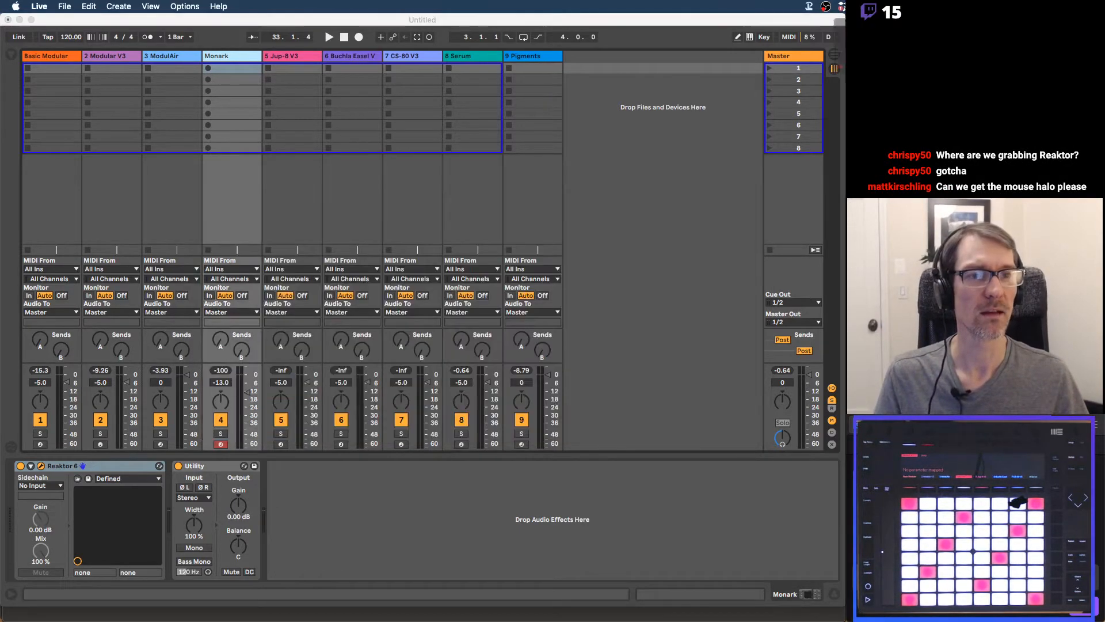
left_click(788, 27)
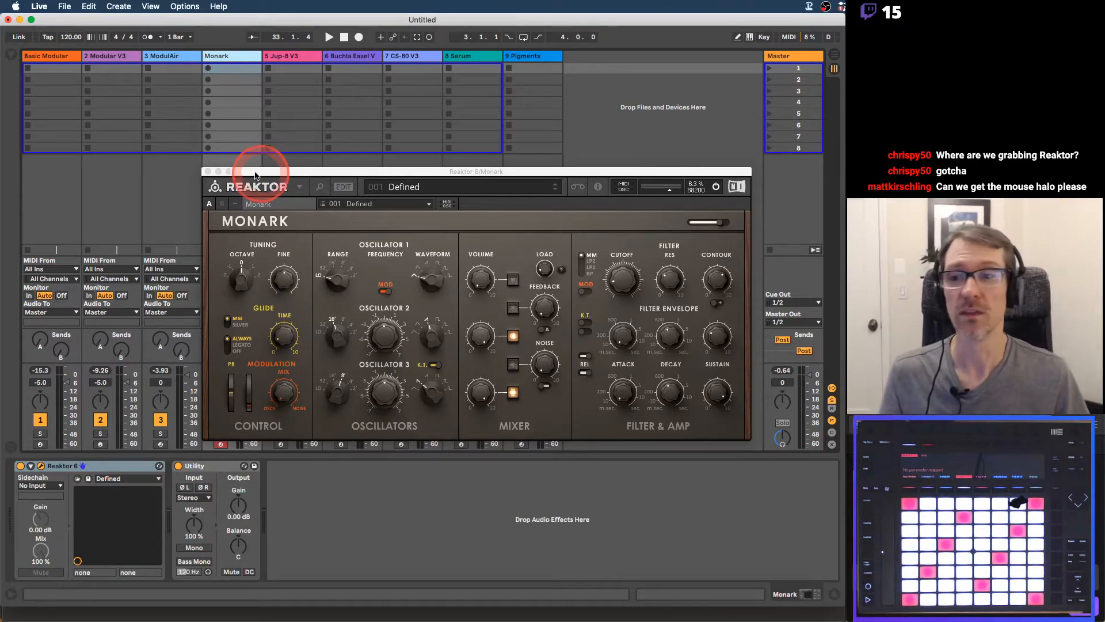
left_click(208, 172)
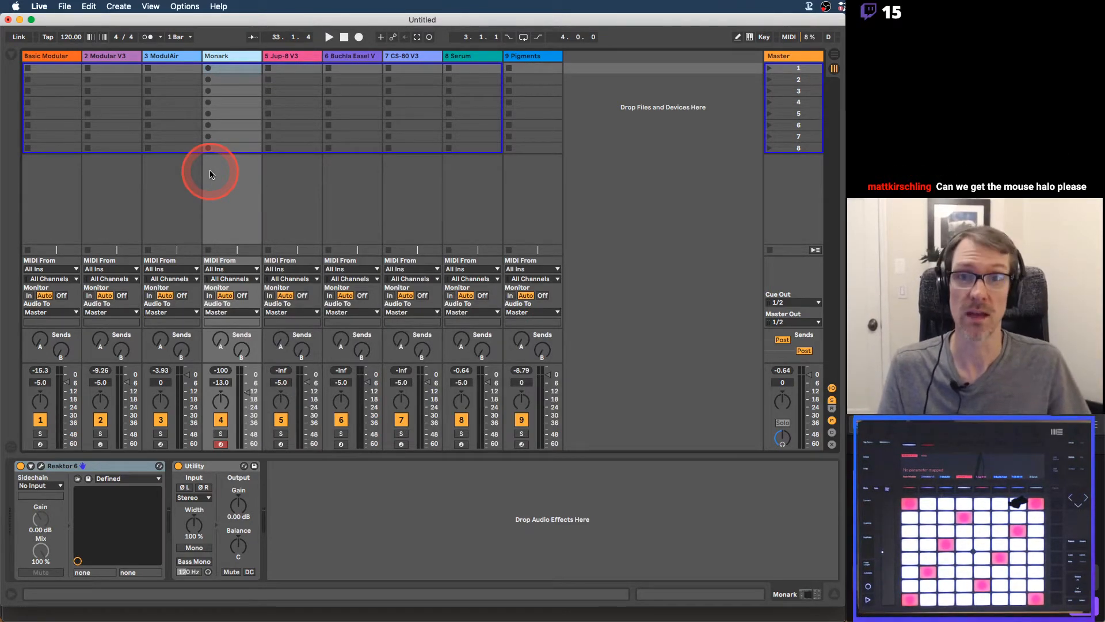
Switch to Preview with 33 Synth Basics.pdf and advance to page 2, Introduction to Synthesis
key("super+Tab")
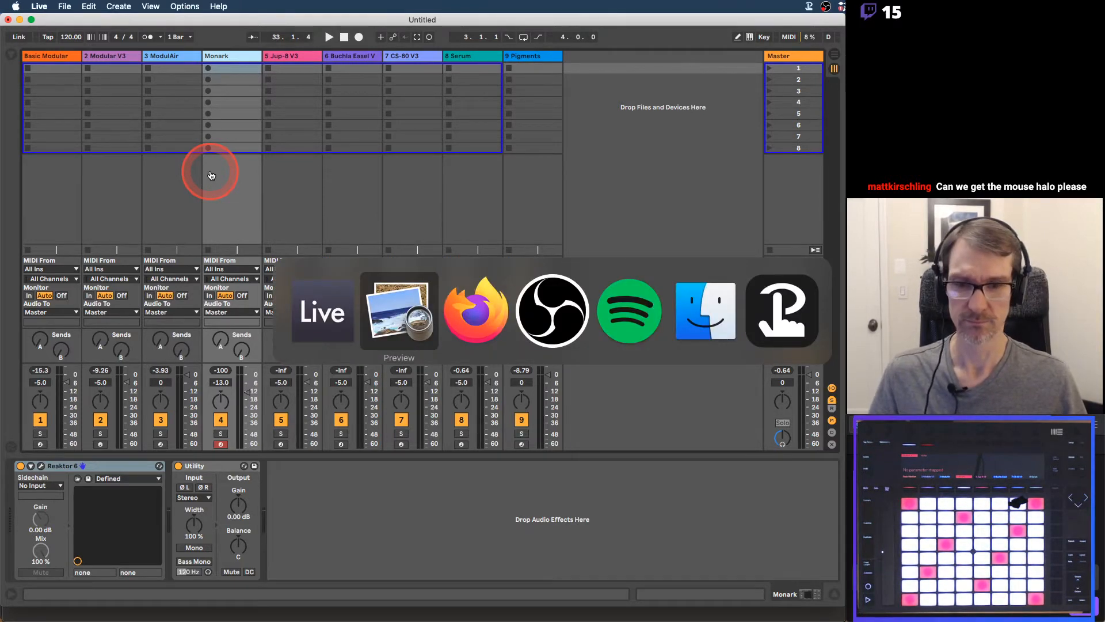
key("super+shift+Tab")
key("super+Tab")
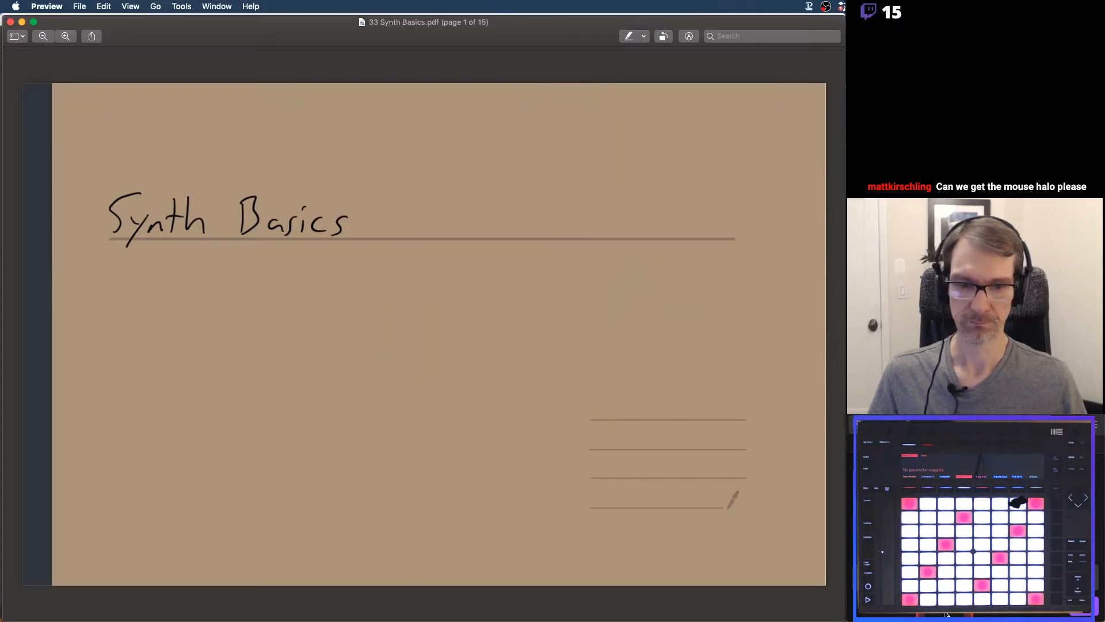
left_click_drag(841, 614, 840, 597)
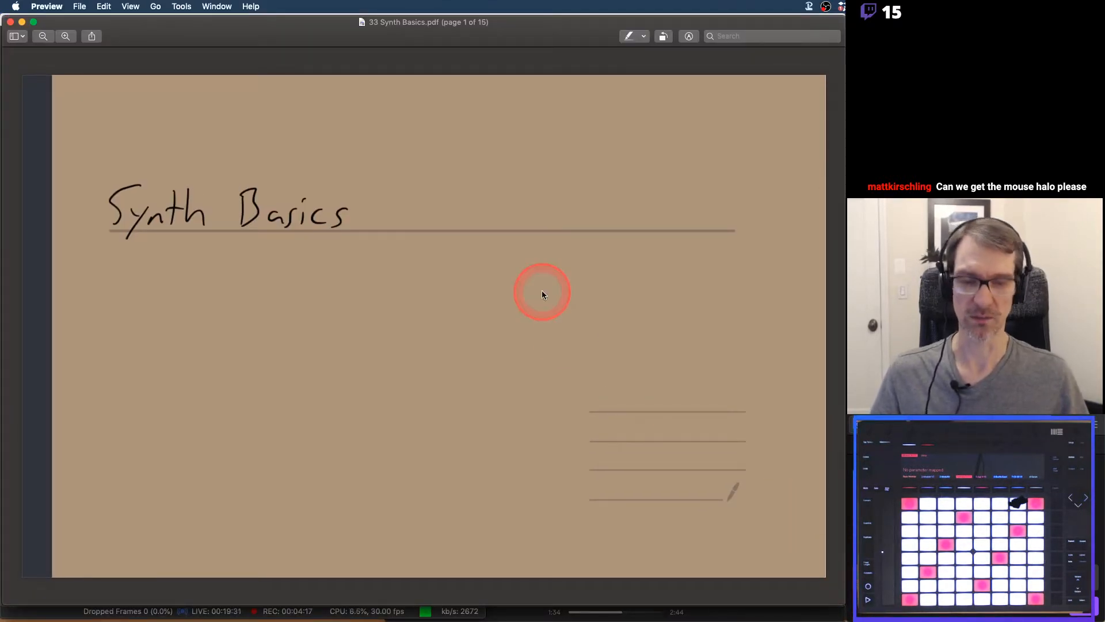
key("Right")
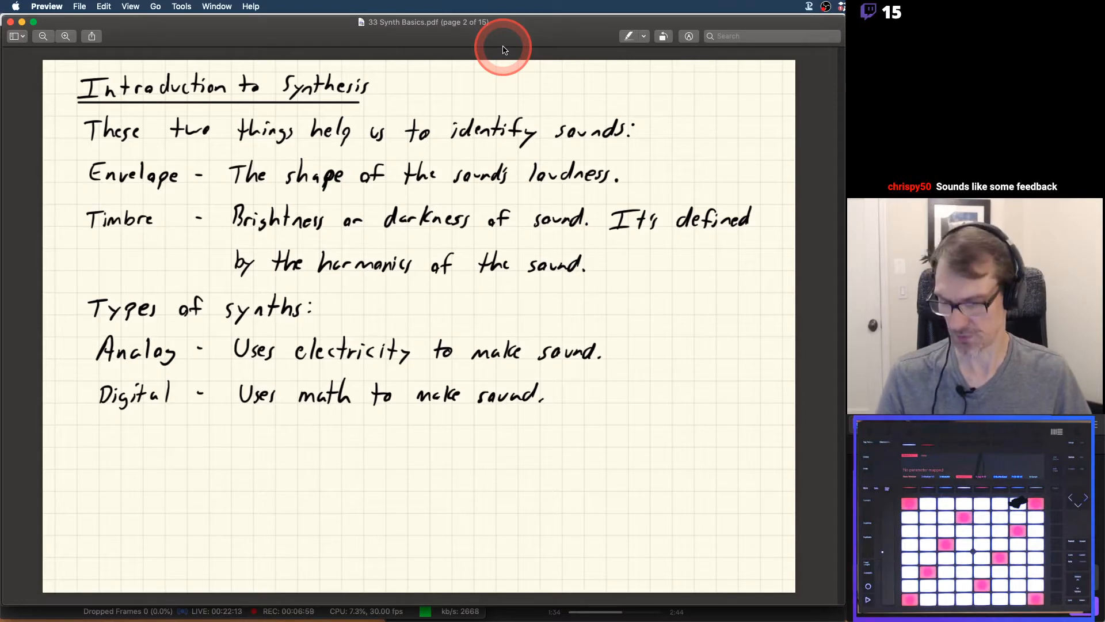
Check the audio mixer levels in OBS, return to the PDF in Preview, and advance to page 3, Synth Building Blocks
key("super+Tab")
key("super+Tab")
key("super+Tab")
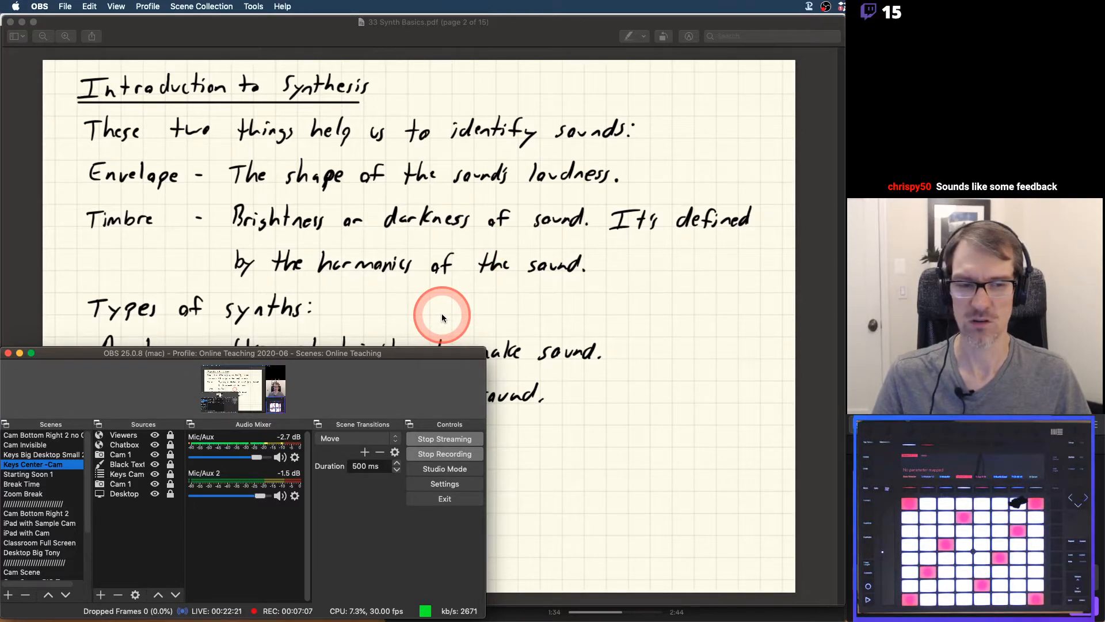
left_click(562, 34)
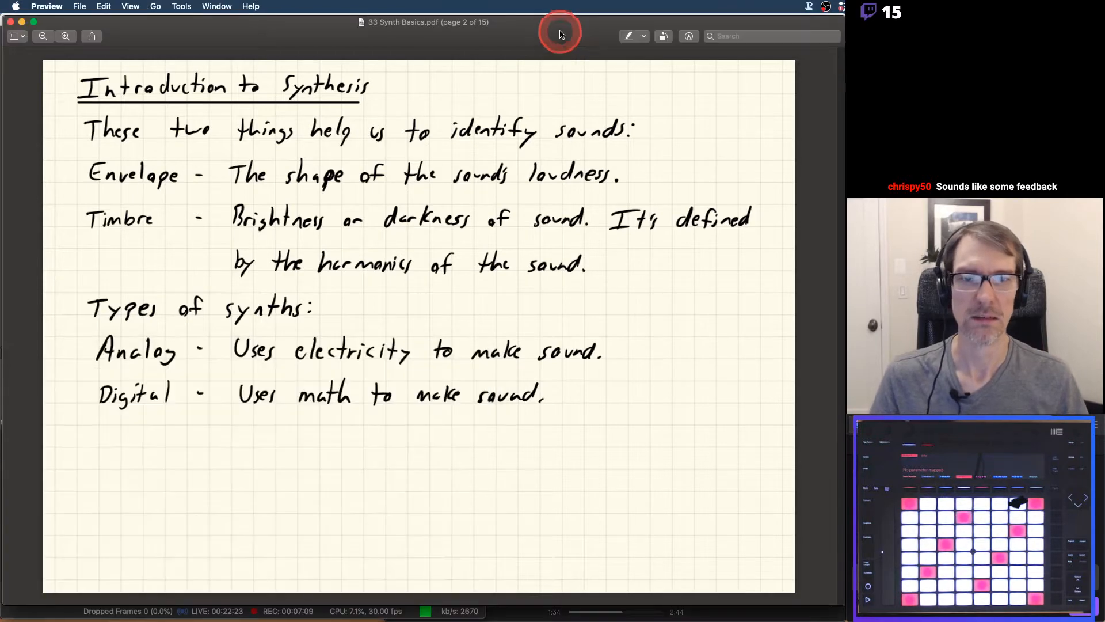
key("Down")
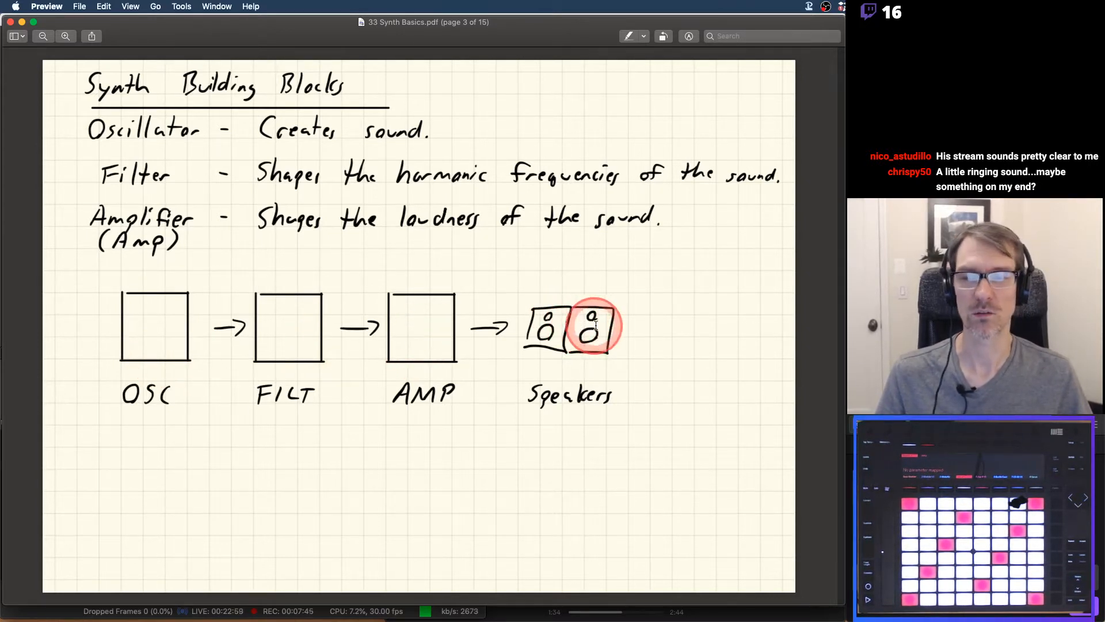
Switch to Live, open the Reaktor window on the Basic Modular track, and move it up just below the track titles
key("super+Tab")
key("super+Tab")
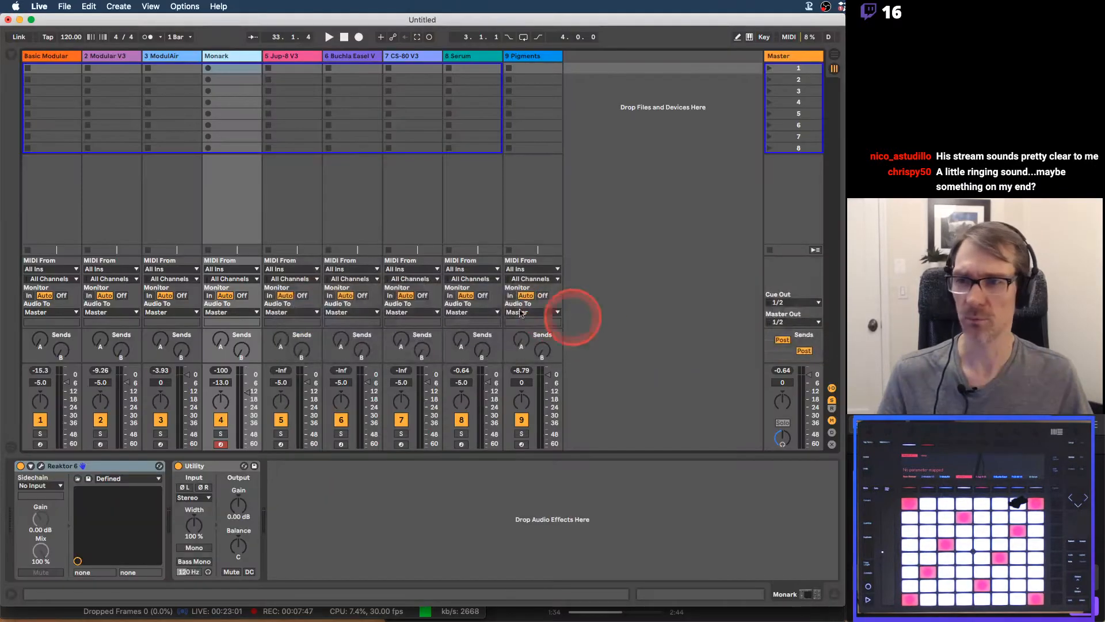
left_click(52, 56)
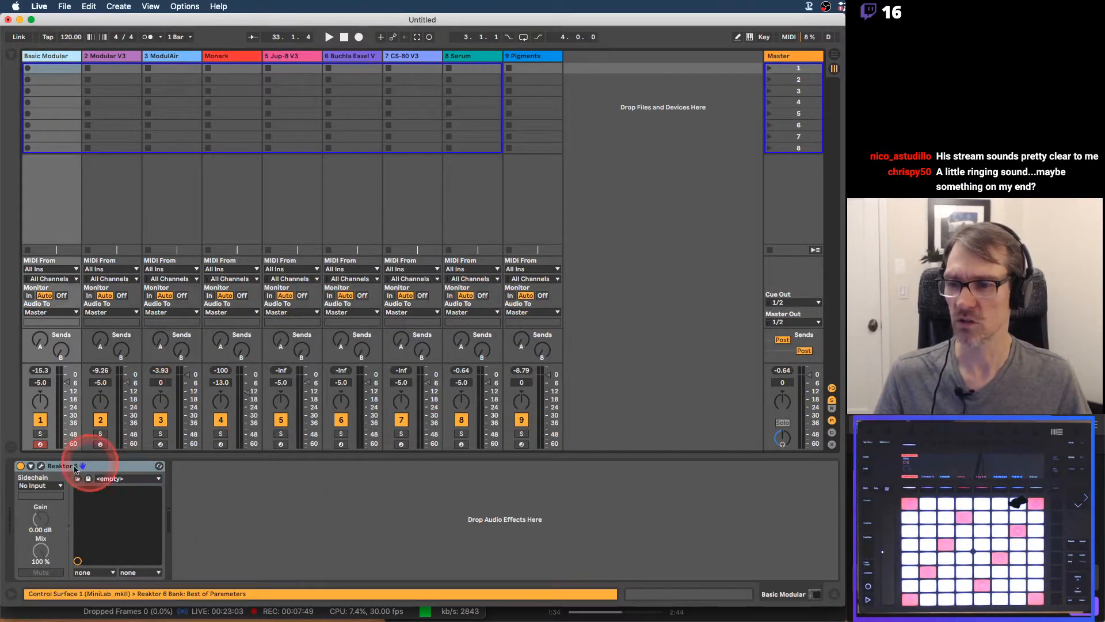
left_click(41, 466)
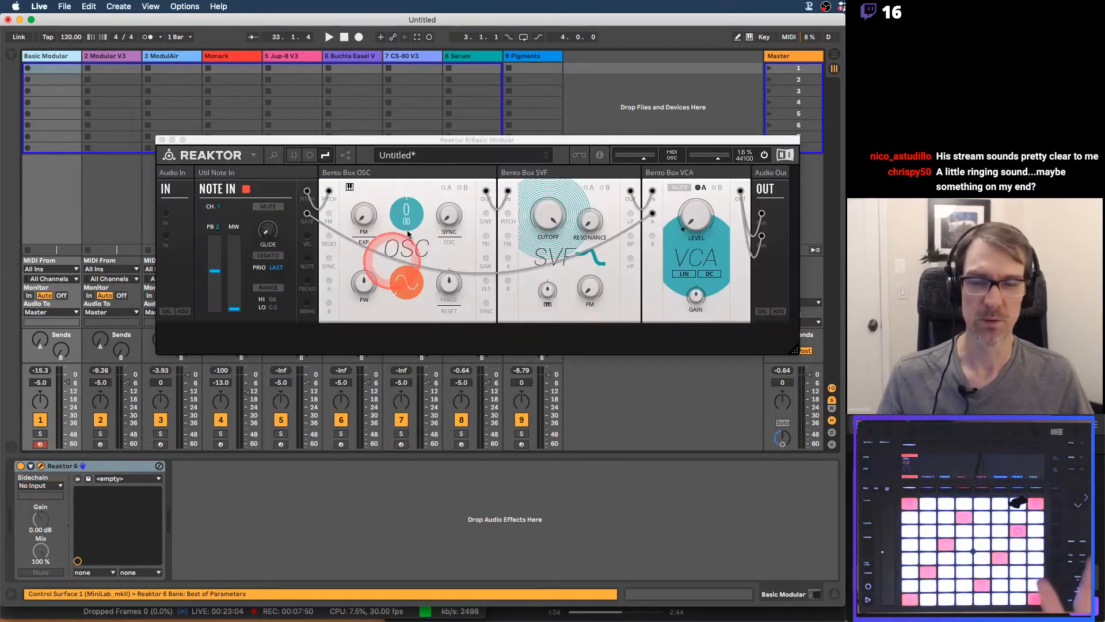
left_click_drag(413, 141, 365, 74)
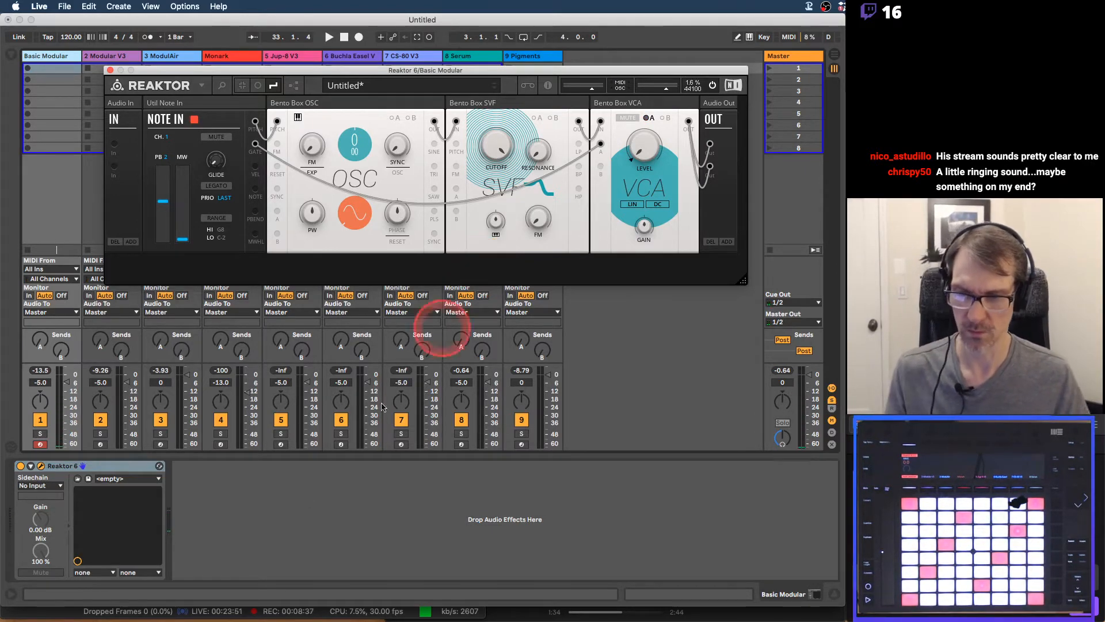
left_click(61, 609)
left_click(573, 315)
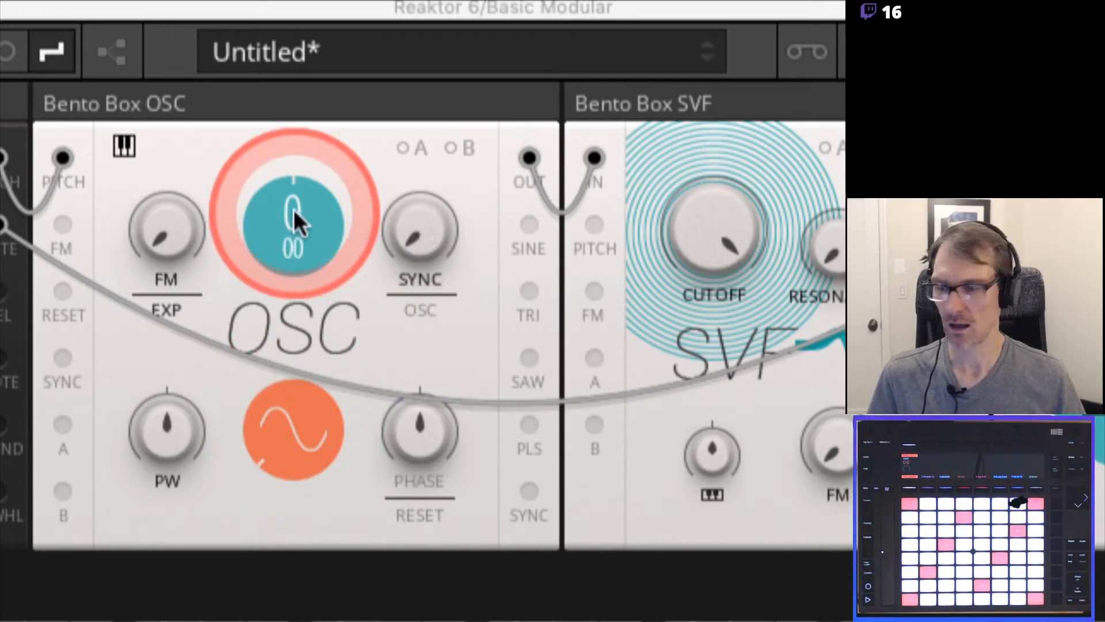
Sweep the Bento Box OSC waveform through the triangle, saw and pulse shapes and return it to sine
mouse_move(294, 209)
left_mouse_down()
mouse_move(291, 357)
mouse_move(296, 140)
mouse_move(296, 212)
left_mouse_up()
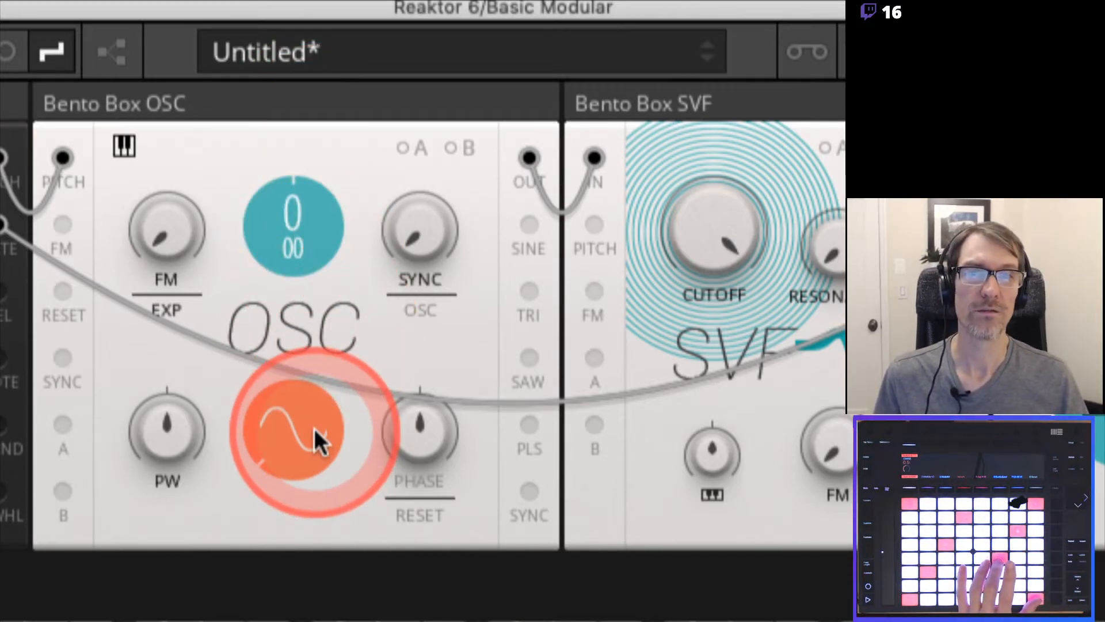
left_click_drag(314, 428, 295, 430)
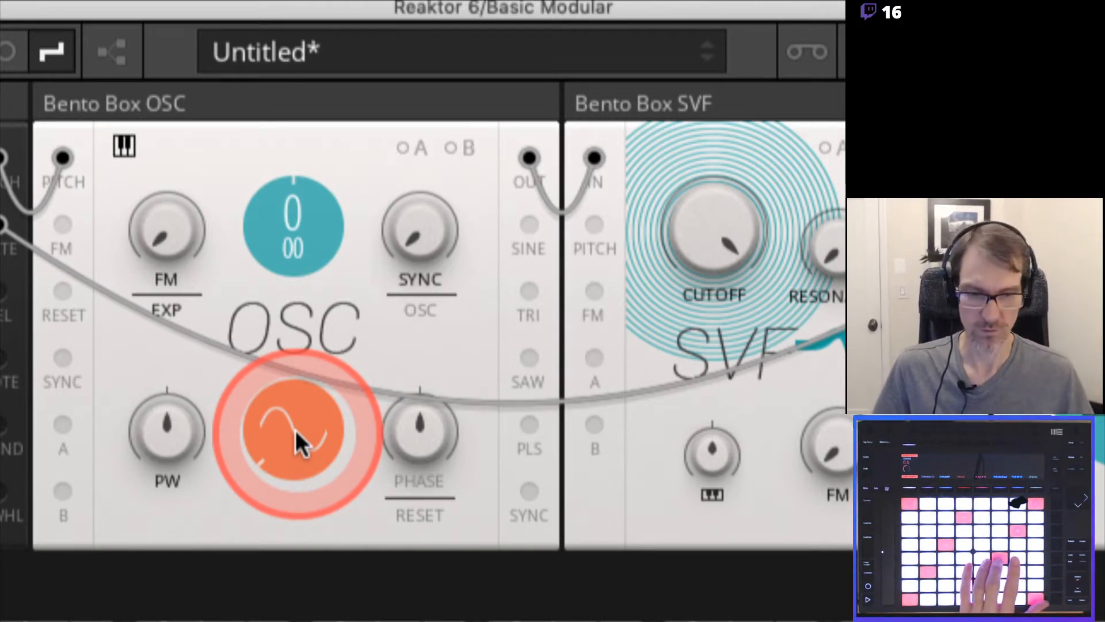
left_click_drag(295, 430, 302, 138)
left_click_drag(297, 435, 288, 599)
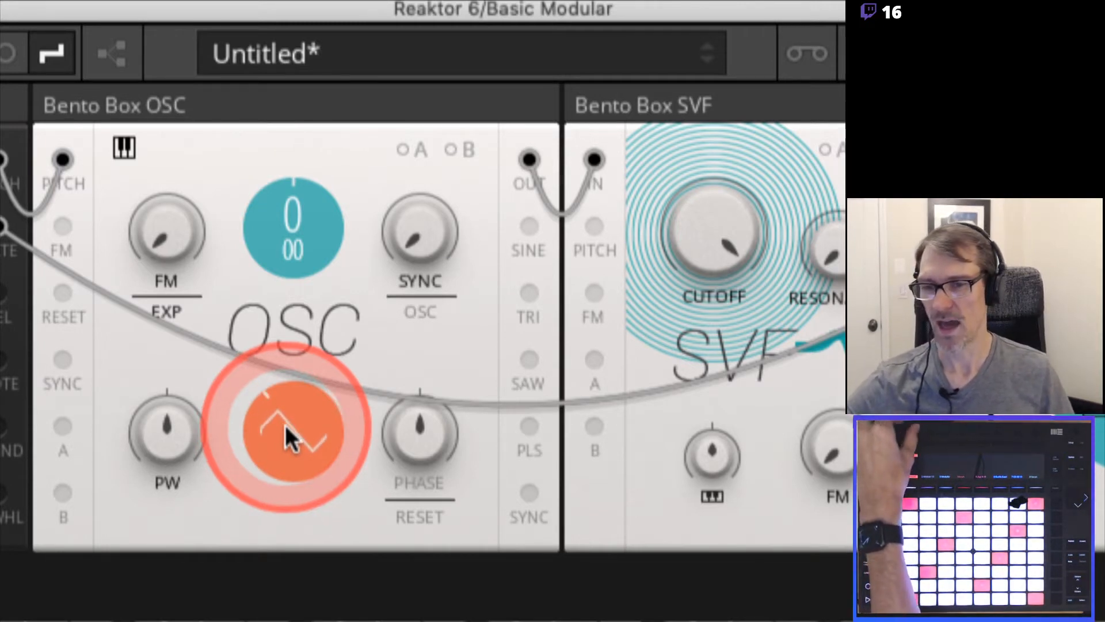
left_click_drag(285, 425, 293, 468)
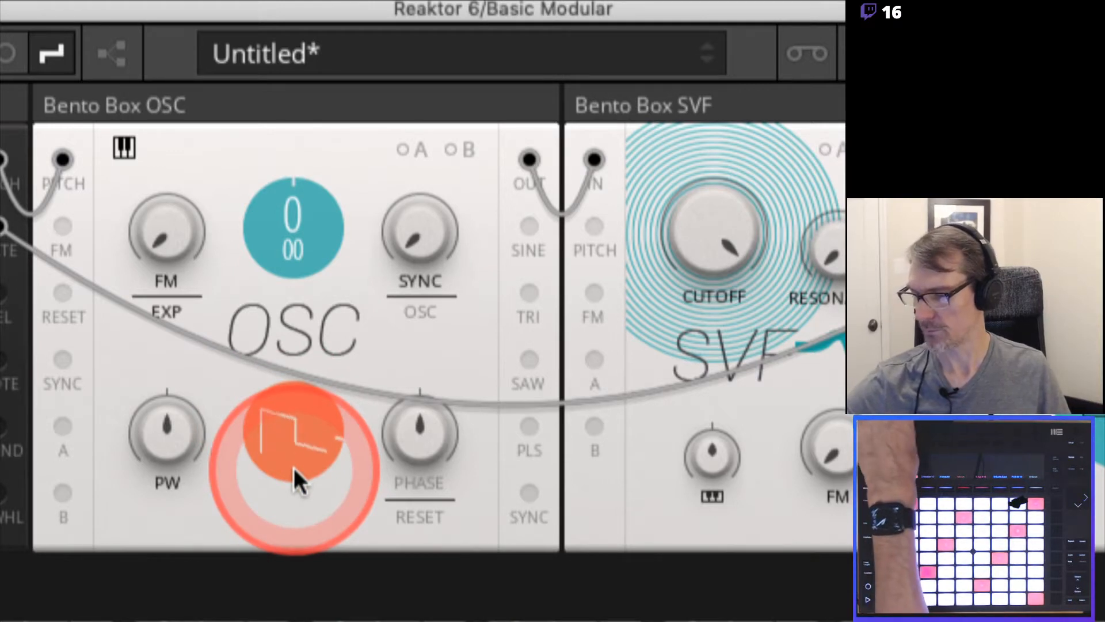
left_click_drag(294, 467, 293, 434)
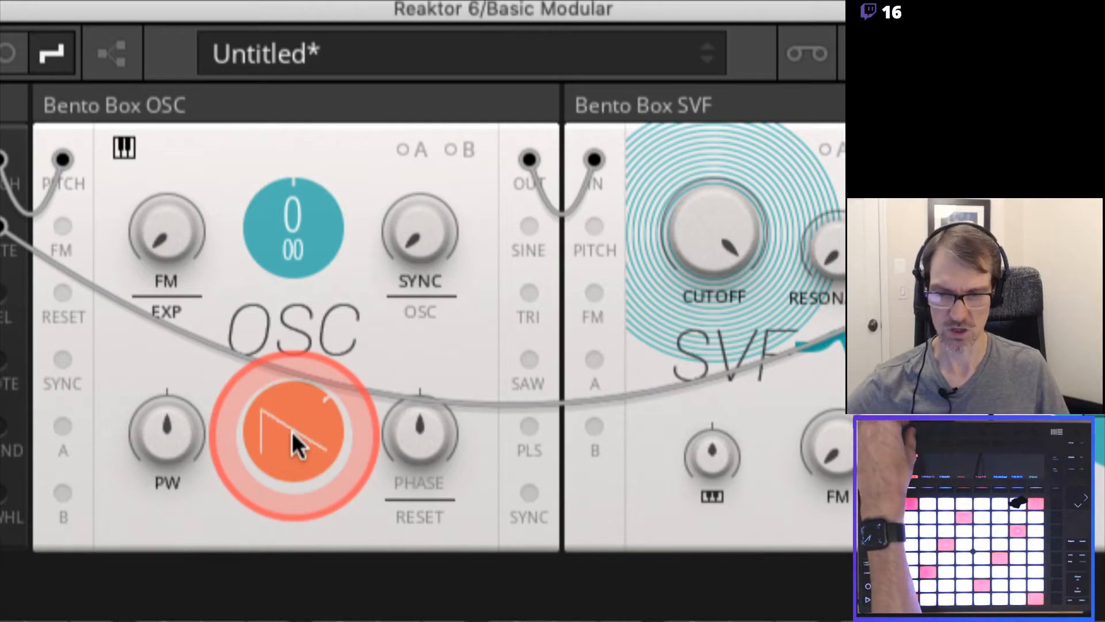
left_click_drag(292, 432, 292, 432)
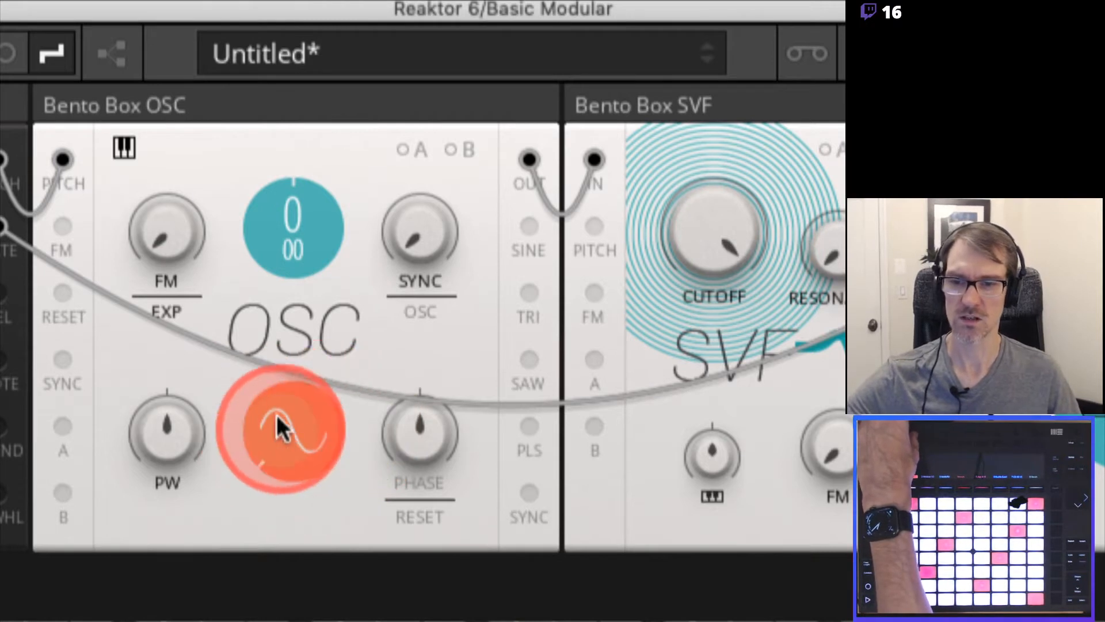
Change the Bento Box OSC waveform from sine to square and lower the SVF filter cutoff to about 1.06 kHz
left_click(317, 431)
left_click_drag(287, 435, 279, 187)
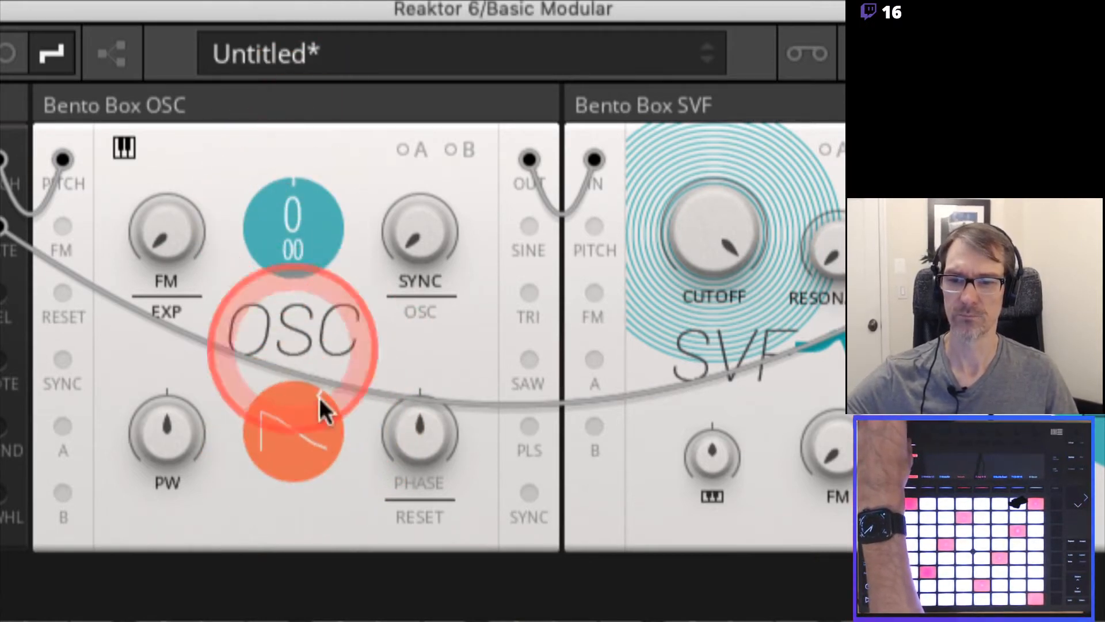
left_click_drag(301, 422, 279, 206)
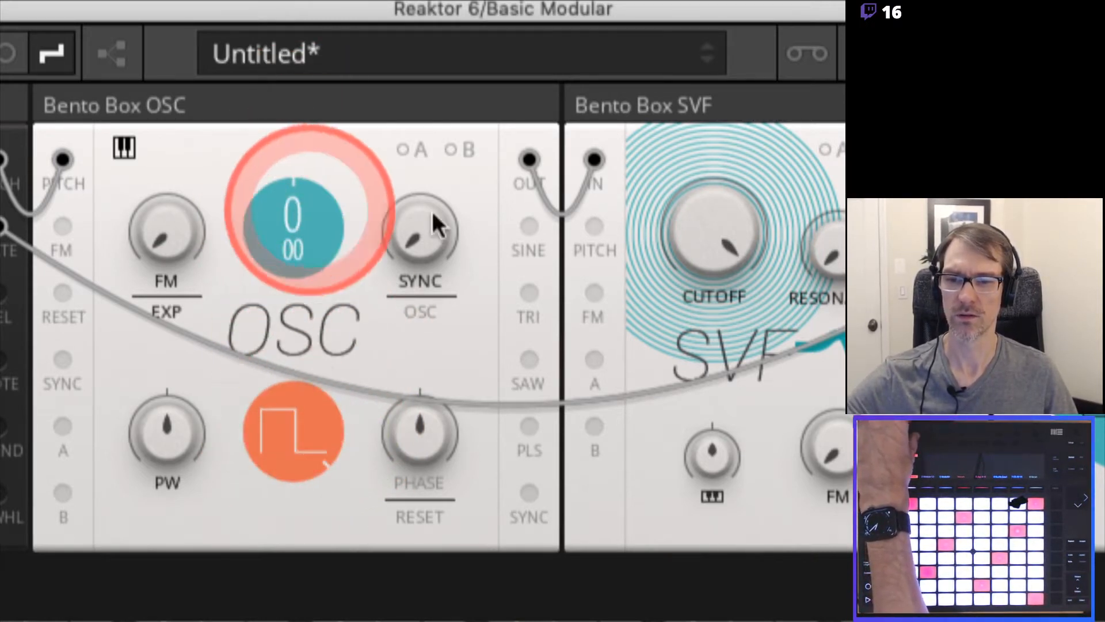
left_click_drag(744, 217, 709, 231)
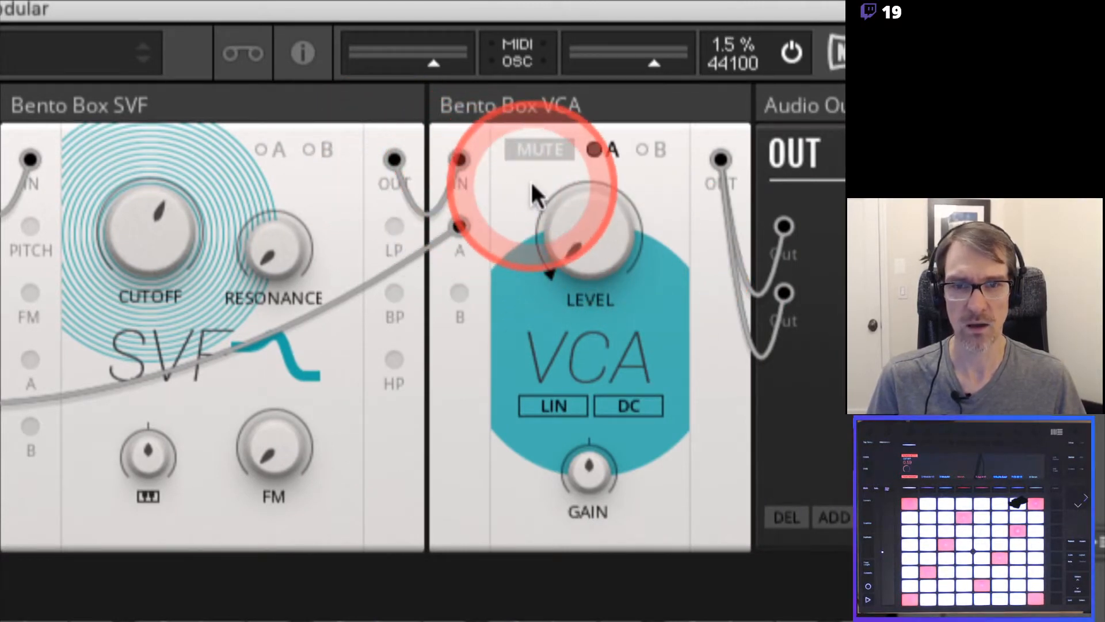
mouse_move(568, 333)
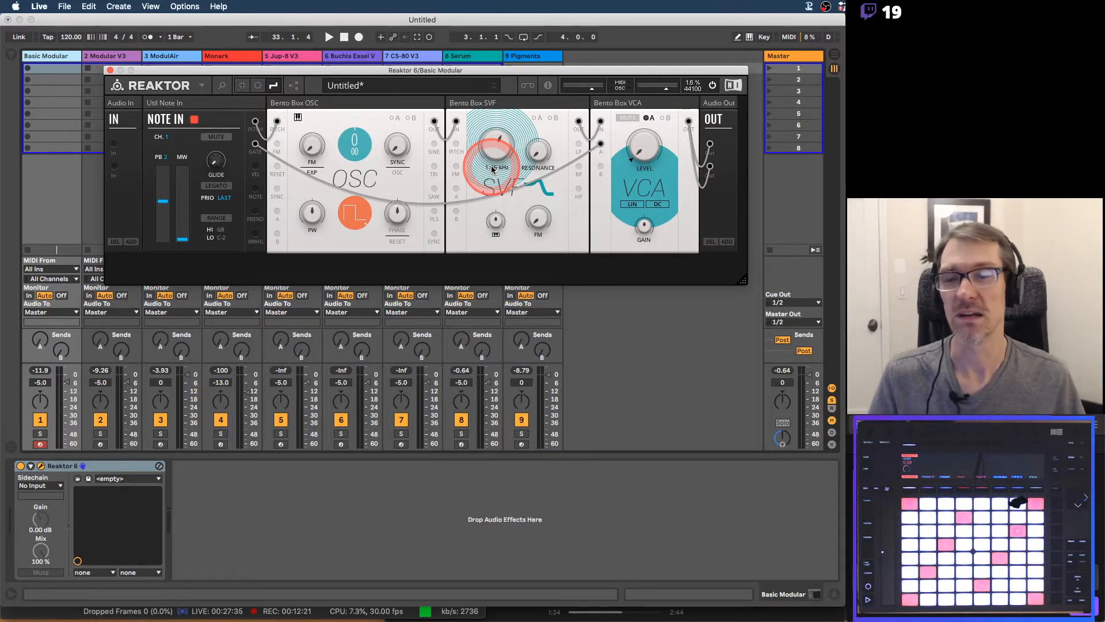
Switch back to the PDF in Preview and advance to page 4, Oscillator Waveforms
key("super+Tab")
key("super+Tab")
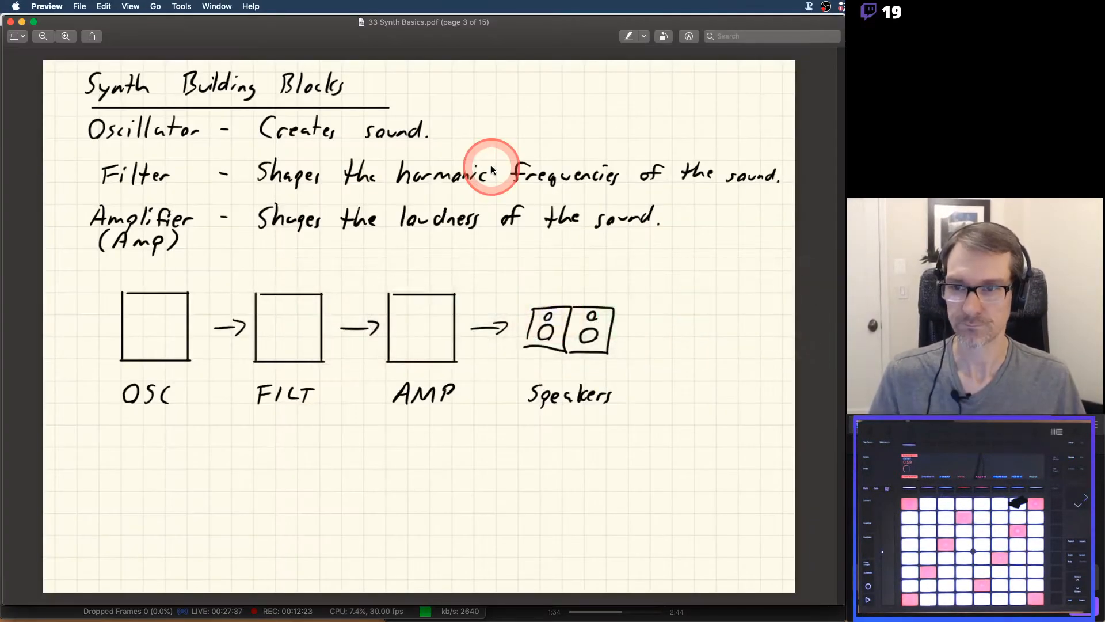
key("Down")
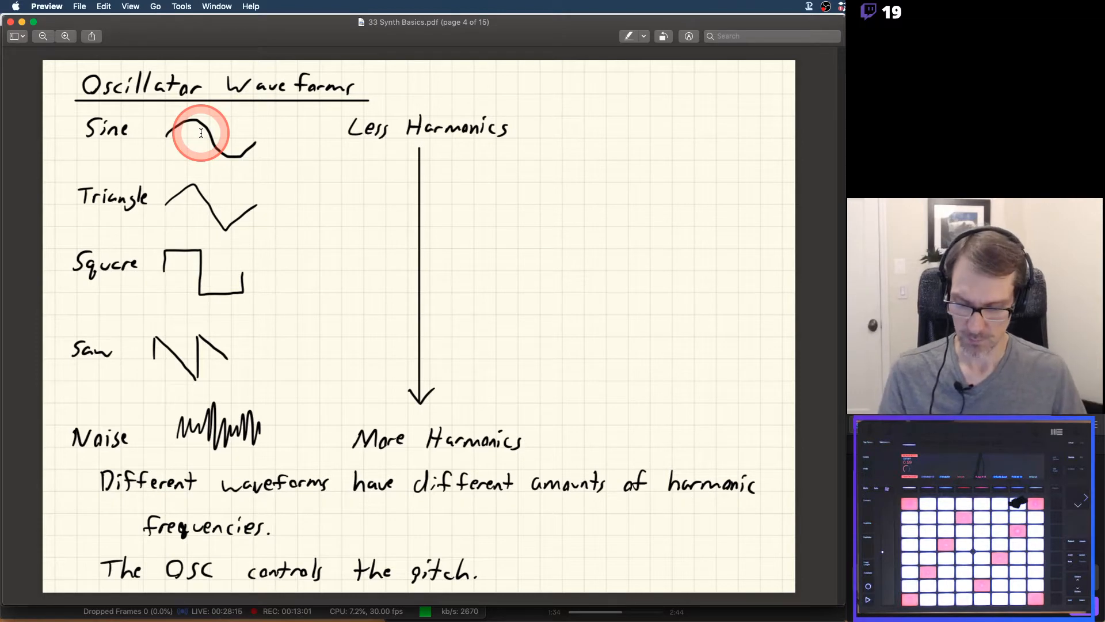
Return to Live and sweep the SVF cutoff with the OSC waveform on sine, then on saw, ending with the cutoff lowered
key("super+Tab")
key("super+Tab")
key("super+shift+Tab")
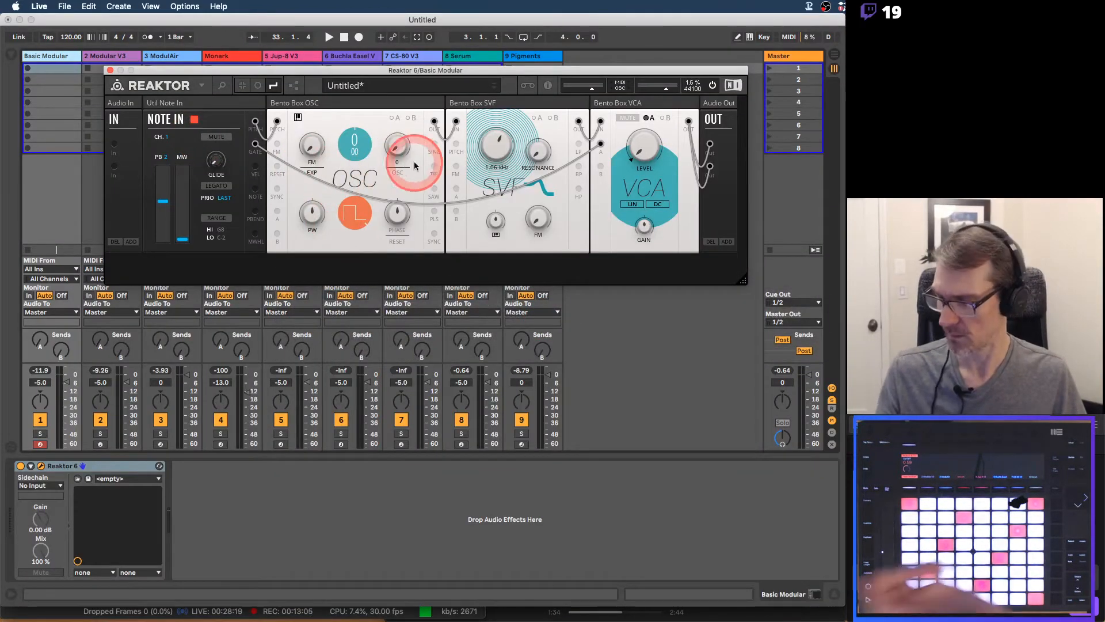
left_click(358, 214)
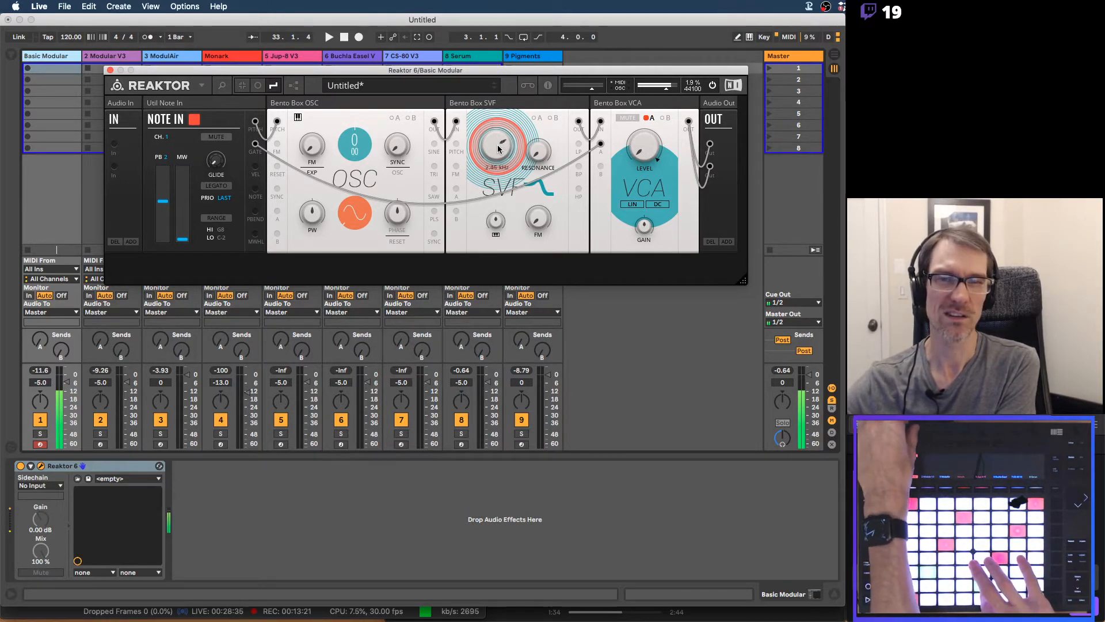
left_click(372, 212)
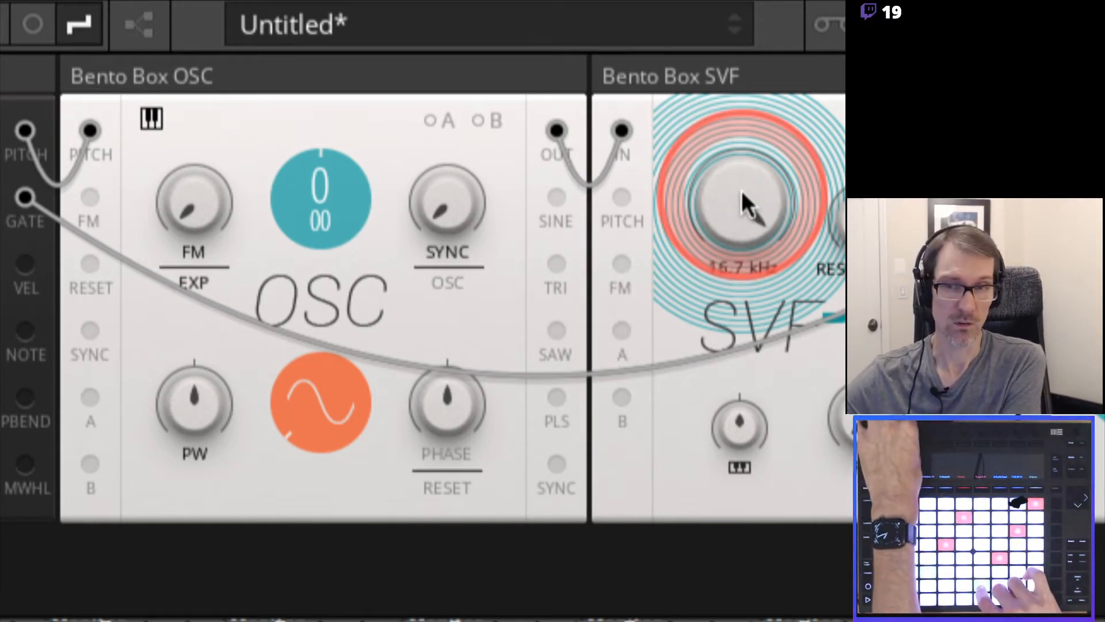
left_click(324, 404)
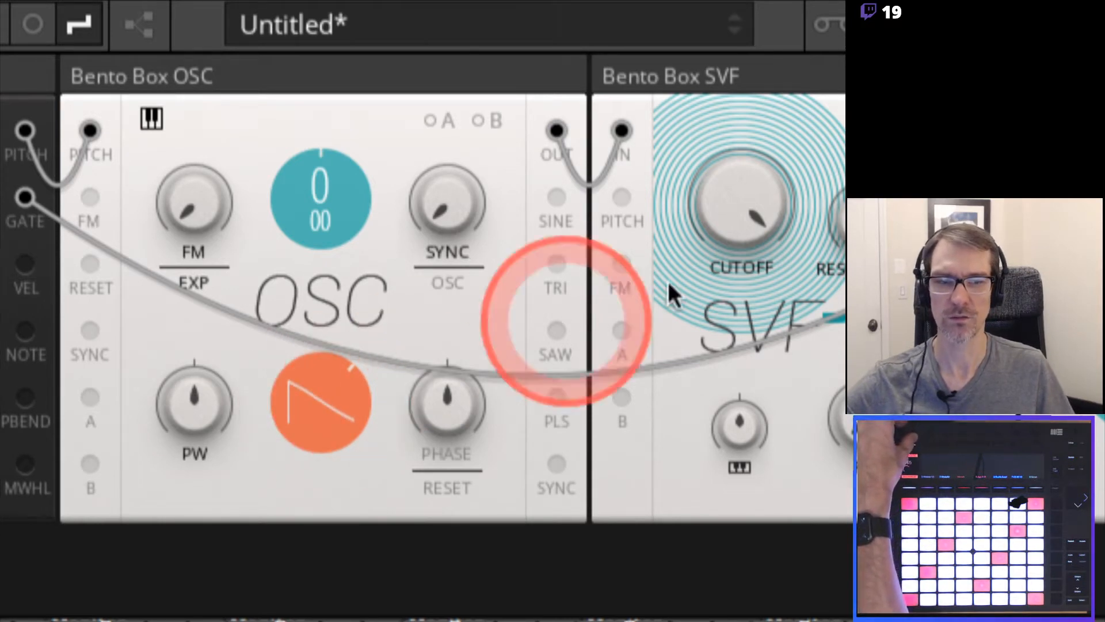
left_click_drag(733, 215, 740, 196)
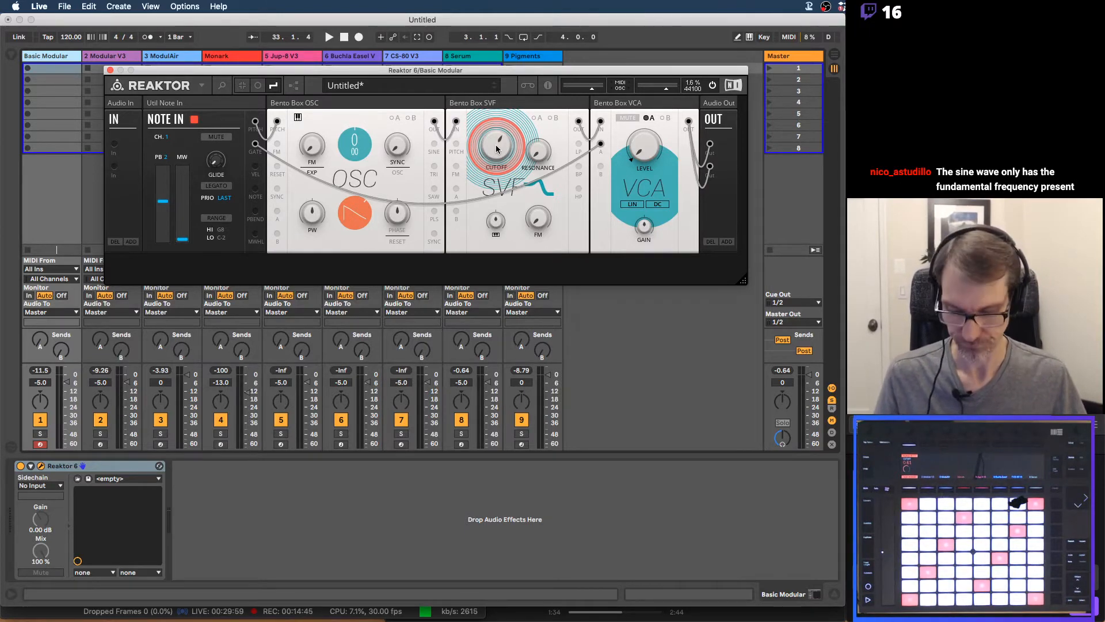
Review the Oscillator Waveforms page in Preview again and switch back to the Reaktor oscillator in Live
key("super+Tab")
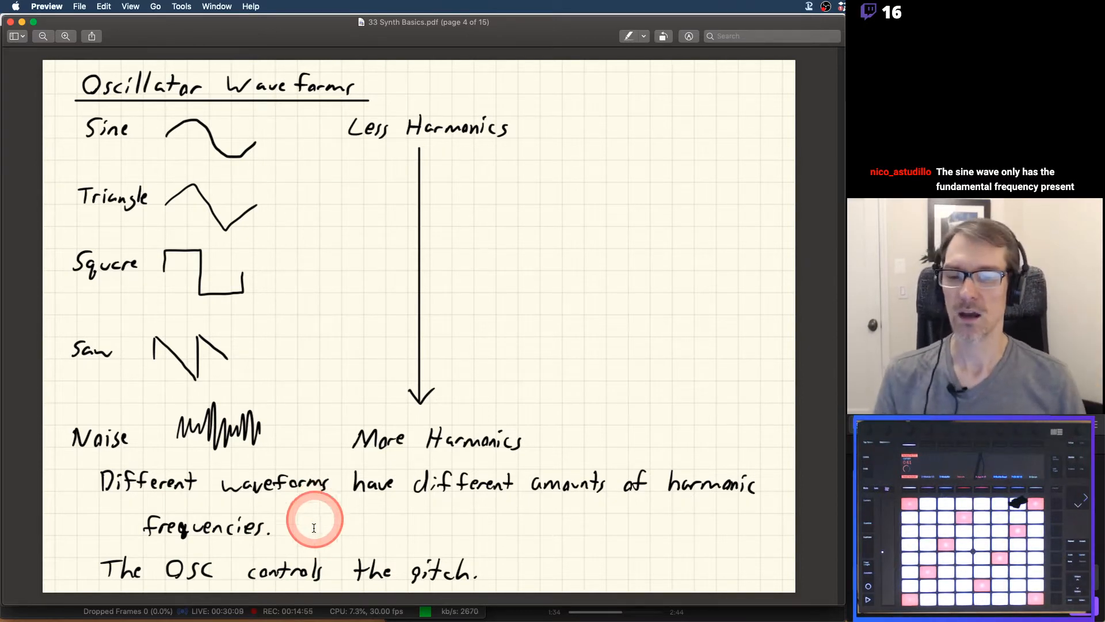
key("super+Tab")
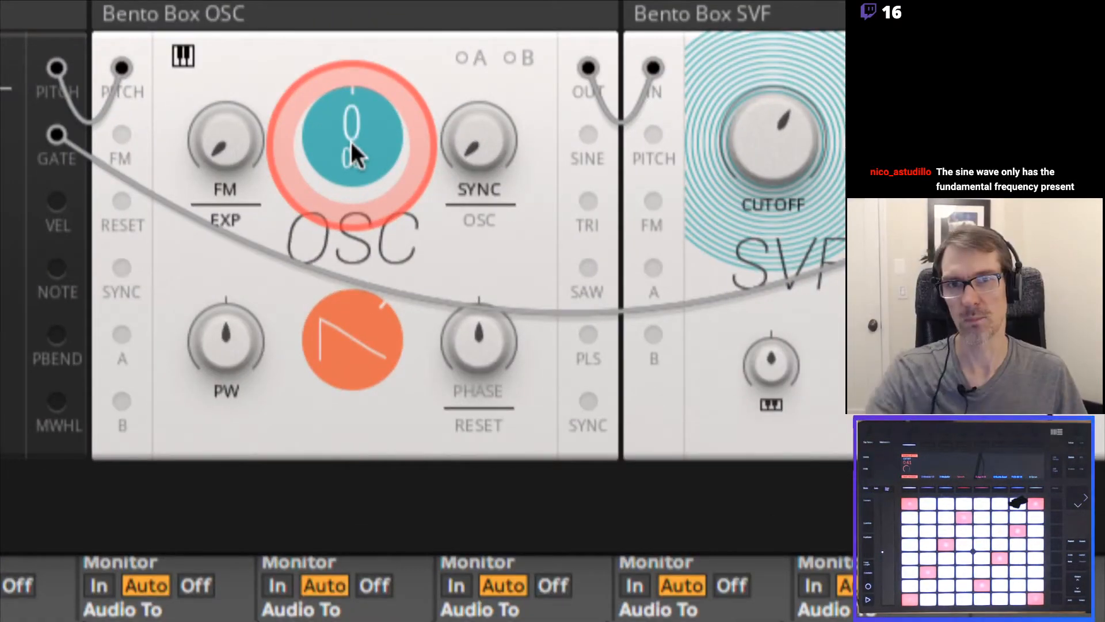
Switch from Live to the PDF in Preview and advance to page 5, Amplifier
mouse_move(351, 142)
left_mouse_down()
mouse_move(354, 100)
mouse_move(339, 238)
mouse_move(350, 340)
mouse_move(348, 51)
mouse_move(355, 121)
mouse_move(357, 43)
mouse_move(349, 207)
mouse_move(355, 143)
left_mouse_up()
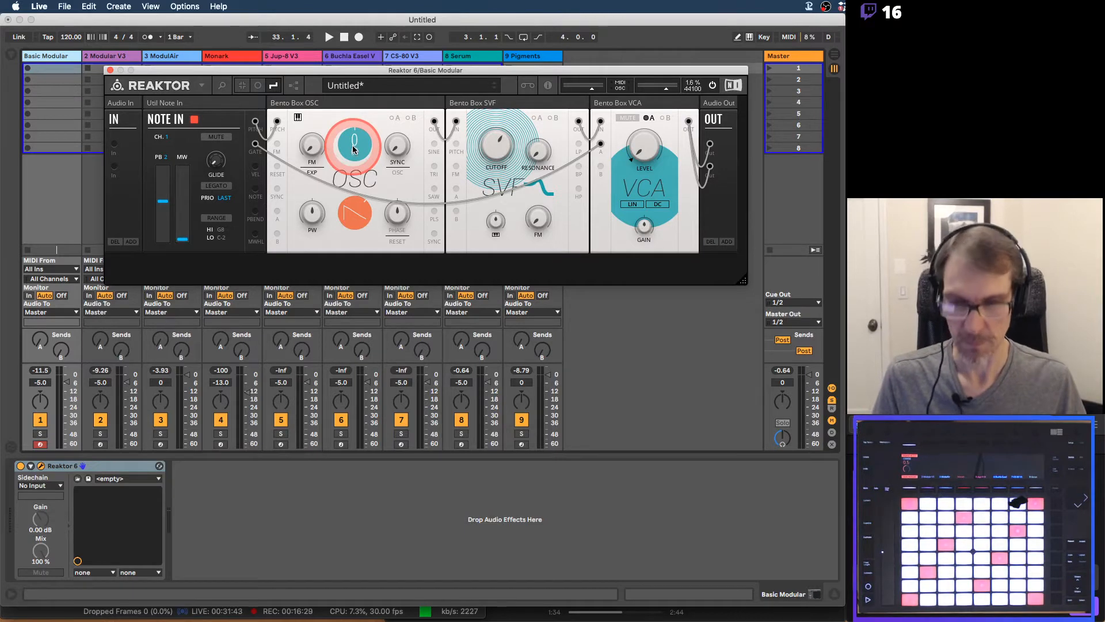
key("super+Tab")
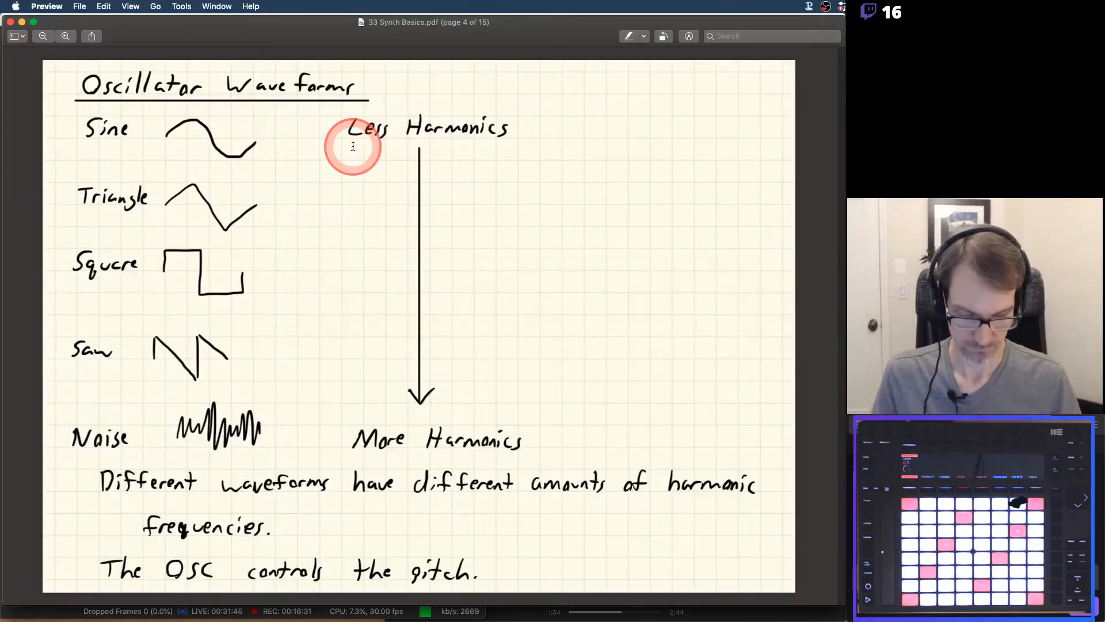
key("Down")
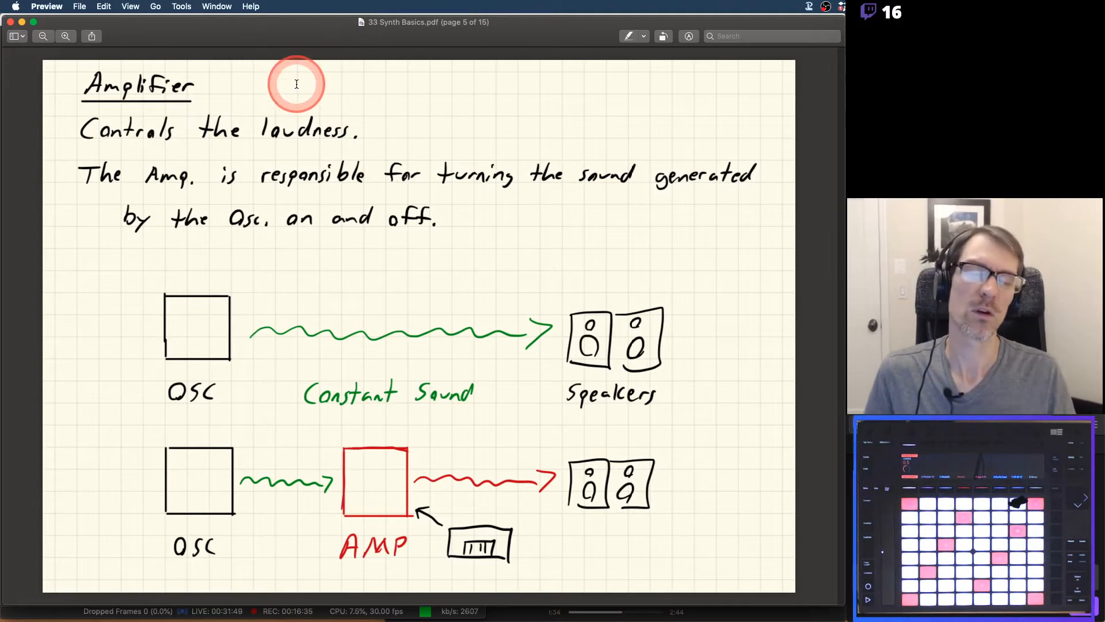
Return to Live, try the VCA Level with the NOTE IN gate cable unplugged from VCA input A, and reconnect the cable
key("super+Tab")
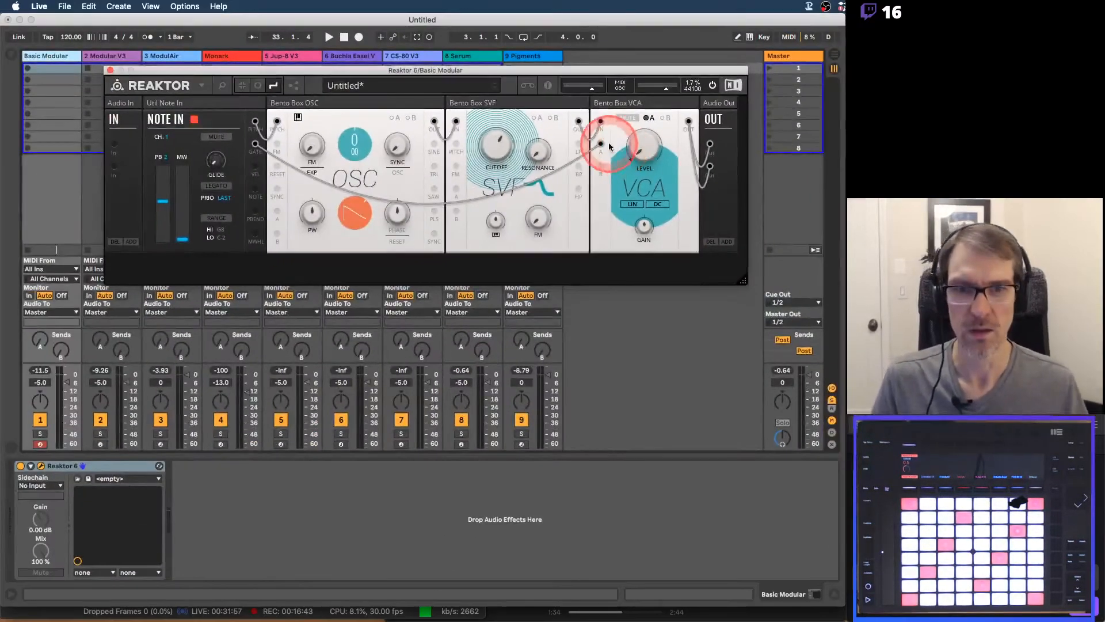
left_click_drag(600, 145, 604, 160)
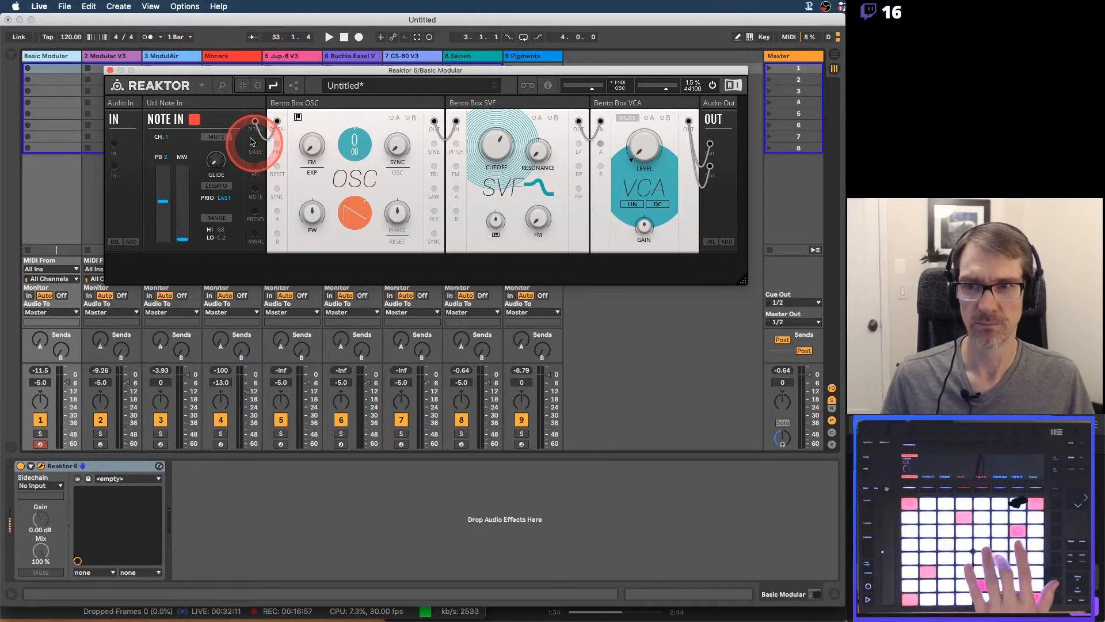
mouse_move(631, 161)
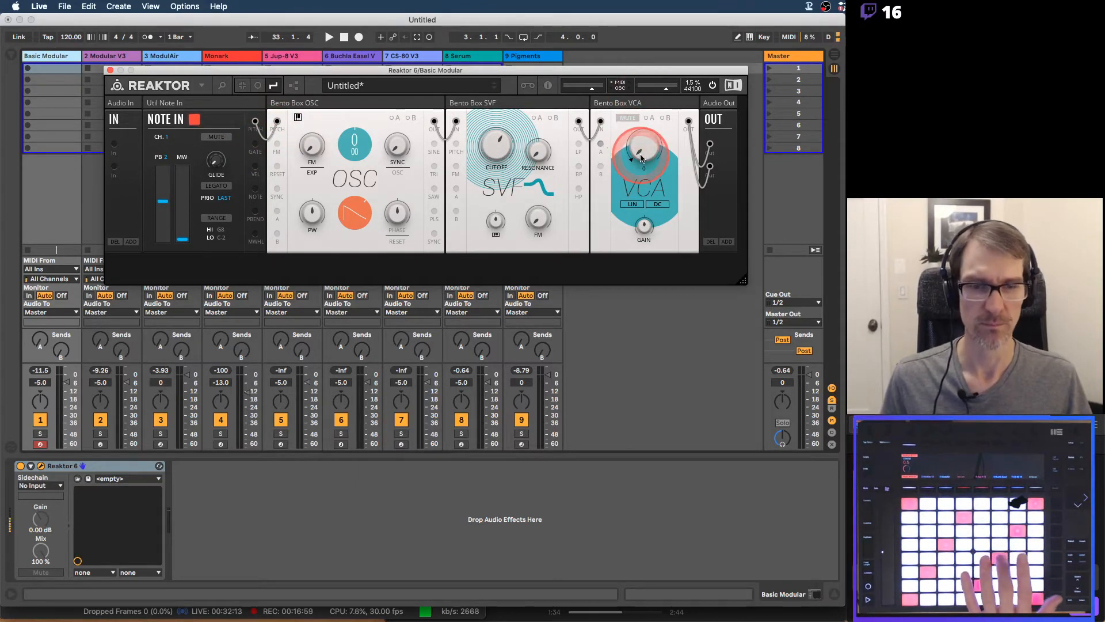
left_click_drag(640, 157, 634, 152)
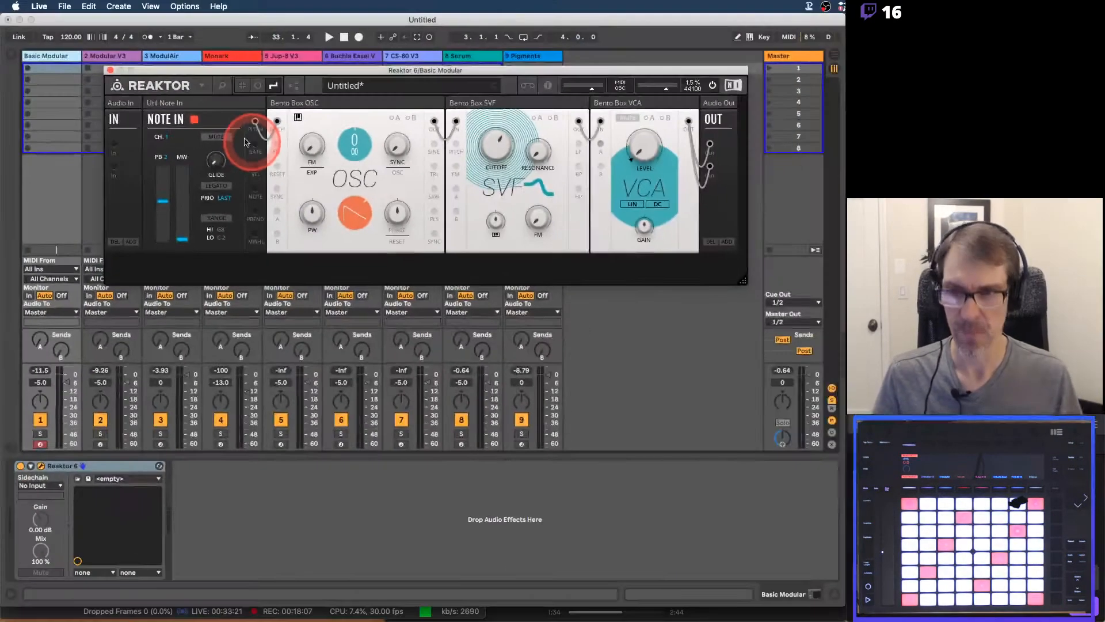
left_click_drag(254, 144, 600, 144)
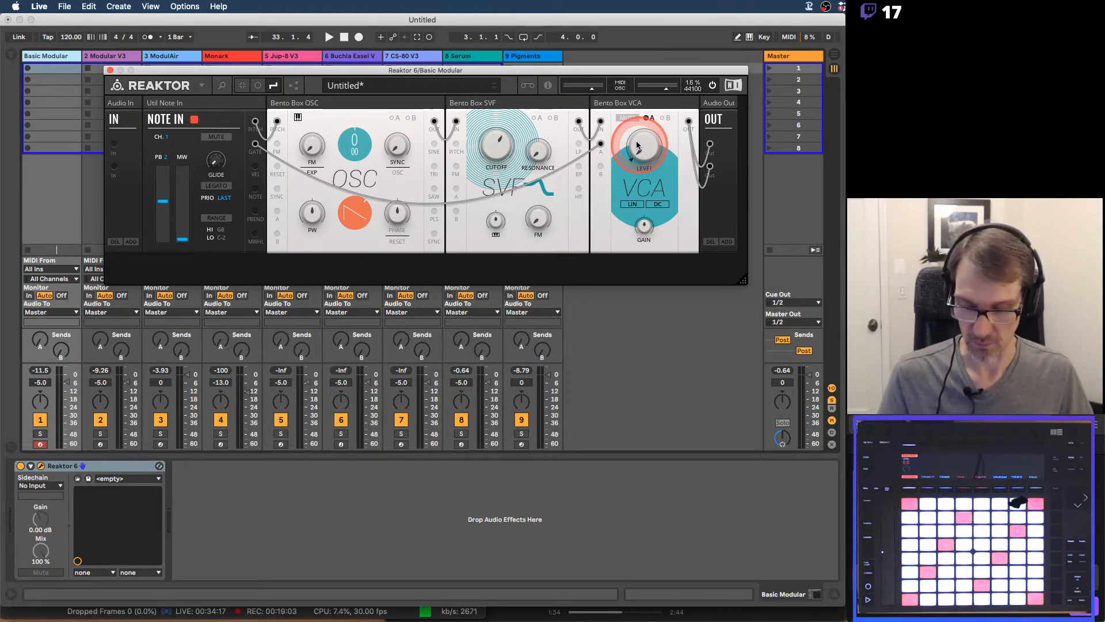
Review the amplifier pages of the PDF in Preview, glance back at the VCA in Live, and advance to page 7, Filter
key("super+Tab")
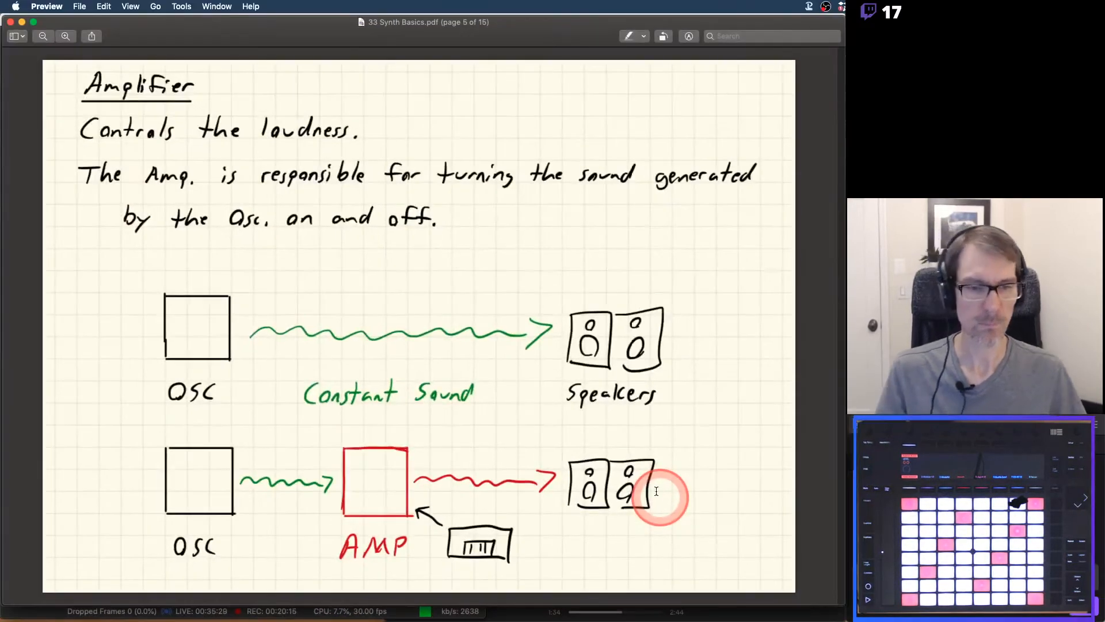
key("Down")
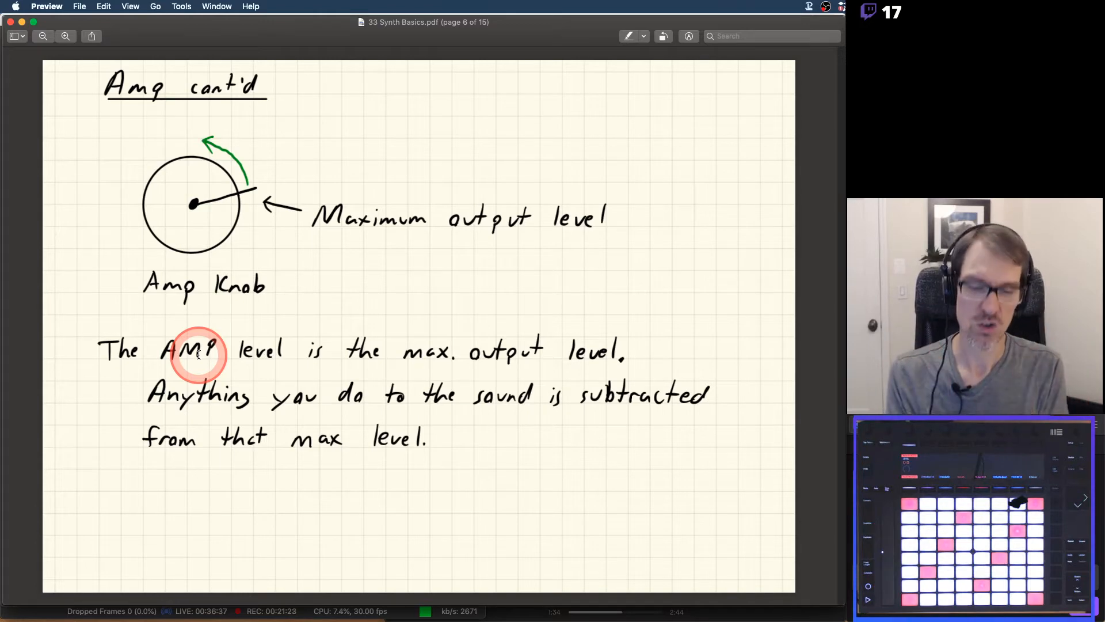
key("super+Tab")
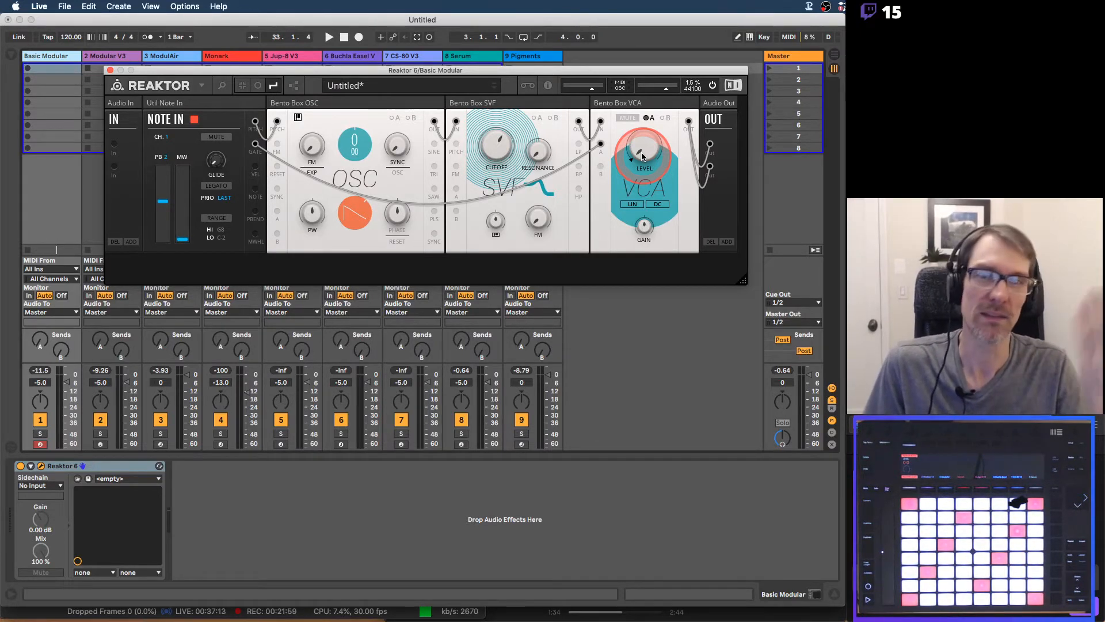
key("super+Tab")
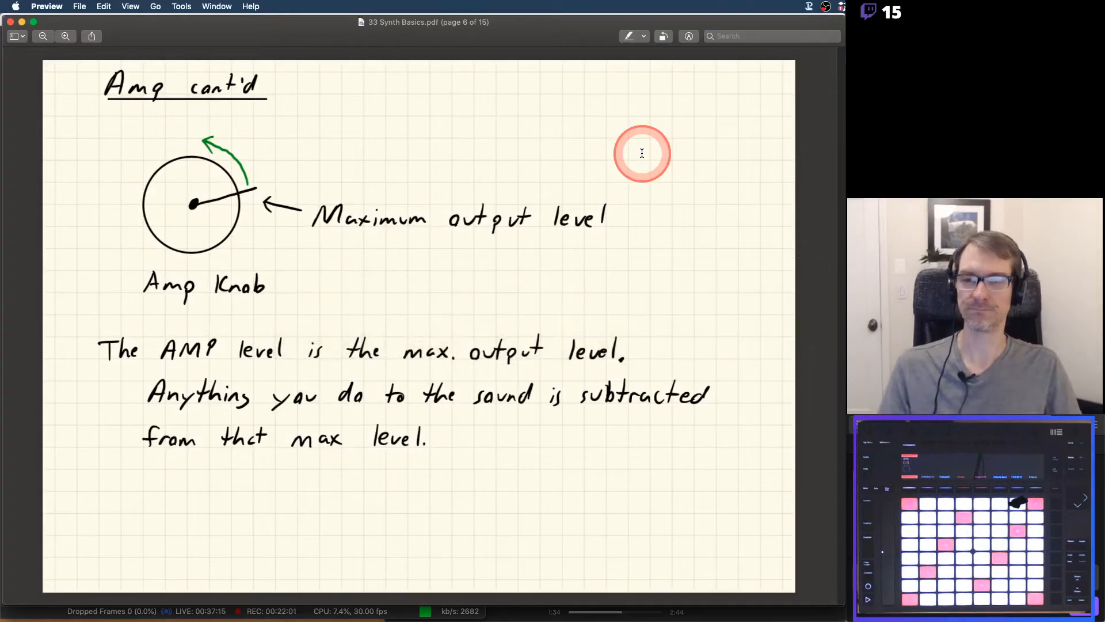
key("Down")
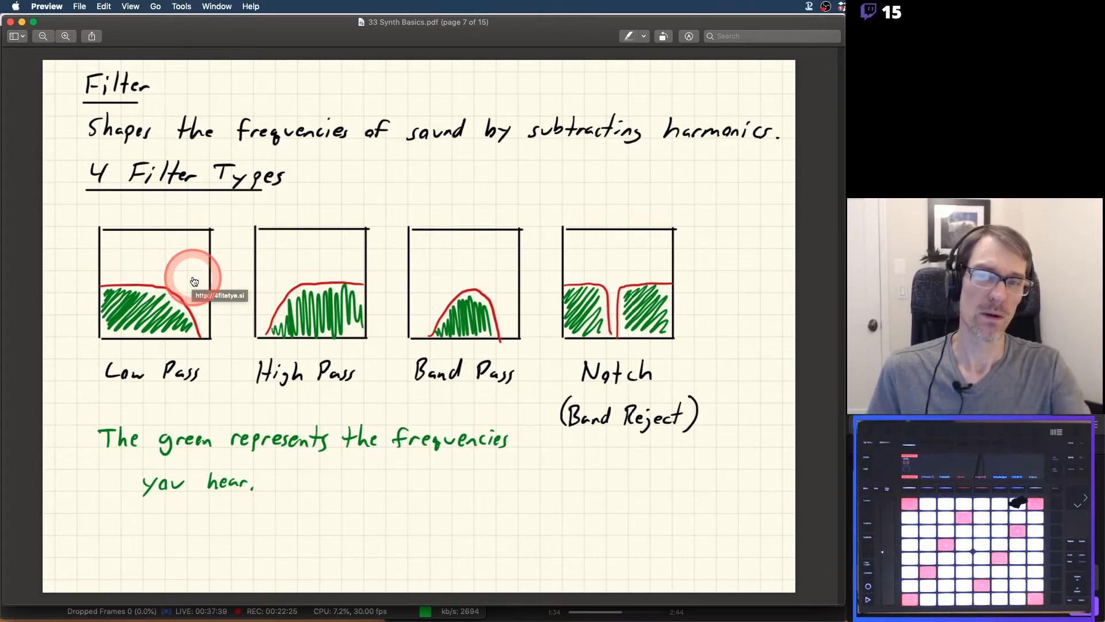
Return to Live and sweep the Bento Box SVF low-pass cutoff, leaving the knob slightly below its midpoint
key("super+Tab")
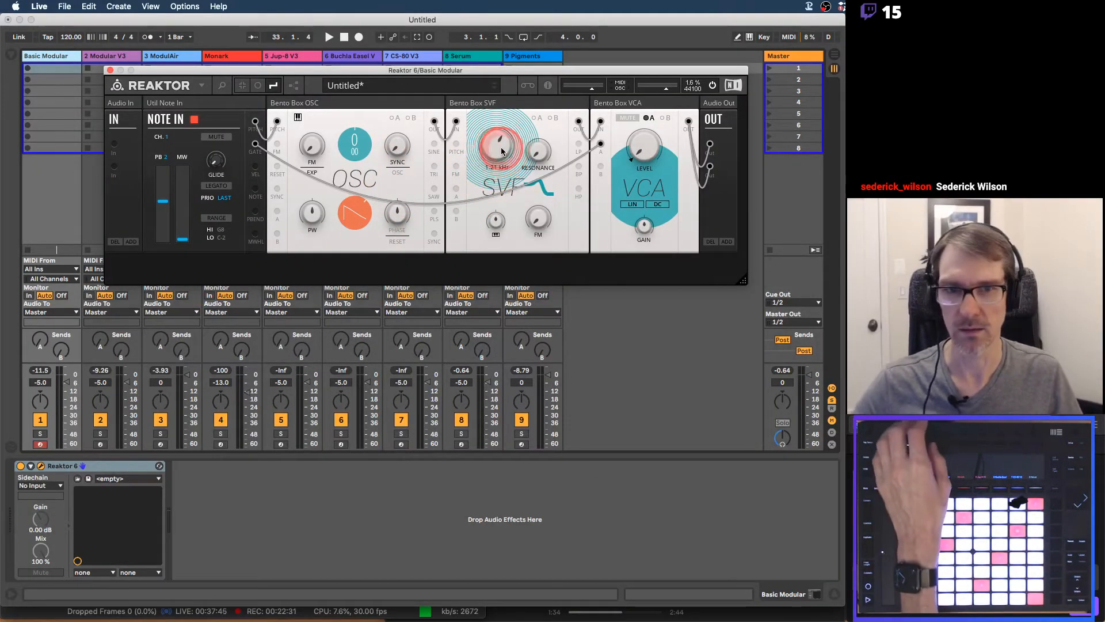
left_click_drag(501, 152, 497, 250)
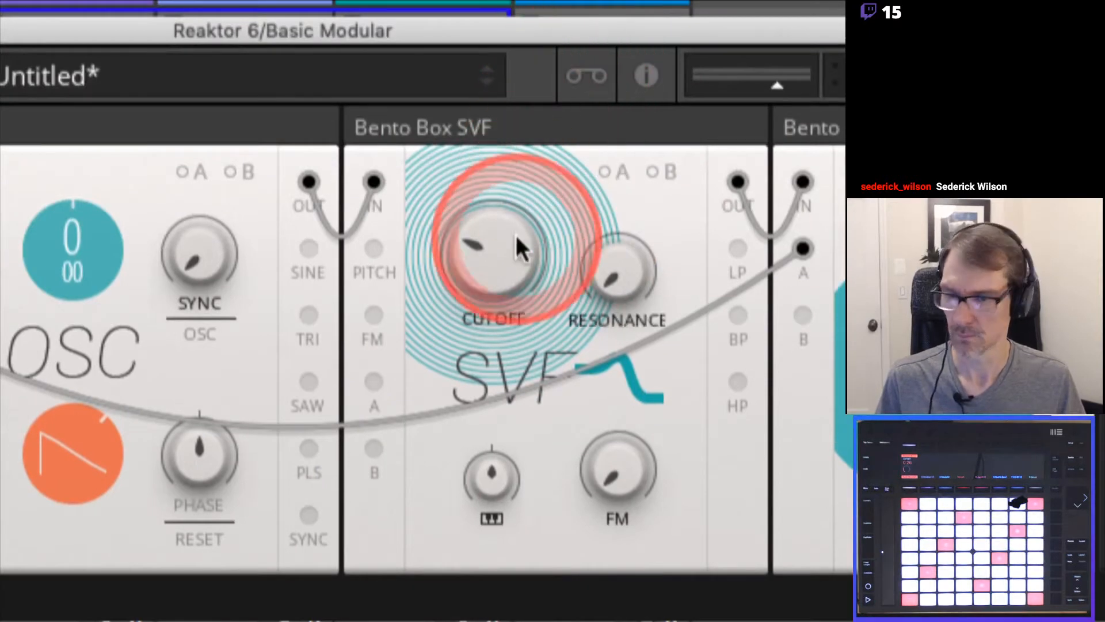
left_click_drag(515, 235, 480, 309)
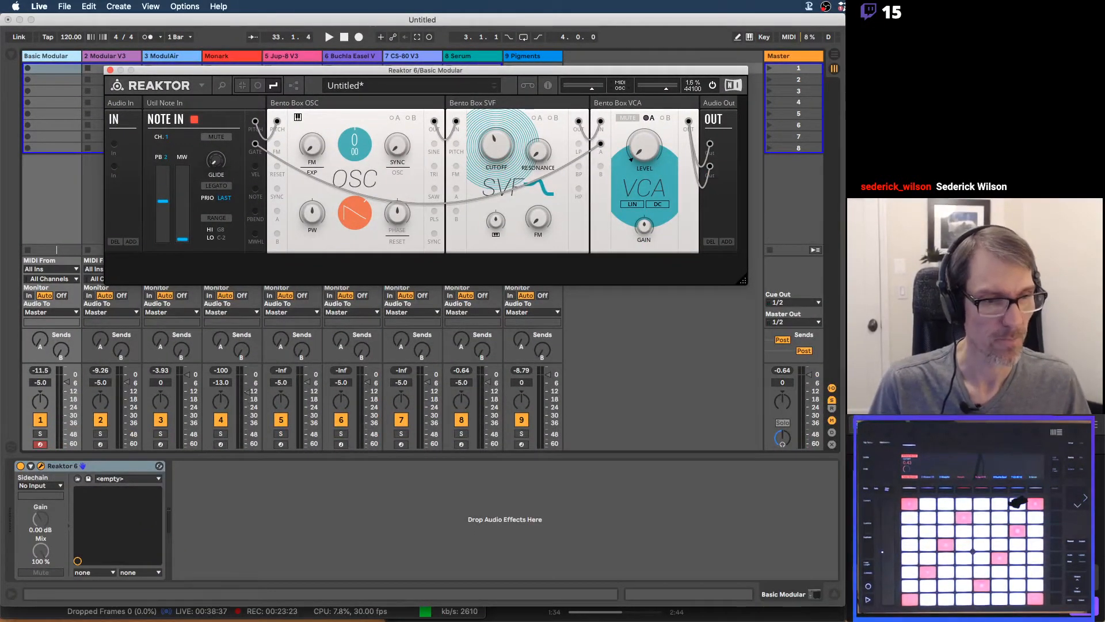
Show Live's browser and add EQ Eight from the 4 EQs/Comps collection after Reaktor 6 on the Basic Modular track
key("super+Tab")
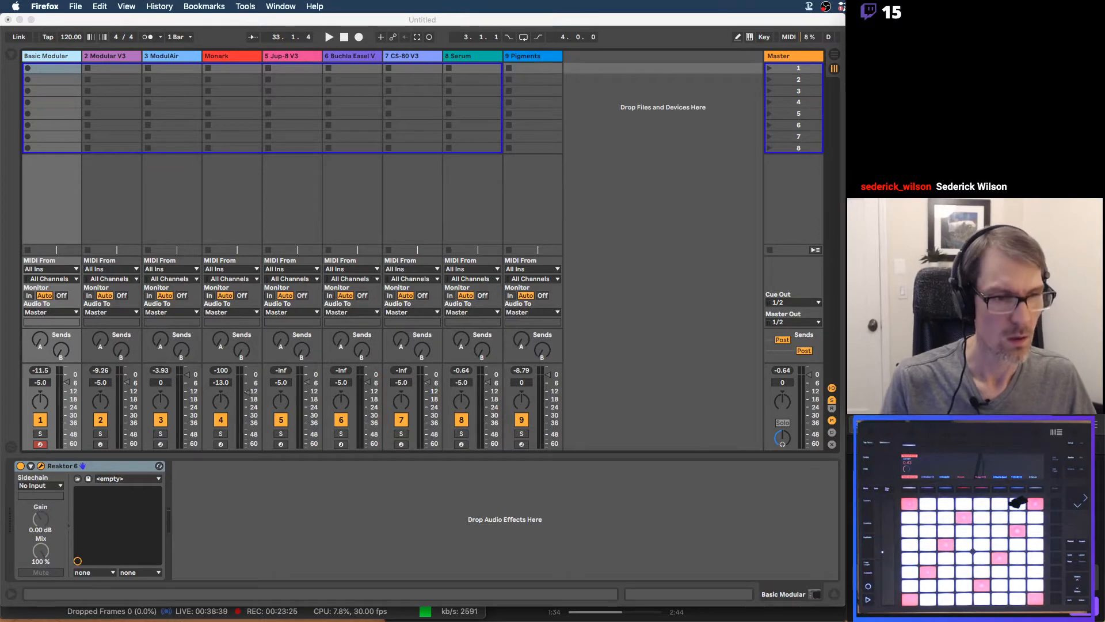
left_click(395, 28)
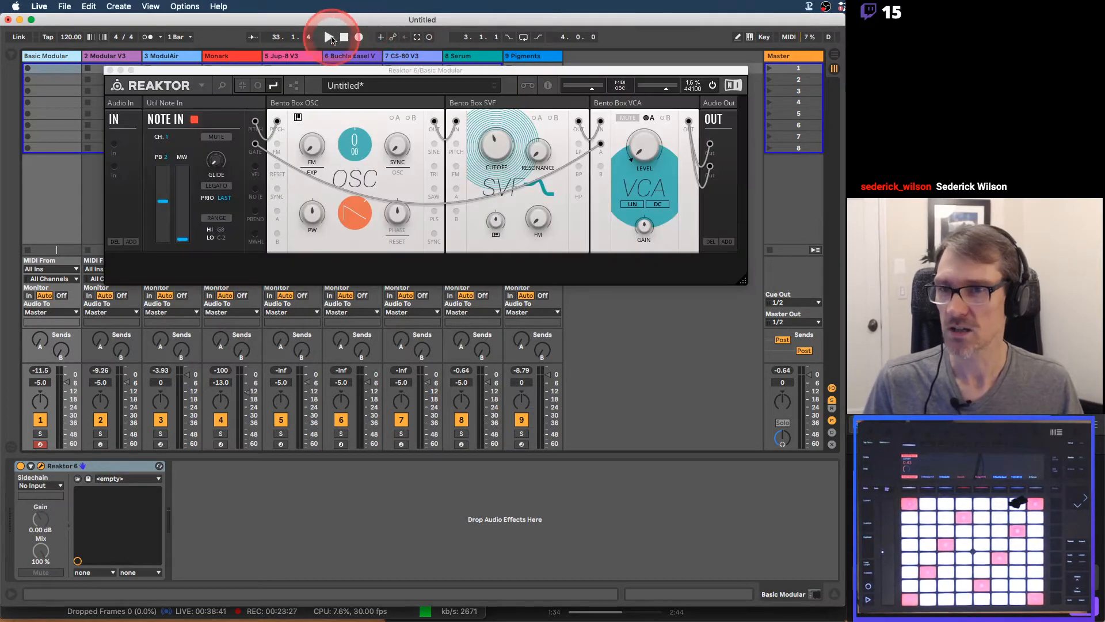
left_click_drag(291, 71, 332, 67)
left_click(40, 57)
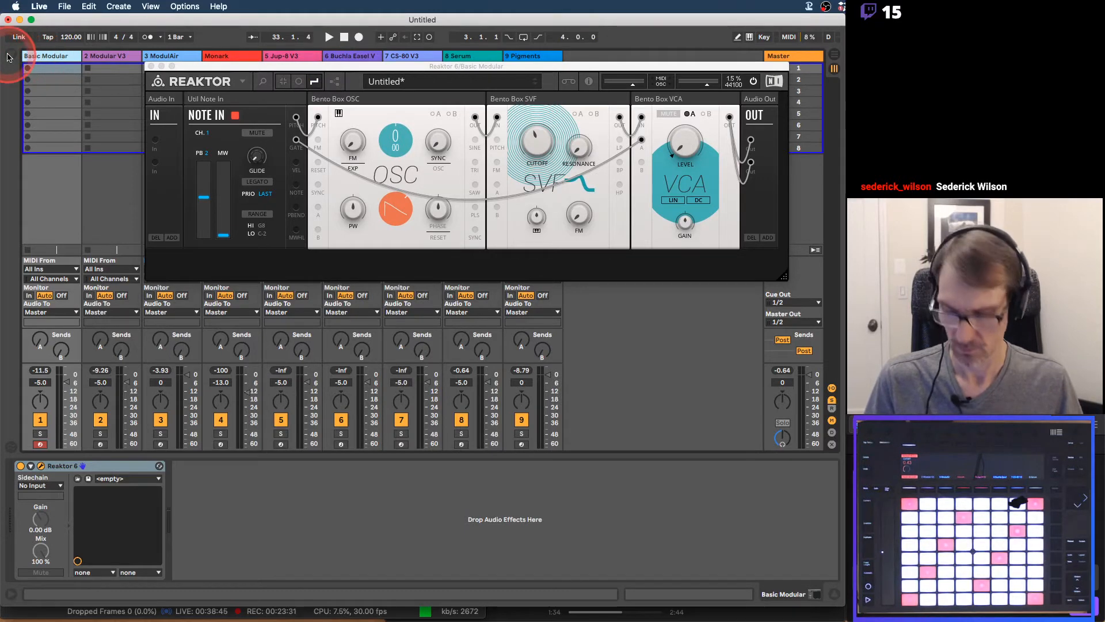
left_click(9, 57)
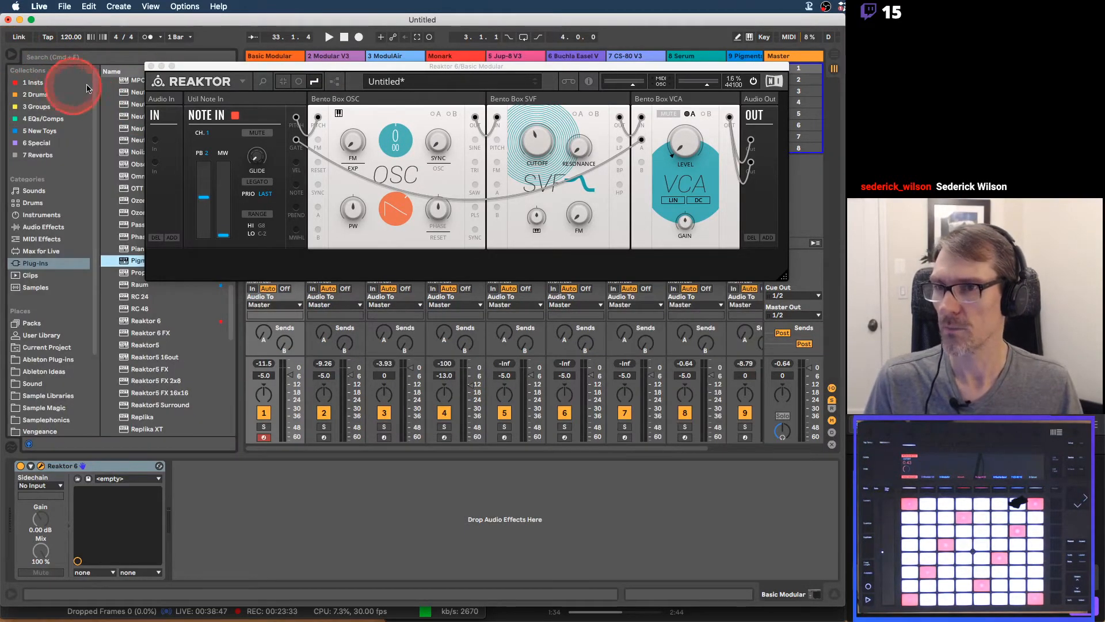
left_click(51, 119)
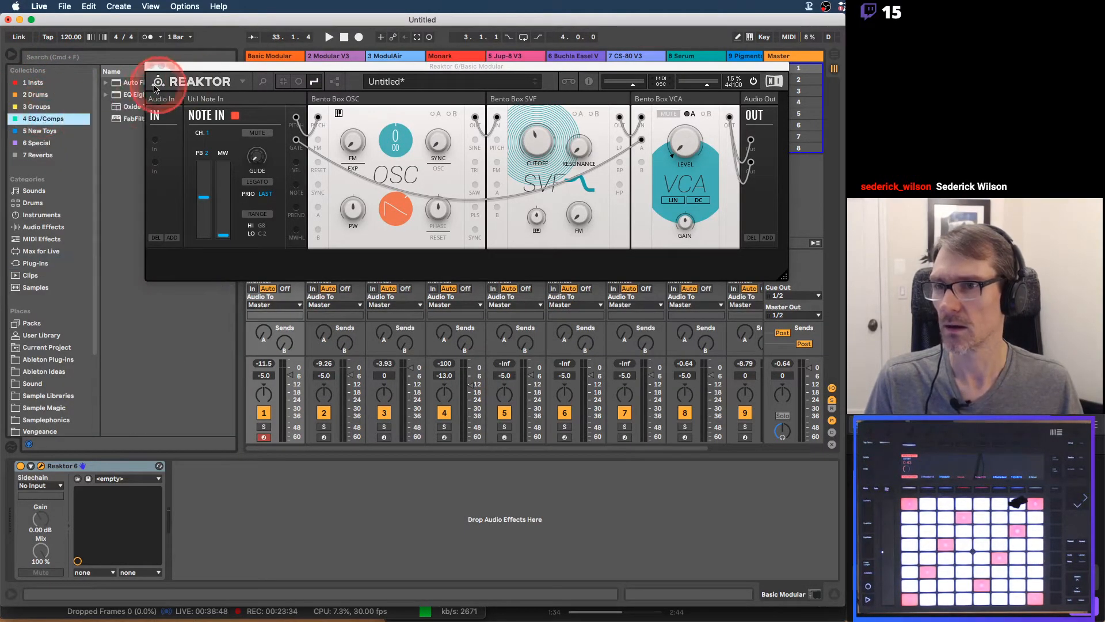
left_click_drag(132, 94, 234, 487)
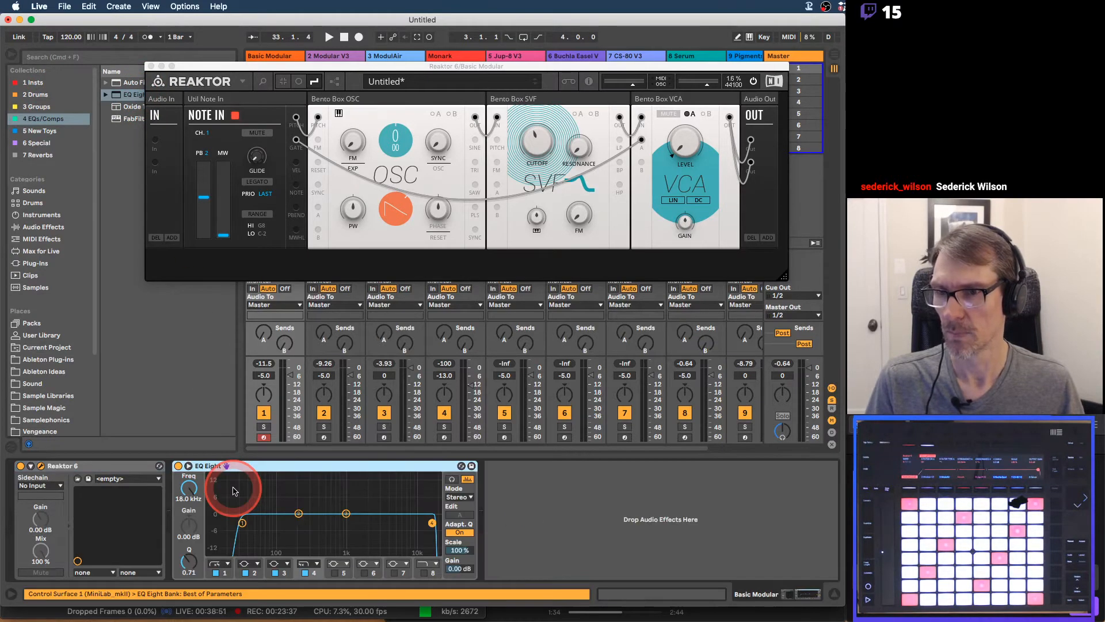
Expand the EQ Eight spectrum display and turn off filter bands 1 to 4
left_click(188, 466)
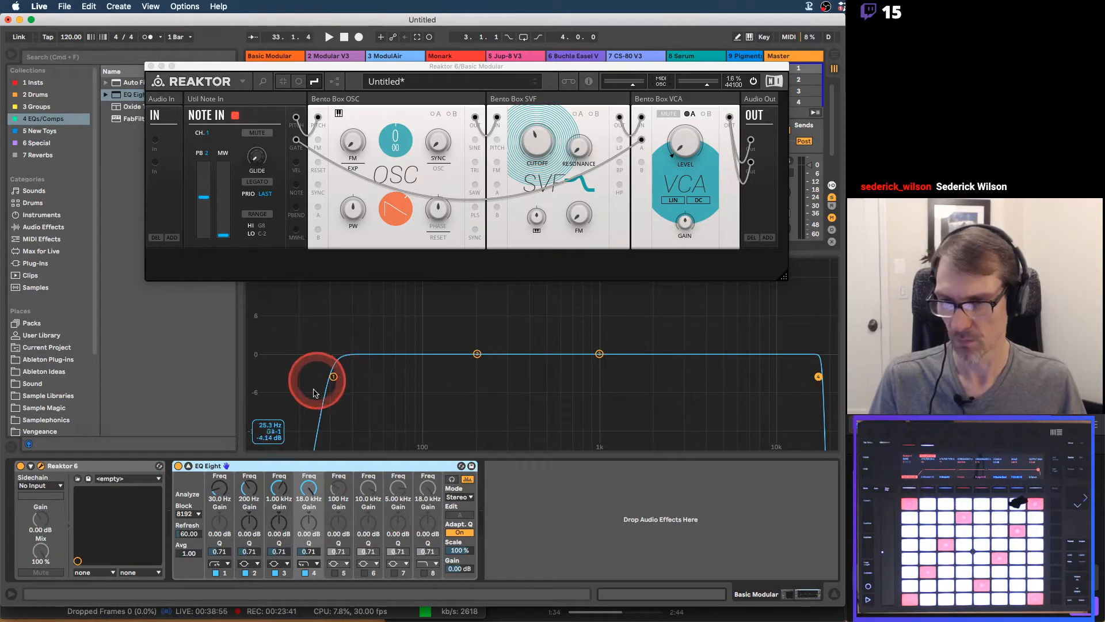
left_click(216, 573)
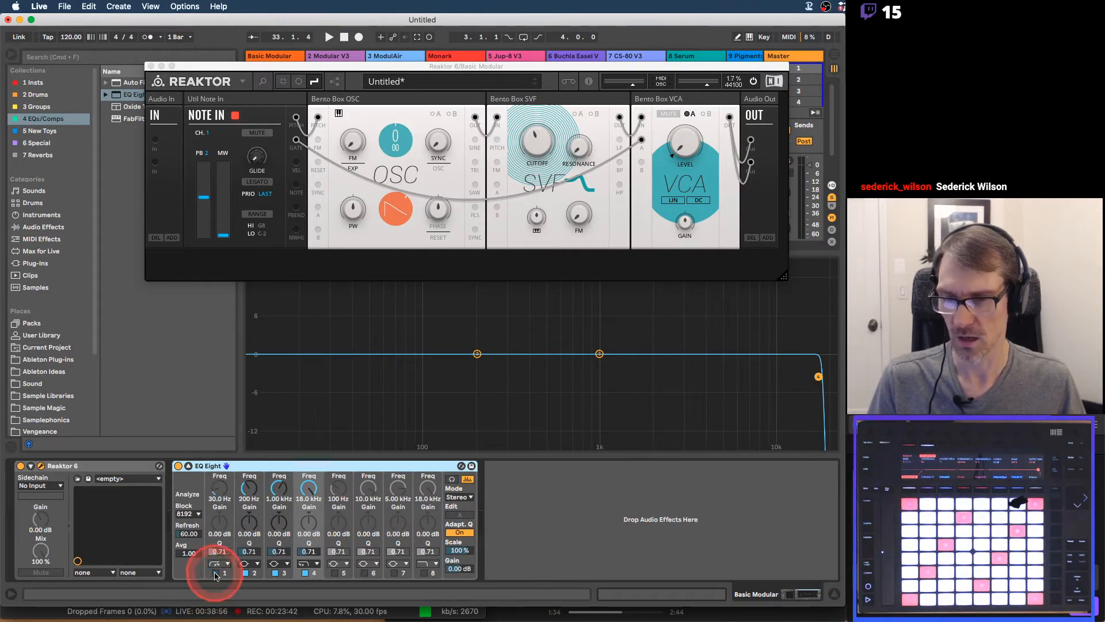
left_click(247, 572)
left_click(276, 573)
left_click(305, 573)
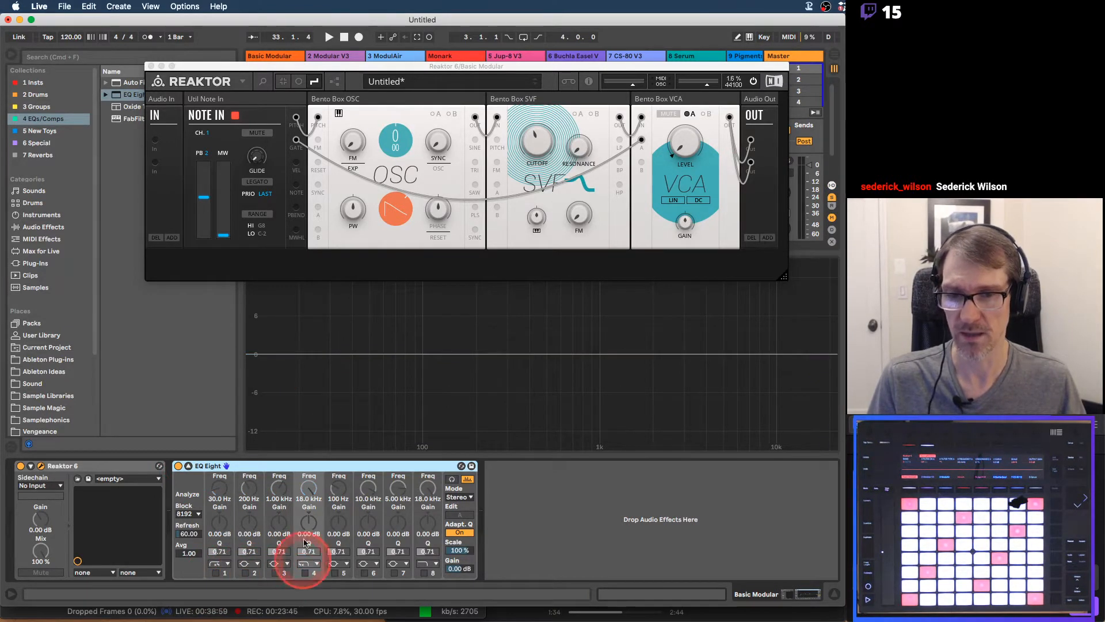
Move the Reaktor window above the EQ Eight spectrum display and select the Reaktor 6 device
left_click(385, 74)
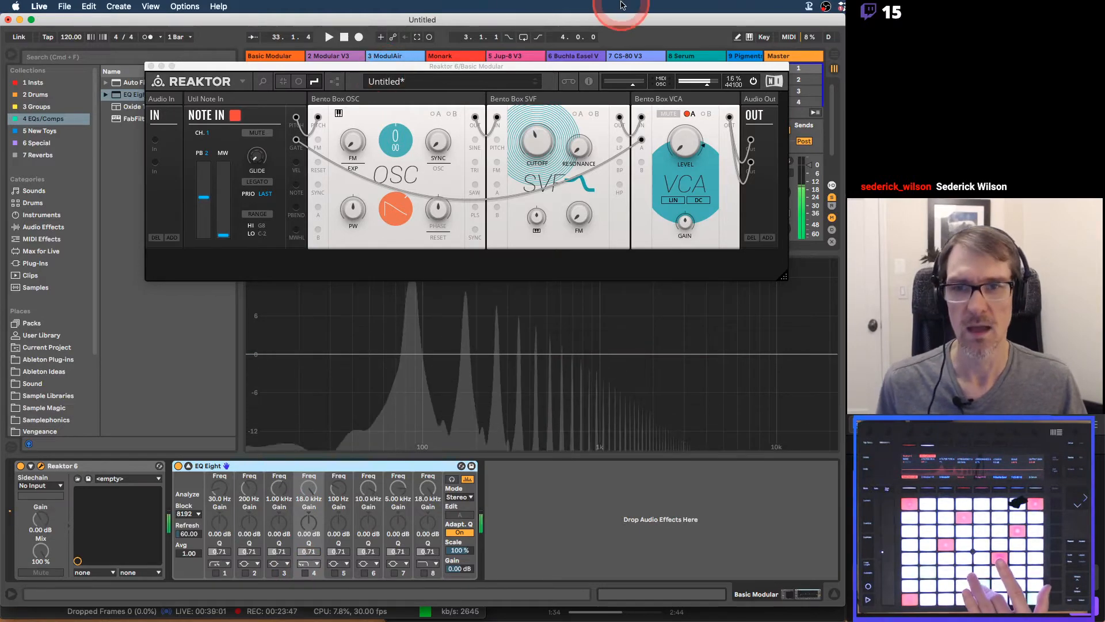
left_click_drag(599, 67, 656, 42)
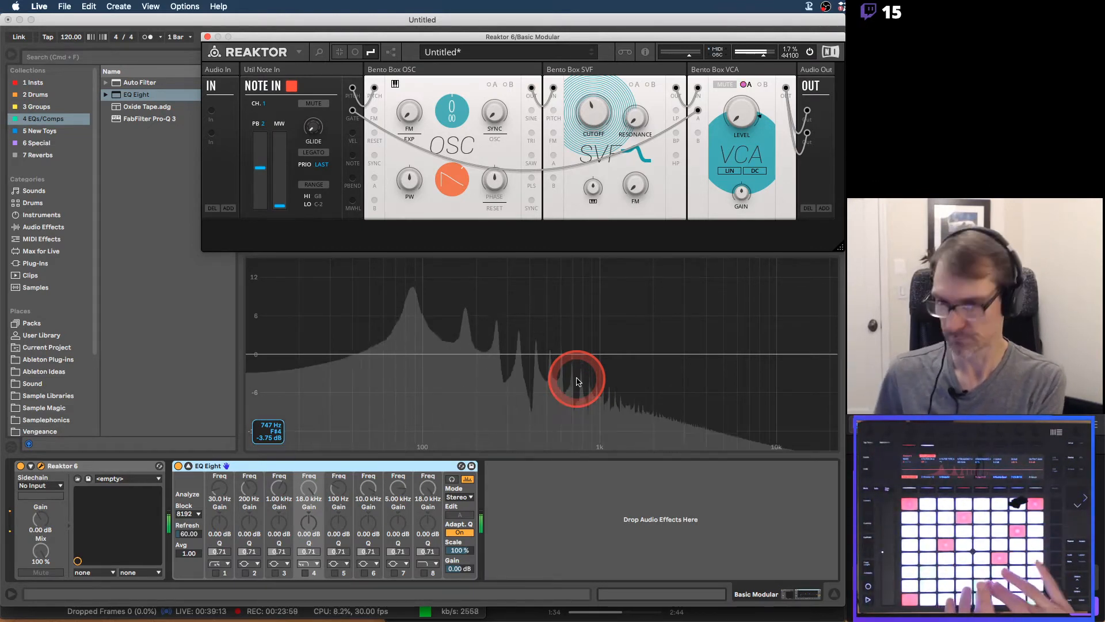
left_click(99, 468)
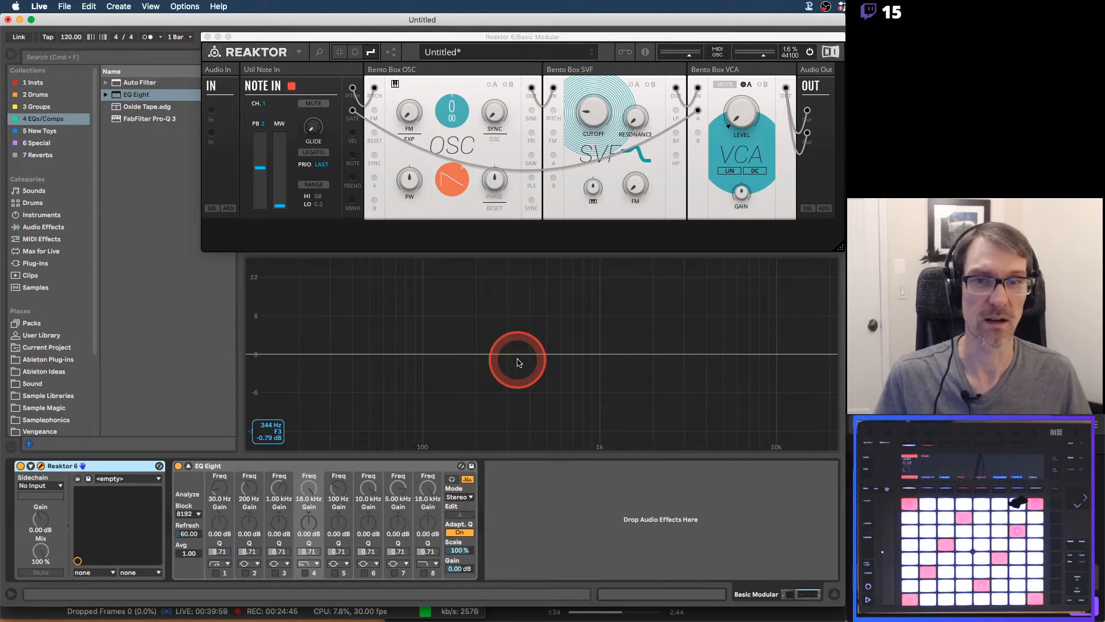
Lower the Reaktor window over the spectrum and switch to Preview to review the Low Pass and High Pass drawings
left_click_drag(580, 38, 454, 161)
key("super+Tab")
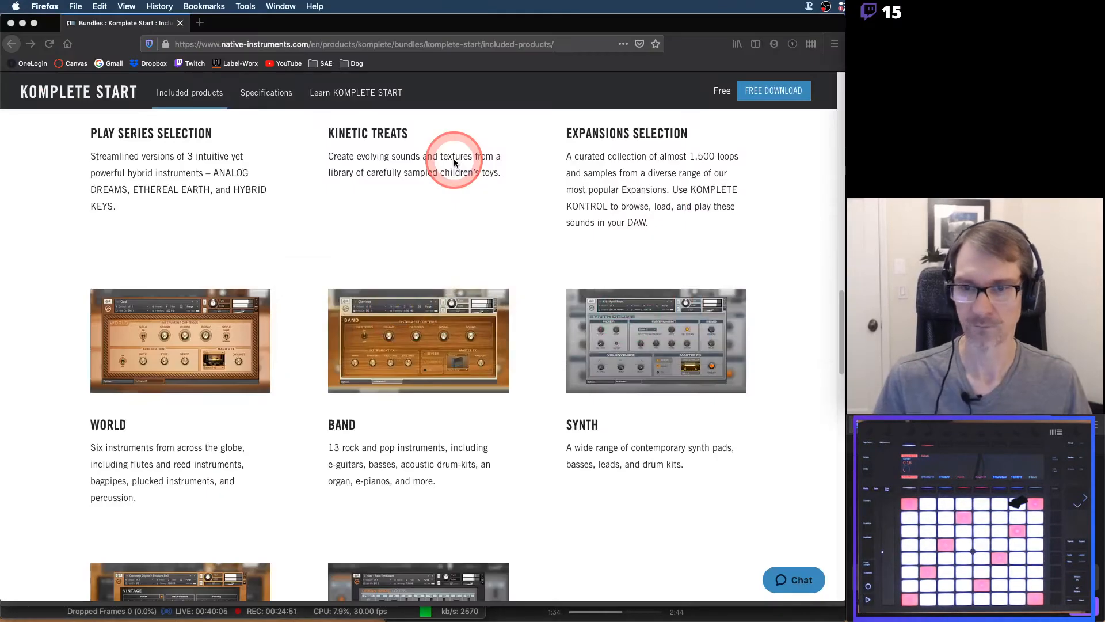
key("super+Tab")
key("super+Tab")
key("super+Tab")
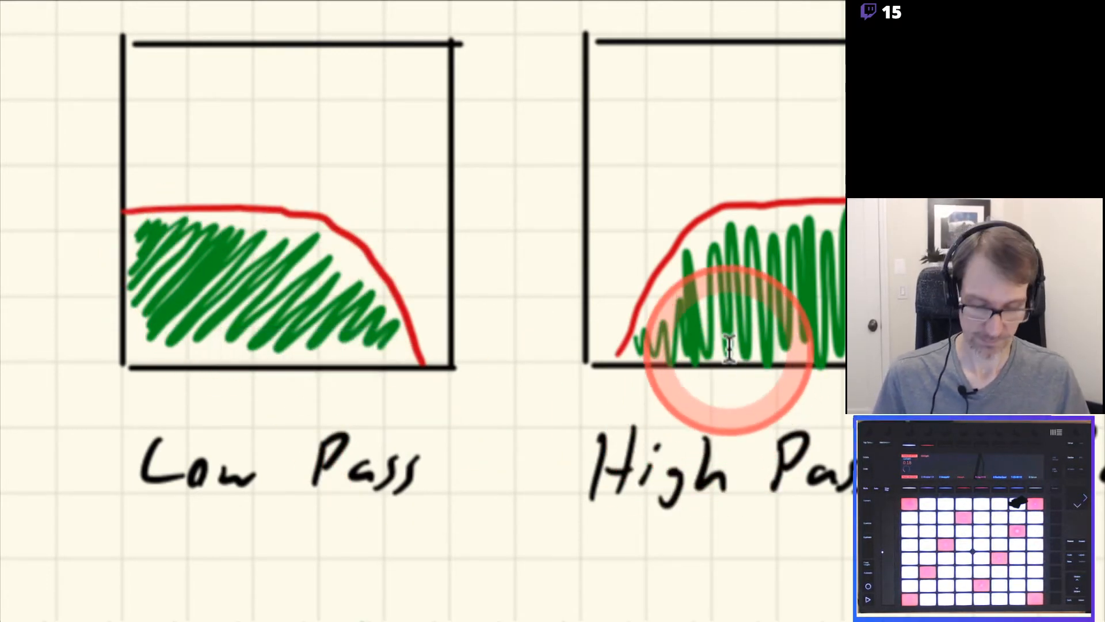
Return to Live and move the Reaktor window up to uncover more of the EQ Eight spectrum
key("super+Tab")
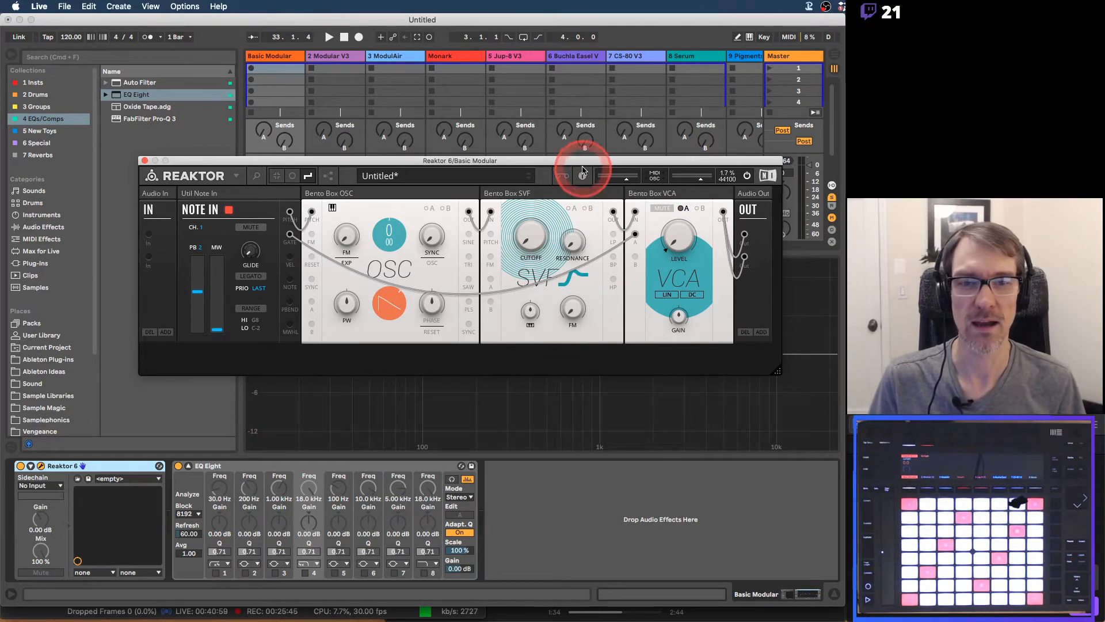
left_click_drag(581, 162, 602, 122)
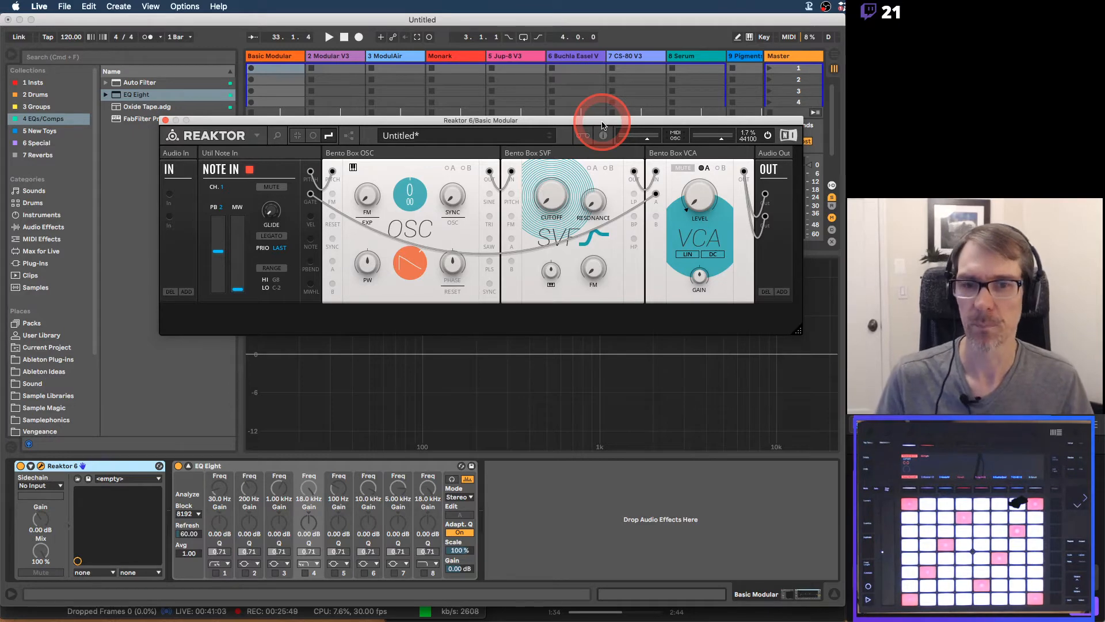
Review the Band Pass and Notch drawings on the PDF's Filter page in Preview and switch back to Reaktor in Live
key("super+Tab")
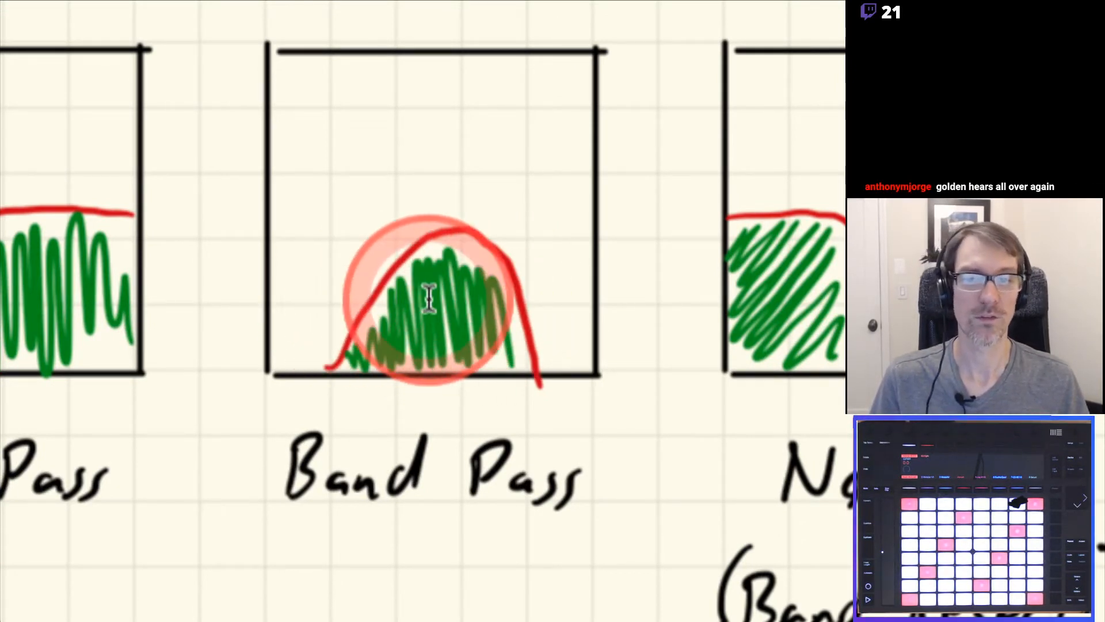
scroll(504, 303, "down", 10)
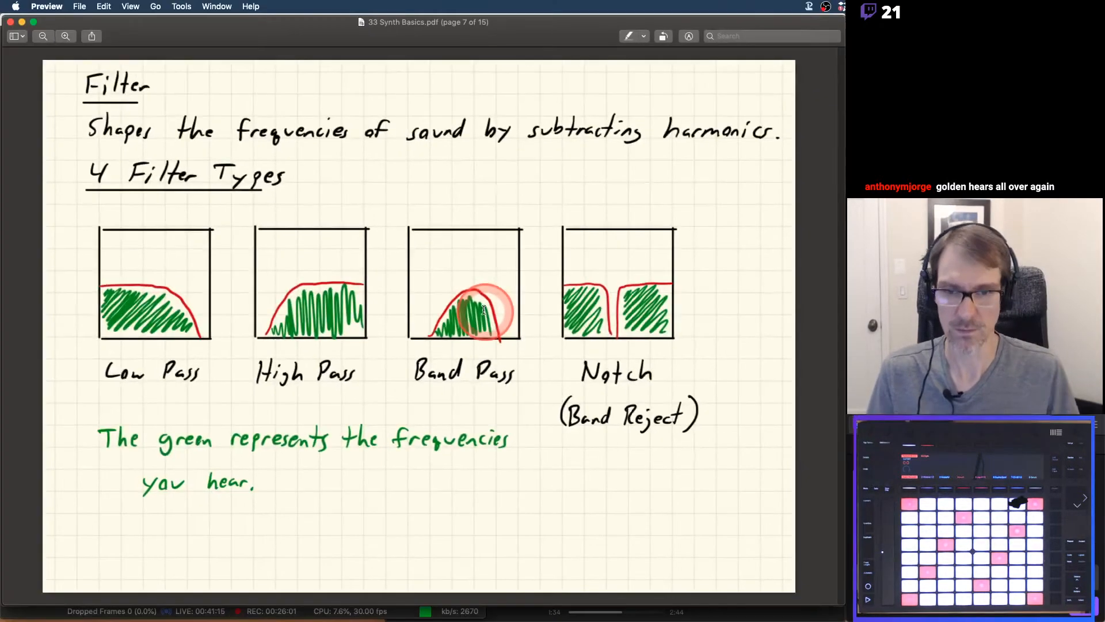
key("super+Tab")
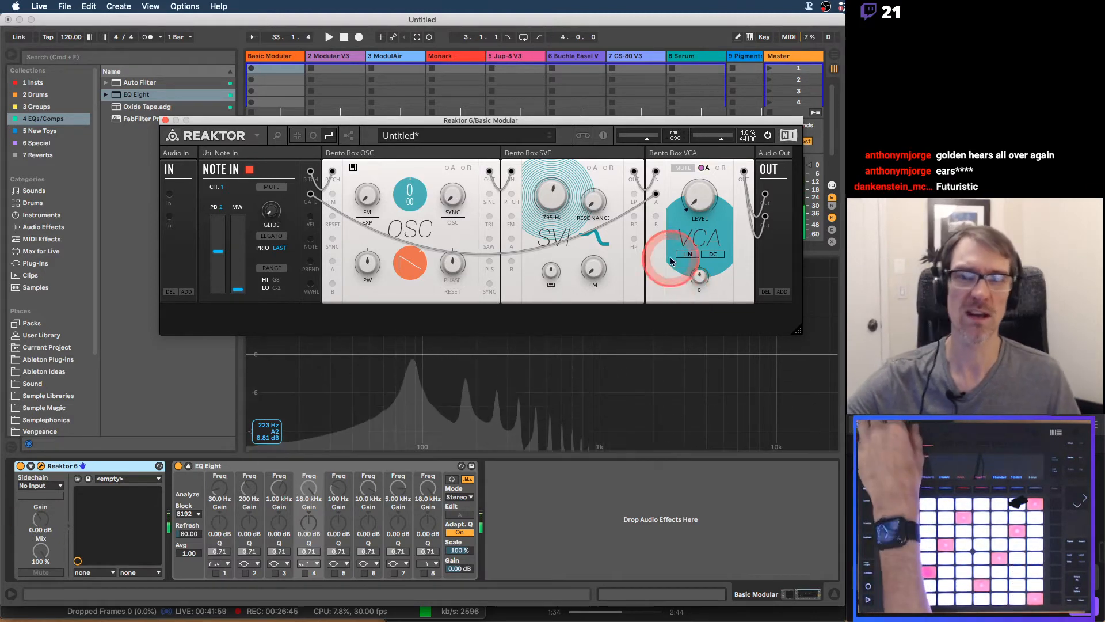
Raise the Reaktor window clear of the EQ Eight spectrum, sweep the SVF's low-pass cutoff and switch the filter to band pass
left_click_drag(651, 121, 680, 39)
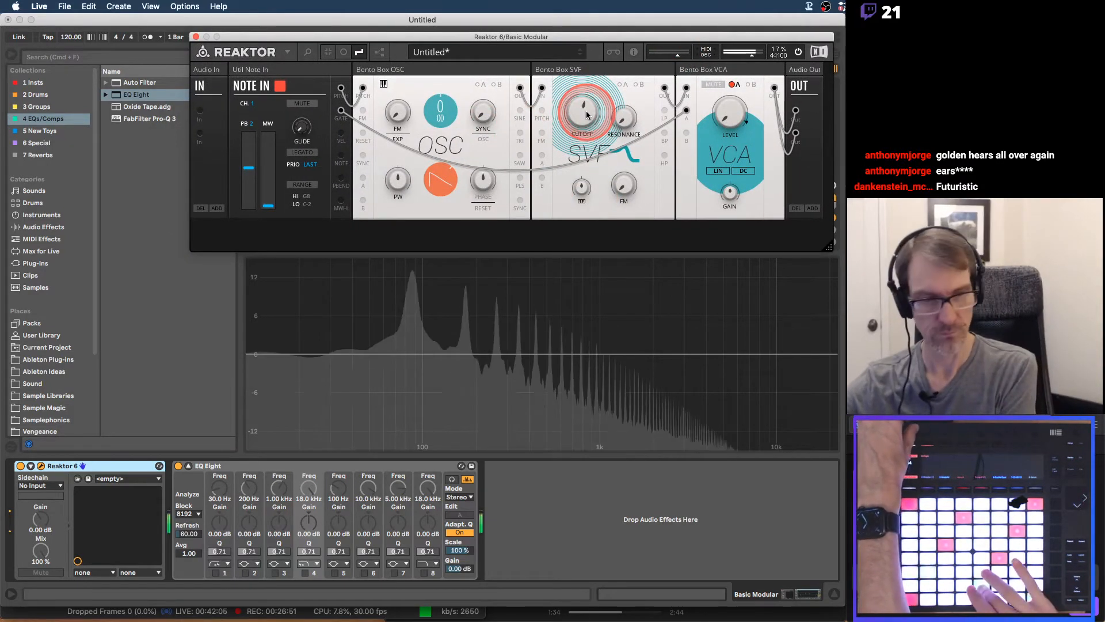
left_click_drag(586, 115, 586, 115)
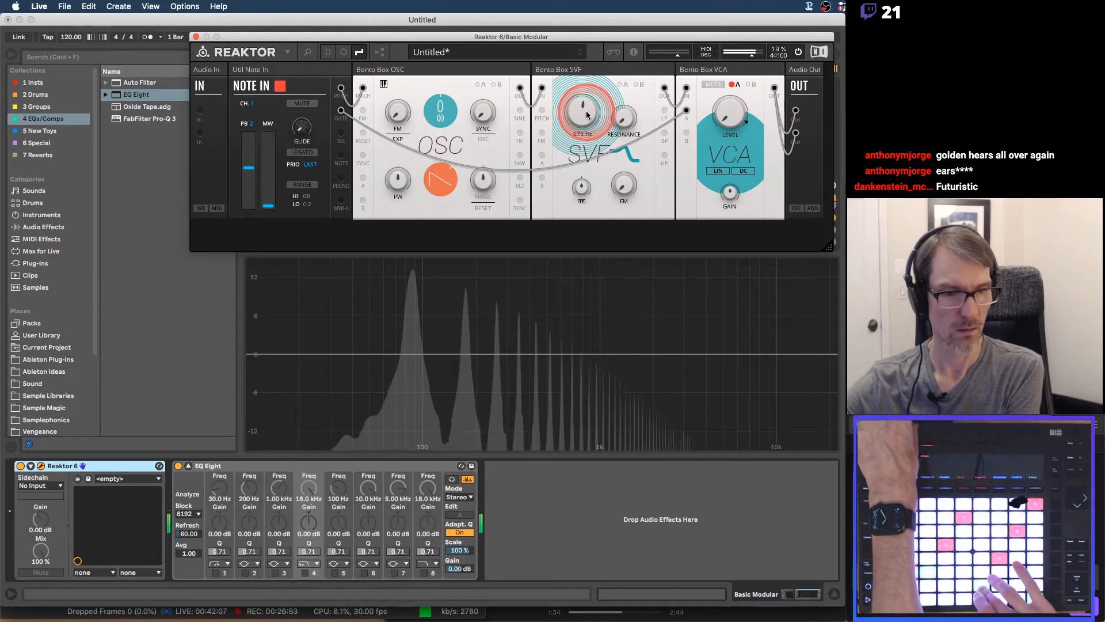
scroll(587, 115, "up", 5)
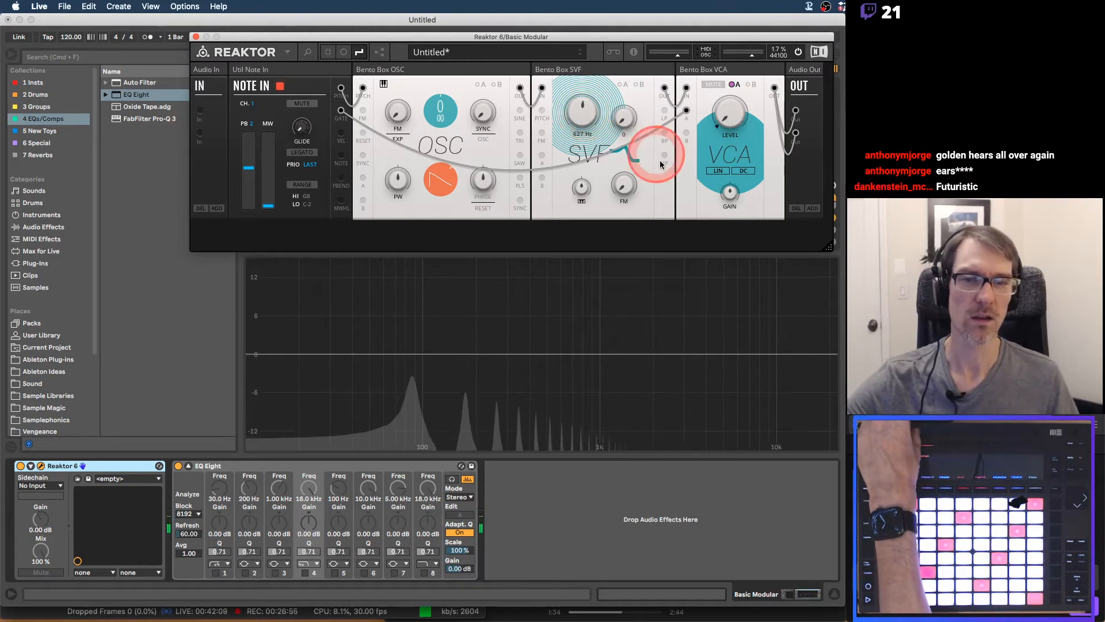
left_click(618, 153)
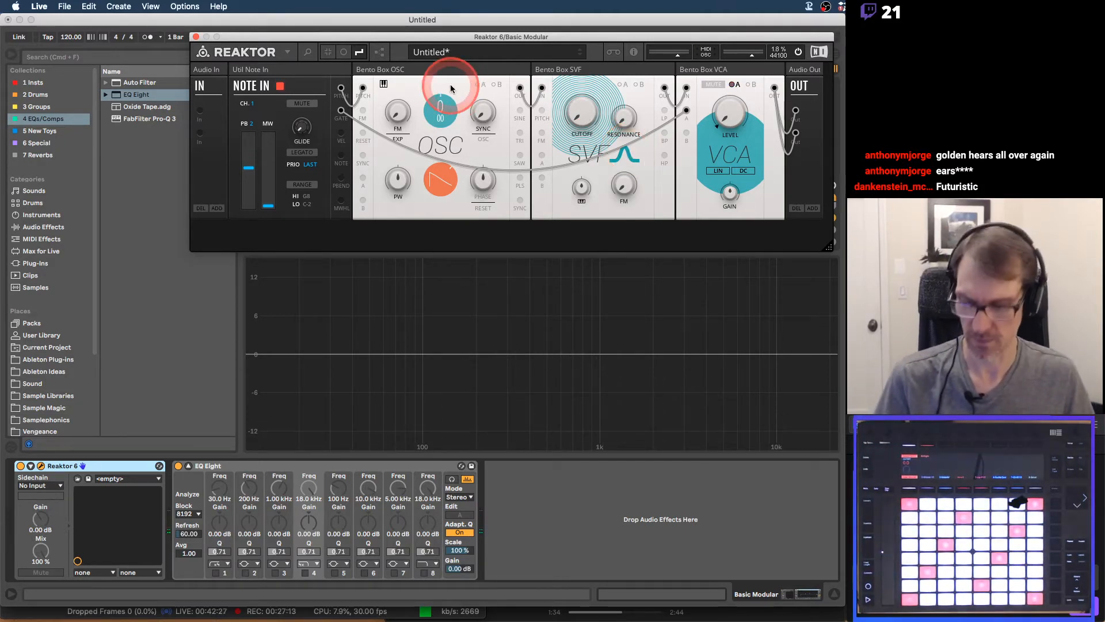
Advance the PDF in Preview to the Filter Controls page, review cutoff and resonance, and return to Reaktor in Live
key("super+Tab")
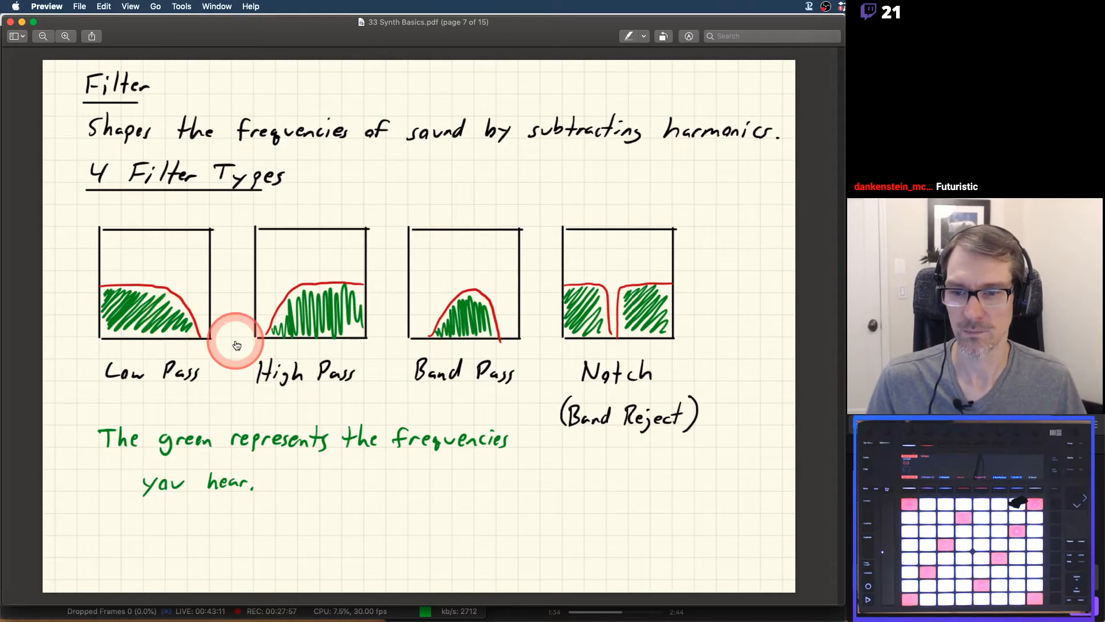
key("Right")
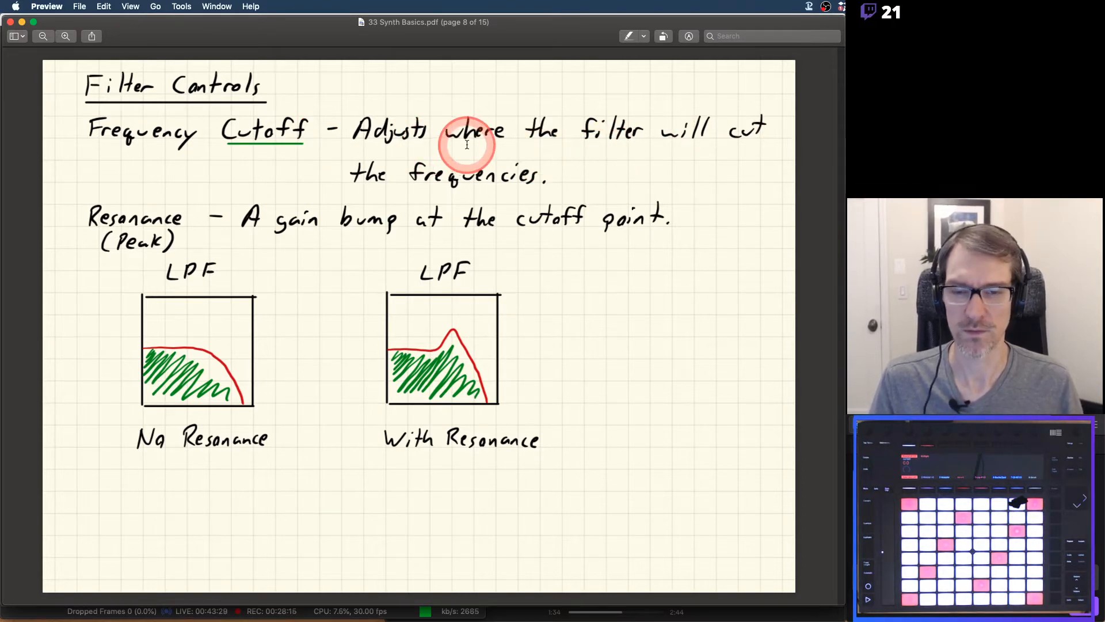
key("super+Tab")
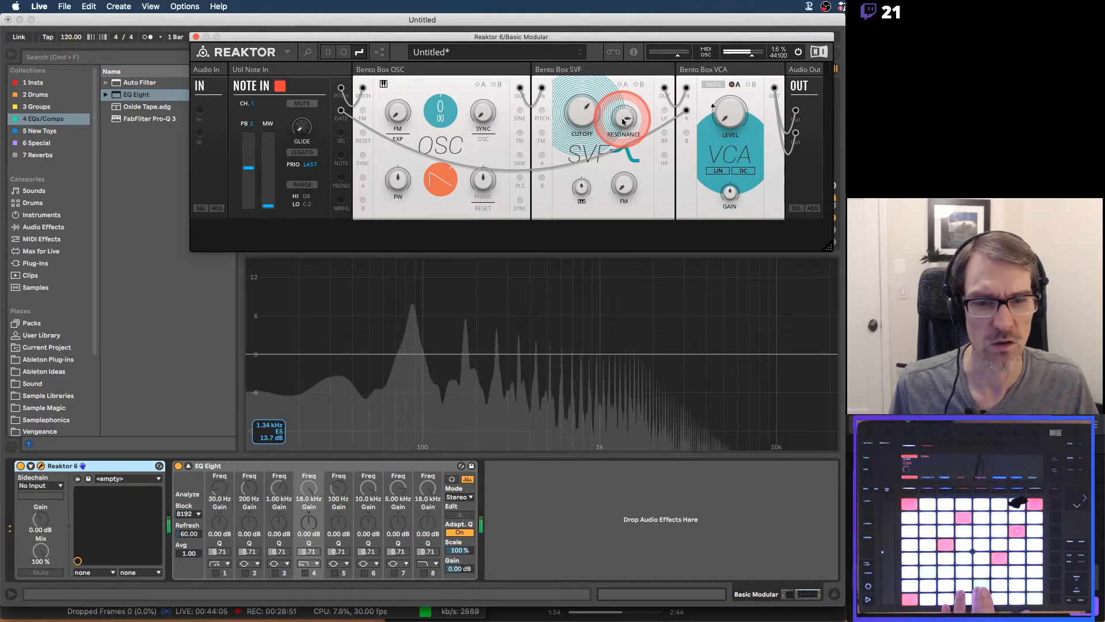
Sweep the SVF's low-pass resonance up and return it to 0, and switch back to the Filter Controls page in Preview
mouse_move(623, 121)
left_mouse_down()
mouse_move(621, 99)
mouse_move(621, 122)
left_mouse_up()
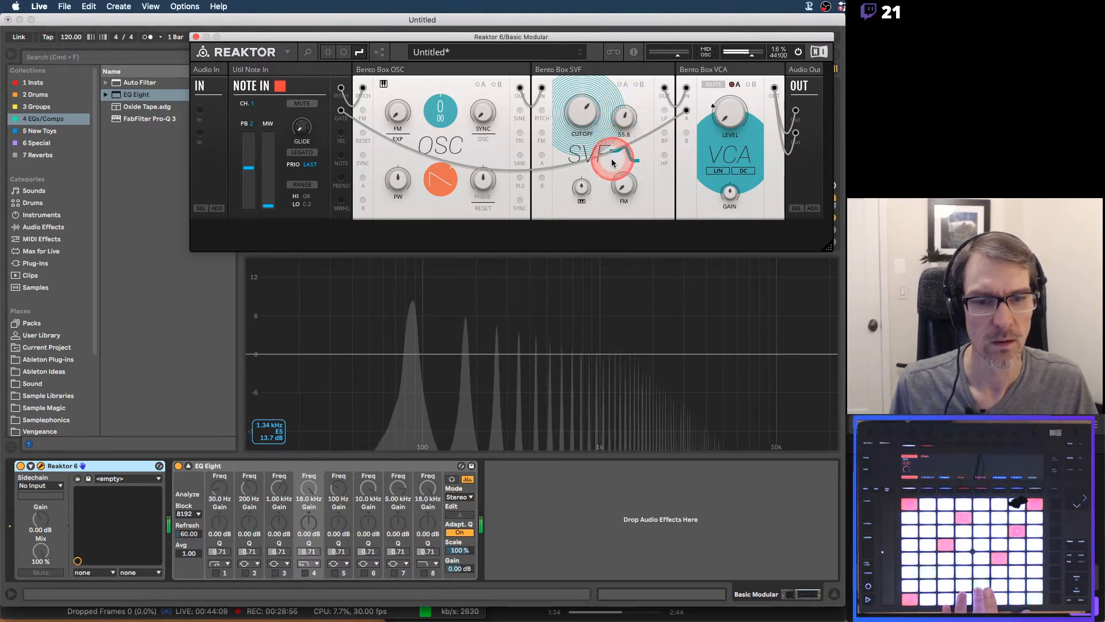
left_click_drag(614, 173, 632, 99)
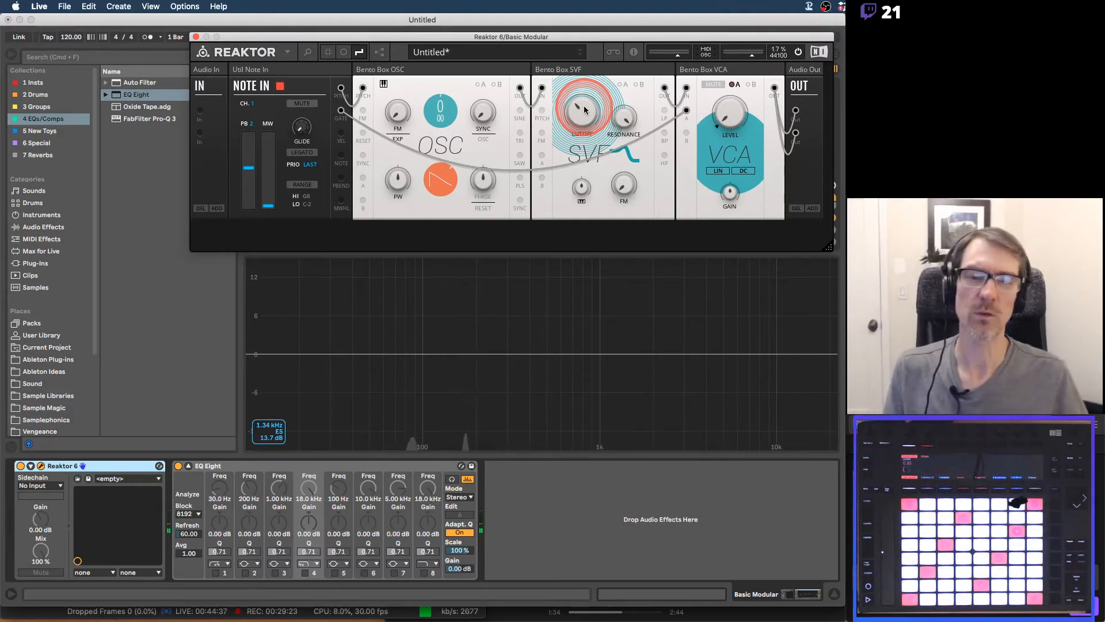
left_click_drag(630, 118, 632, 256)
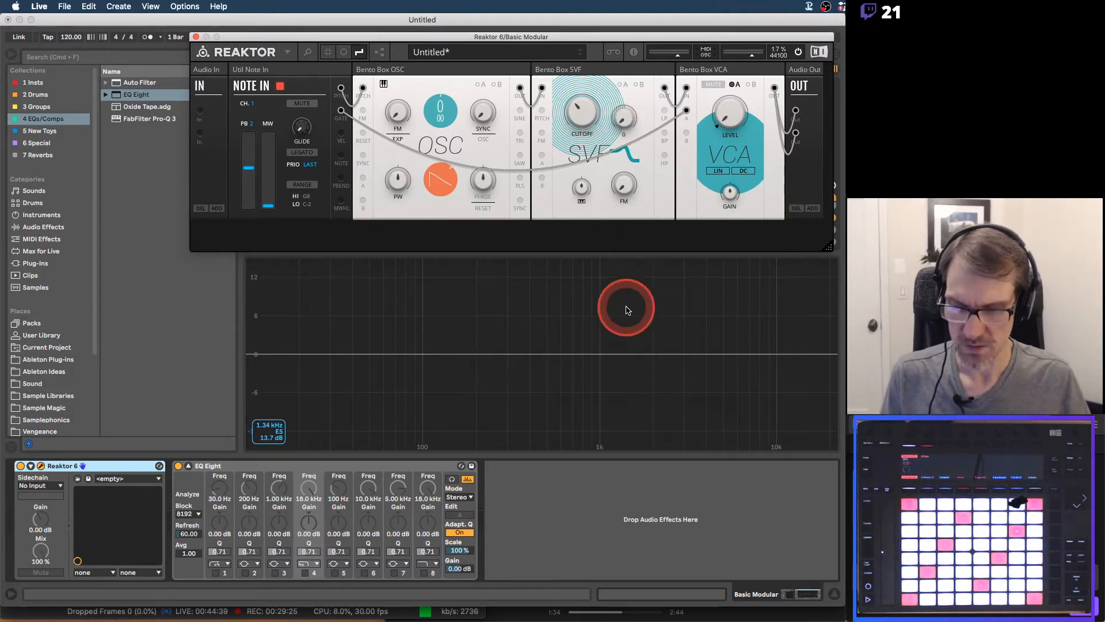
key("super+Tab")
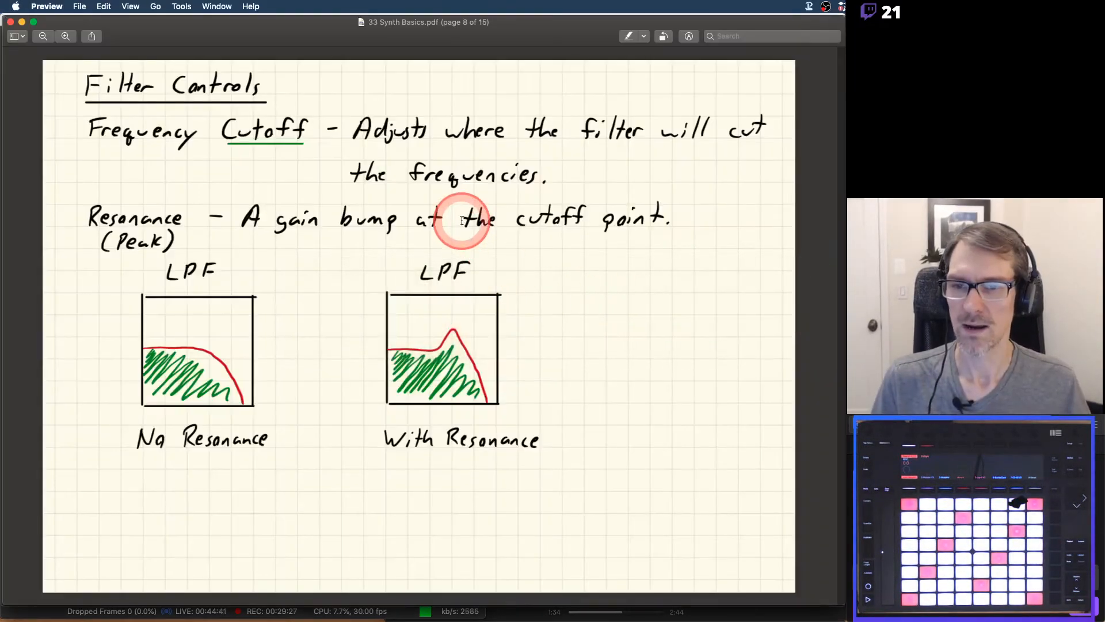
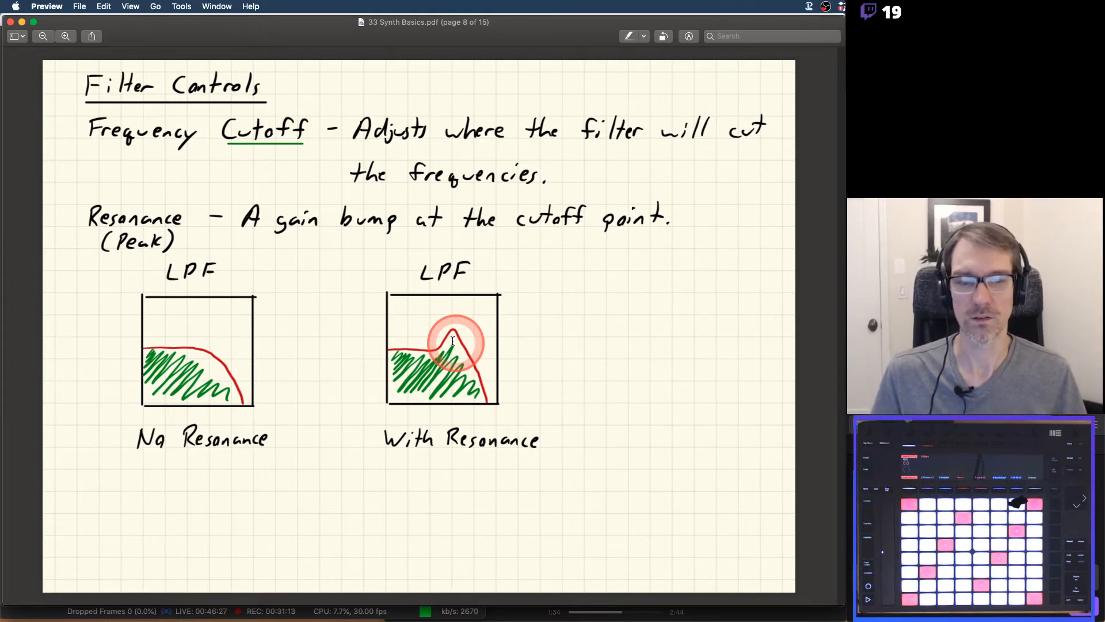
Advance the PDF in Preview to the Filters cont'd page, review the filter slope drawings and return to Reaktor in Live
key("Right")
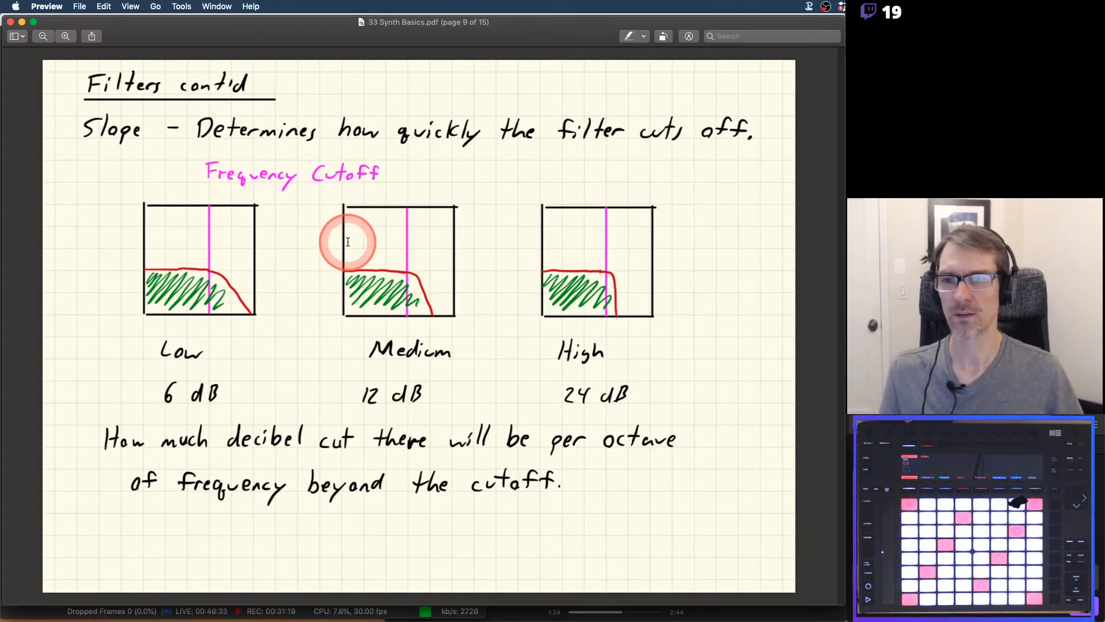
key("super+Tab")
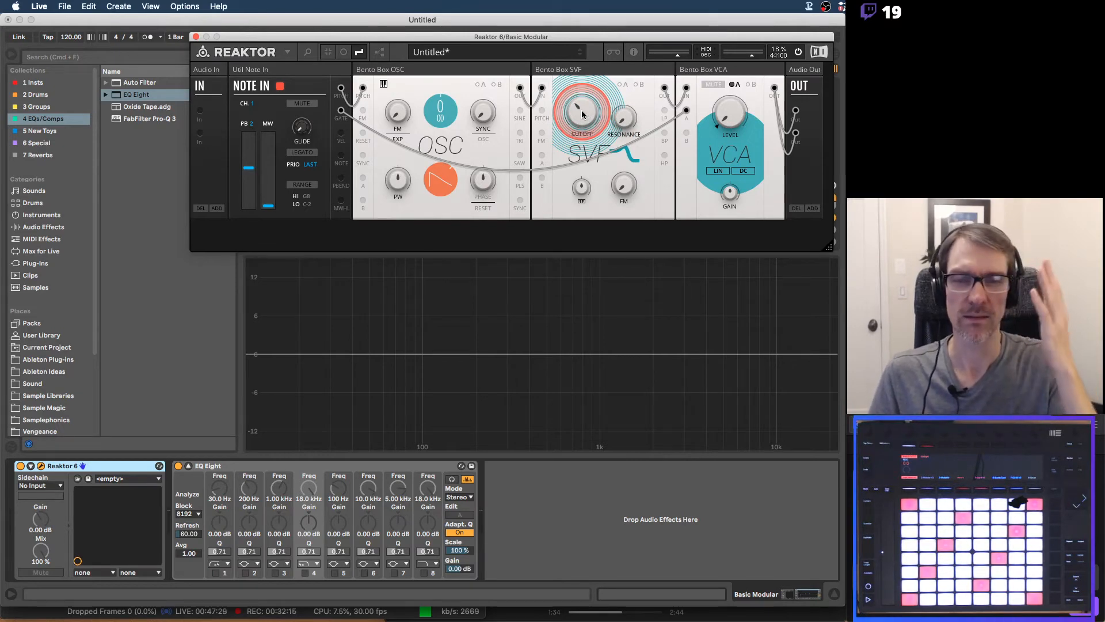
key("super+Tab")
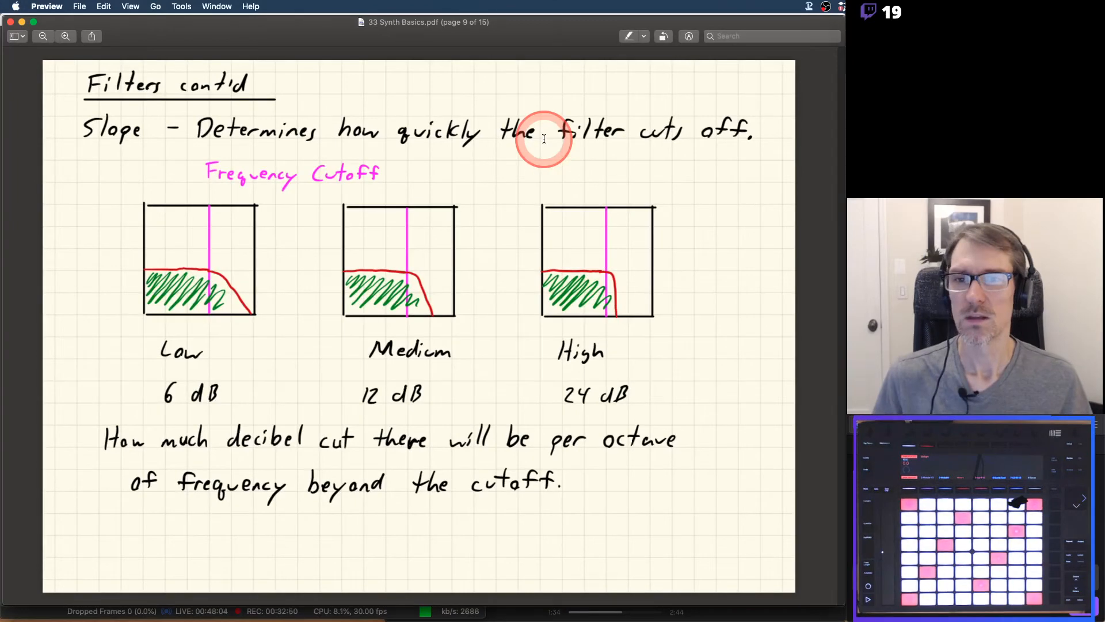
key("super+Tab")
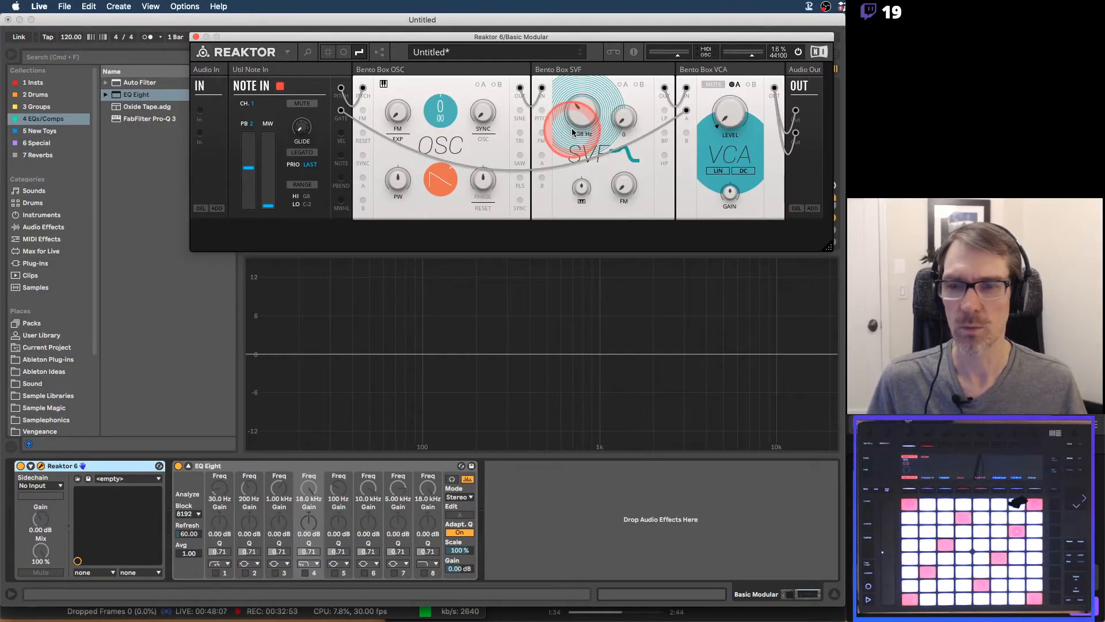
Open the SVF's low-pass cutoff fully and insert Auto Filter between Reaktor 6 and EQ Eight
left_click_drag(579, 131, 581, 121)
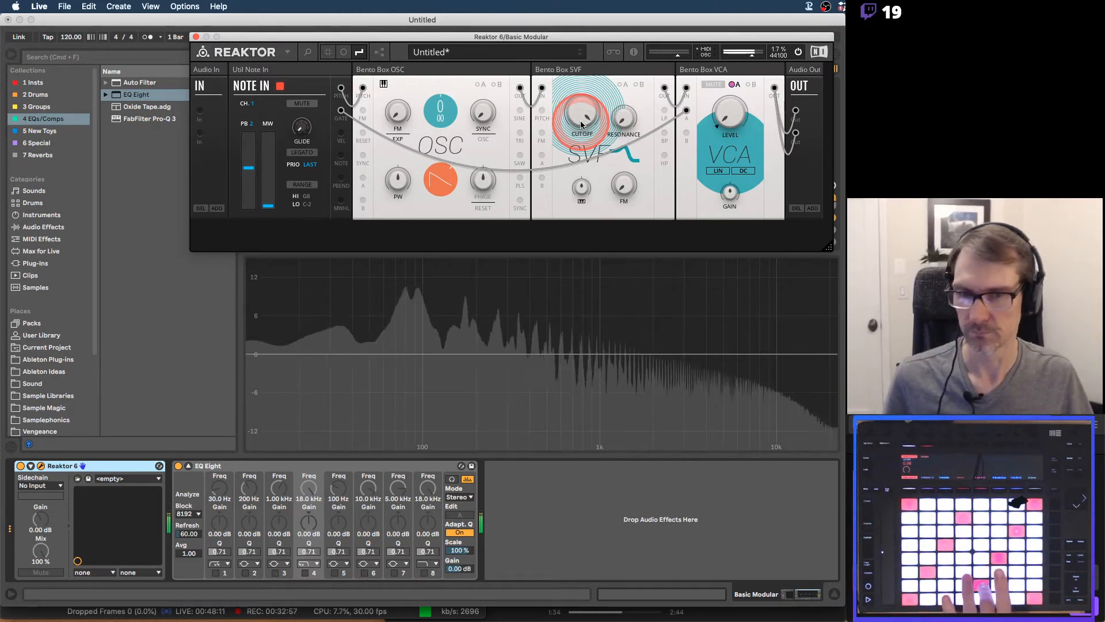
left_click(143, 148)
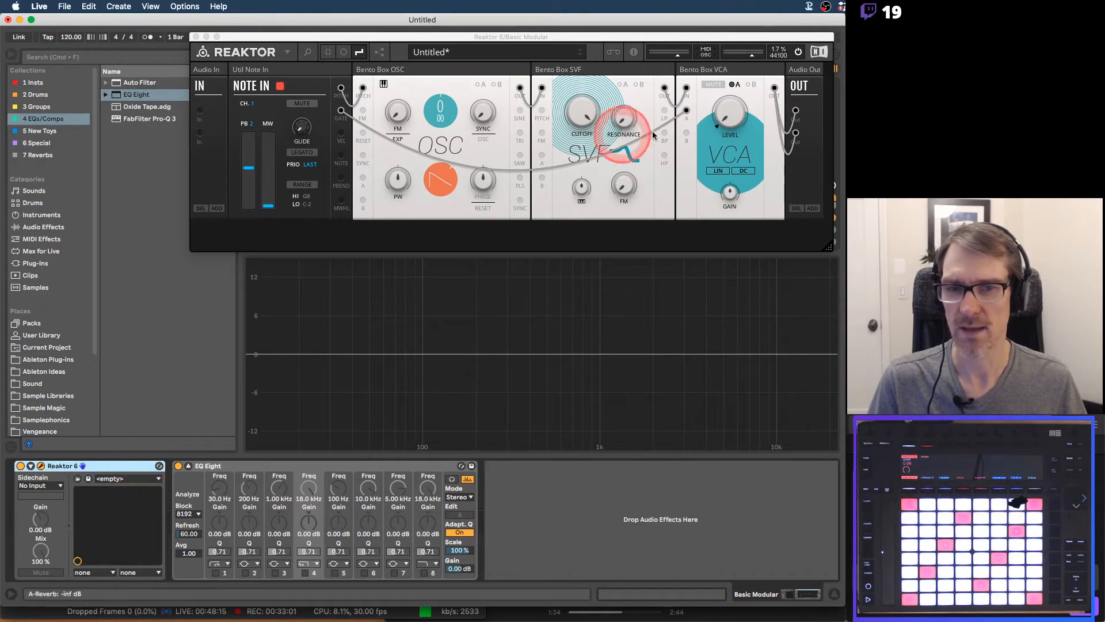
left_click_drag(127, 82, 173, 486)
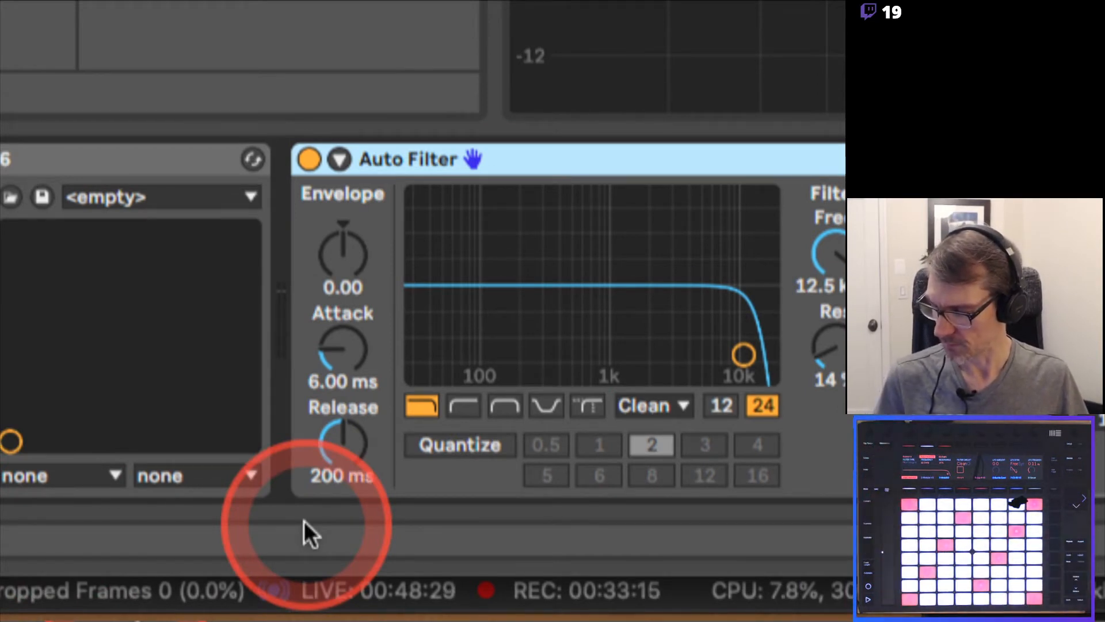
Alternate Auto Filter's low-pass slope between 12 and 24 dB while lowering its cutoff to 277 Hz to compare the curves
left_click(721, 403)
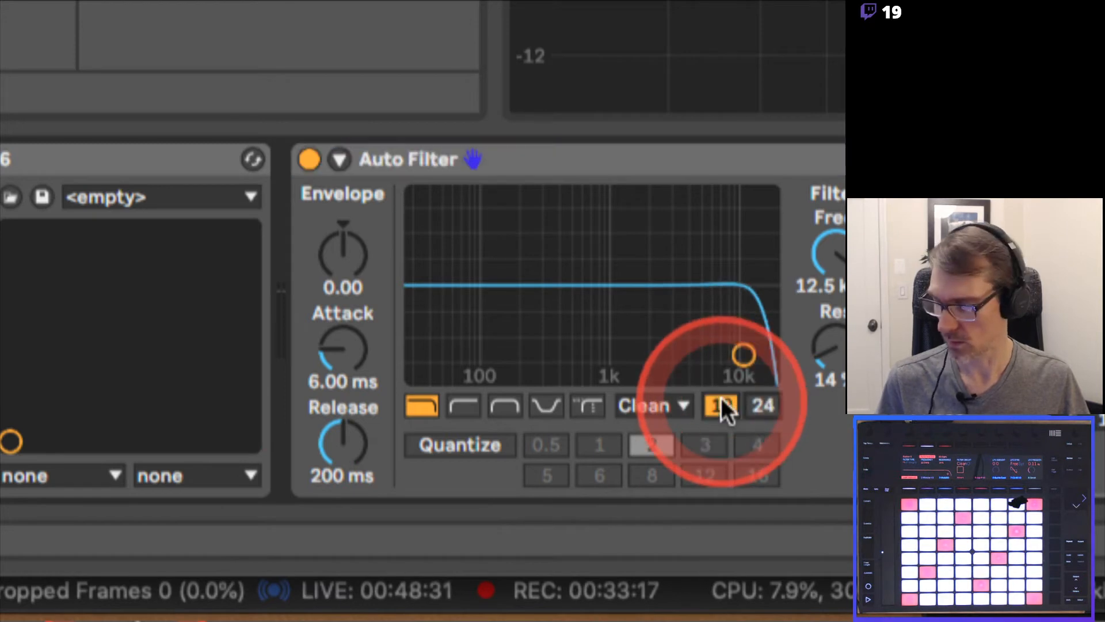
left_click(755, 403)
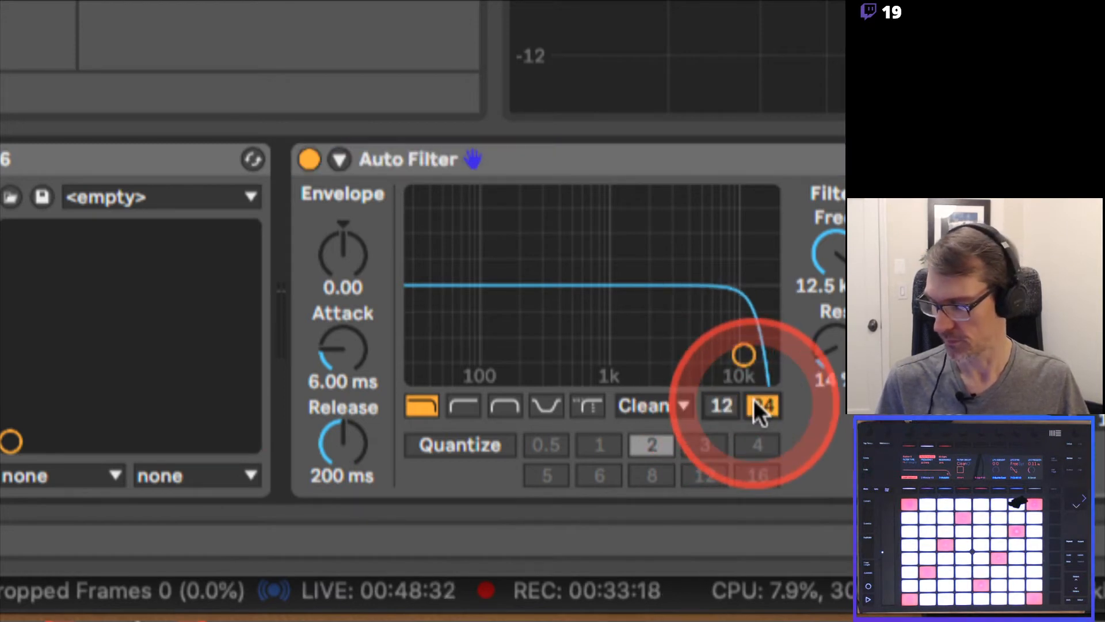
left_click(719, 402)
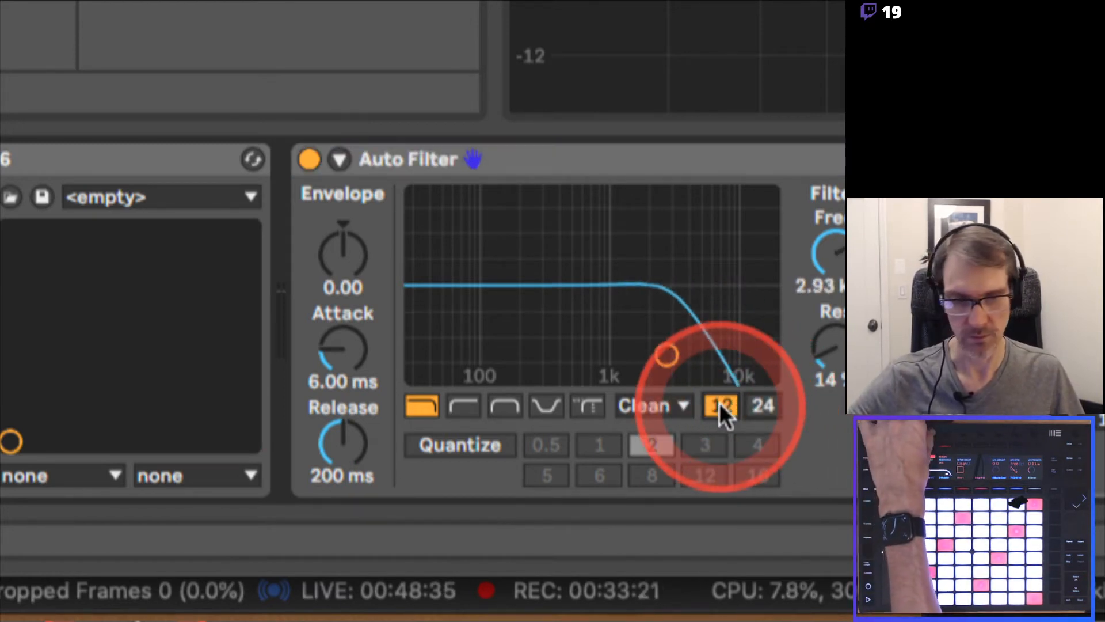
left_click(758, 405)
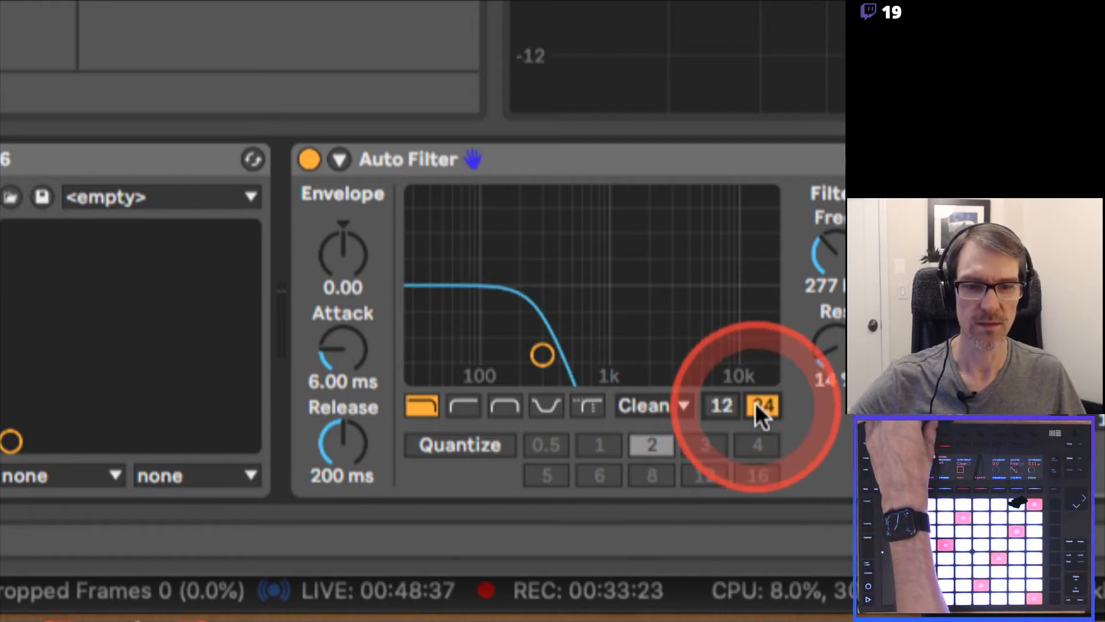
left_click(724, 405)
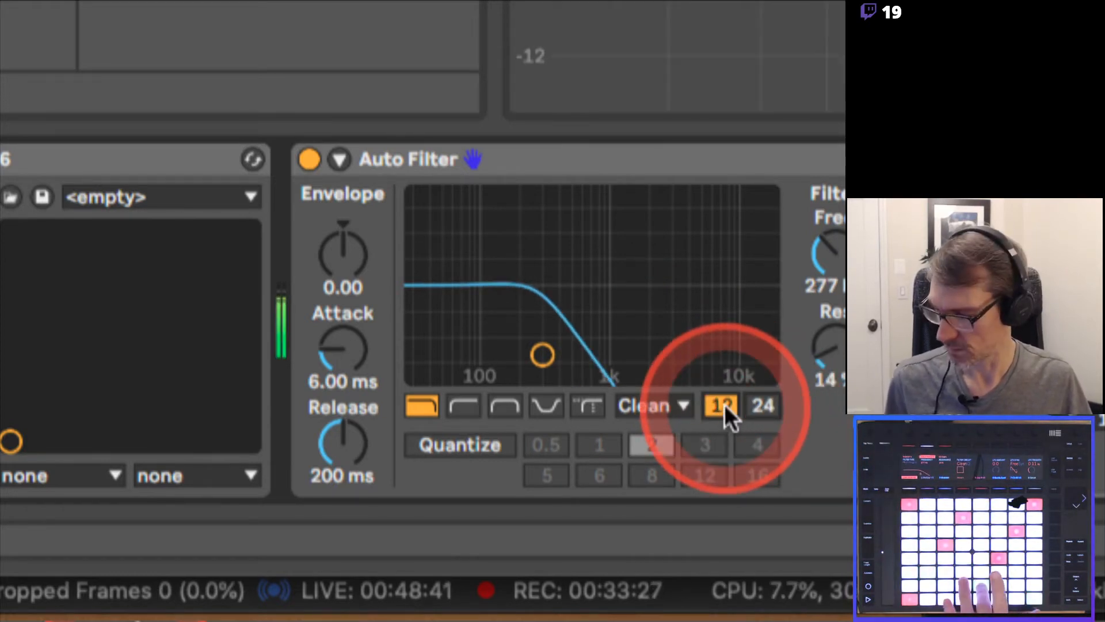
left_click(759, 404)
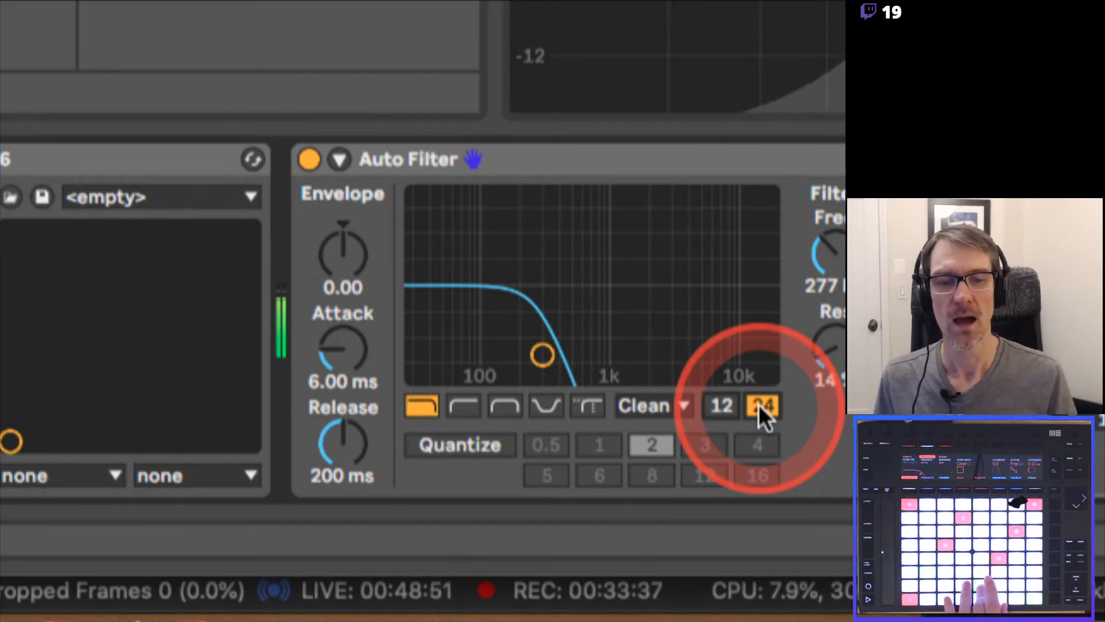
left_click(711, 405)
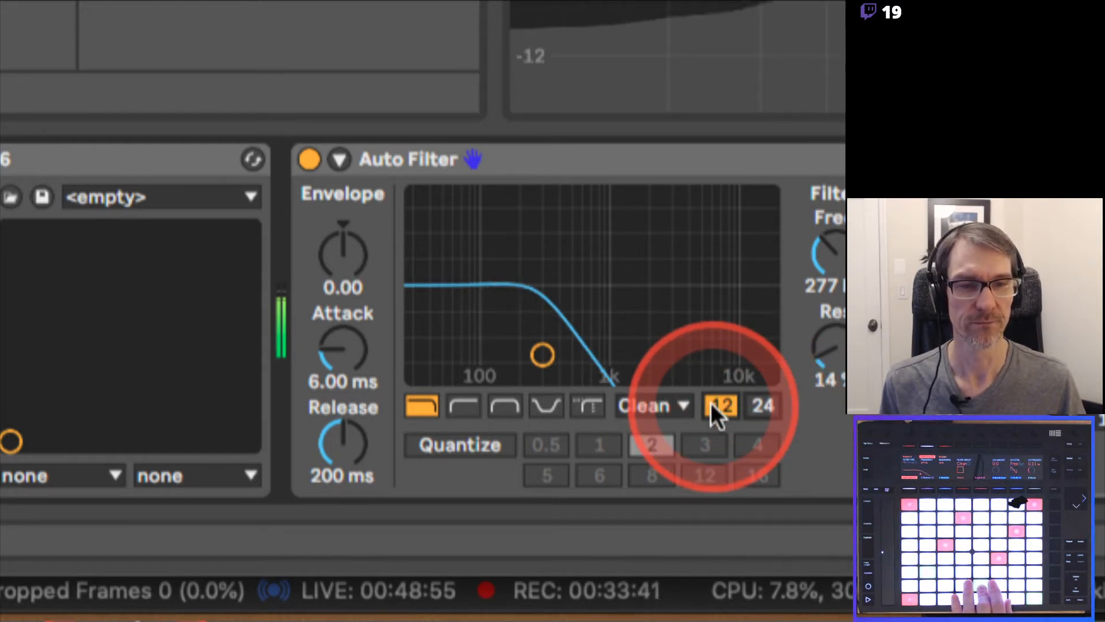
left_click(752, 404)
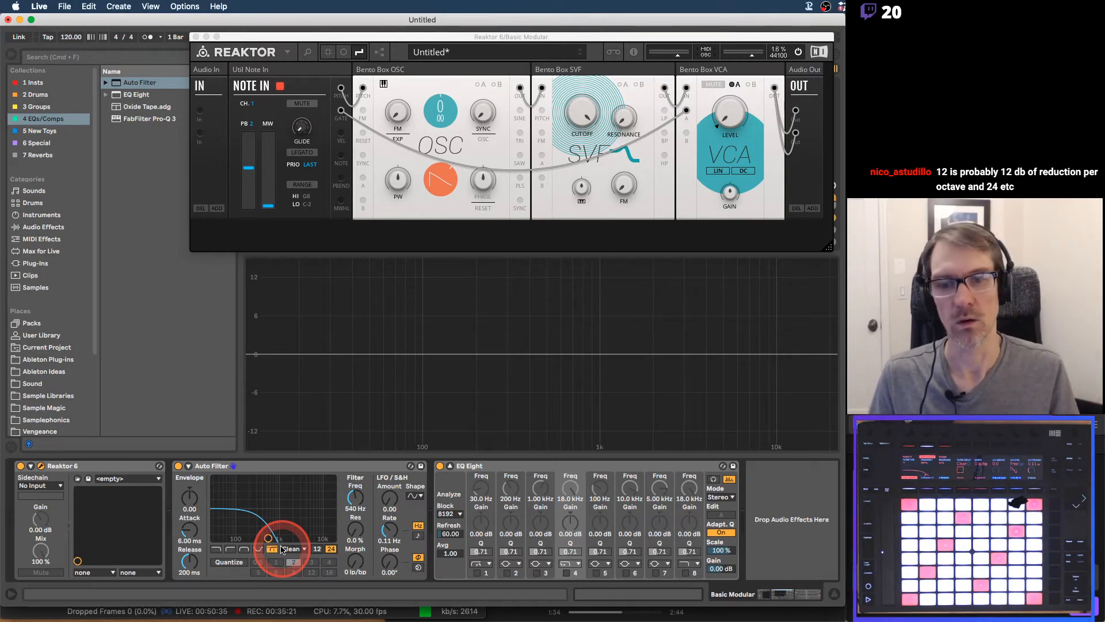
Switch to the PDF in Preview, leaf through the Amplifier, Synth Modulation and Envelope pages, and return to the filter slope page
key("super+Tab")
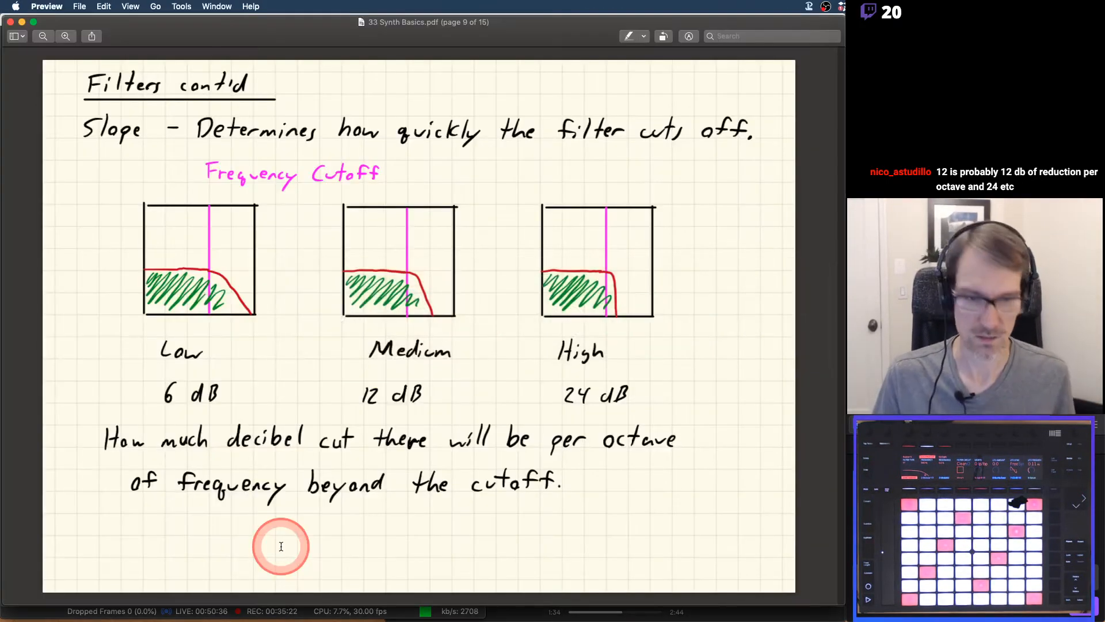
key("Down")
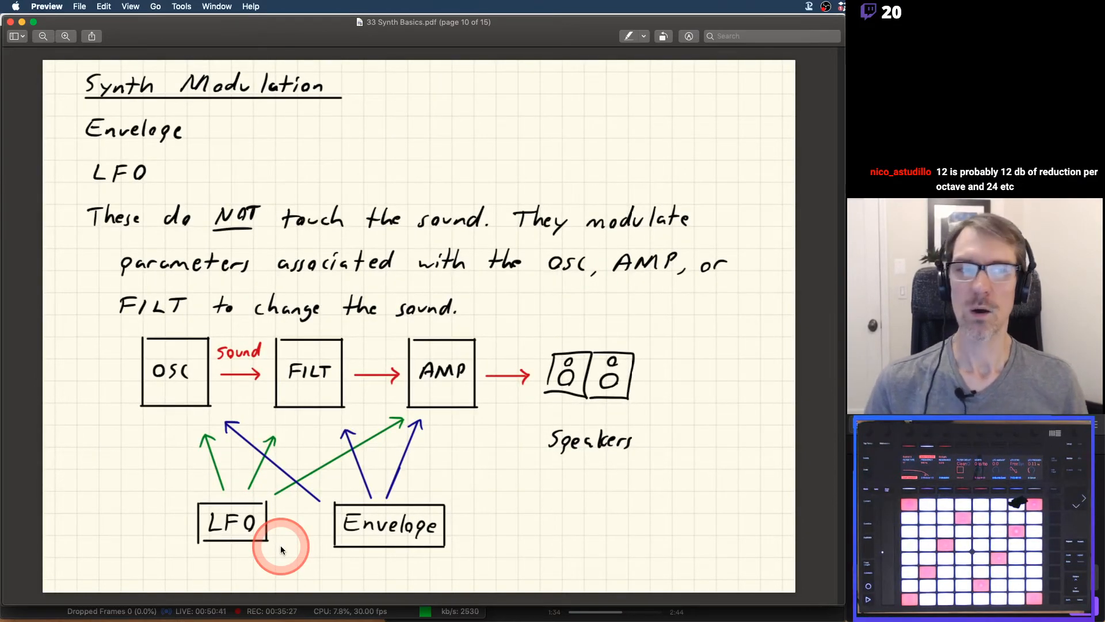
key("Up")
key("Up")
key("Up")
key("Up")
key("Up")
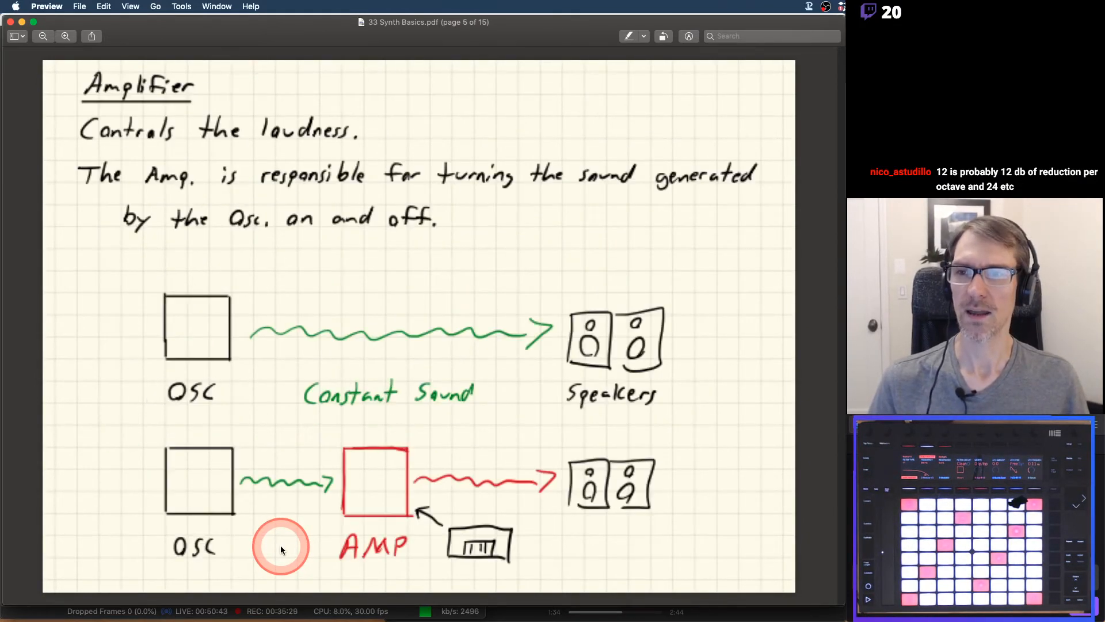
key("Down")
key("Down")
key("Down")
key("Down")
key("Down")
key("Down")
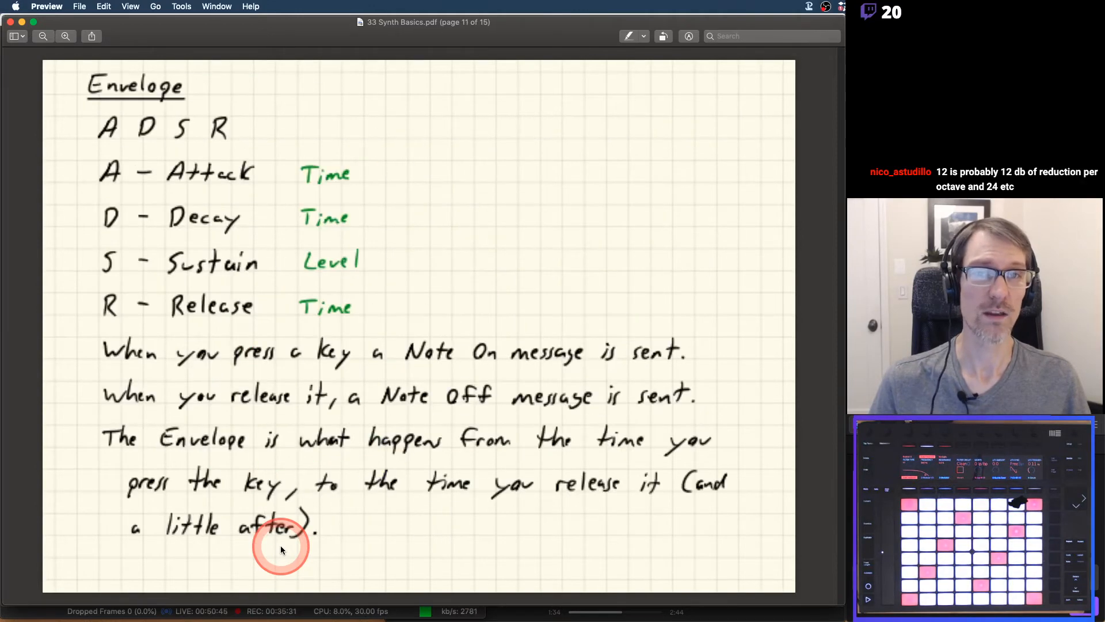
key("Up")
key("Up")
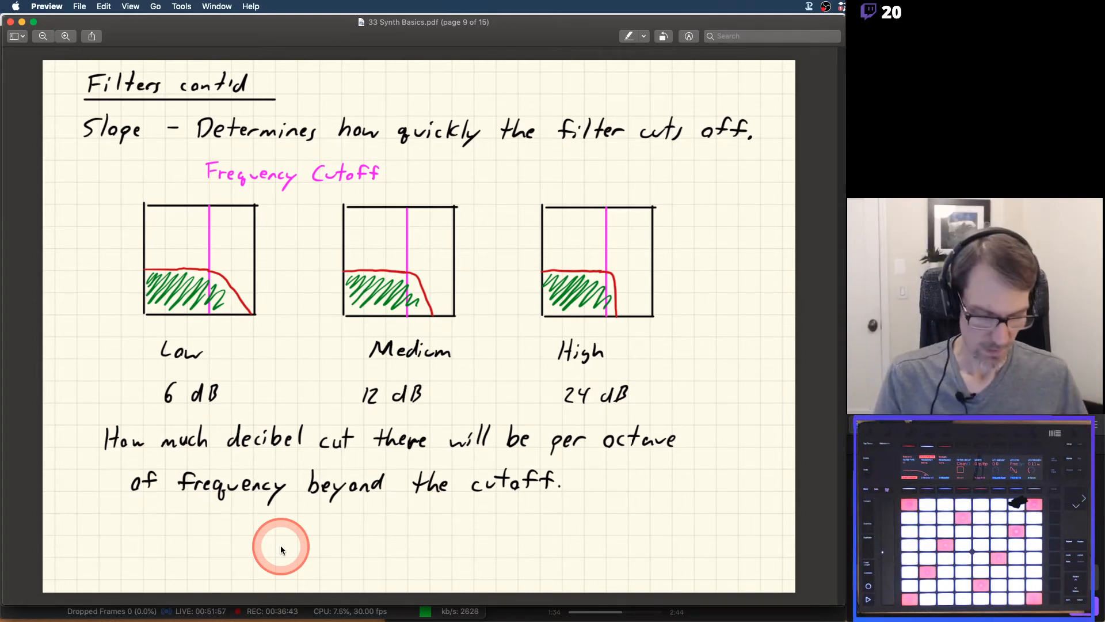
Review the PDF's Synth Modulation page, move on to the Envelope page and switch back to Reaktor in Live
key("Down")
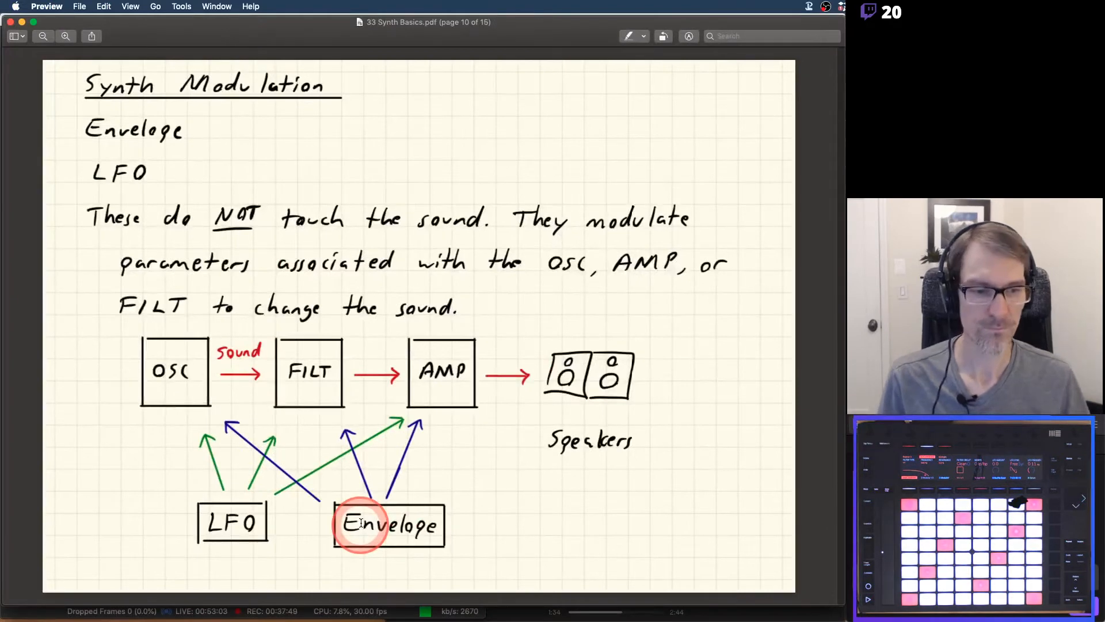
key("Down")
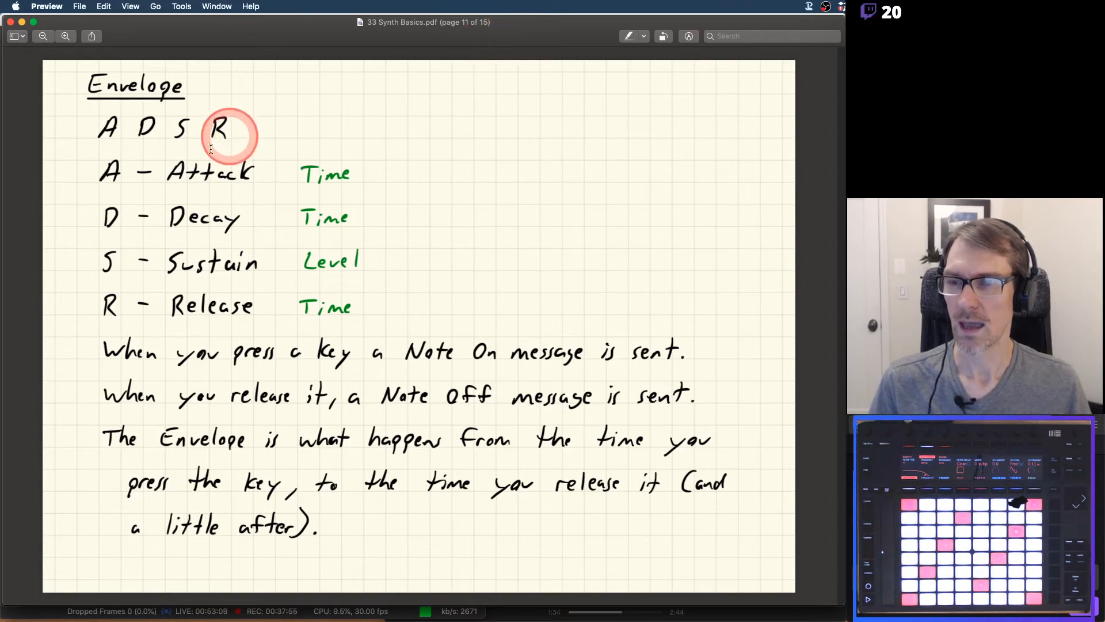
key("cmd+Tab")
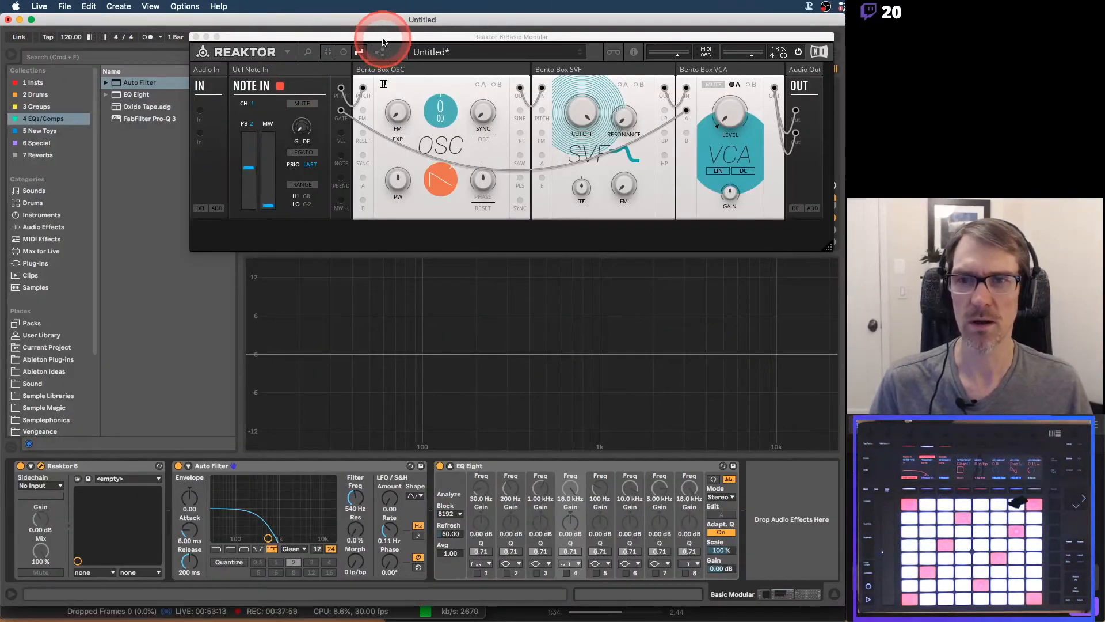
Show Reaktor's library in an enlarged, repositioned window and add the MOD-Bento ADSR Envelope block to the rack's second row
left_click_drag(382, 42, 318, 36)
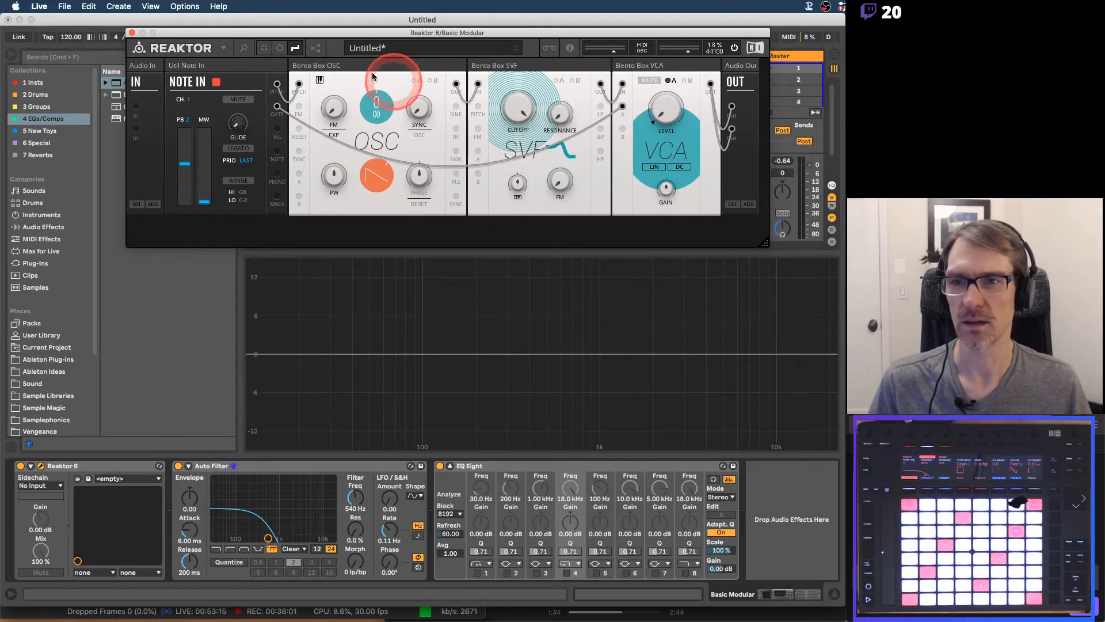
left_click(244, 48)
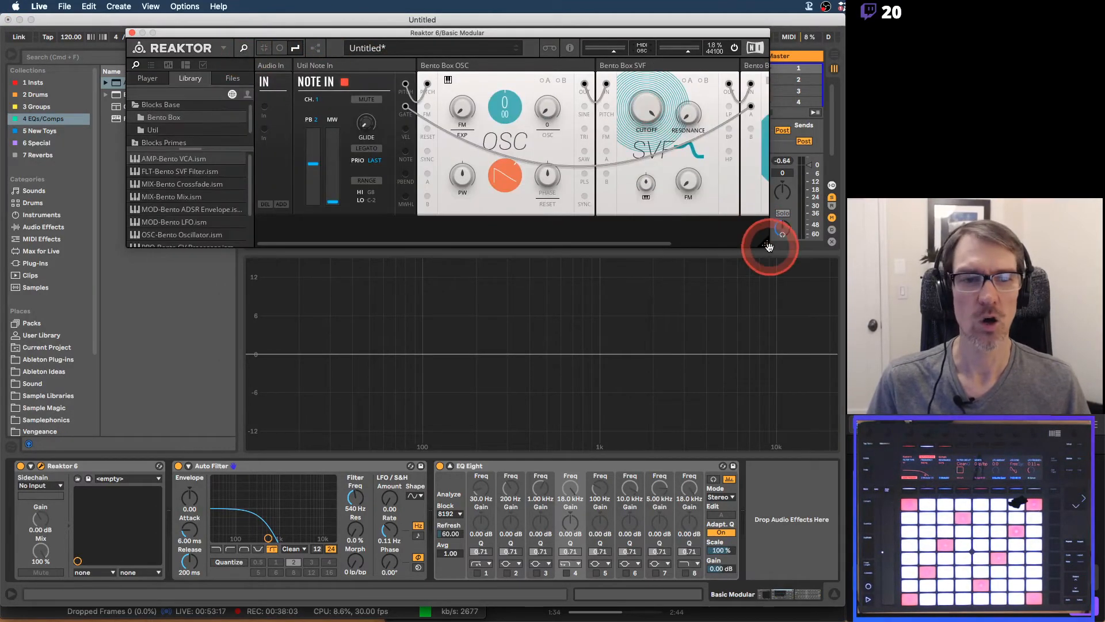
left_click_drag(769, 247, 844, 400)
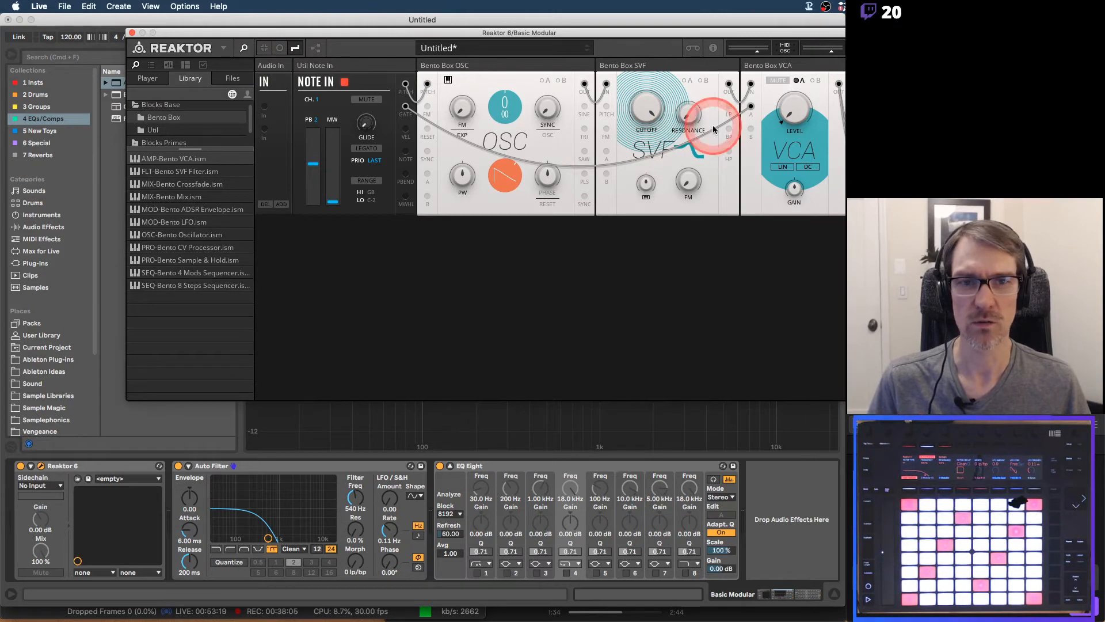
left_click_drag(671, 35, 602, 54)
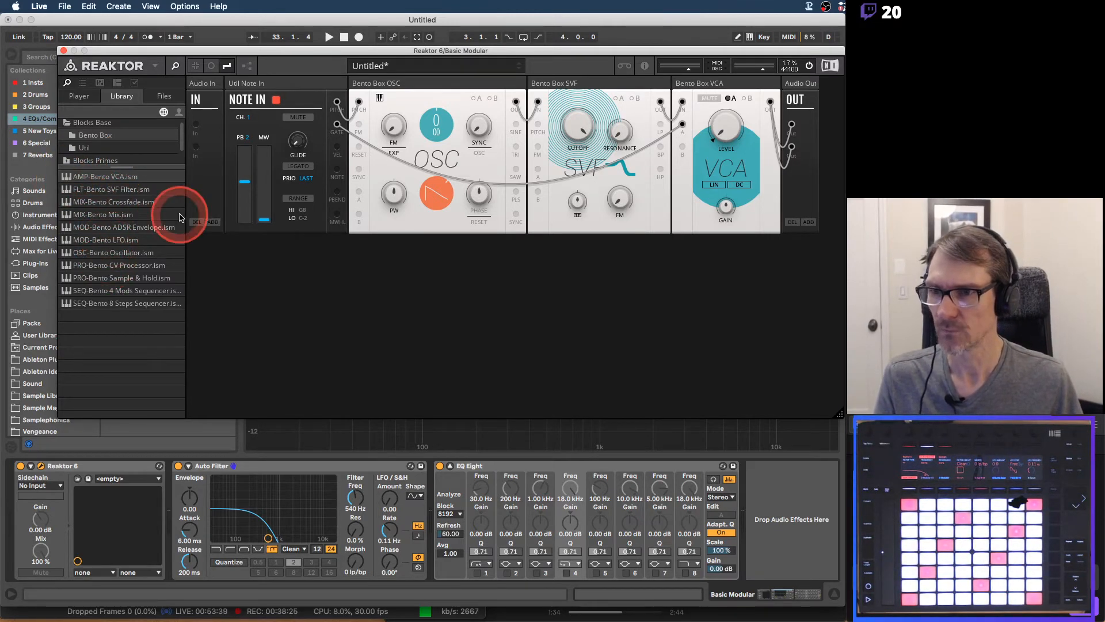
left_click(121, 229)
left_click_drag(114, 231, 222, 257)
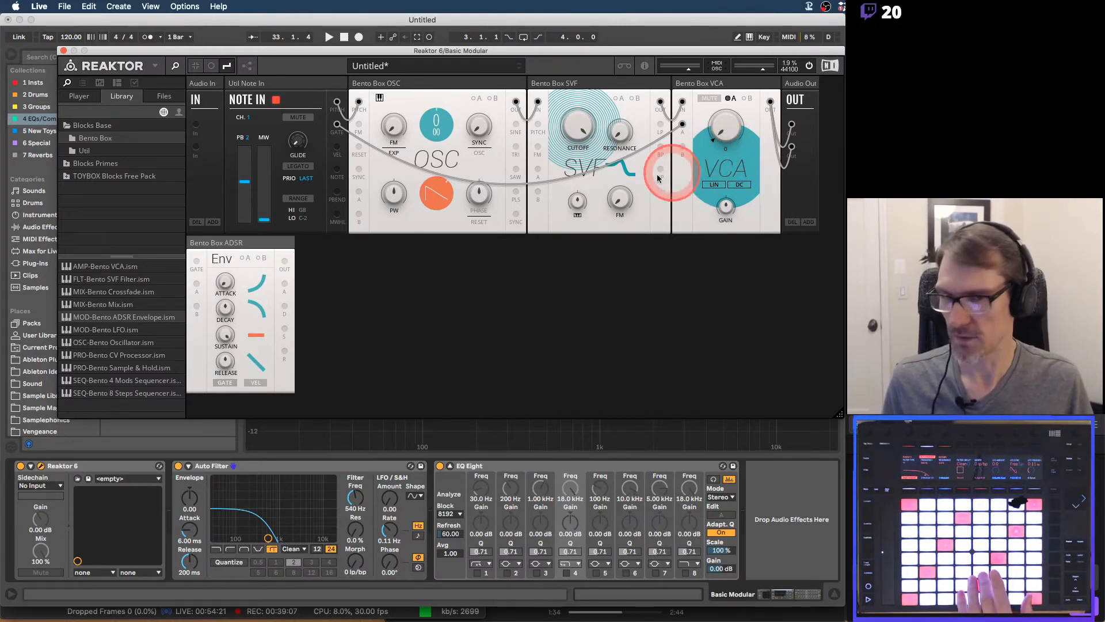
left_click(179, 466)
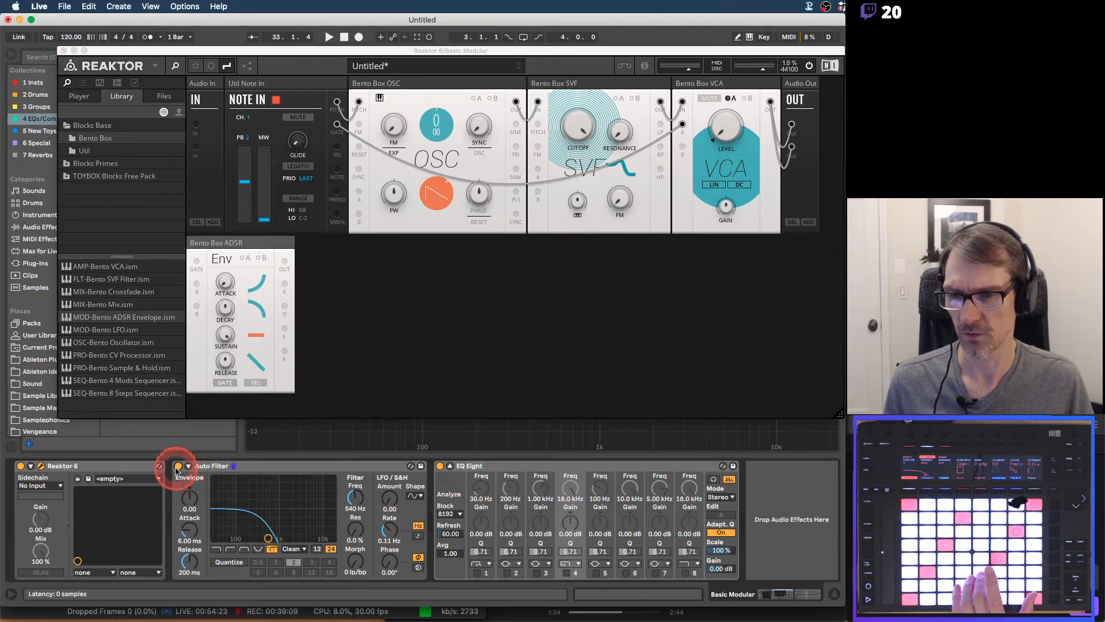
key("Delete")
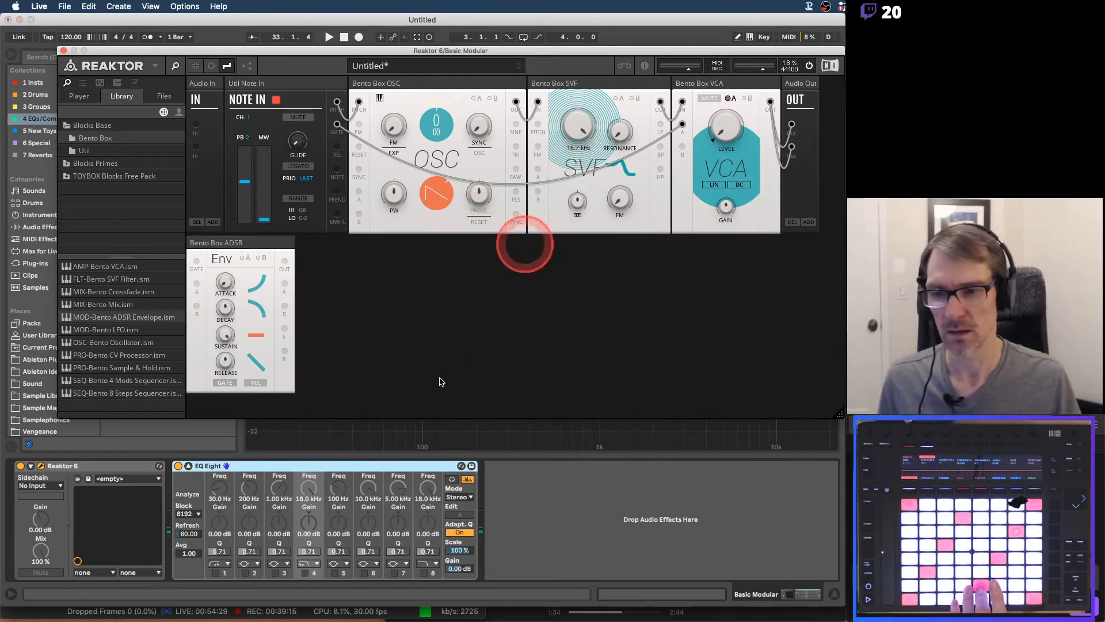
left_click(146, 465)
left_click(578, 134)
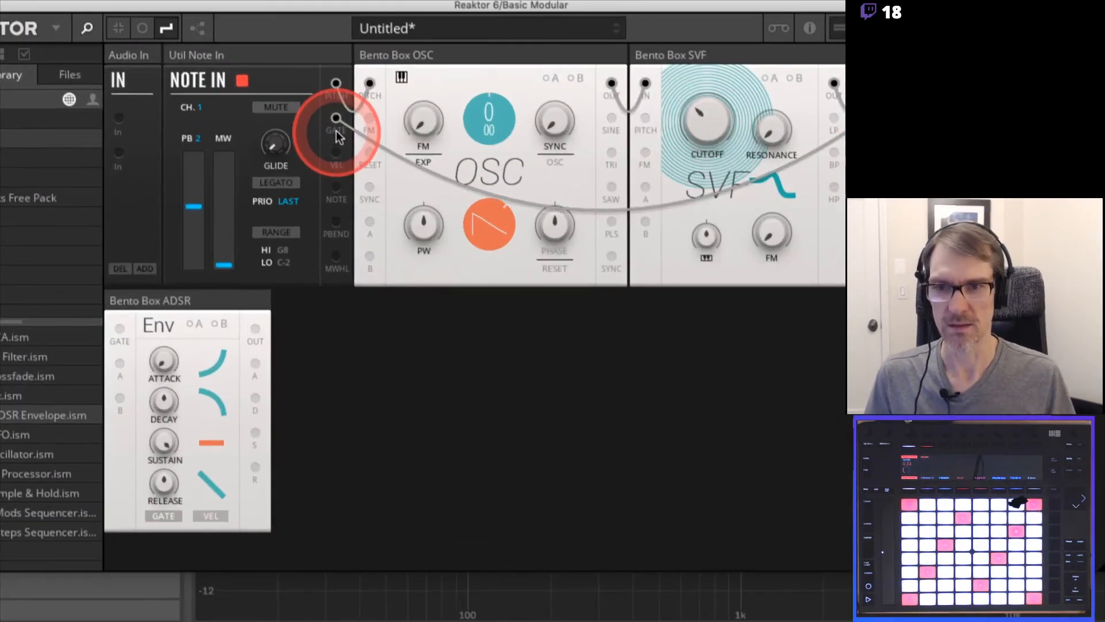
Disconnect the Note In gate cable from the VCA's A input and patch the gate output to the ADSR's Gate input
left_click_drag(868, 120, 872, 192)
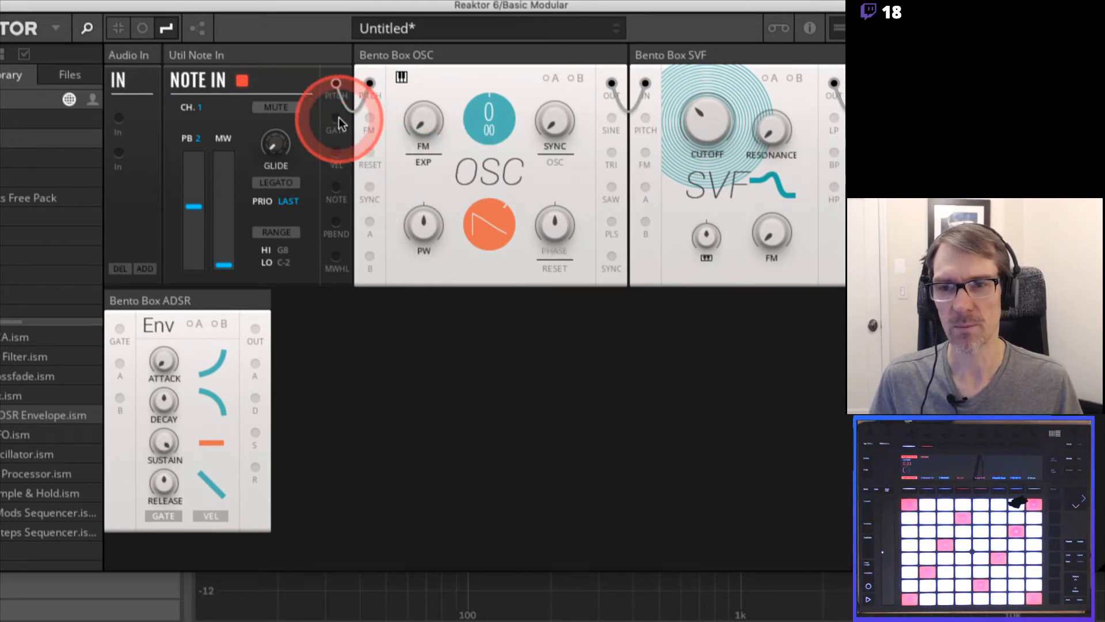
left_click_drag(338, 117, 118, 332)
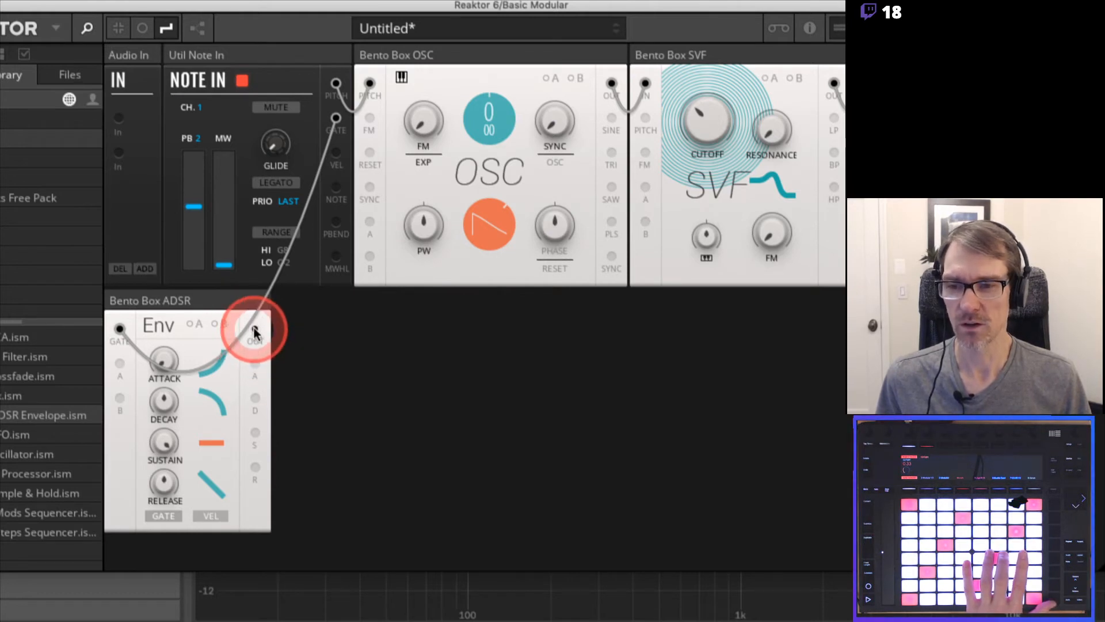
Try patching the ADSR's output to the VCA's A input, and undo the connection
left_click_drag(255, 331, 841, 190)
left_click_drag(860, 128, 863, 116)
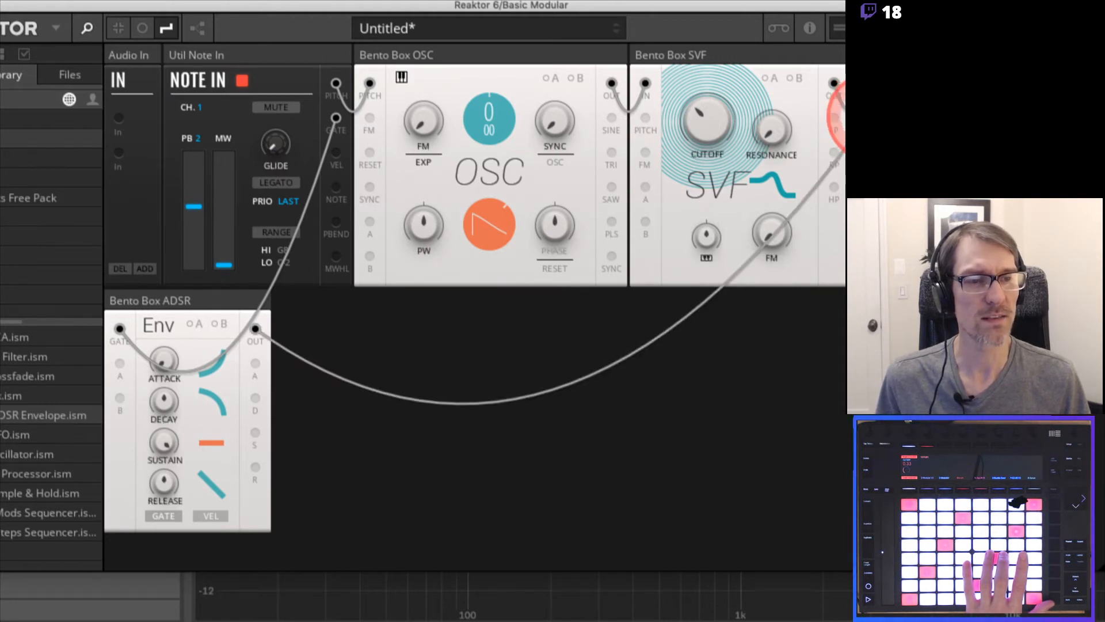
key("super+z")
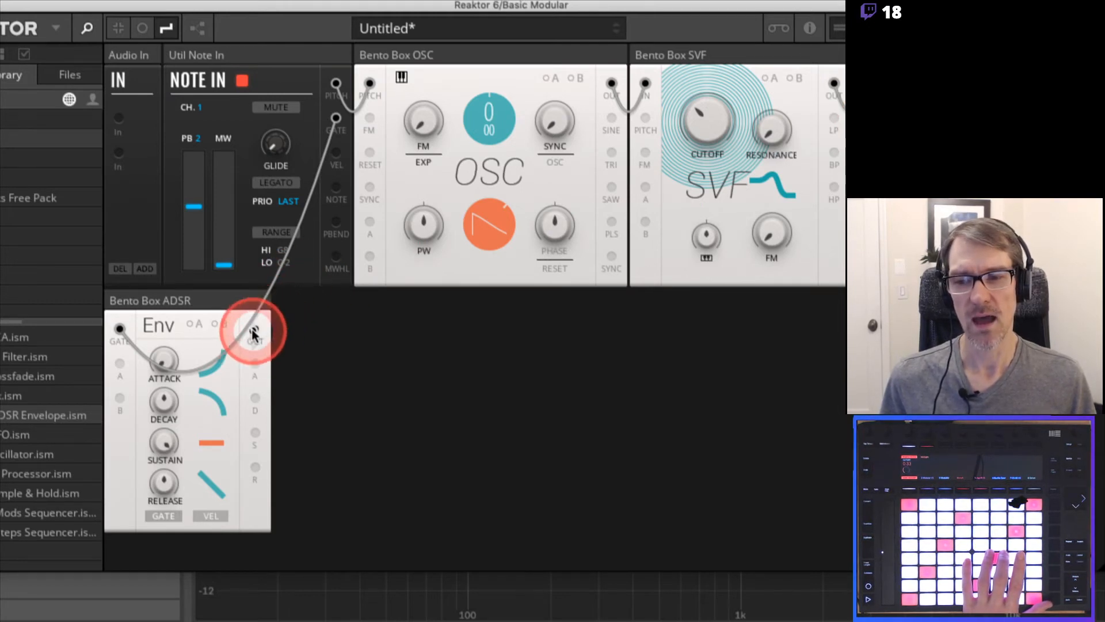
Patch the ADSR's output to the VCA's A input
left_click_drag(254, 329, 834, 130)
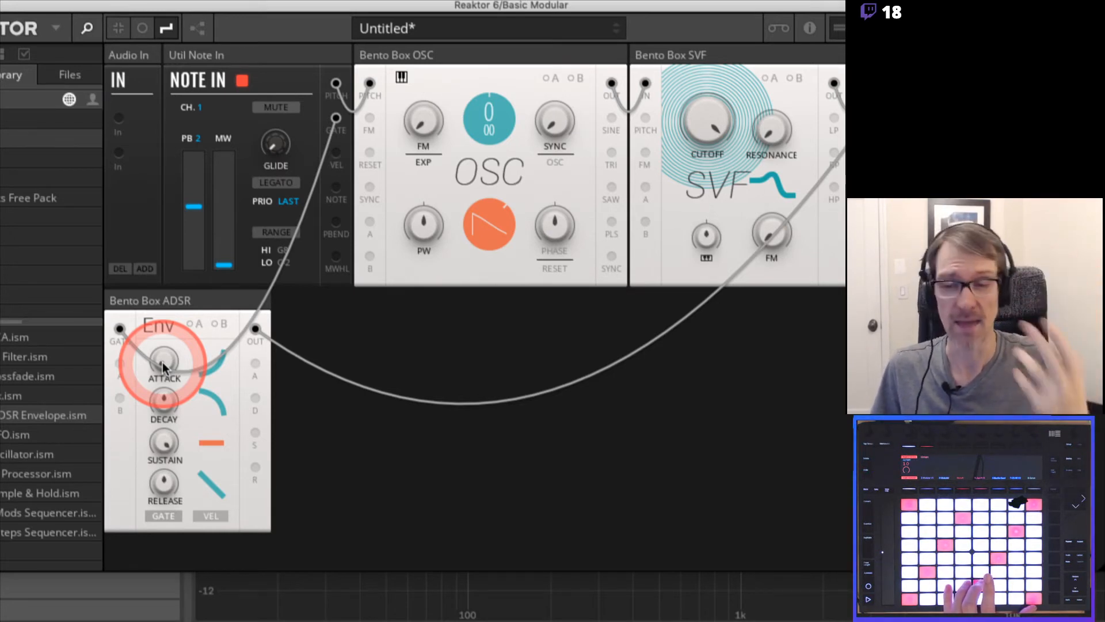
Try slower attack times on the ADSR, return the attack to a very short setting and lengthen the release
left_click_drag(162, 362, 164, 267)
left_click_drag(164, 359, 164, 318)
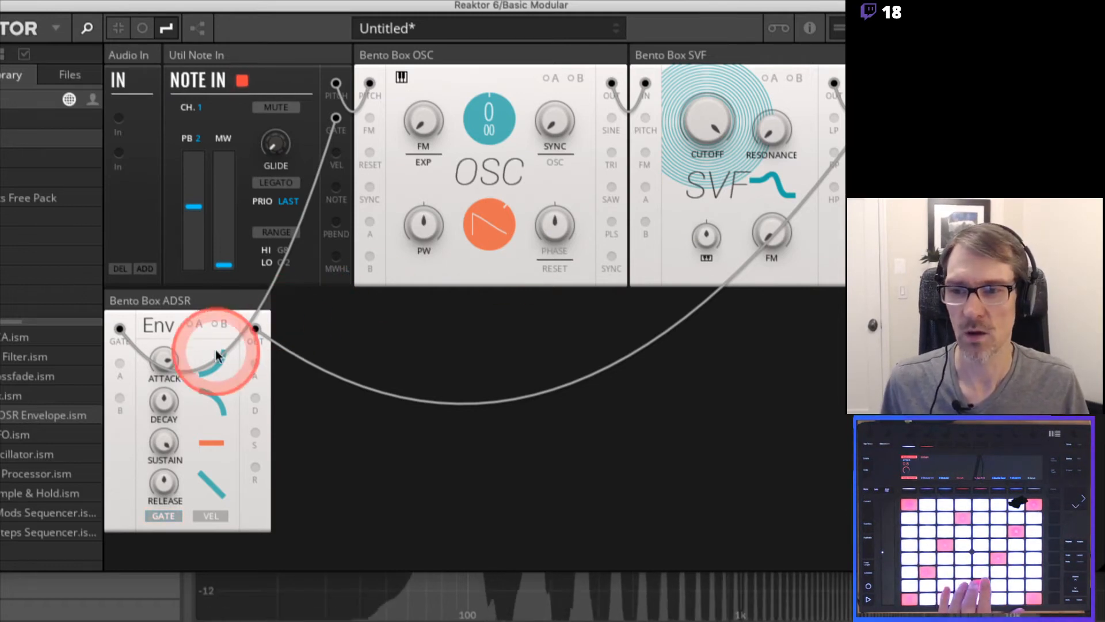
left_click_drag(165, 358, 171, 487)
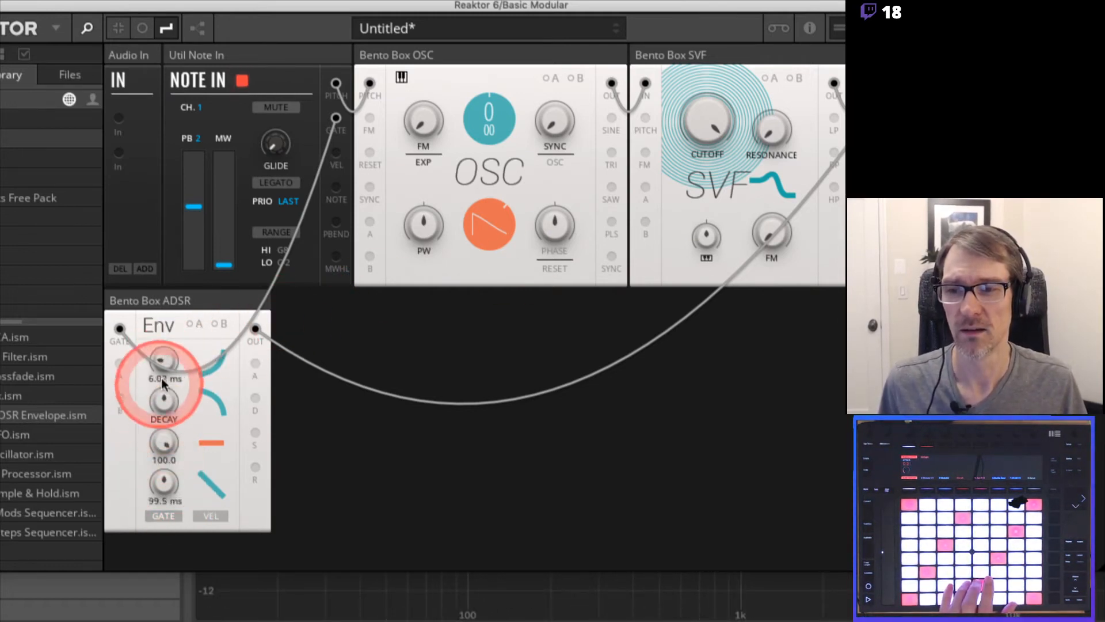
left_click_drag(164, 362, 173, 425)
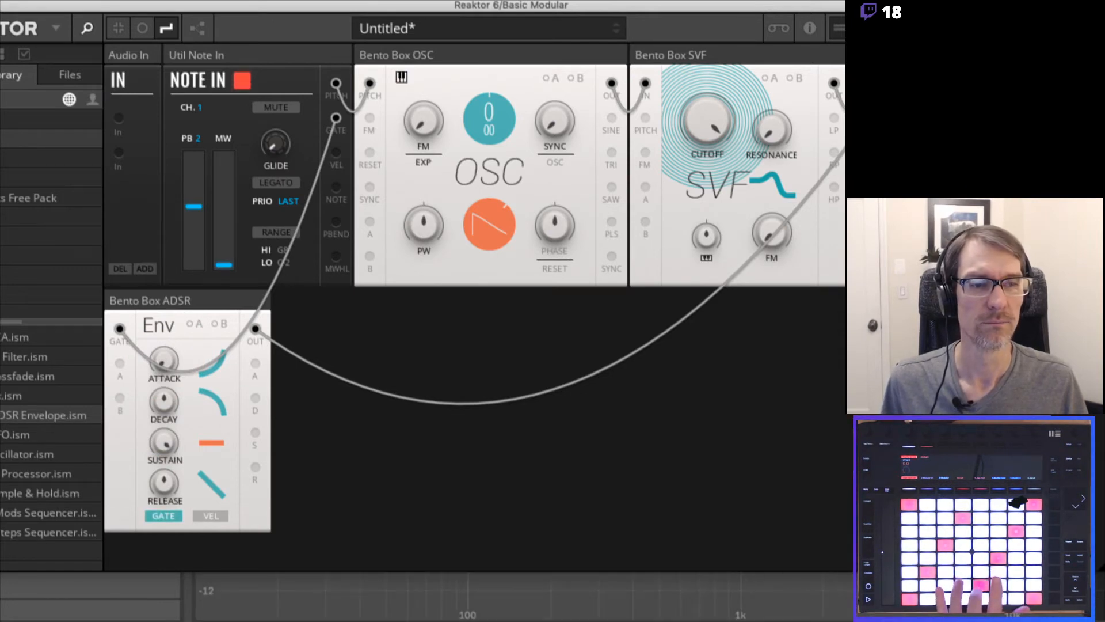
left_click_drag(163, 482, 167, 433)
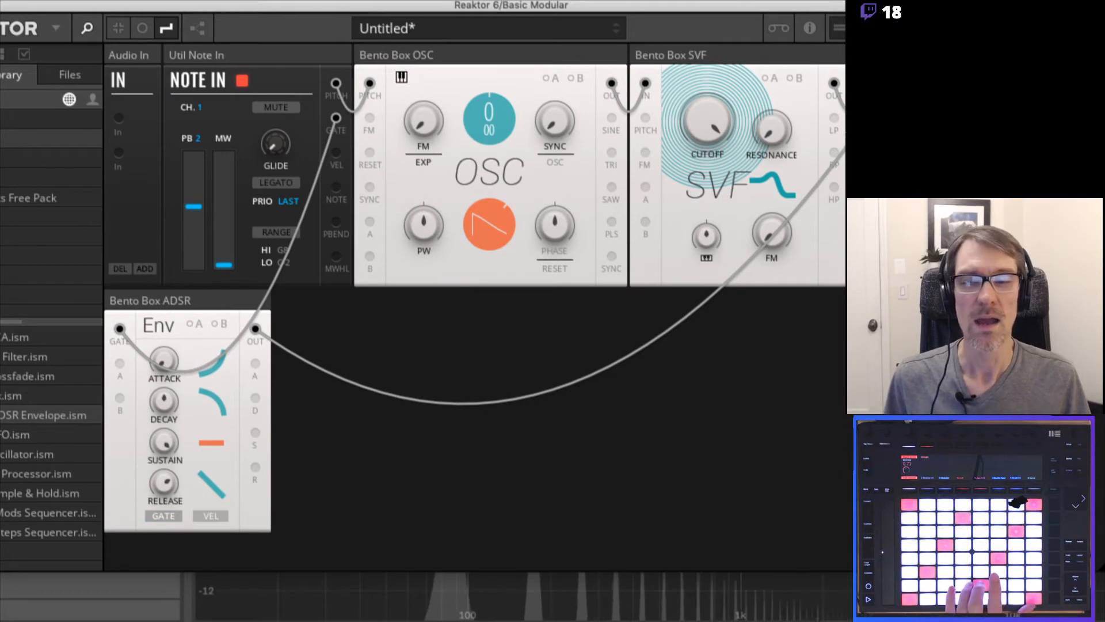
Lower the SVF's cutoff and switch the Bento Box oscillator from sawtooth to a pulse wave
left_click(691, 173)
left_click(707, 122)
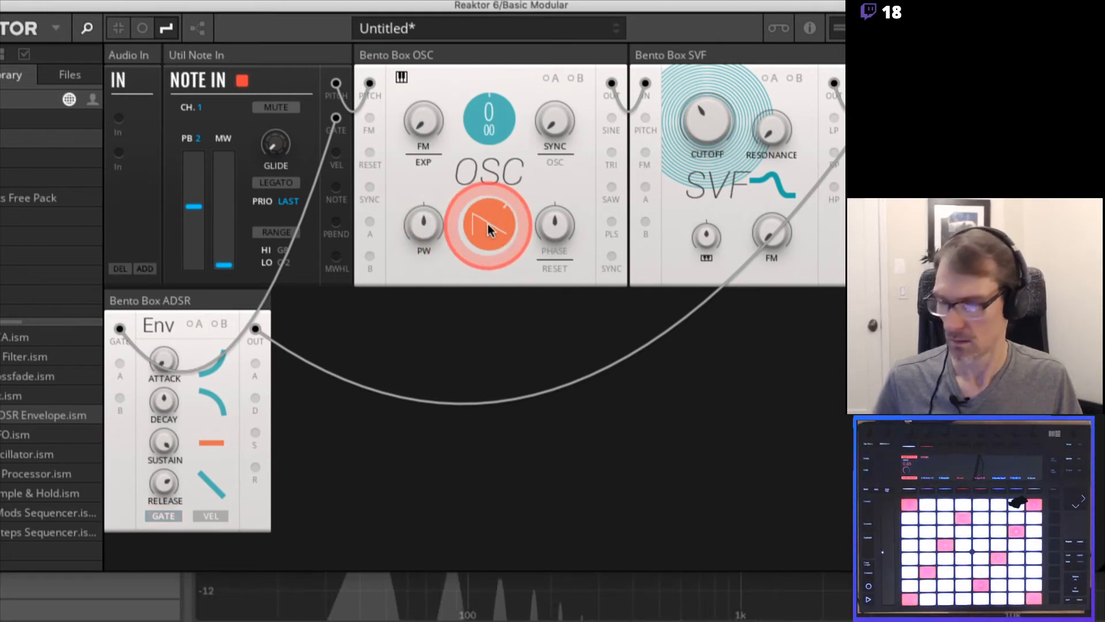
left_click_drag(488, 223, 488, 202)
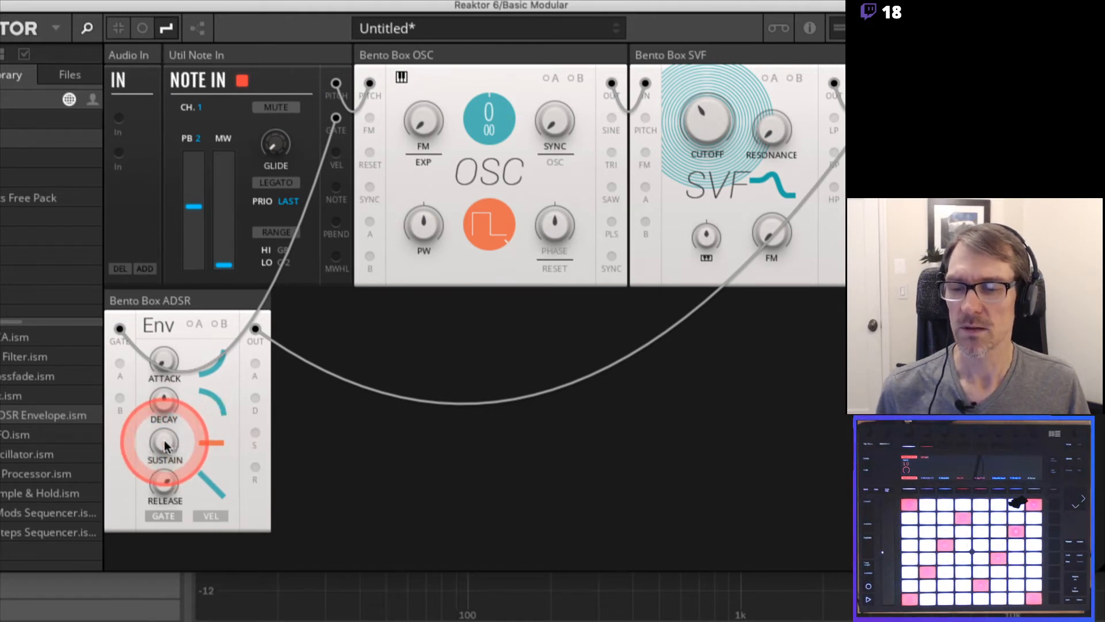
Lower the ADSR's sustain to its minimum while playing notes to demonstrate the decay stage
left_click(160, 461)
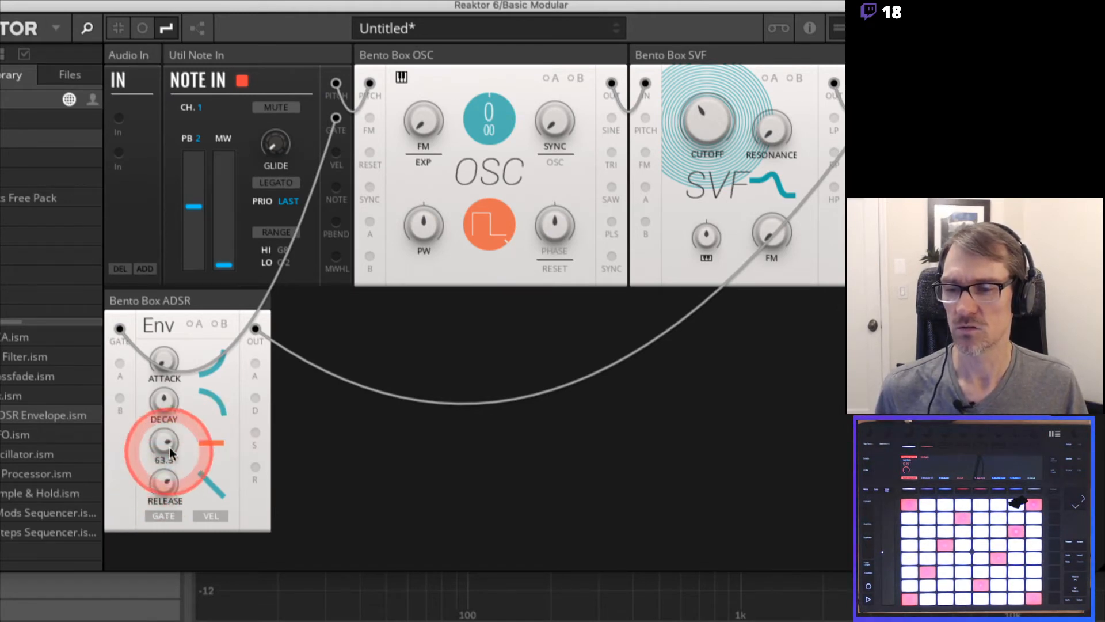
left_click_drag(169, 446, 170, 500)
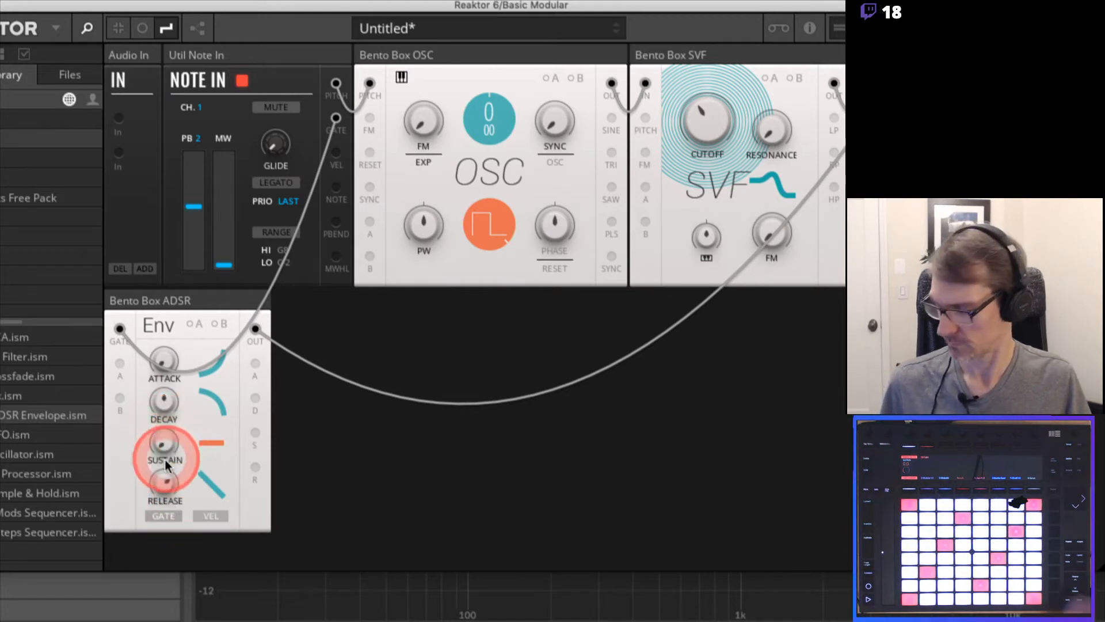
left_click(181, 485)
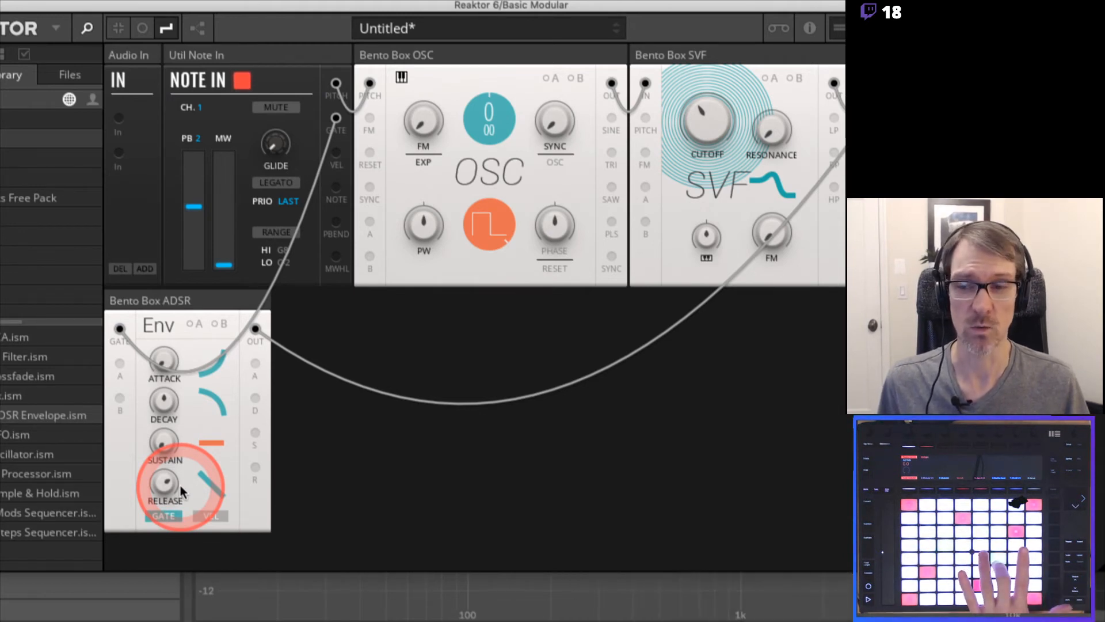
left_click(162, 402)
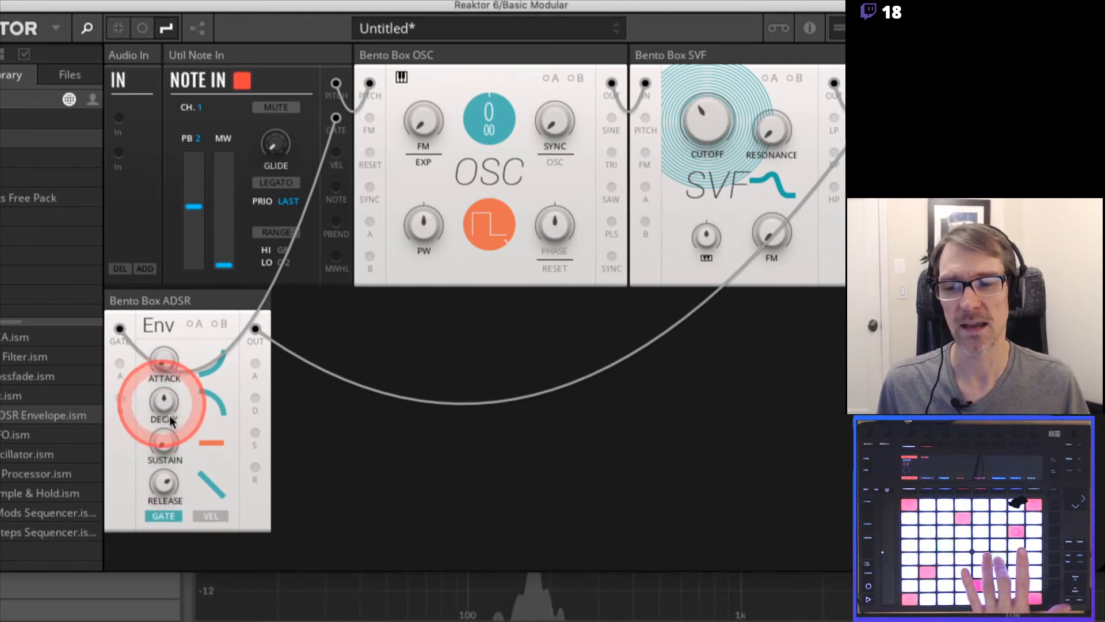
left_click(163, 448)
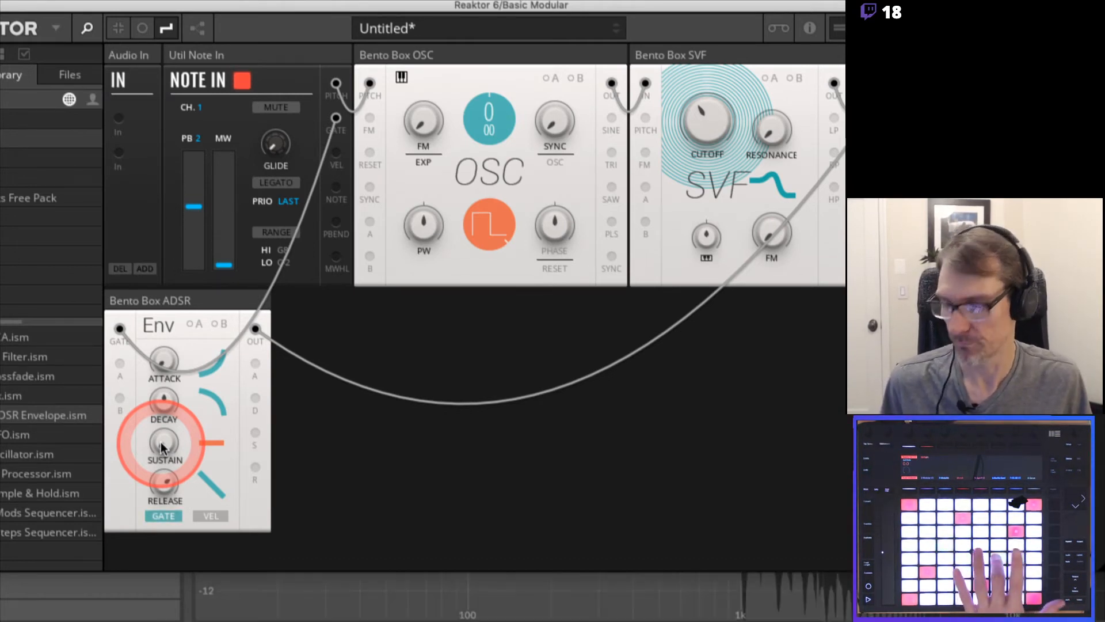
Raise the ADSR's sustain to about half and try a shorter decay time
left_click_drag(160, 441, 157, 328)
left_click_drag(162, 406, 168, 418)
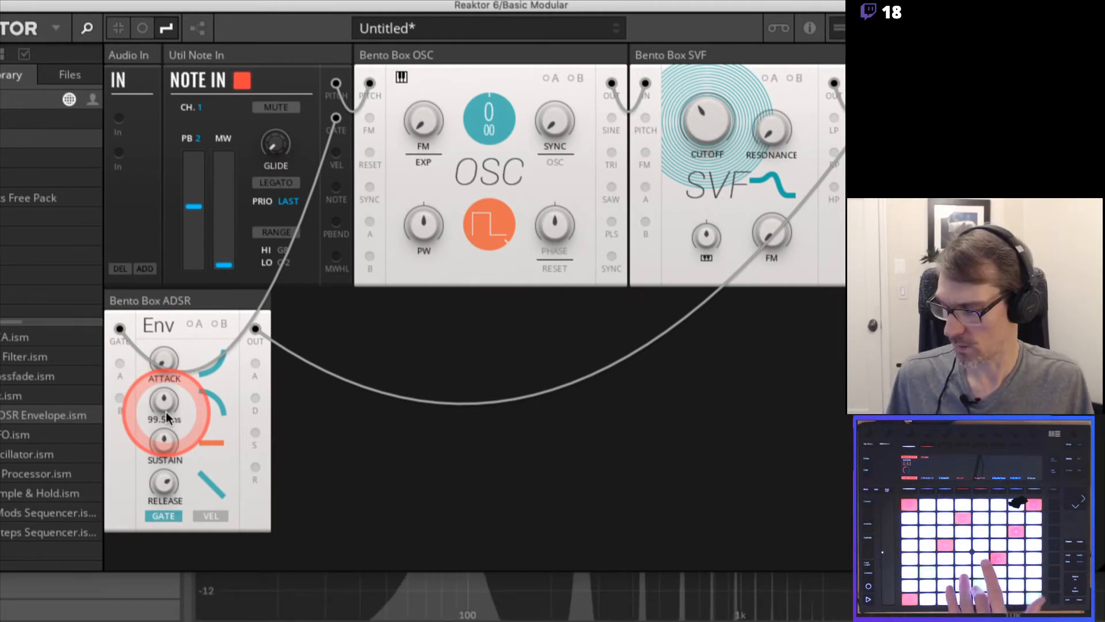
left_click(174, 445)
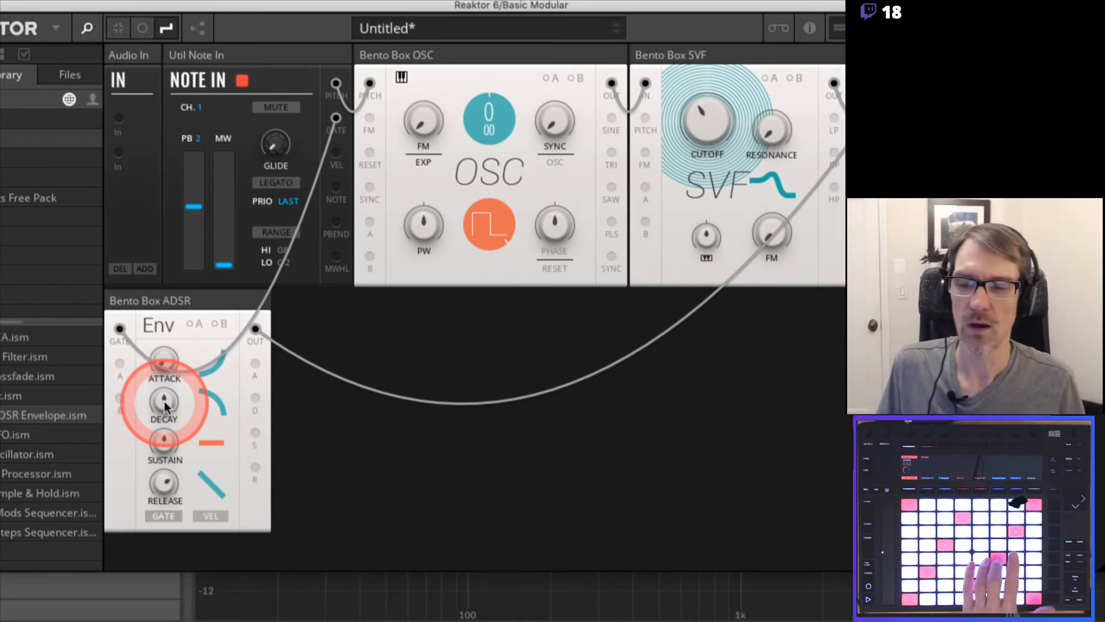
mouse_move(164, 401)
left_mouse_down()
mouse_move(170, 456)
mouse_move(163, 396)
mouse_move(165, 409)
left_mouse_up()
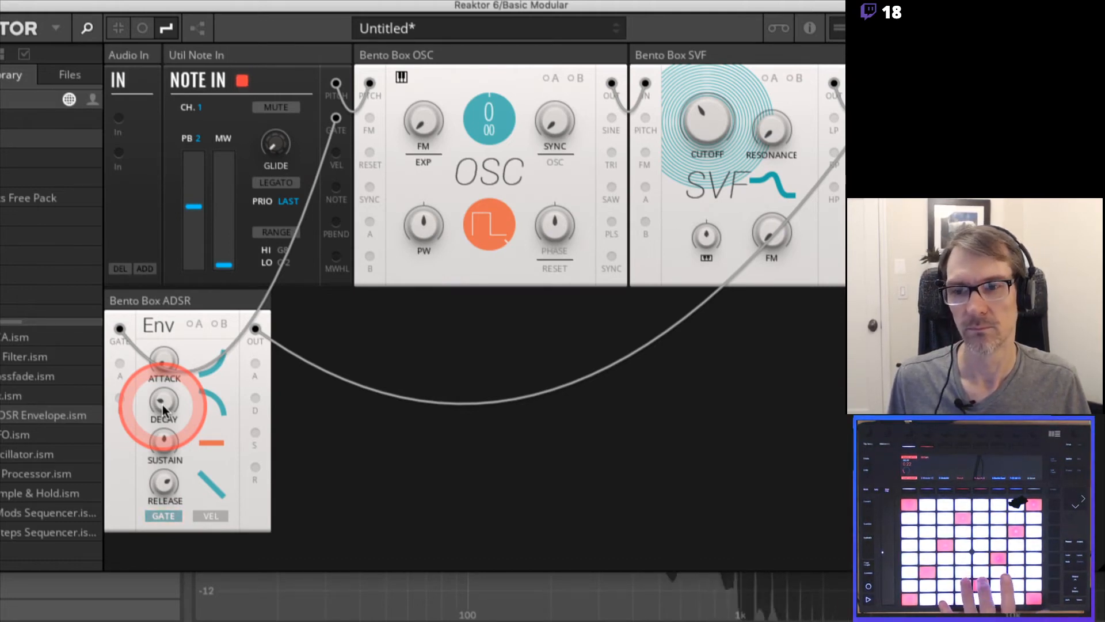
Set the ADSR's sustain to 0 and lengthen its decay to about 721 ms
left_click_drag(163, 410, 170, 299)
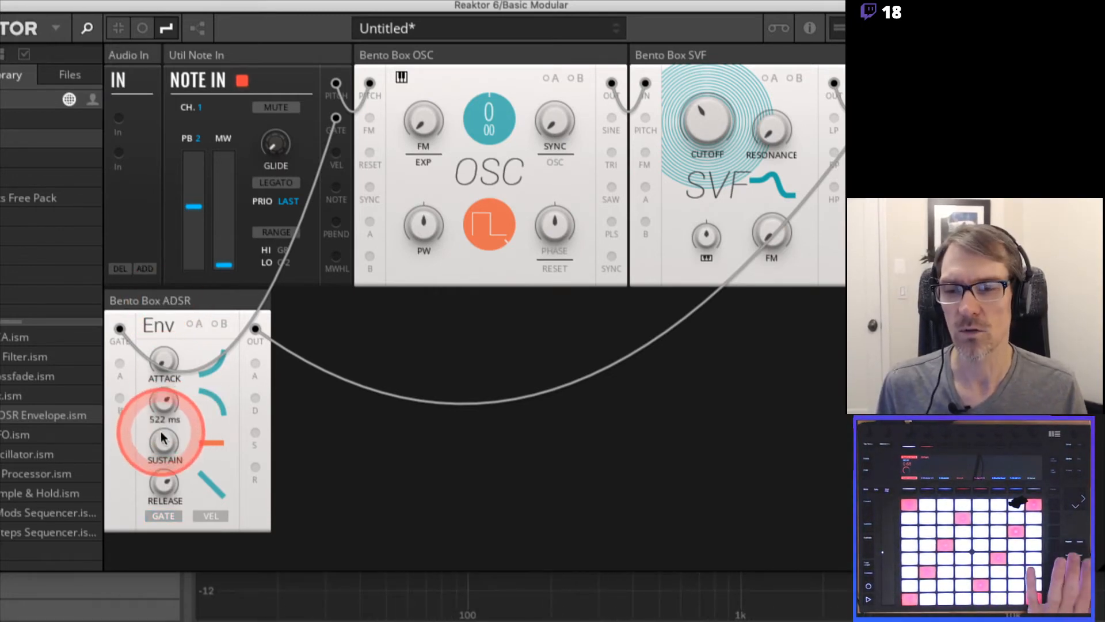
left_click_drag(162, 441, 160, 478)
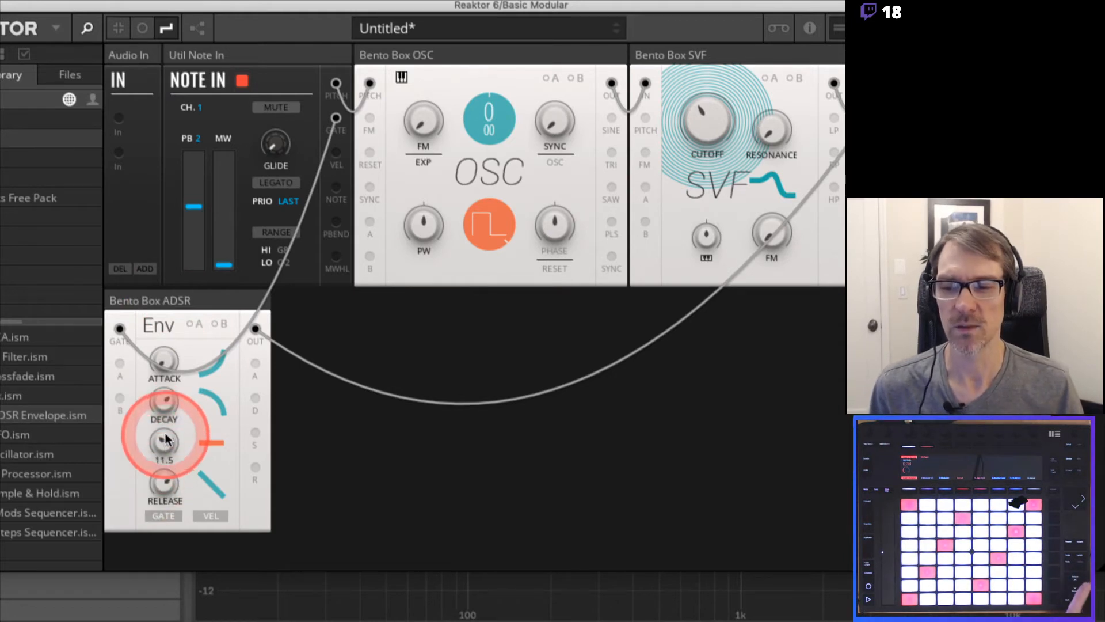
left_click_drag(165, 435, 164, 491)
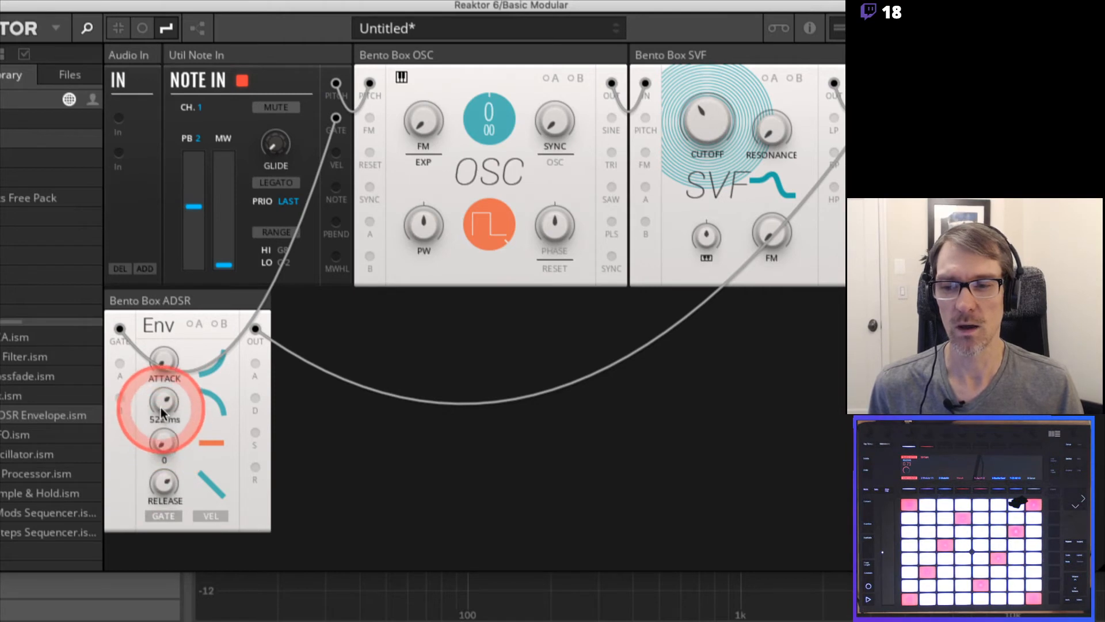
left_click_drag(161, 412, 168, 395)
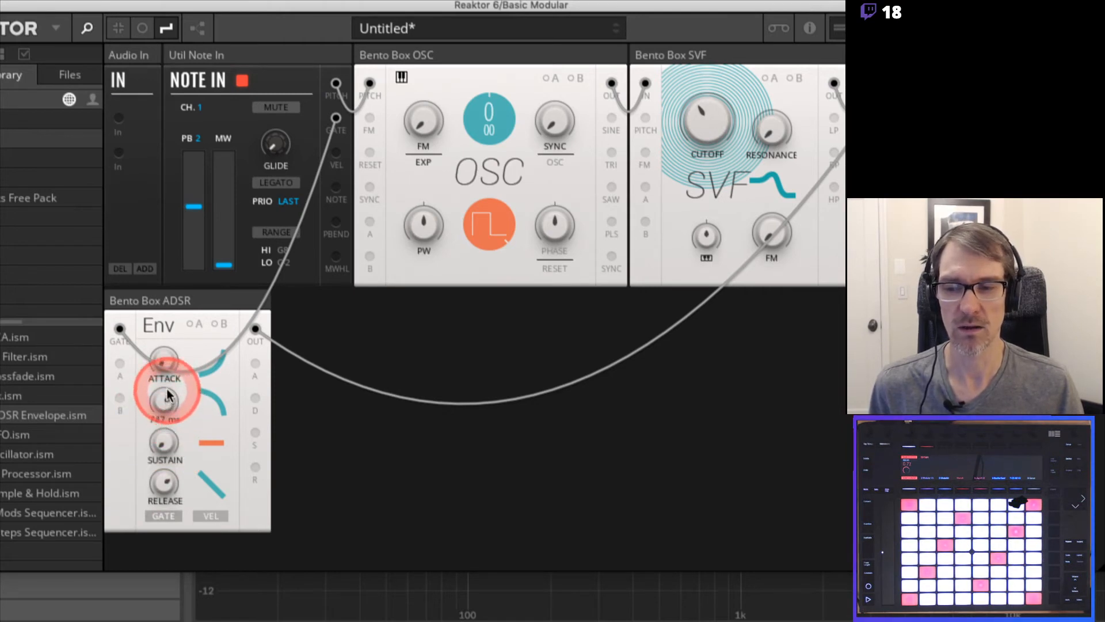
Fine-tune the ADSR's release and decay times, keeping the sustain at its minimum
left_click(163, 481)
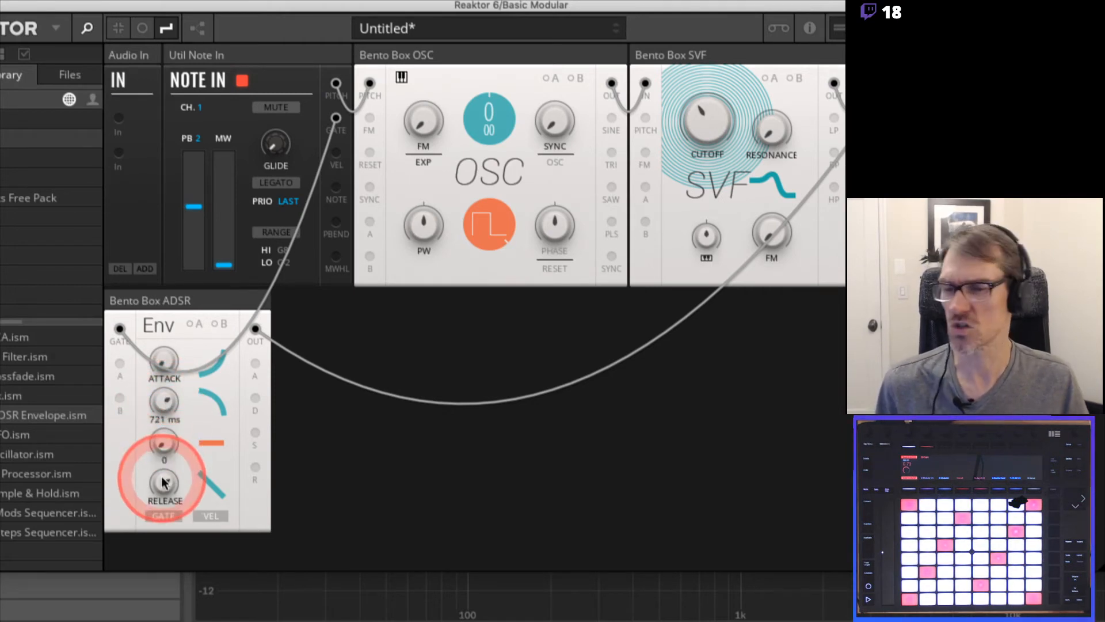
left_click(164, 452)
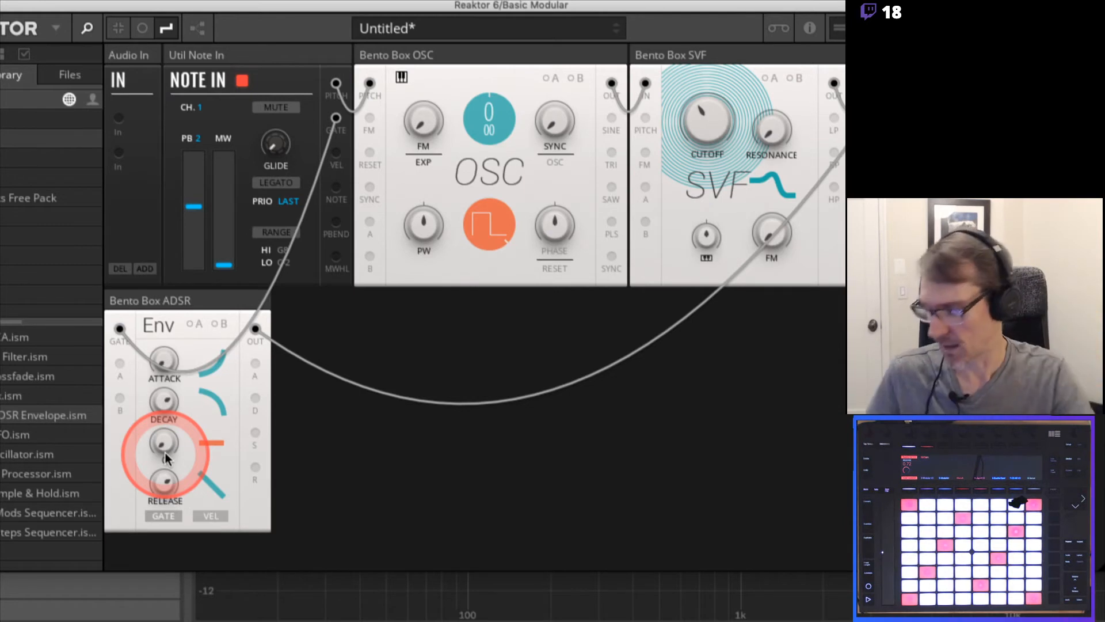
left_click_drag(164, 451, 167, 482)
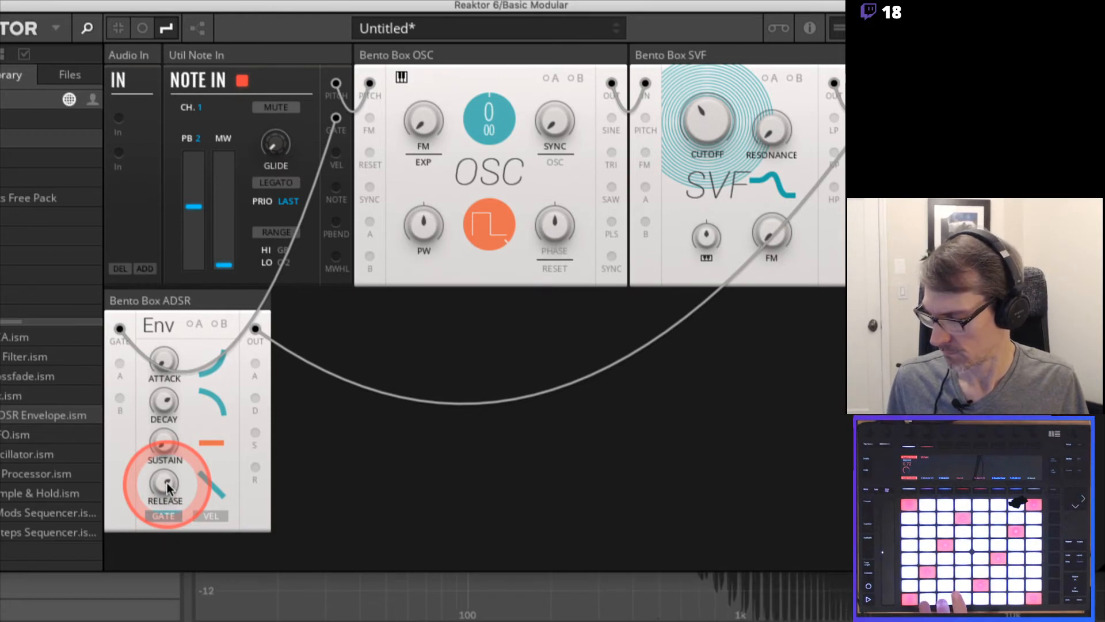
left_click_drag(167, 483, 162, 496)
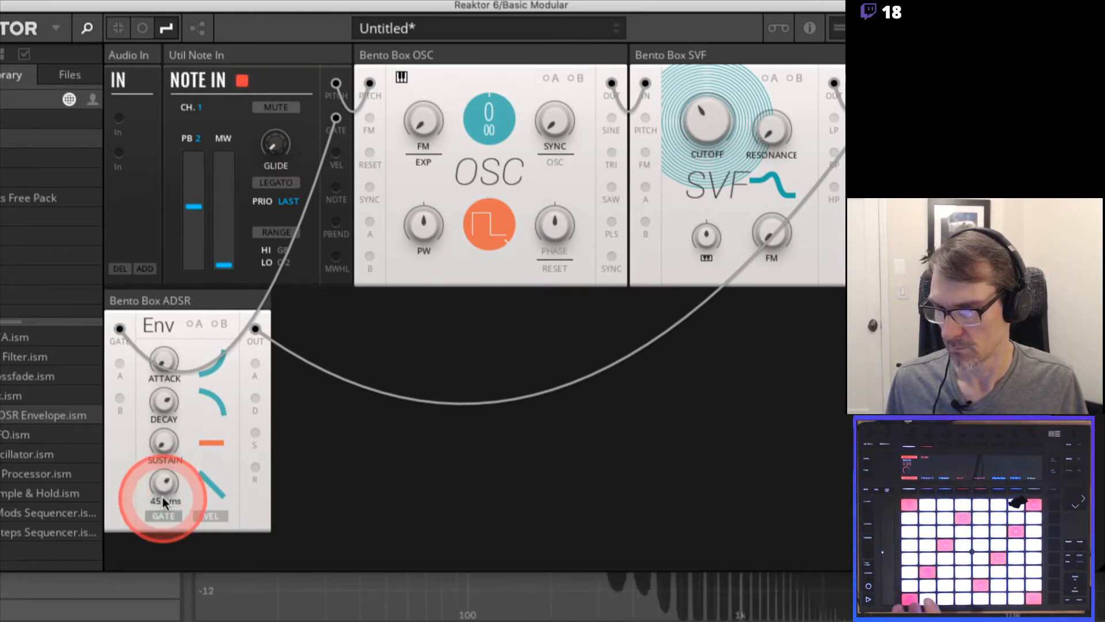
left_click_drag(163, 397, 163, 406)
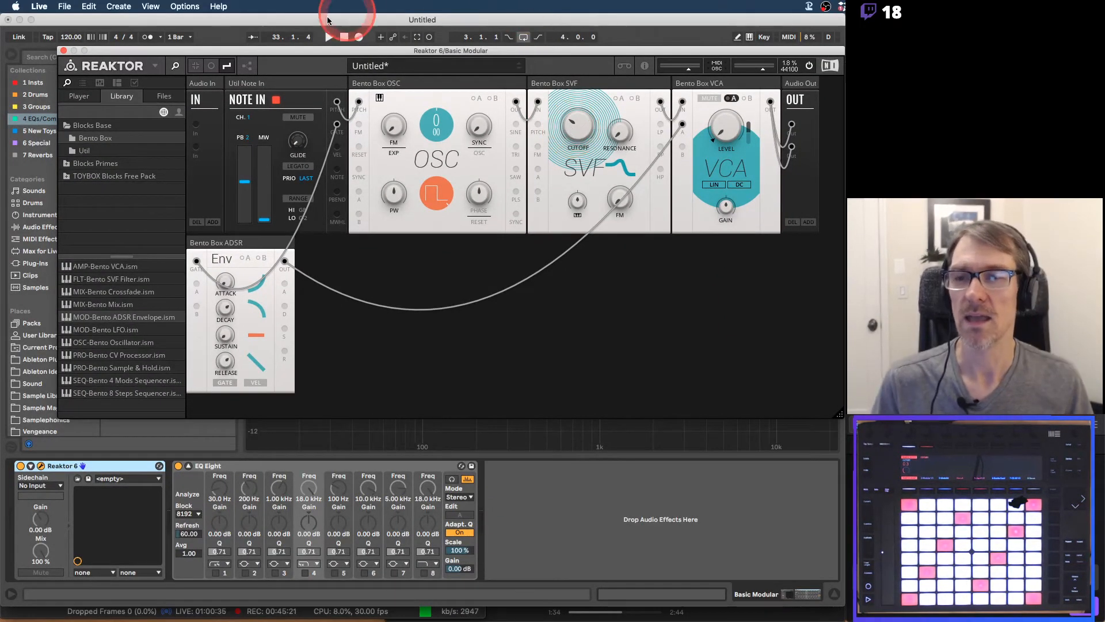
Uncover Live's clip slots behind Reaktor, check the record quantization setting and turn on the metronome
left_click_drag(232, 56, 253, 192)
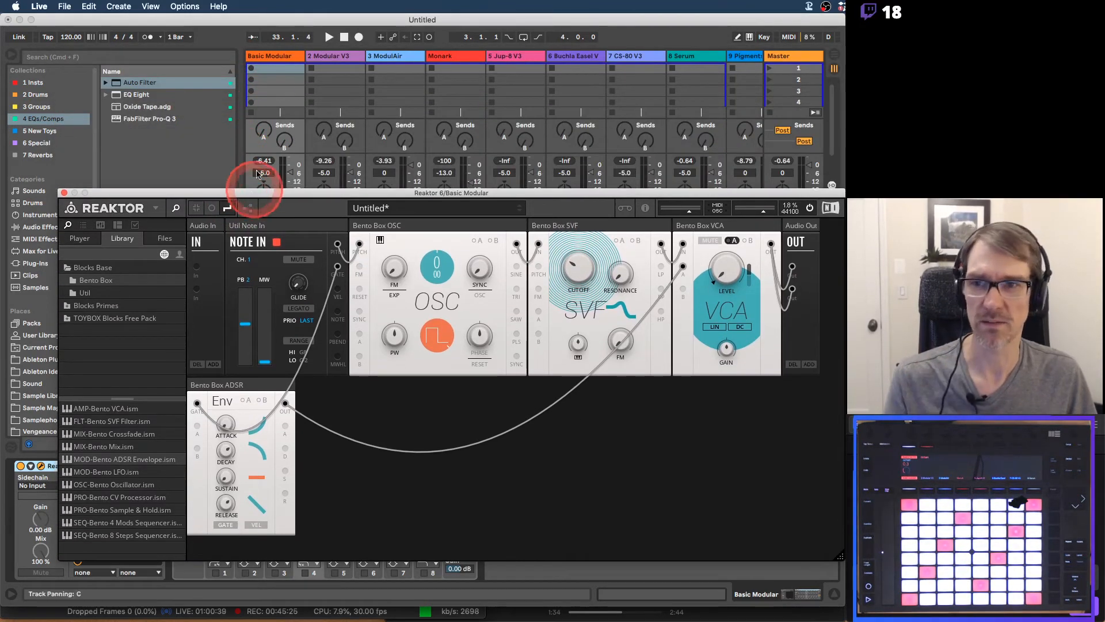
left_click(284, 58)
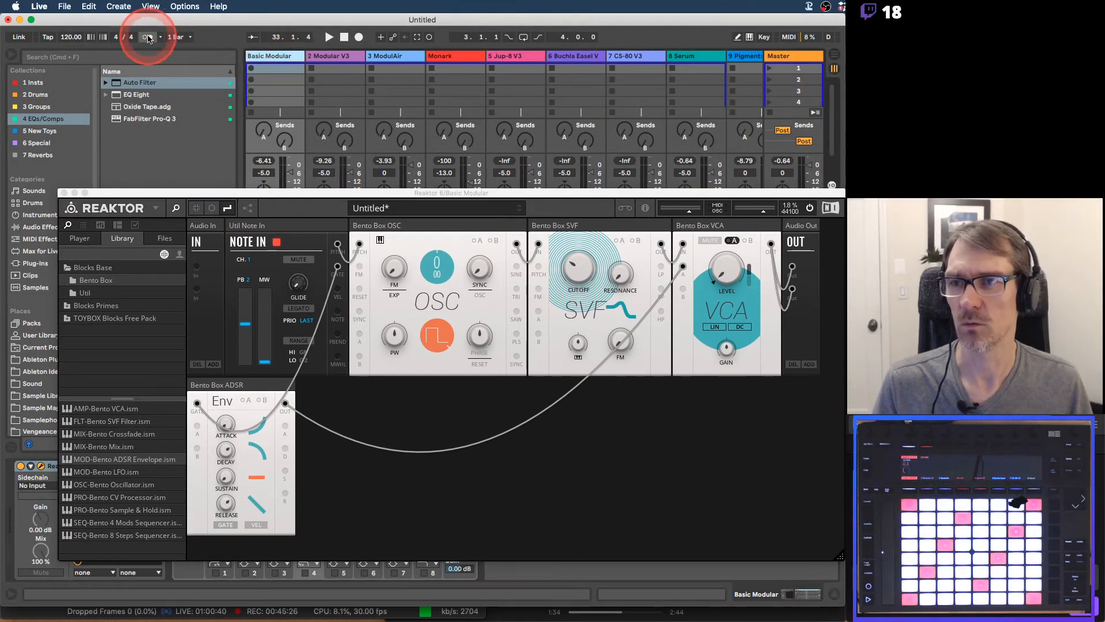
left_click(90, 6)
mouse_move(143, 305)
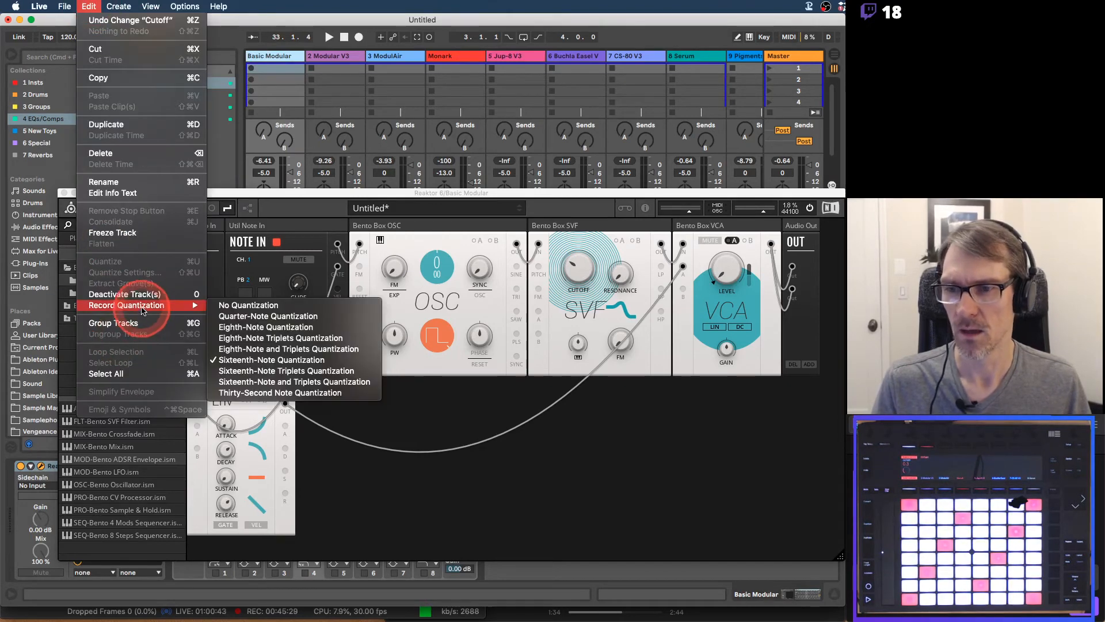
left_click(290, 202)
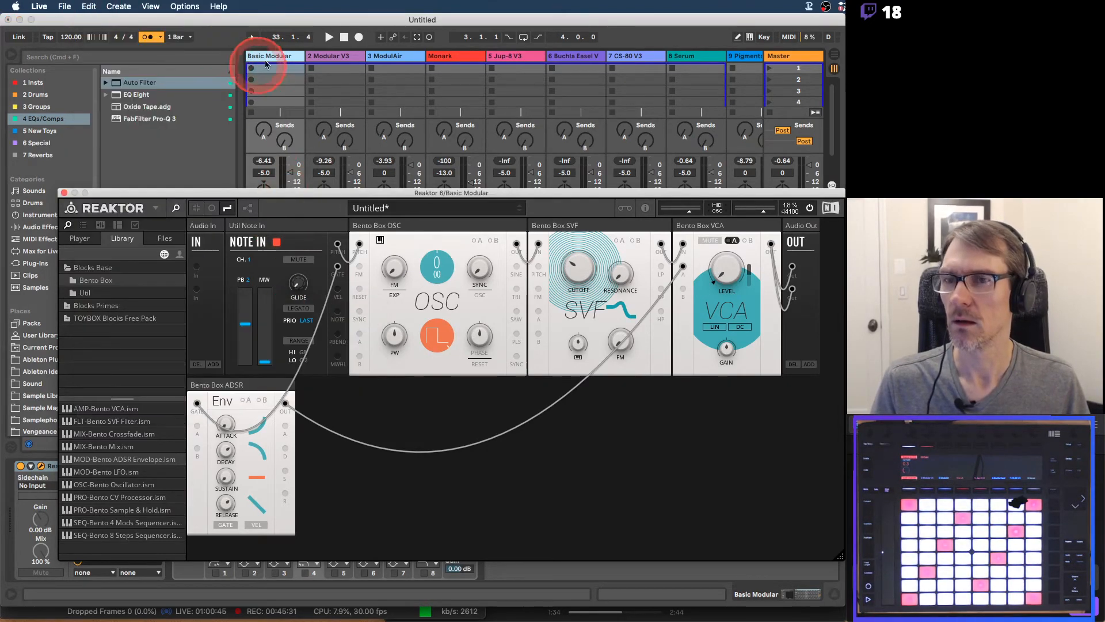
Tap in a slower tempo of about 68.79 BPM for the Live set
left_click(62, 38)
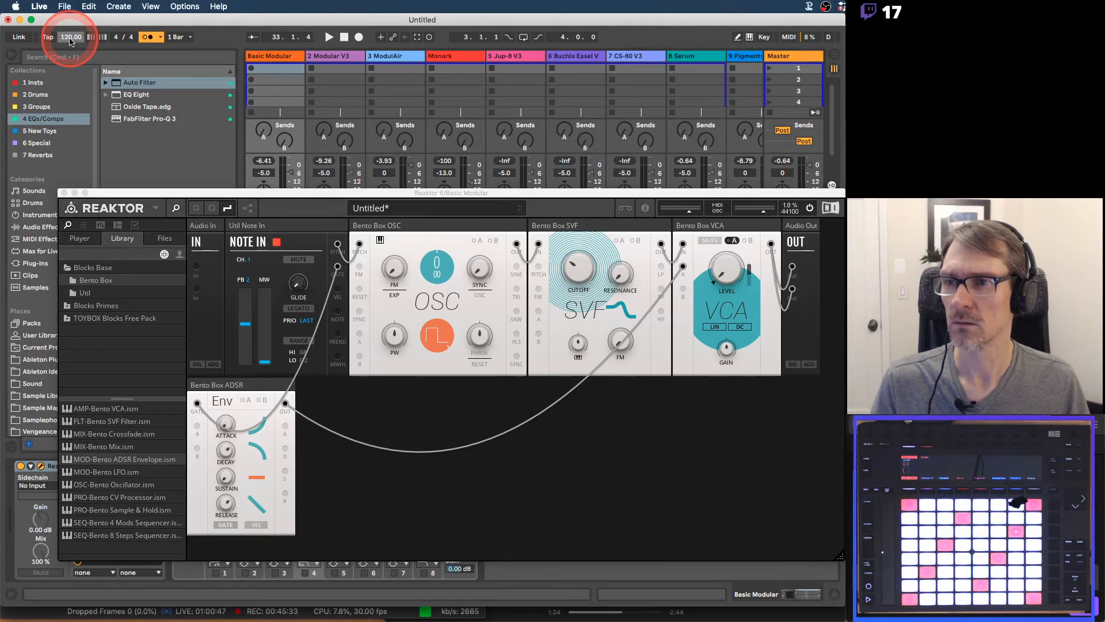
left_click(49, 39)
left_click(50, 39)
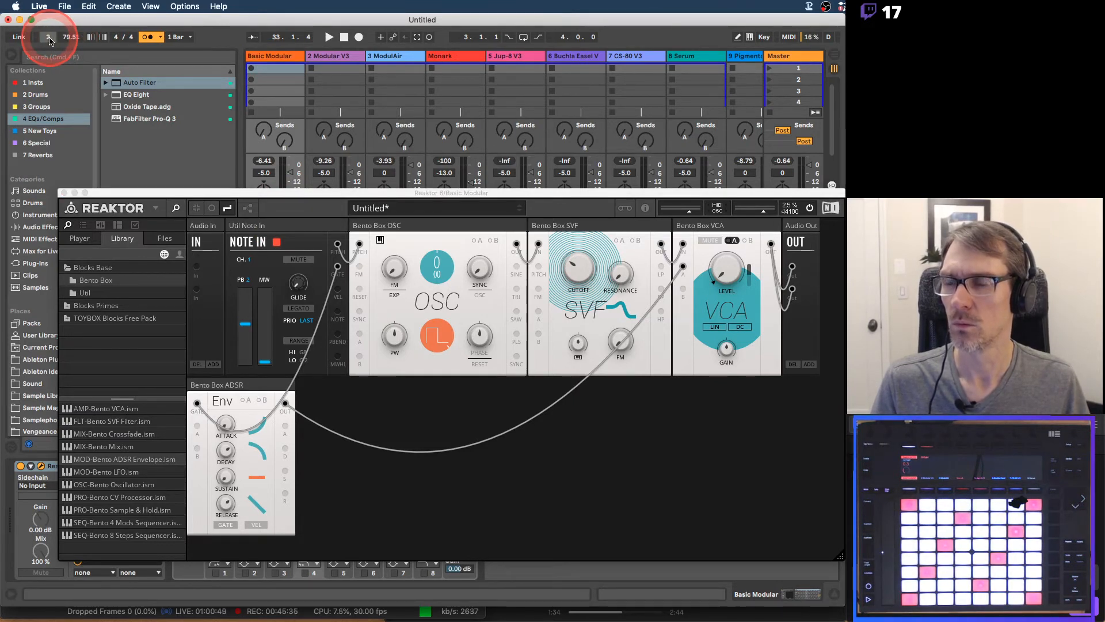
left_click(49, 39)
left_click(50, 39)
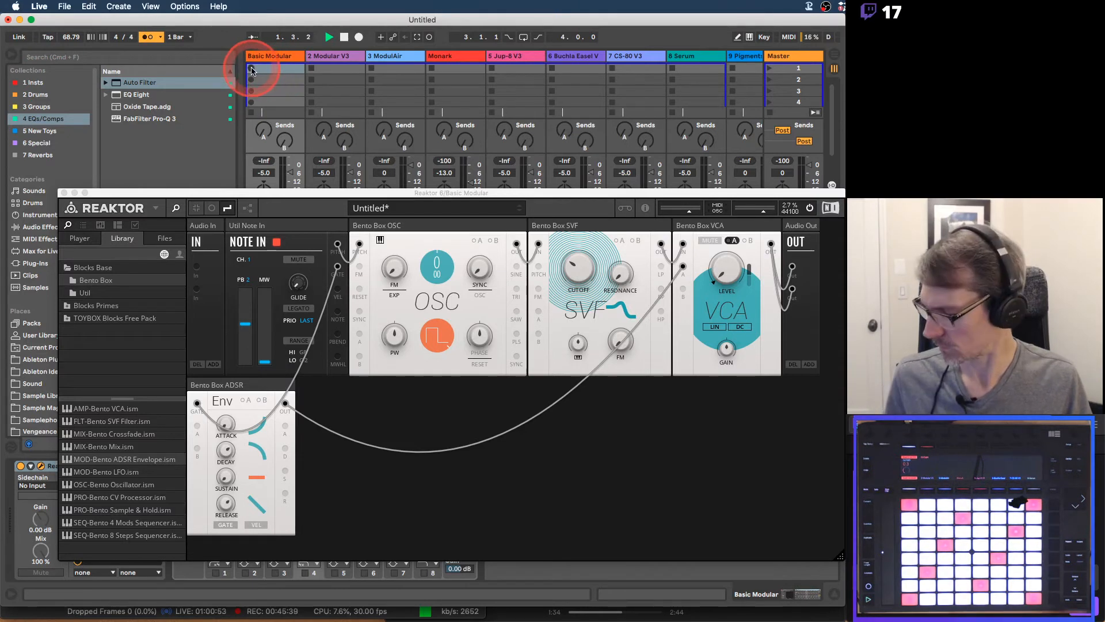
Record a MIDI clip into the first slot of the Basic Modular track and end recording so it loops
left_click(251, 71)
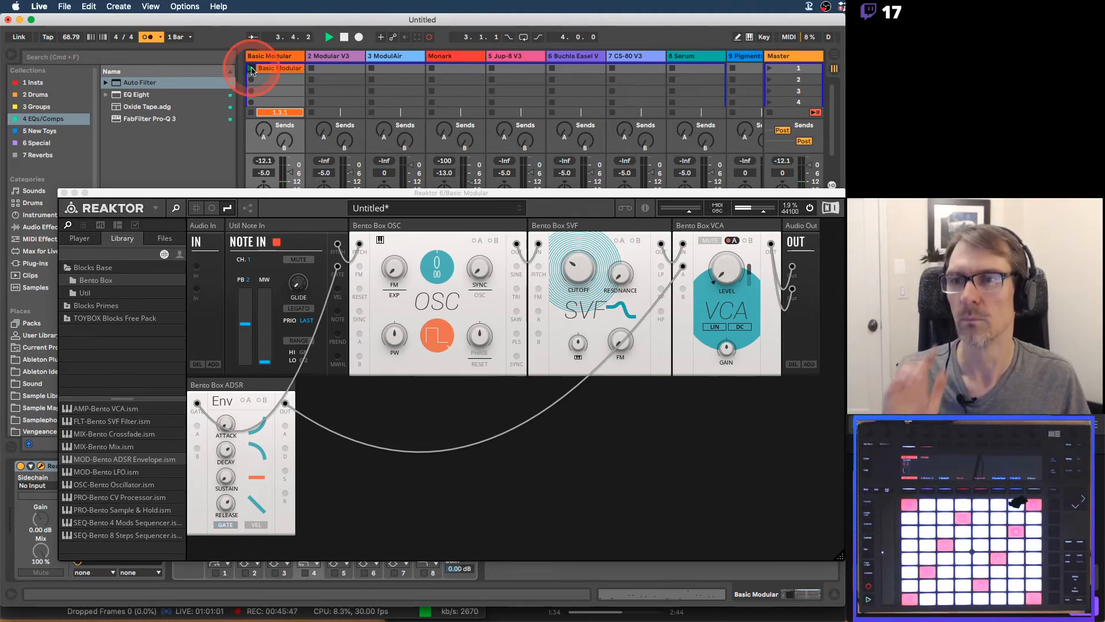
left_click(252, 70)
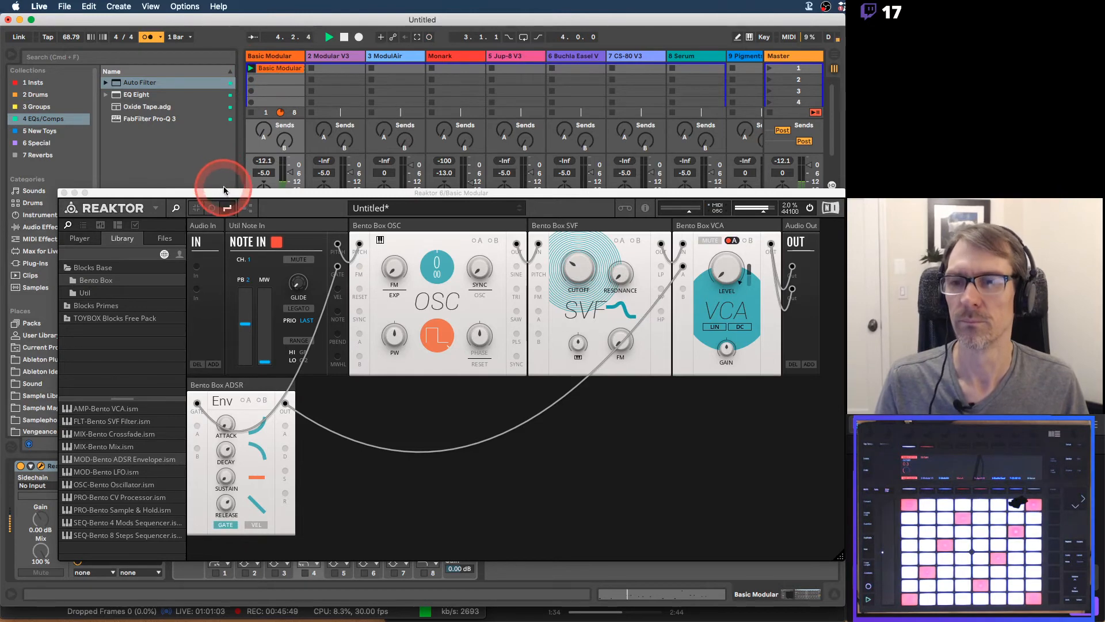
Move the Reaktor window clear of the Basic Modular track and open its recorded clip in the MIDI note editor
left_click_drag(225, 194, 441, 75)
double_click(262, 68)
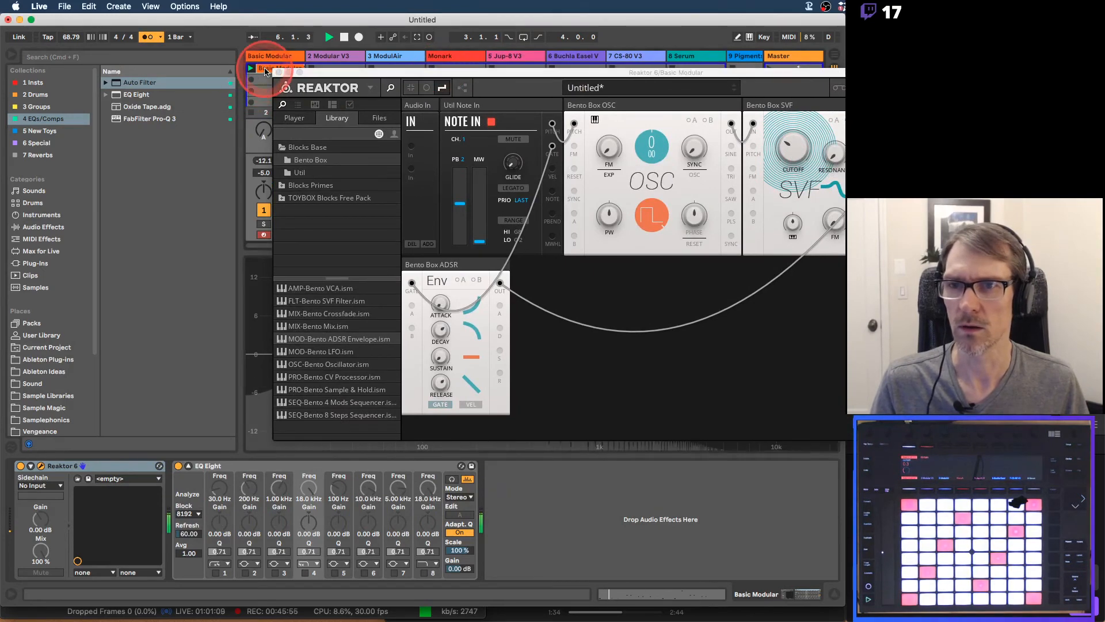
left_click_drag(313, 78, 423, 23)
left_click(297, 329)
left_click(164, 467)
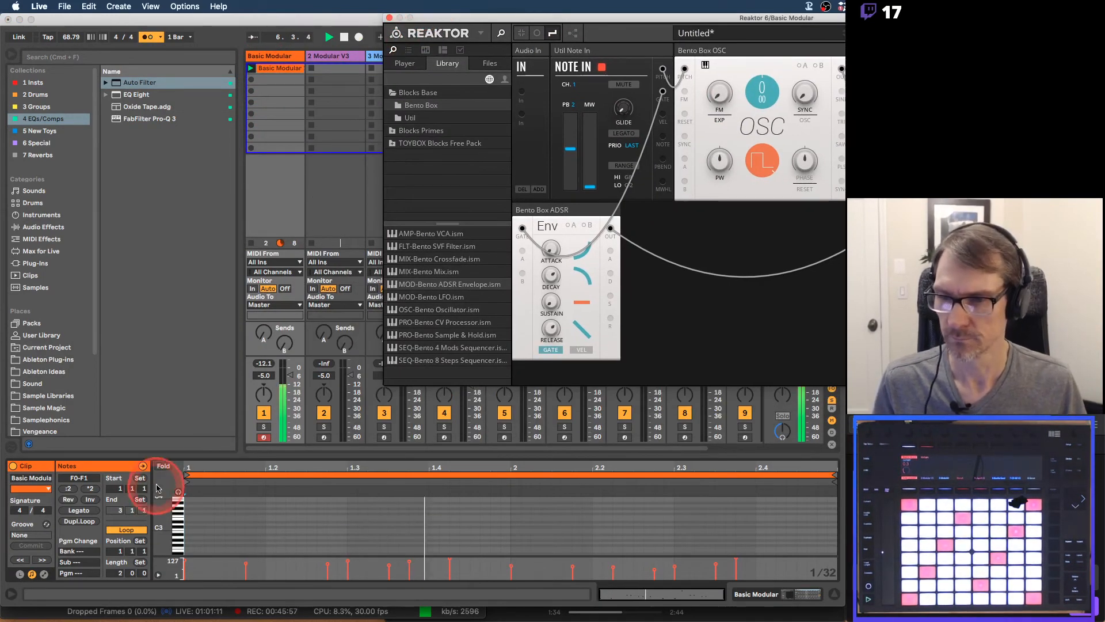
Add a shortened F1 note at 2.1.3 in the Basic Modular clip and select all of the clip's notes
left_click(551, 507)
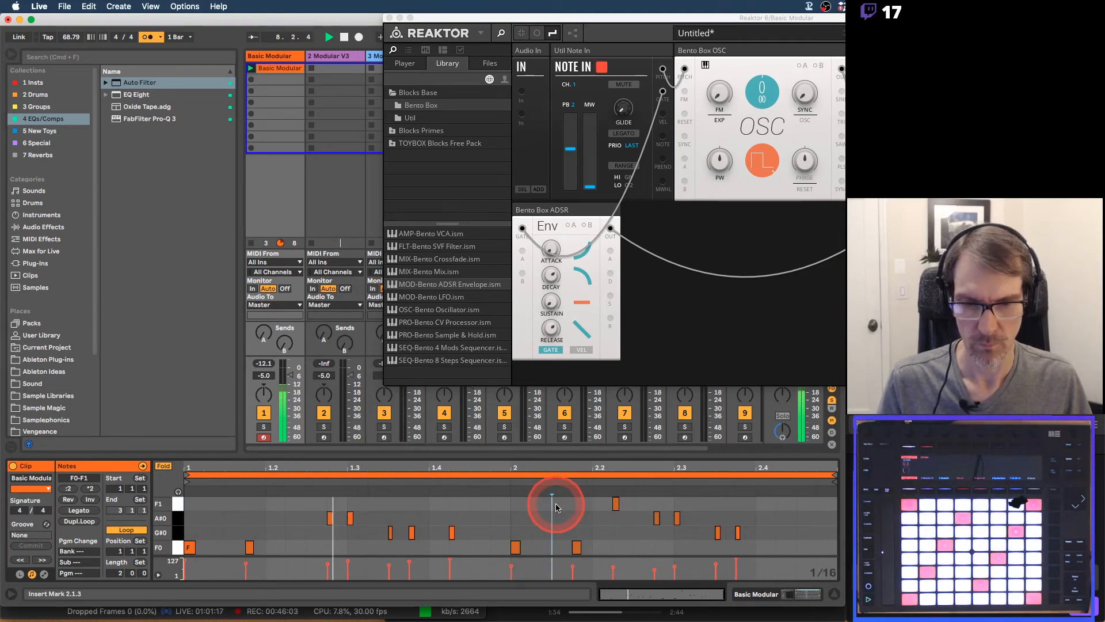
double_click(557, 506)
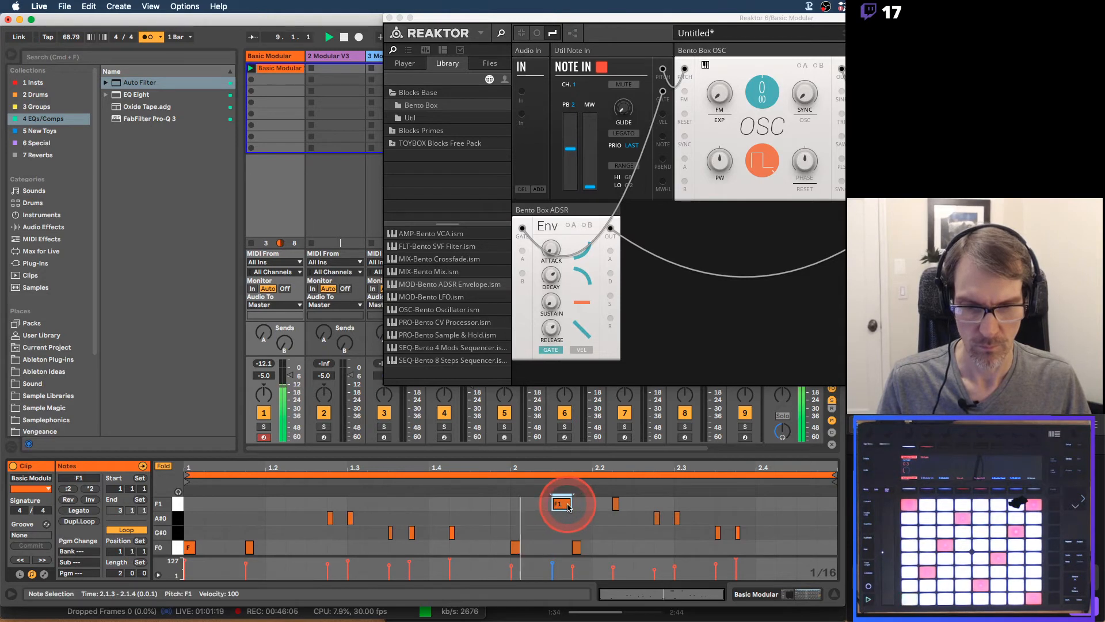
left_click_drag(568, 504, 560, 504)
left_click(616, 503)
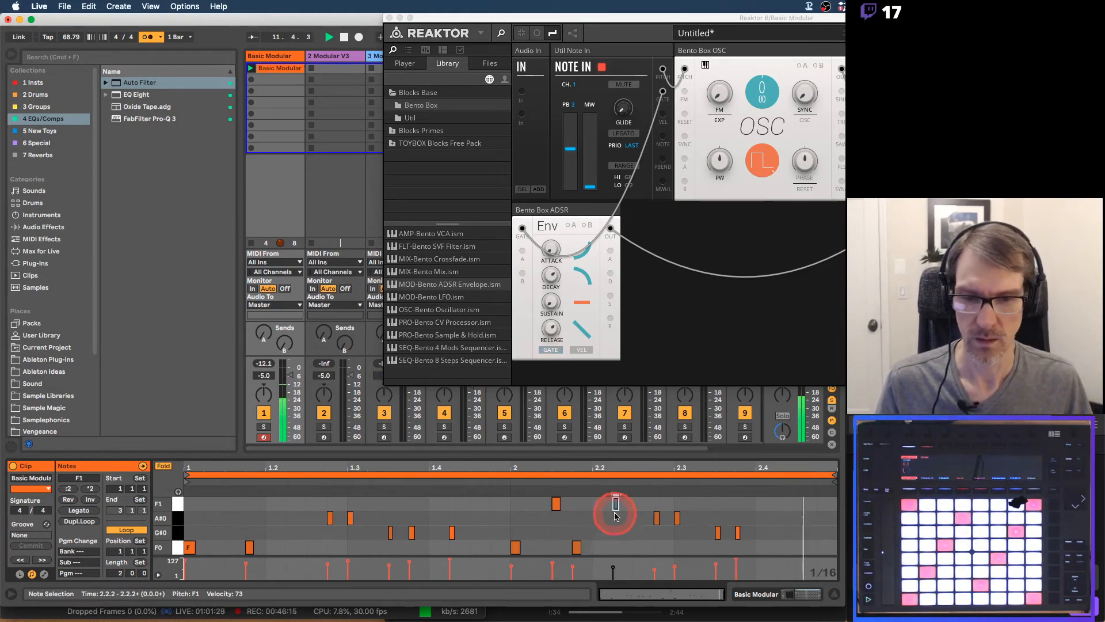
key("super+a")
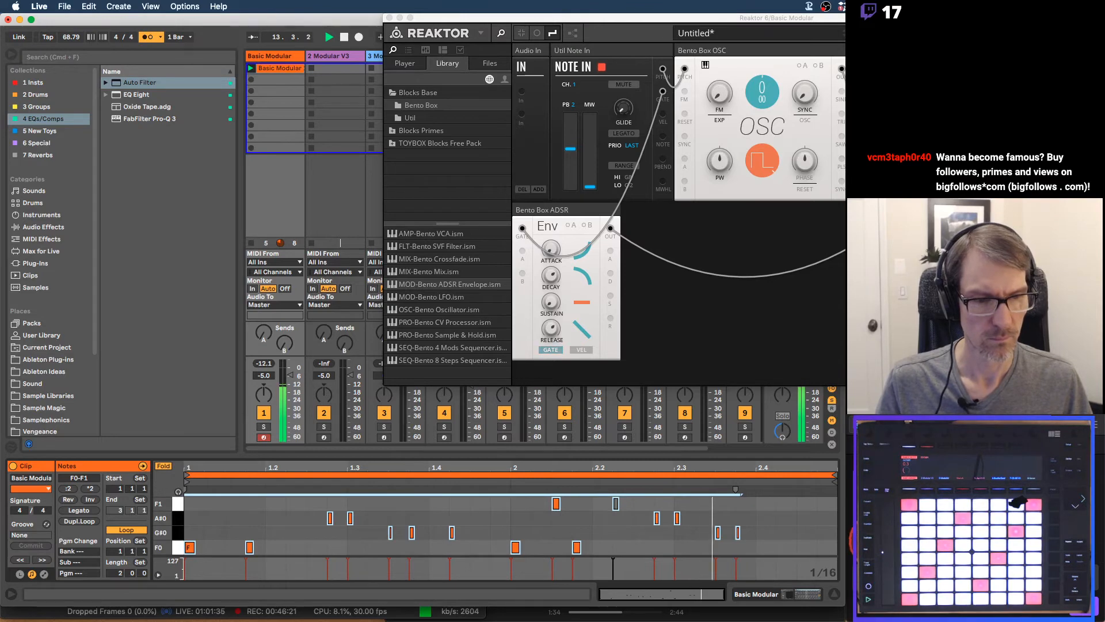
Return to Live and reposition the Reaktor window so the whole patch shows above the clip's note editor
key("super+Tab")
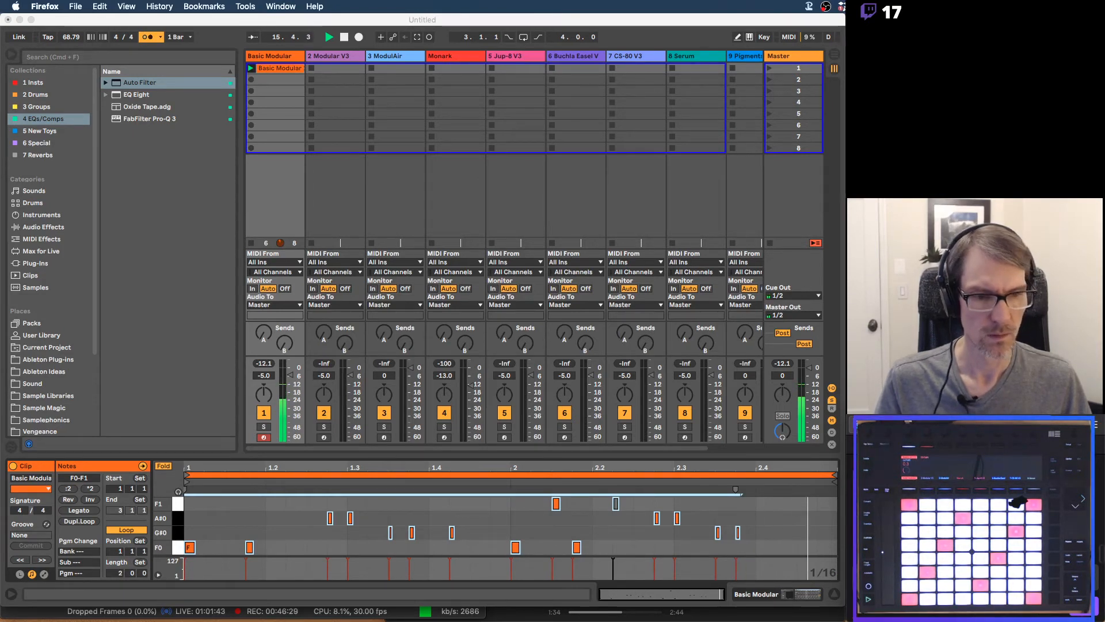
left_click(501, 25)
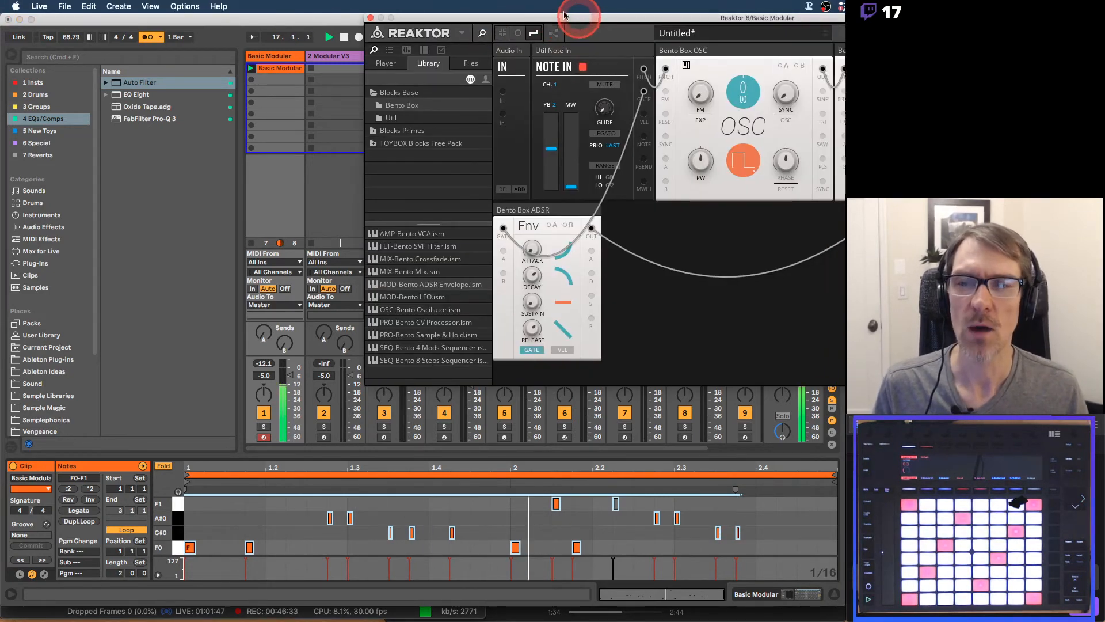
left_click_drag(564, 15, 149, 50)
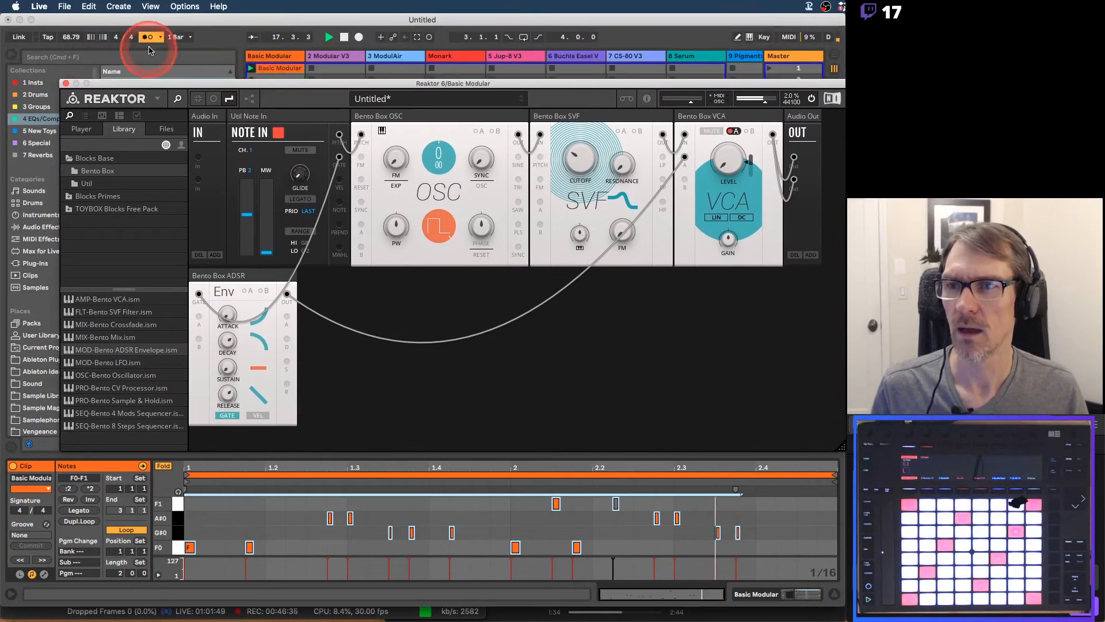
left_click_drag(296, 84, 299, 50)
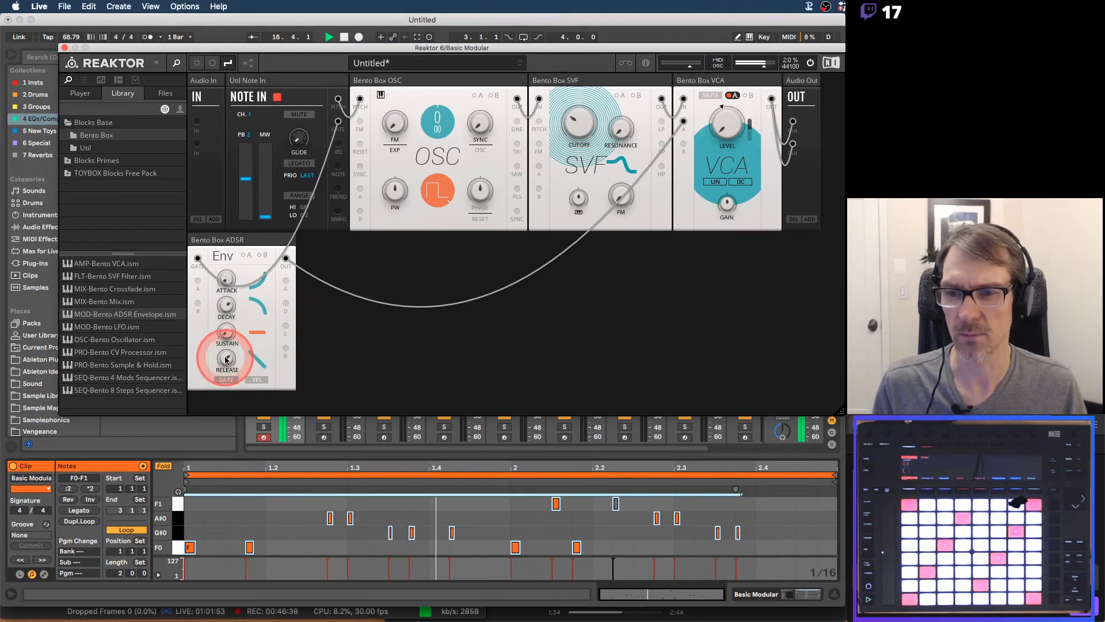
Adjust the ADSR envelope while the clip loops, with decay and release about 404 ms and sustain at 0, and stop playback
left_click_drag(226, 359, 224, 393)
mouse_move(227, 305)
left_mouse_down()
mouse_move(244, 308)
mouse_move(233, 299)
mouse_move(227, 322)
mouse_move(230, 297)
left_mouse_up()
left_click_drag(226, 345, 228, 354)
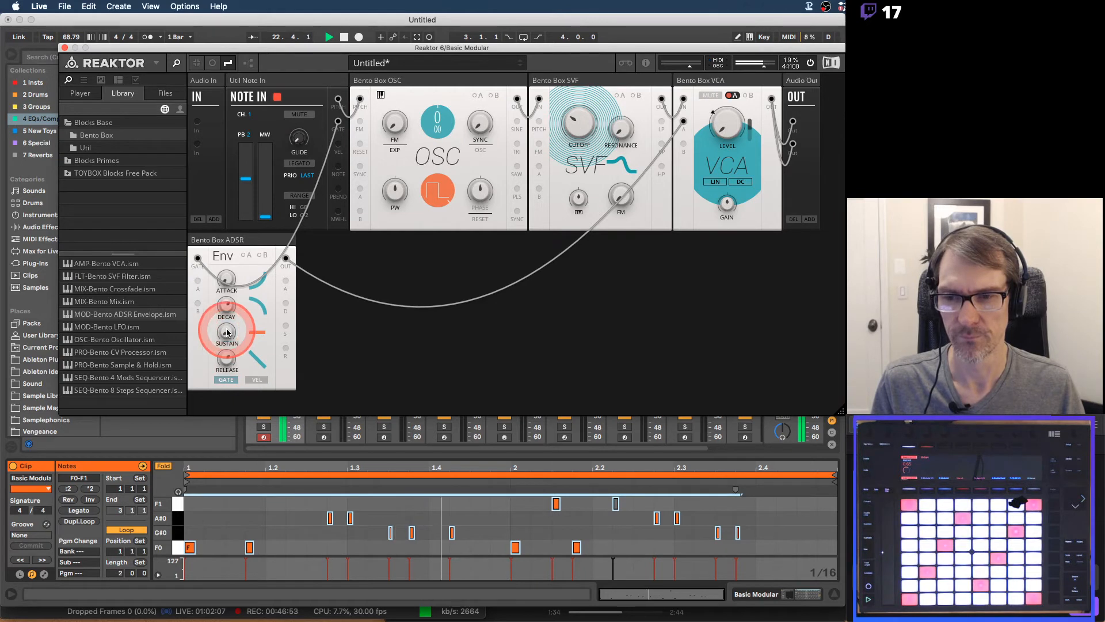
left_click(225, 305)
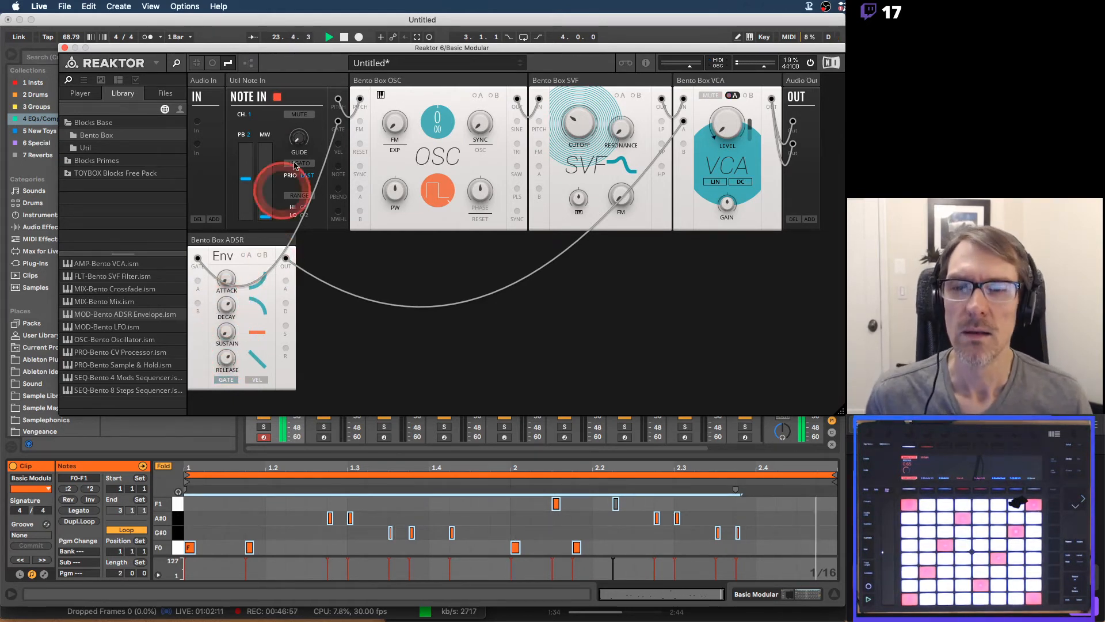
key("space")
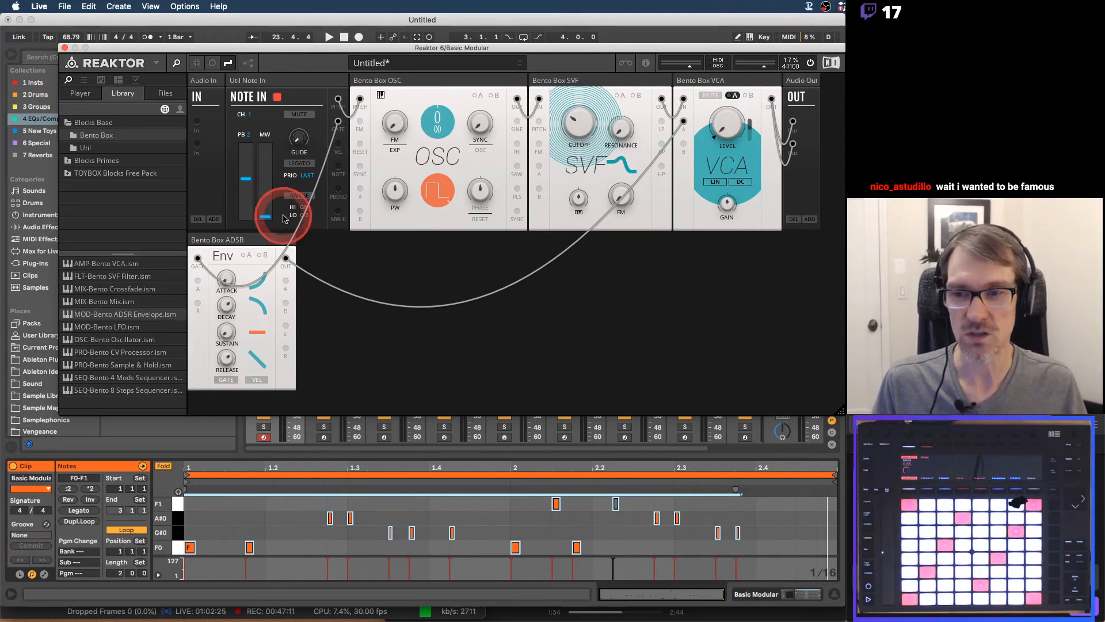
Rename the Reaktor blocks: the ADSR as AMP ENV, the oscillator as OSC, the SVF as FILTER and the VCA as AMP
left_click(218, 242)
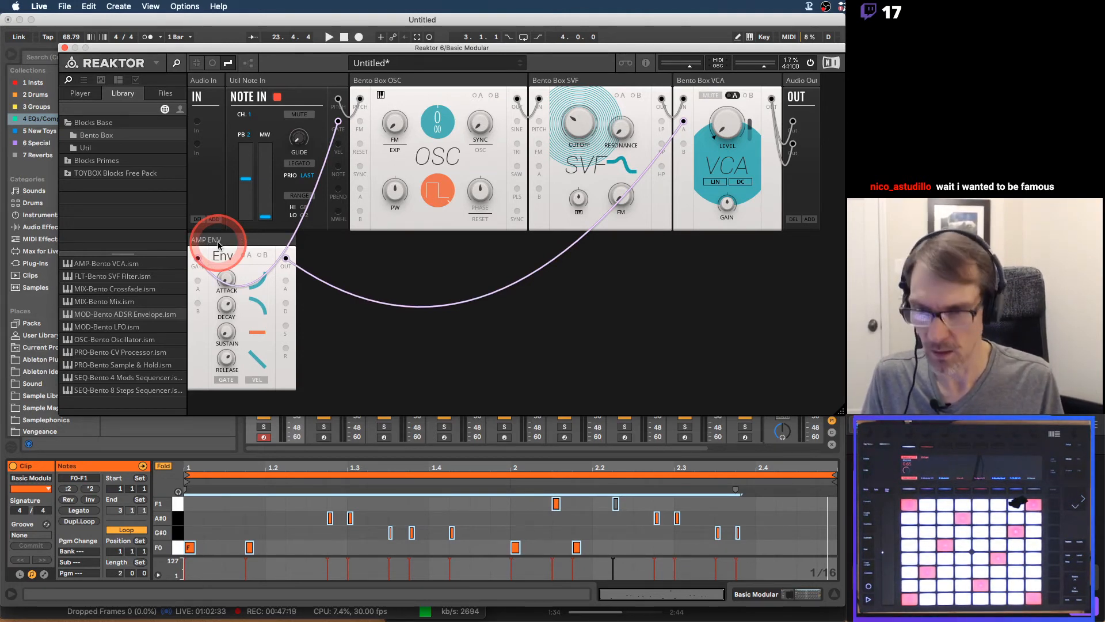
key("Return")
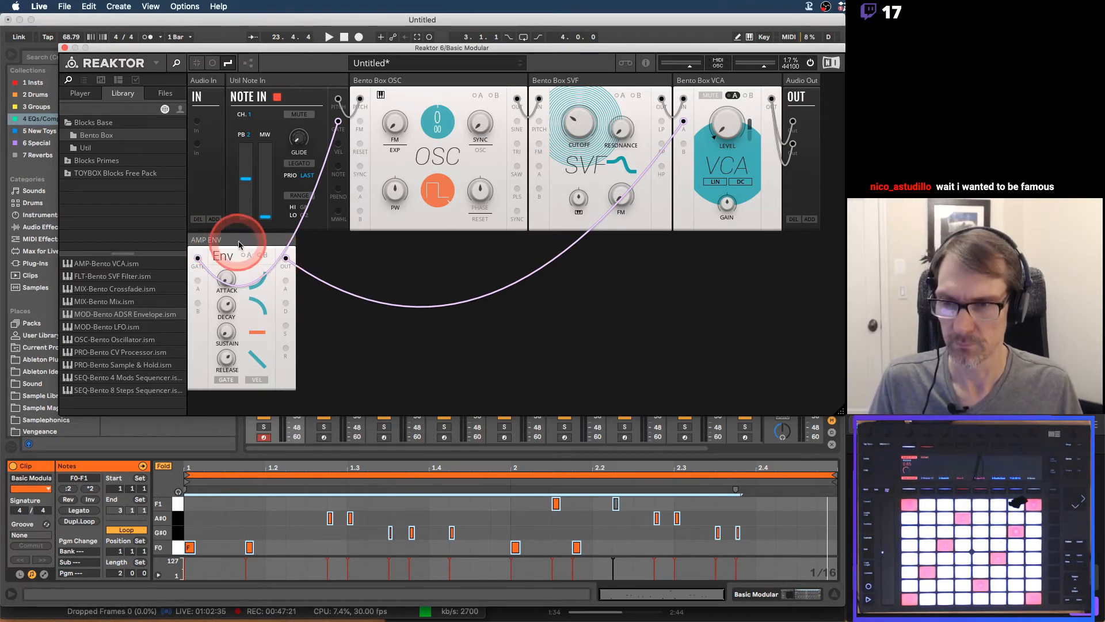
left_click(405, 85)
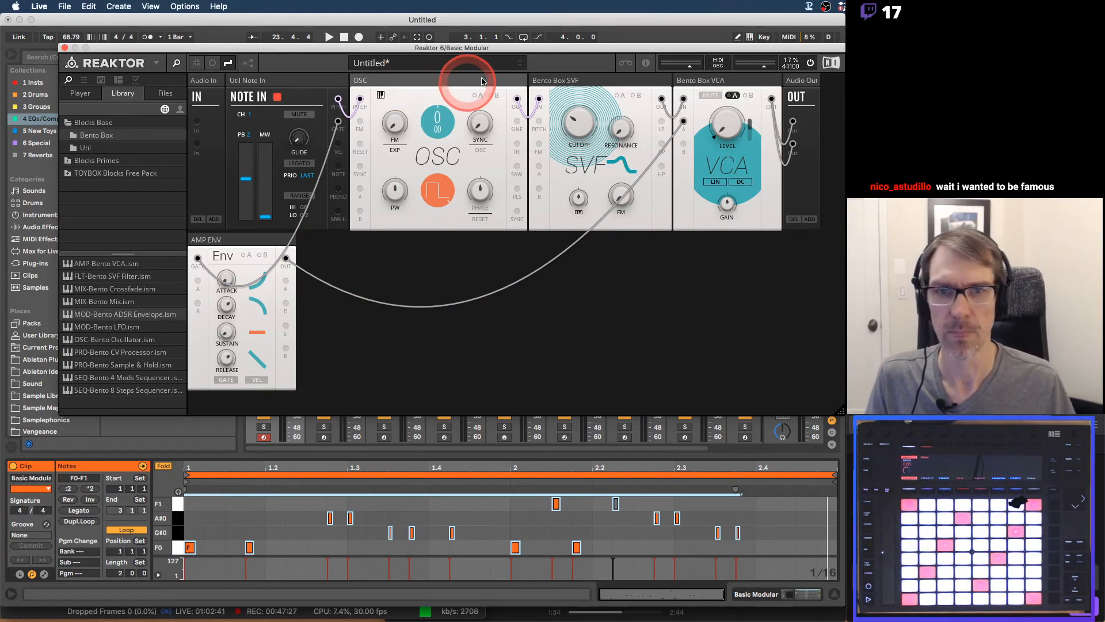
left_click(560, 79)
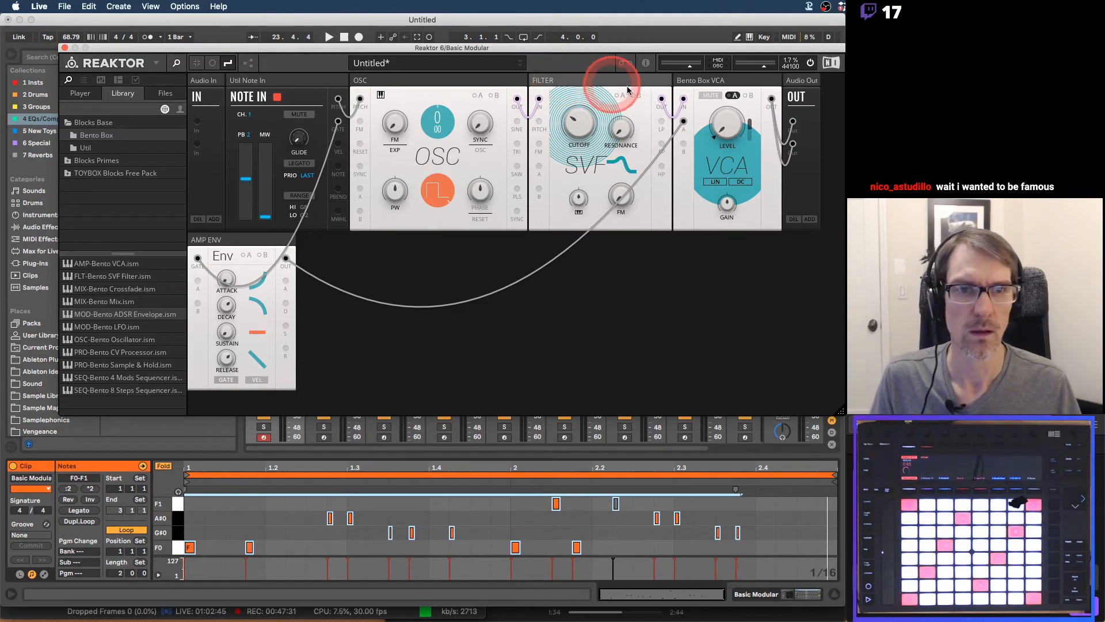
left_click(685, 80)
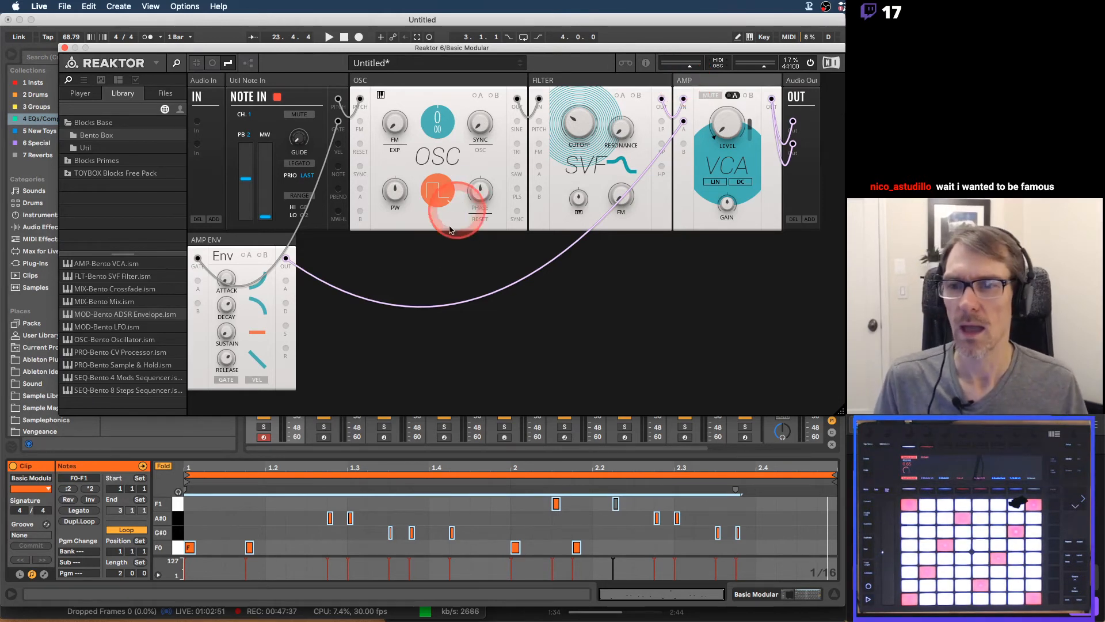
Add a second Bento Box ADSR Envelope block beside AMP ENV and rename it FILT ENV
left_click(237, 249)
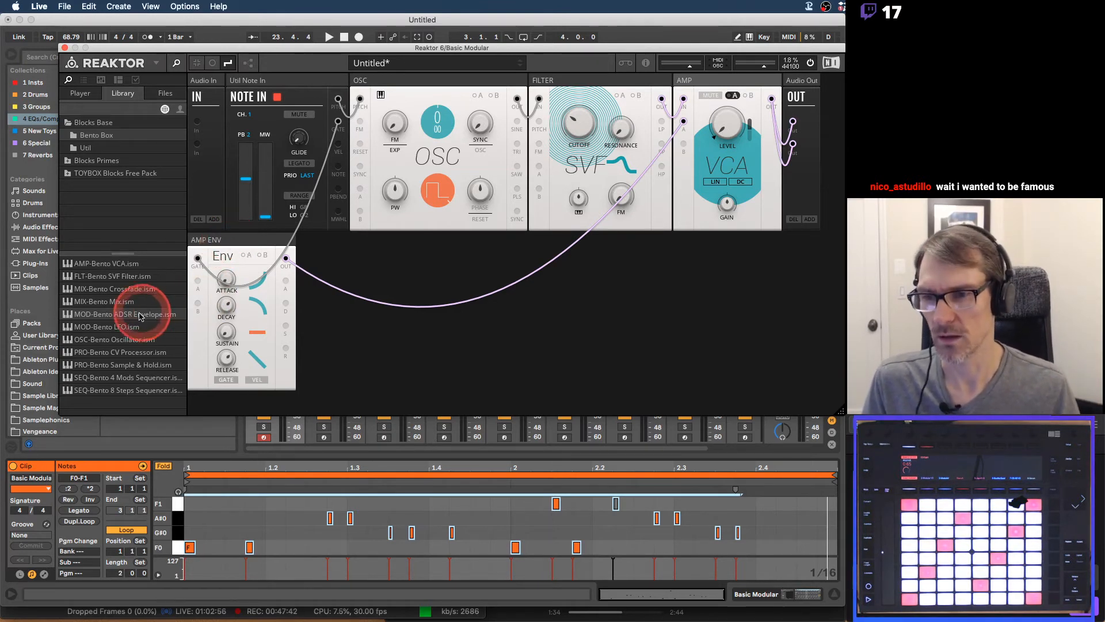
left_click_drag(145, 314, 497, 239)
left_click(212, 240)
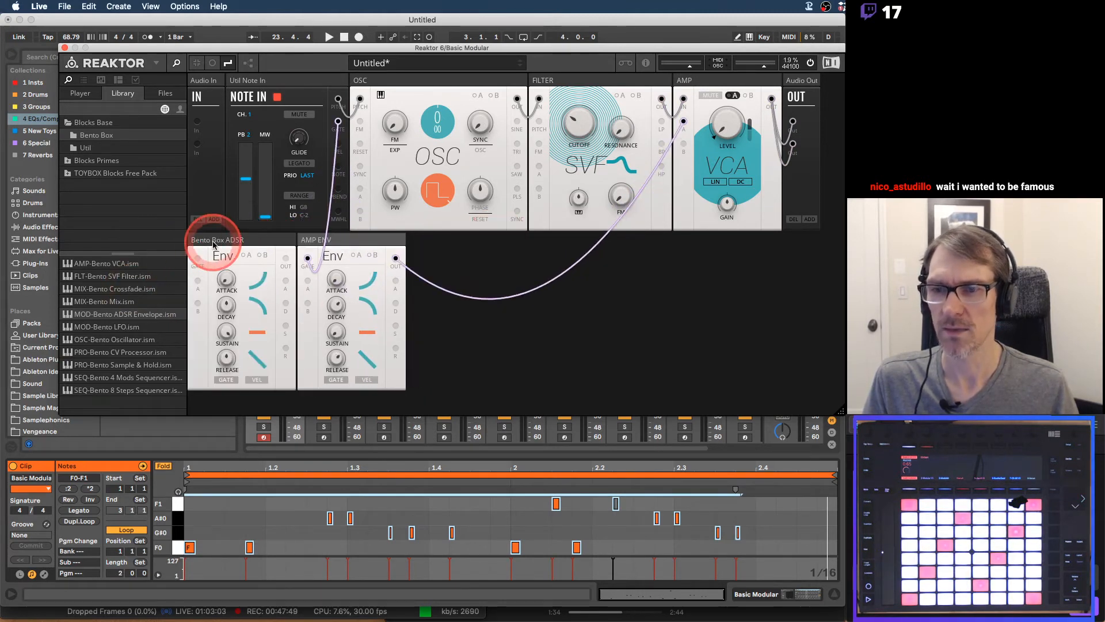
type("FILT")
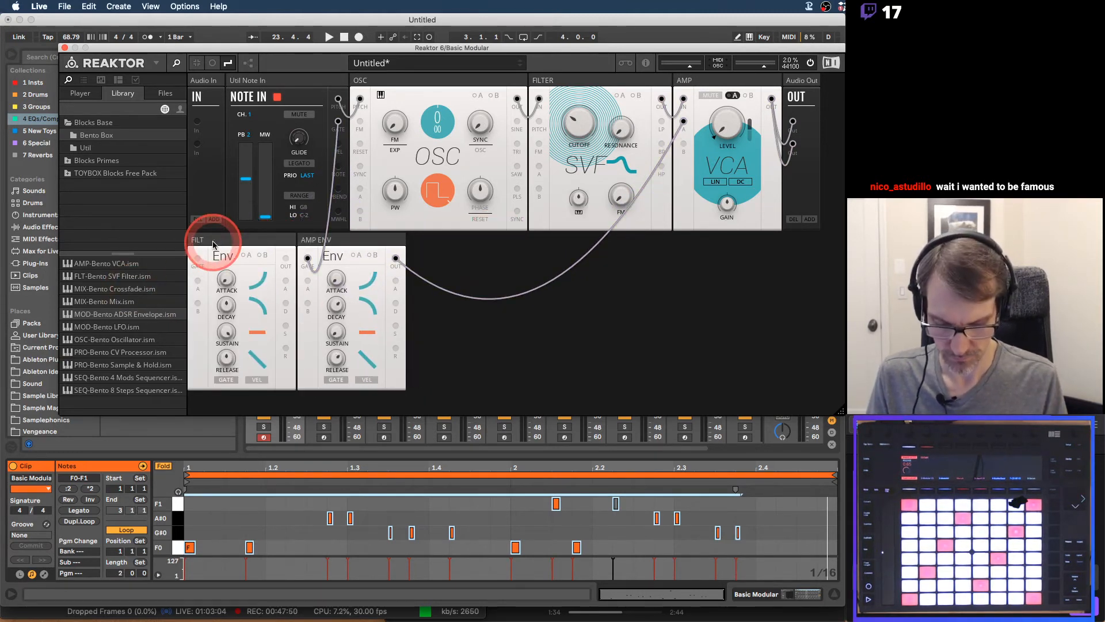
type(" ENV")
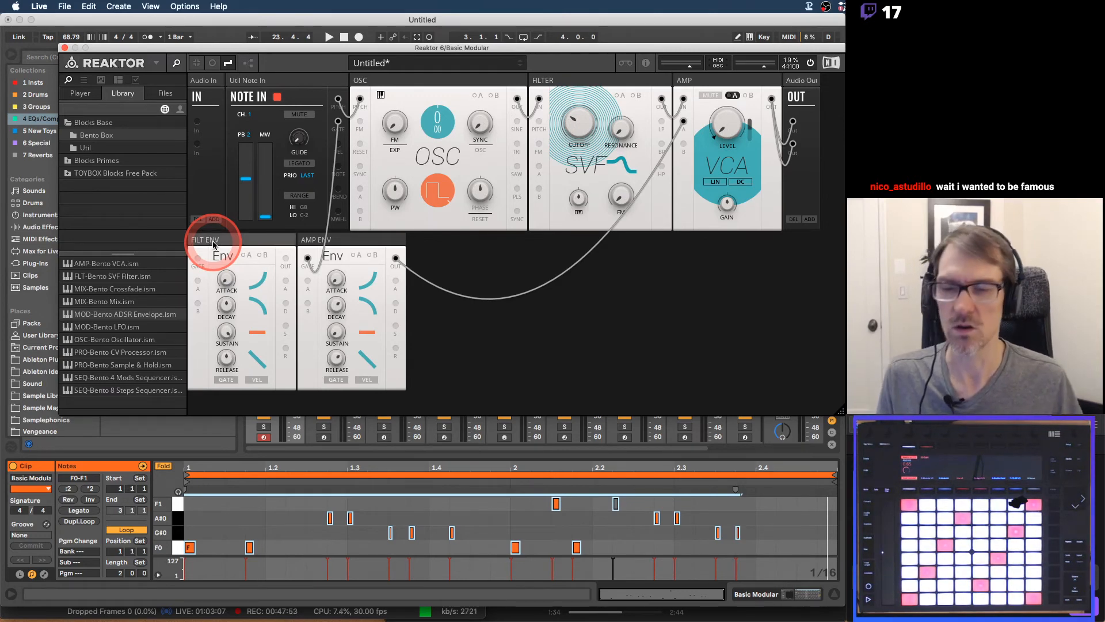
left_click(226, 279)
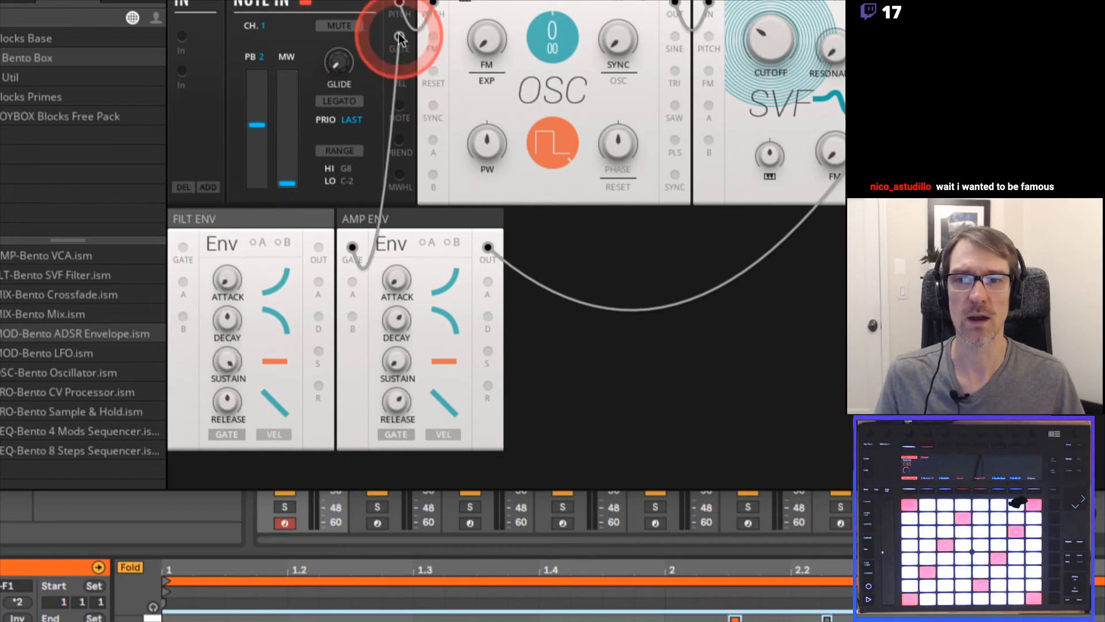
Patch Note In's gate to FILT ENV and its output to FILTER's A input, and raise modulation A's amount on the cutoff
left_click_drag(399, 38, 182, 247)
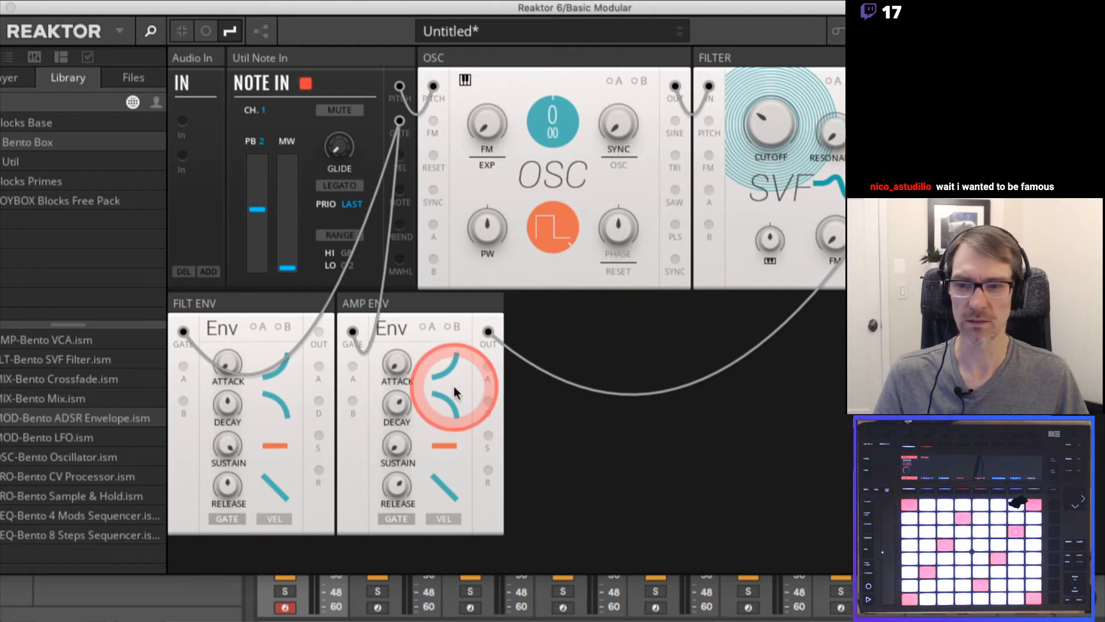
left_click_drag(320, 334, 710, 194)
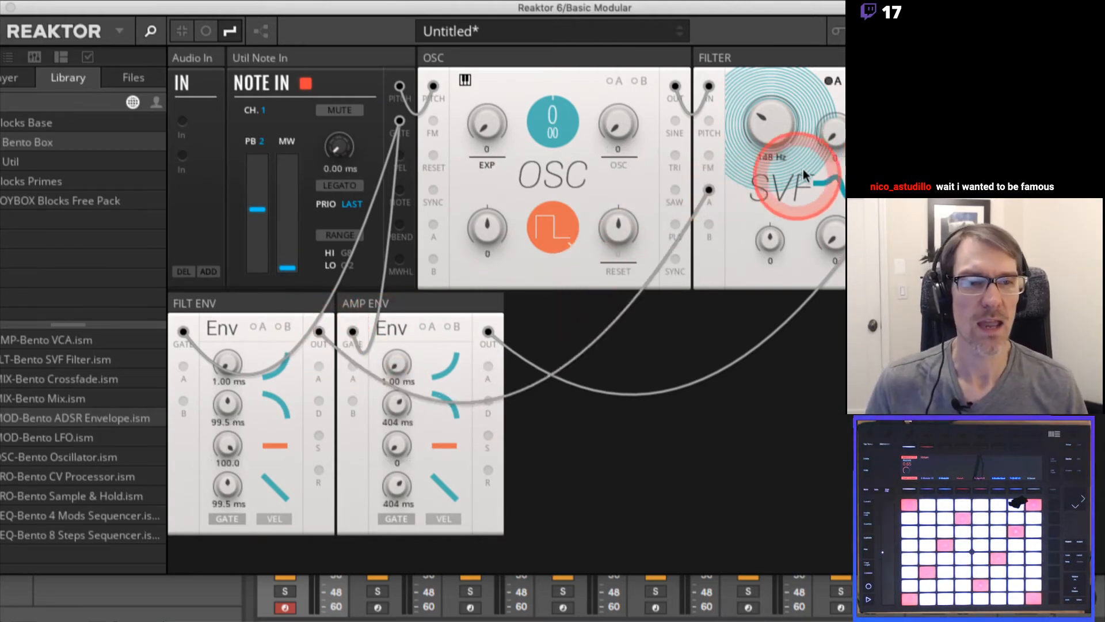
left_click(833, 83)
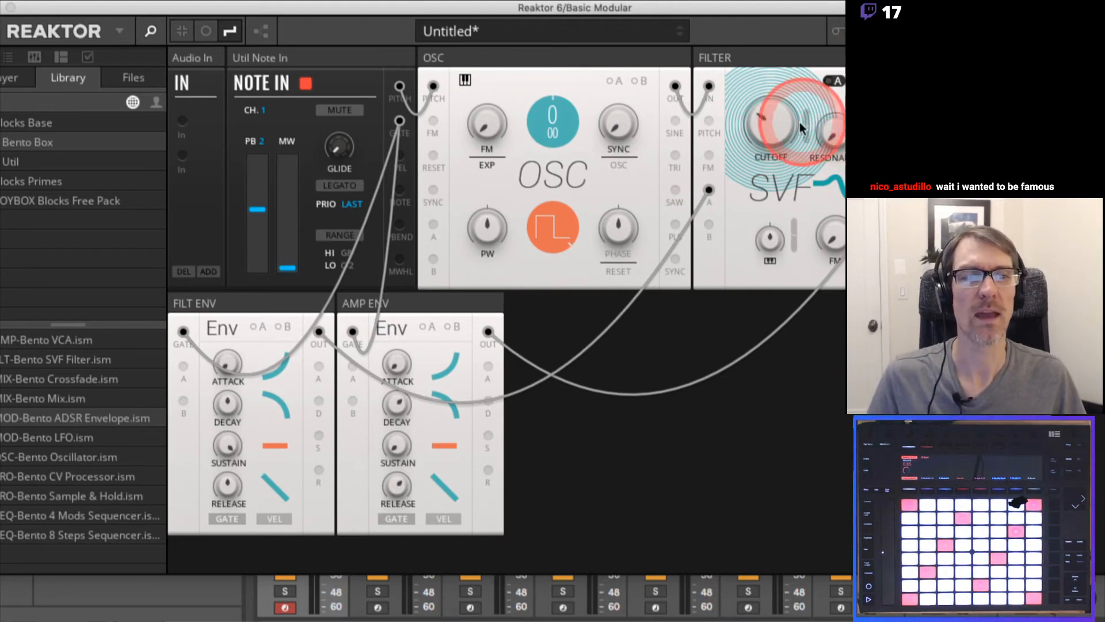
left_click_drag(809, 124, 813, 54)
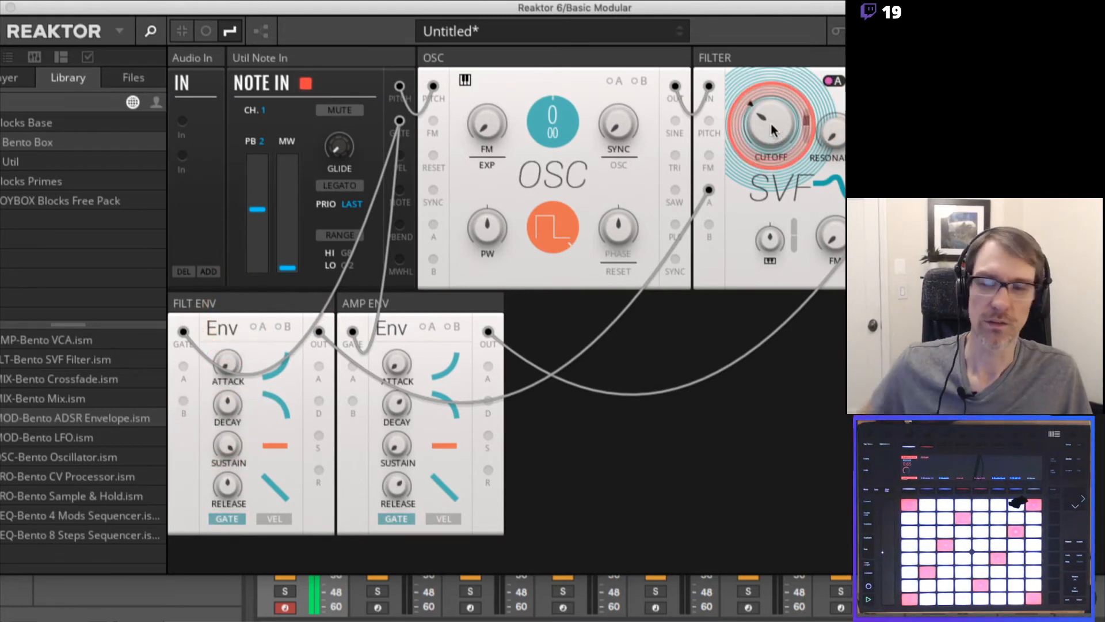
Shape FILT ENV during playback by lowering its sustain and adjusting its decay and release times
left_click_drag(218, 423, 224, 446)
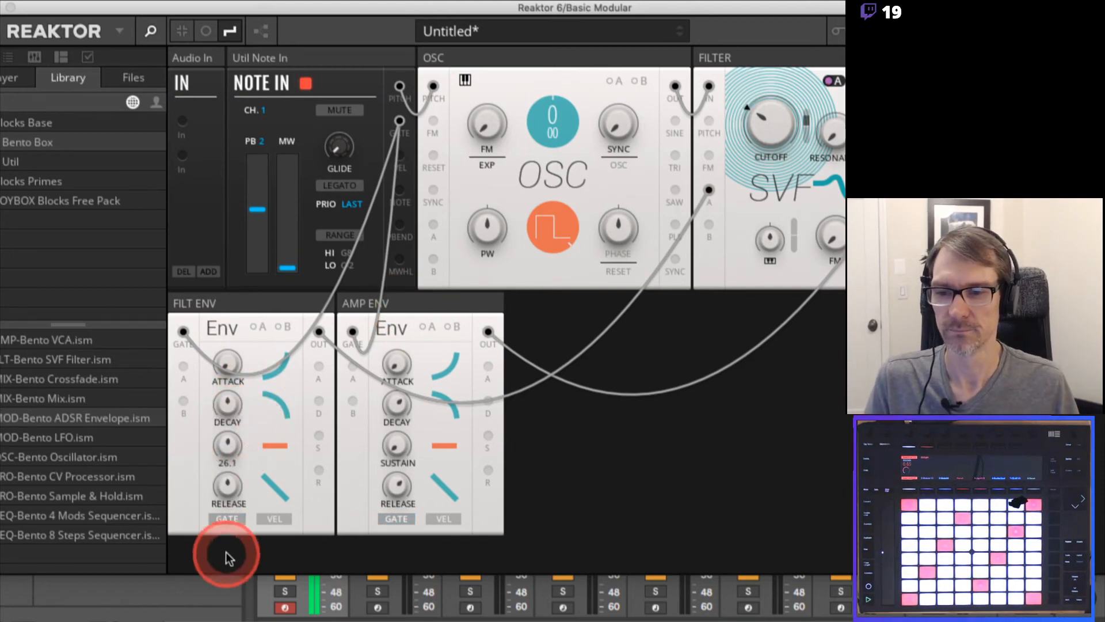
left_click_drag(227, 552, 229, 616)
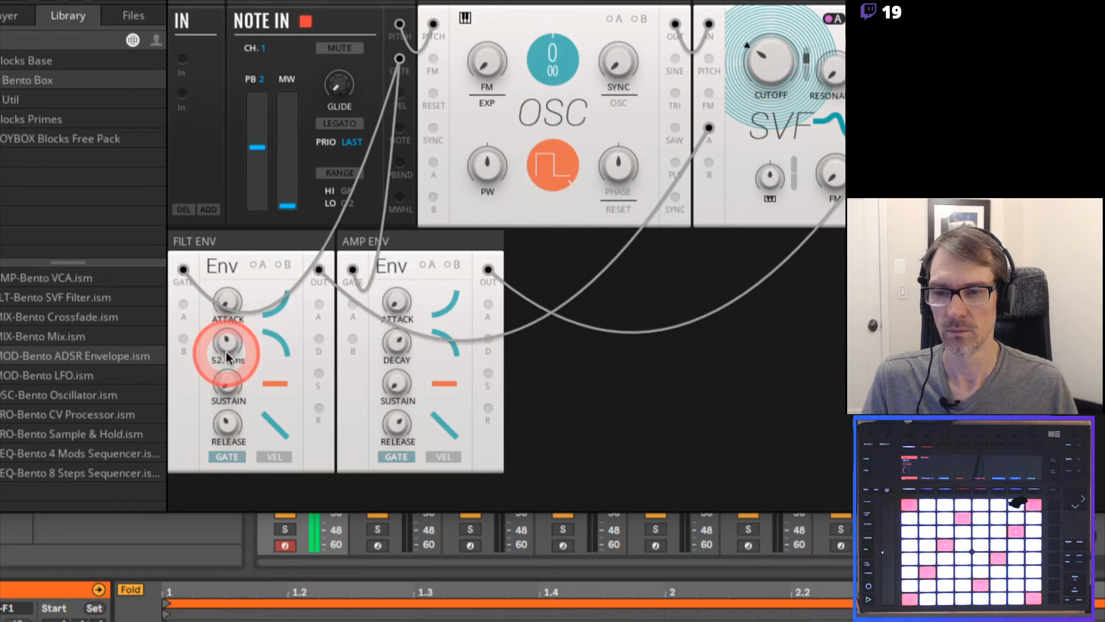
mouse_move(228, 358)
left_mouse_down()
mouse_move(219, 336)
mouse_move(229, 363)
left_mouse_up()
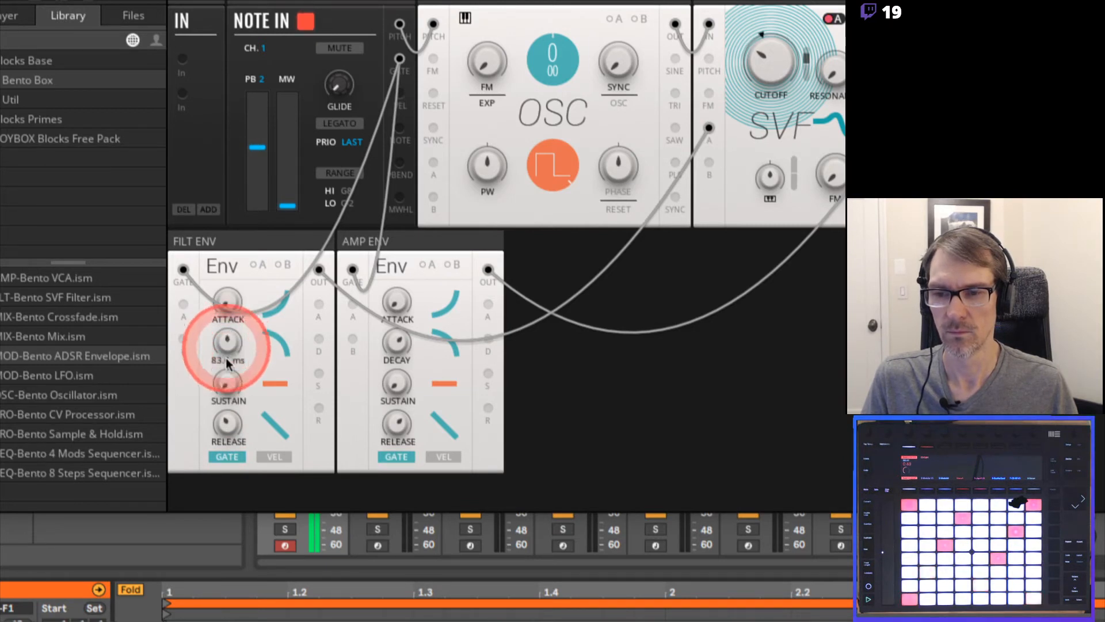
left_click_drag(227, 427, 229, 401)
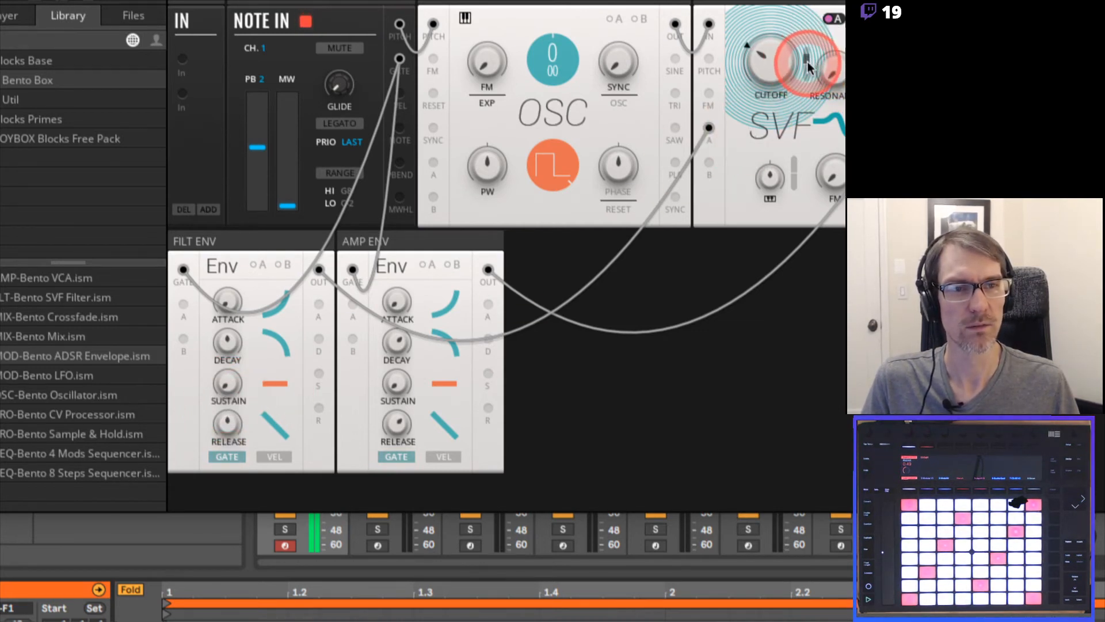
Adjust the filter's cutoff modulation amount by ear, stop playback and put away the modulation A amount controls
mouse_move(807, 61)
left_mouse_down()
mouse_move(806, 74)
mouse_move(808, 37)
mouse_move(807, 78)
left_mouse_up()
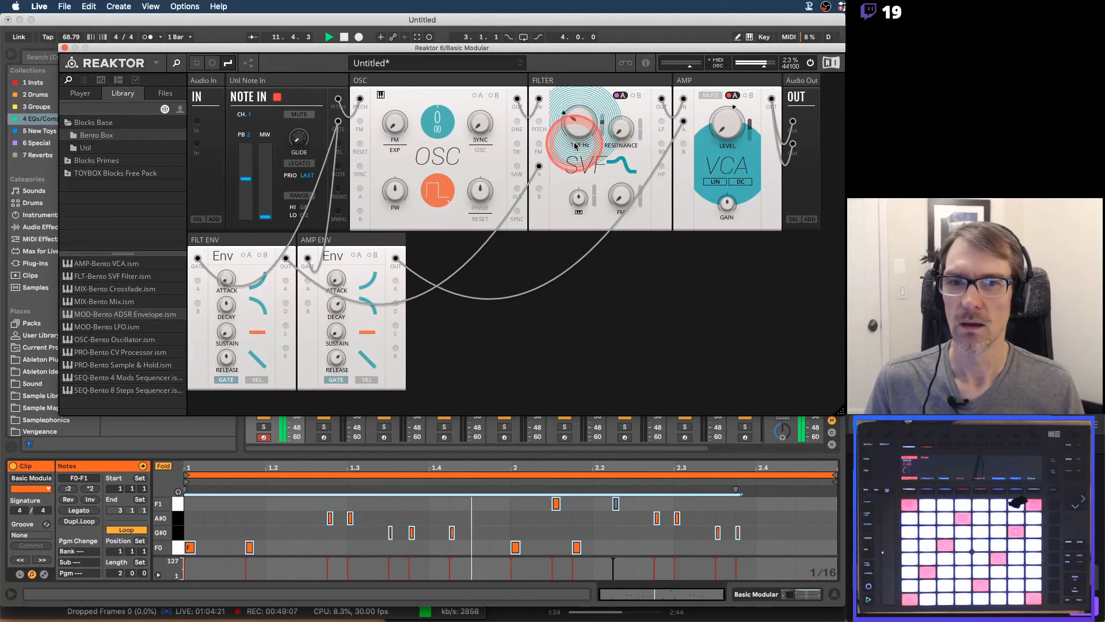
key("space")
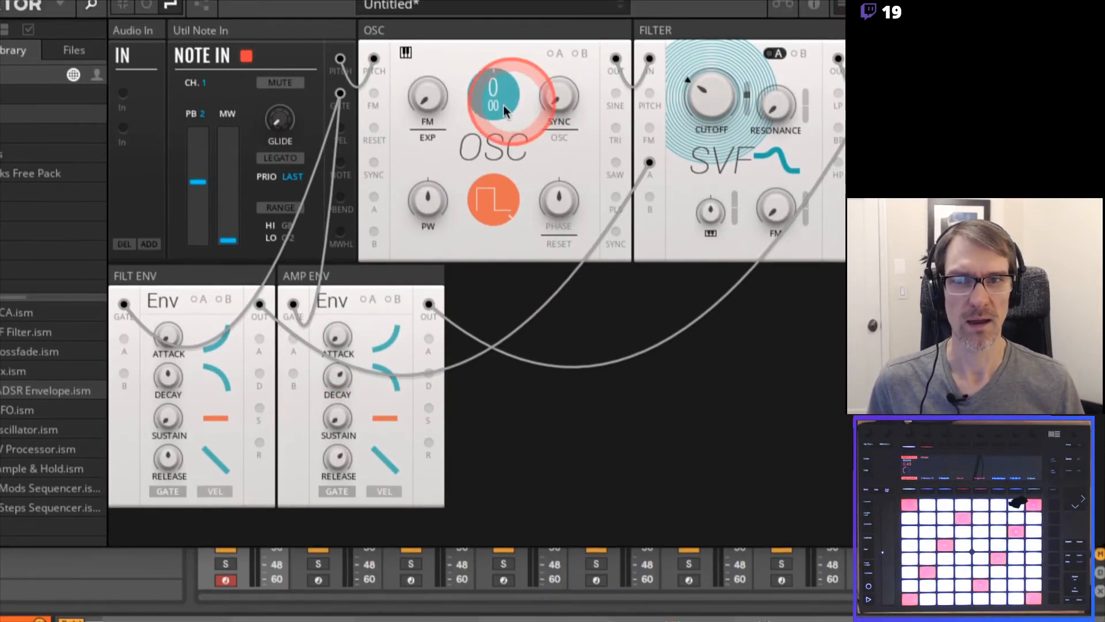
left_click_drag(707, 82, 707, 101)
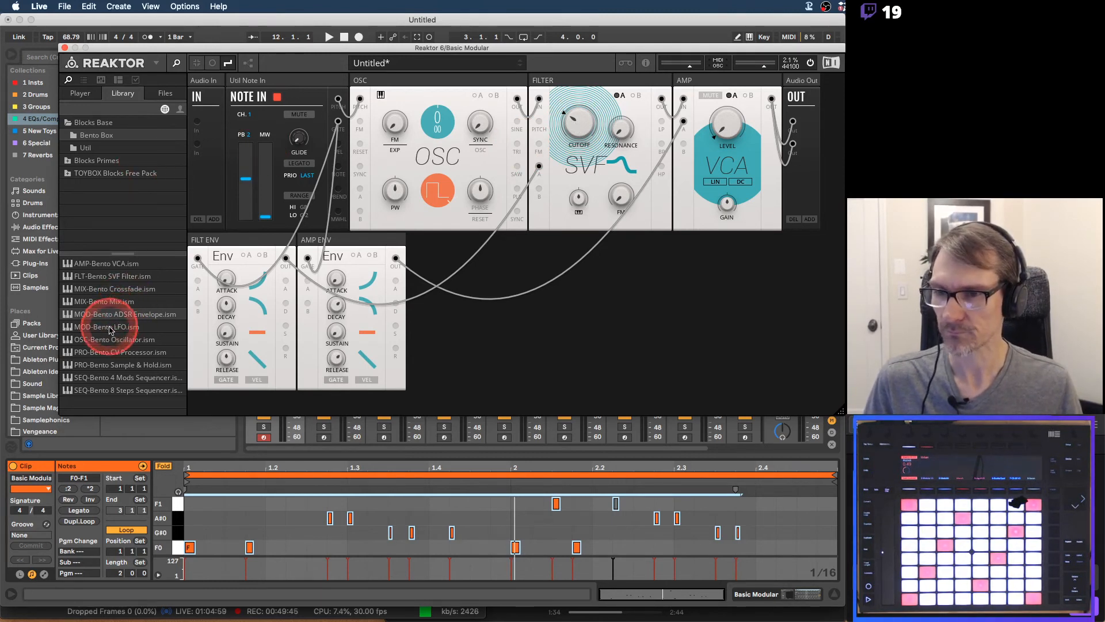
Add a Bento Box LFO block beside AMP ENV and patch its output to OSC's A input
left_click_drag(109, 329, 453, 279)
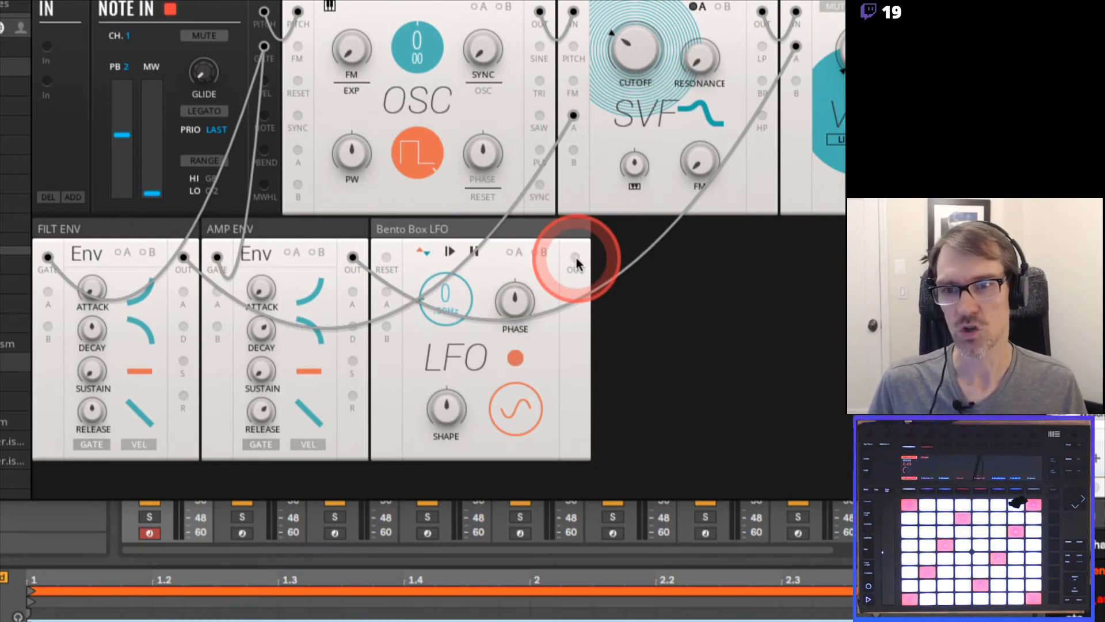
left_click_drag(575, 259, 298, 152)
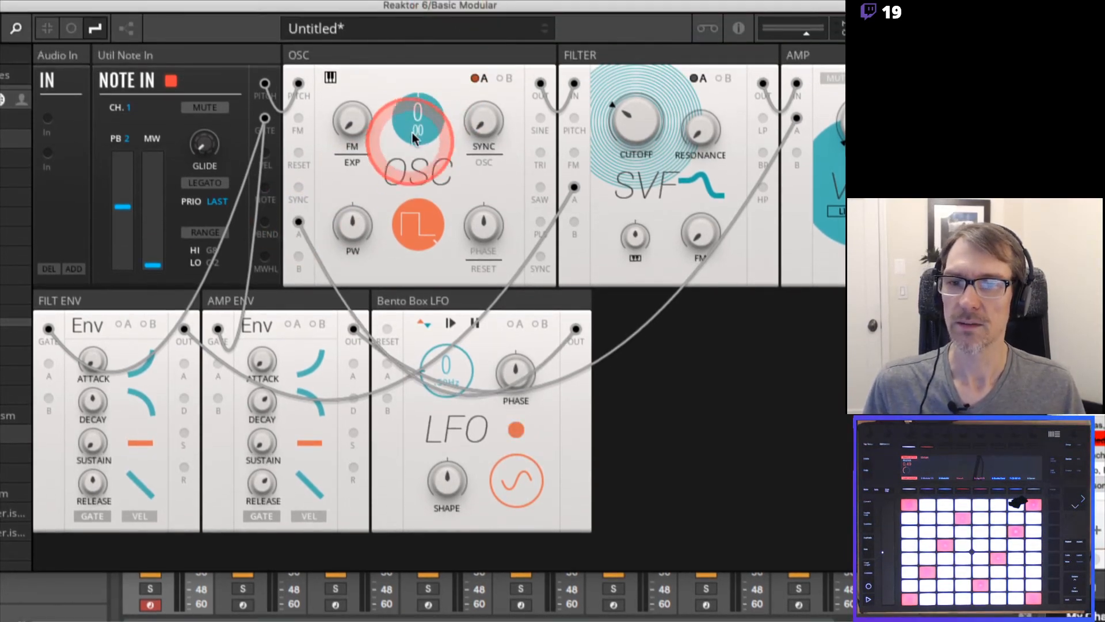
Raise modulation A's amount on OSC's waveform during playback and set the LFO rate to about 2 Hz
left_click(479, 78)
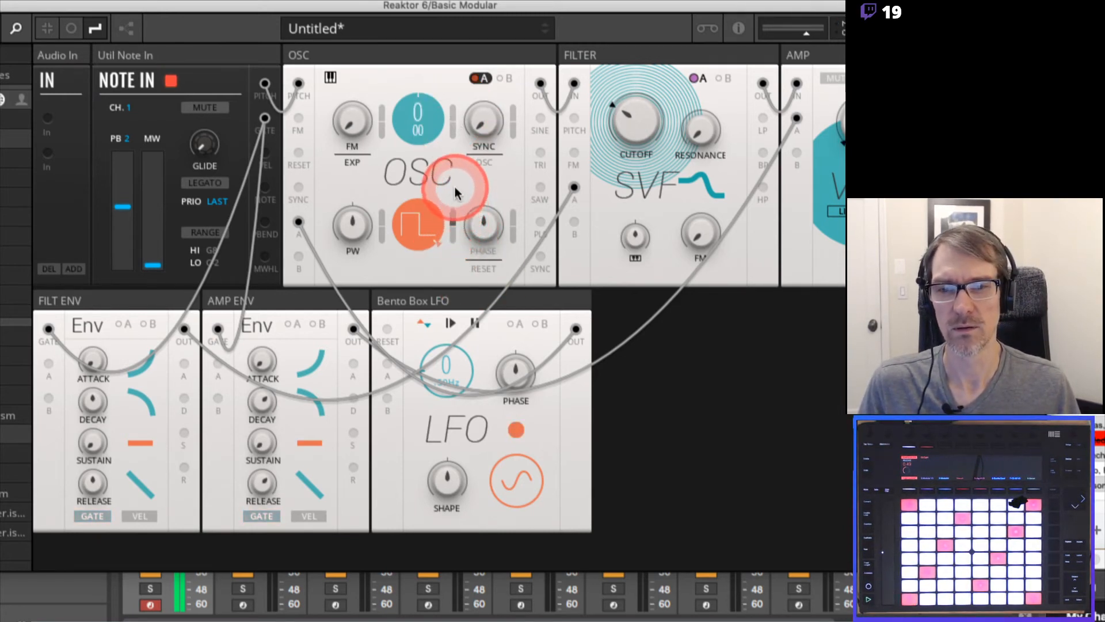
left_click(415, 218)
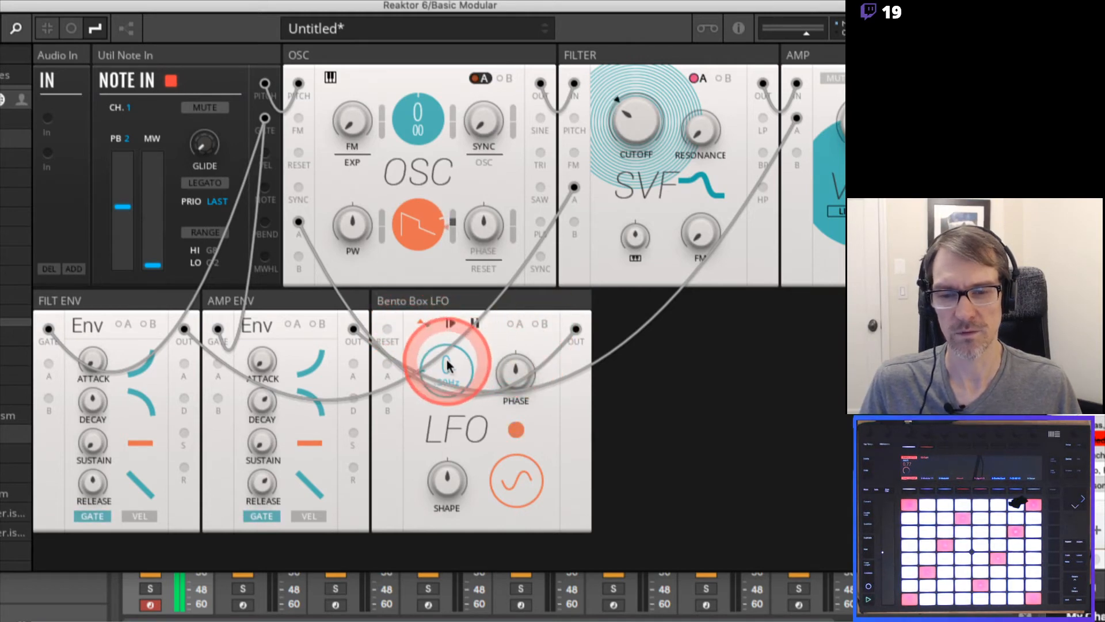
mouse_move(447, 366)
left_mouse_down()
mouse_move(450, 328)
mouse_move(443, 374)
left_mouse_up()
left_click(426, 236)
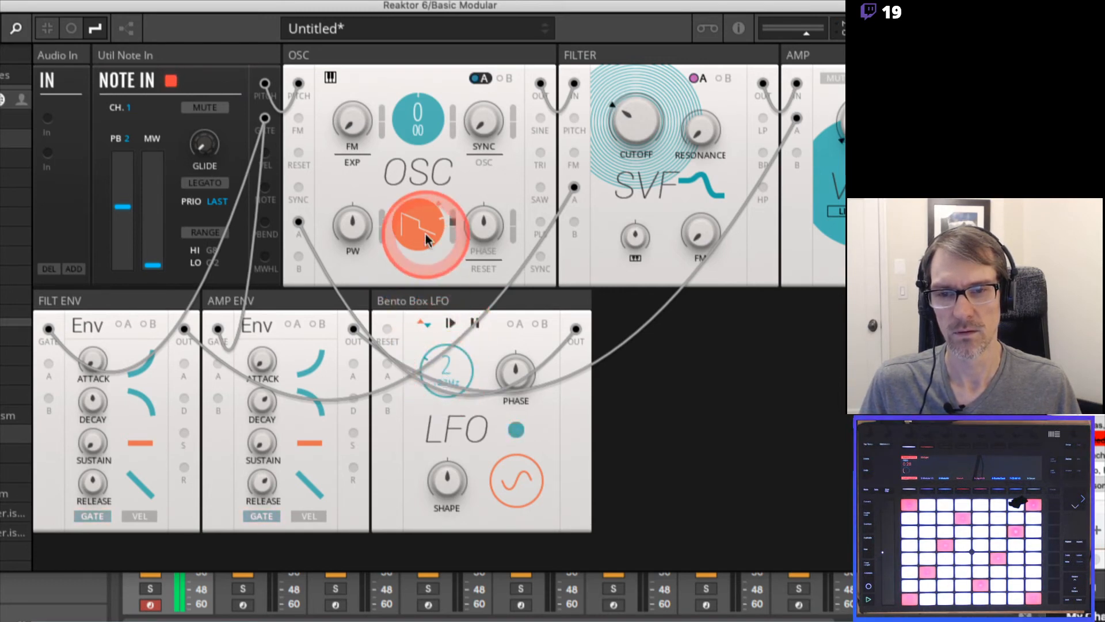
left_click_drag(455, 218, 453, 212)
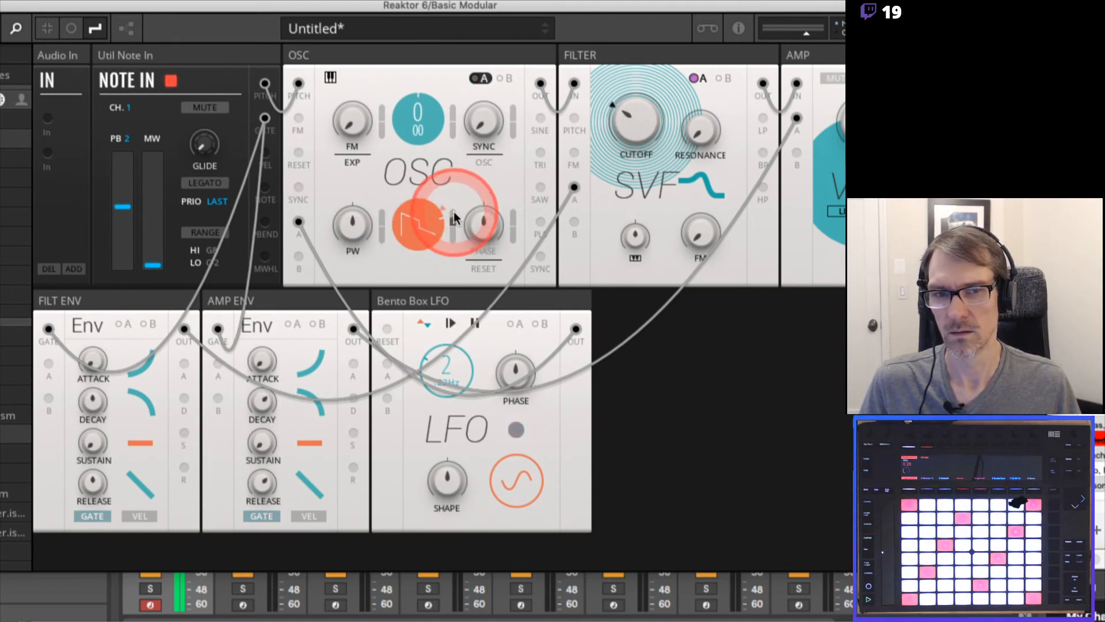
Fine-tune the modulation A amounts on the filter's cutoff and OSC's waveform by ear, and stop playback
left_click(695, 80)
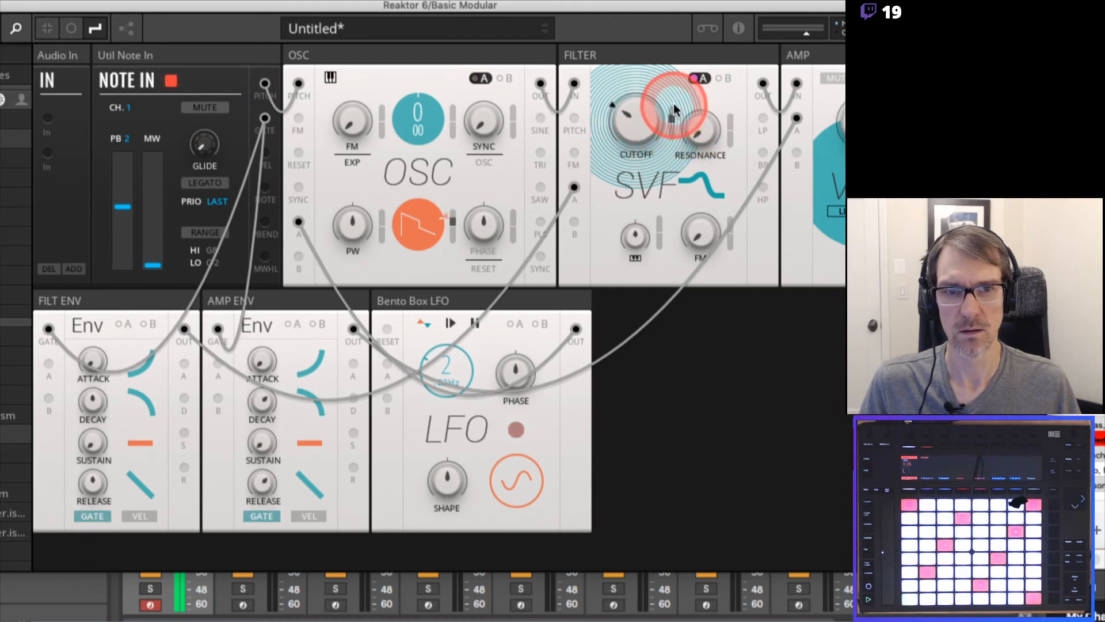
left_click_drag(671, 113, 674, 100)
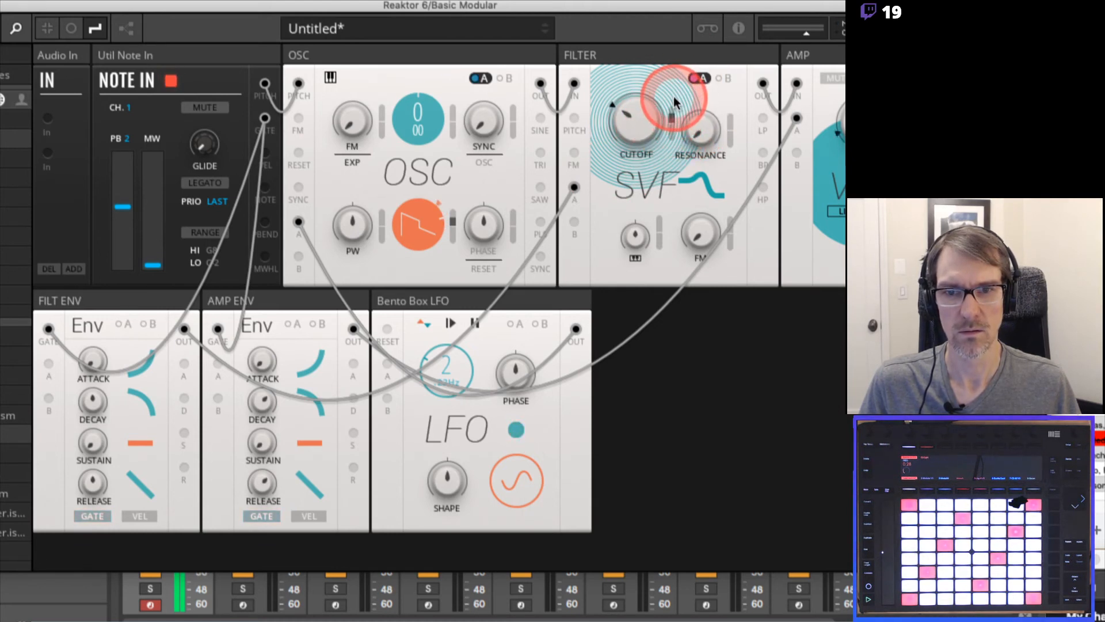
left_click(453, 205)
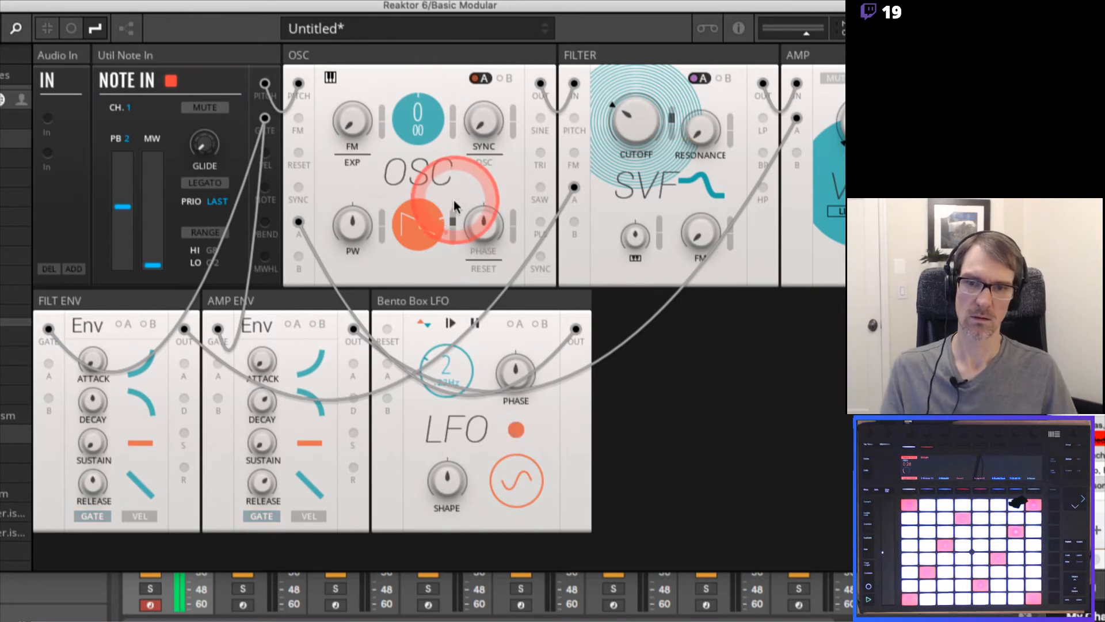
mouse_move(453, 204)
left_mouse_down()
mouse_move(453, 224)
mouse_move(453, 207)
left_mouse_up()
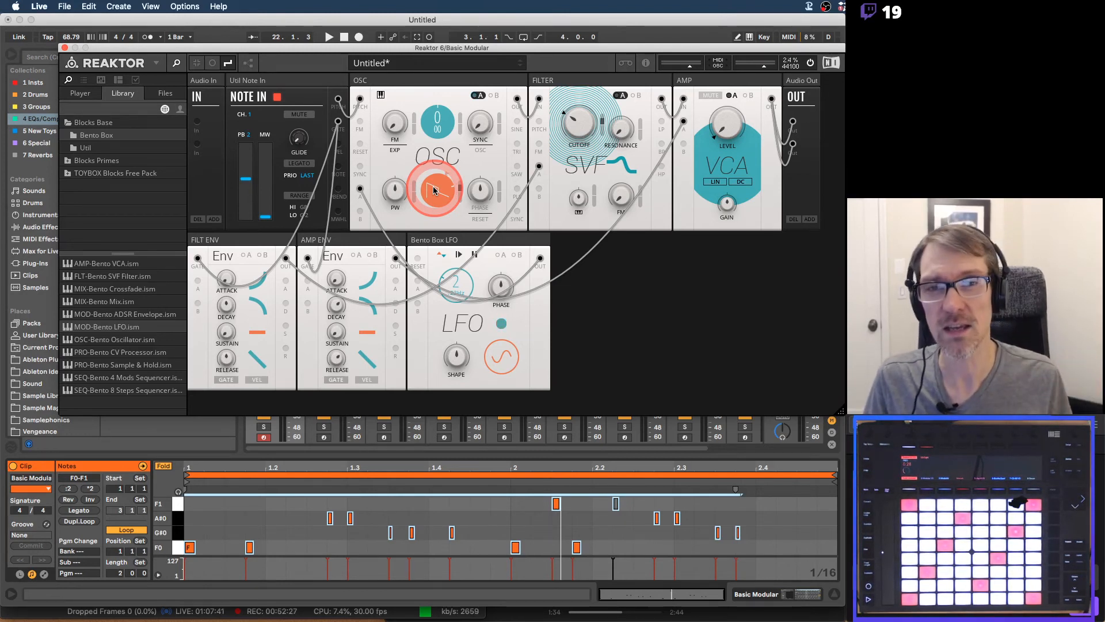
left_click_drag(434, 190, 436, 193)
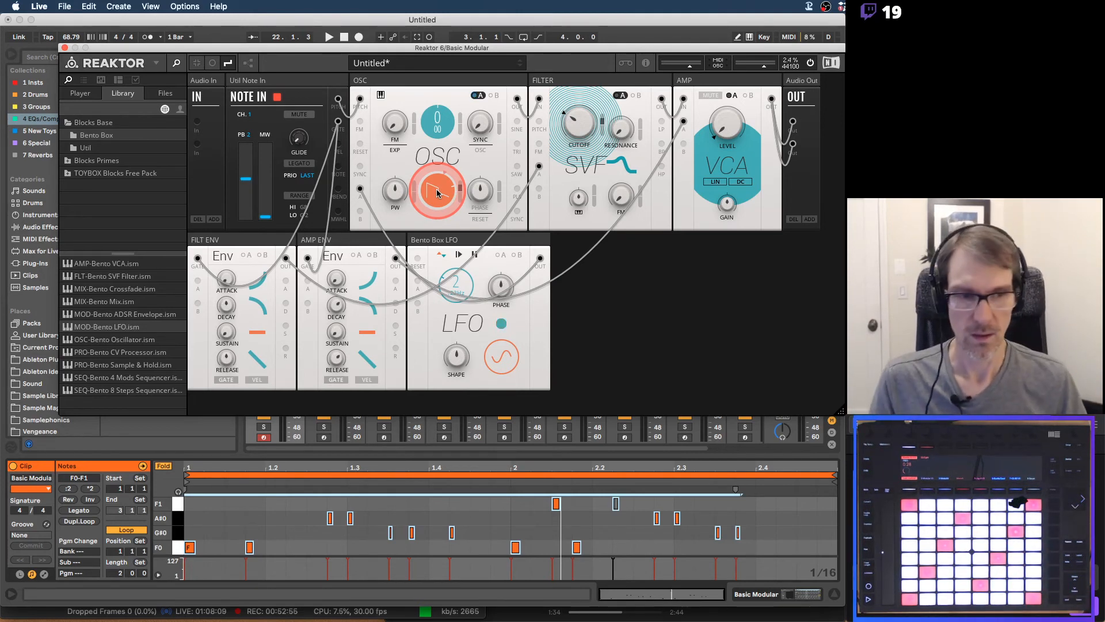
Switch to the 33 Synth Basics PDF in Preview and examine the ADSR diagram on the page after Envelope
key("super+Tab")
key("super+Tab")
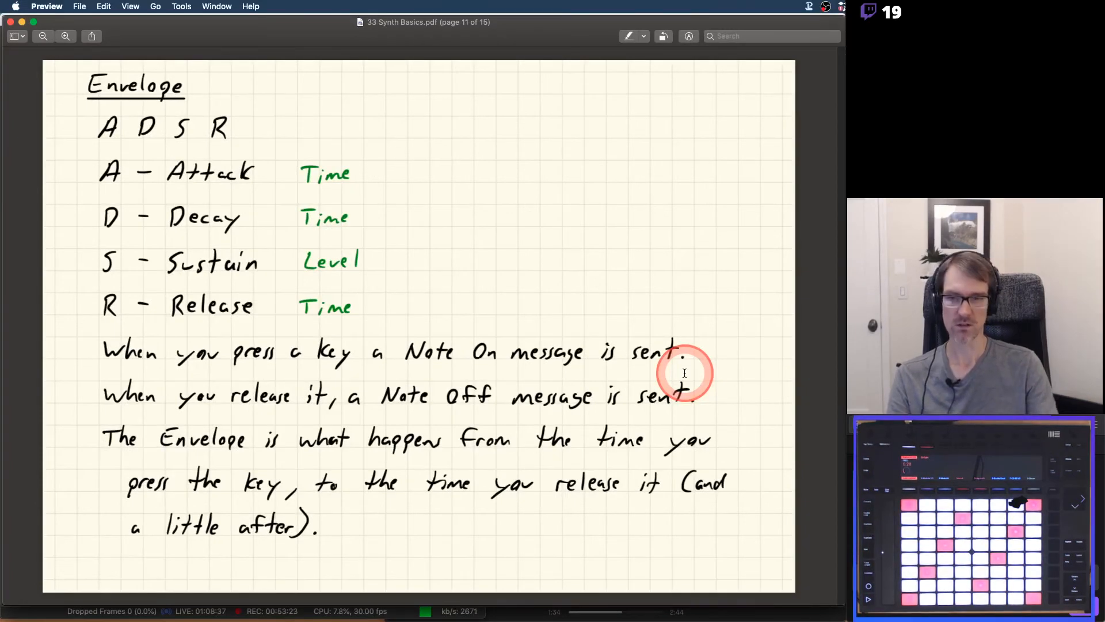
key("Right")
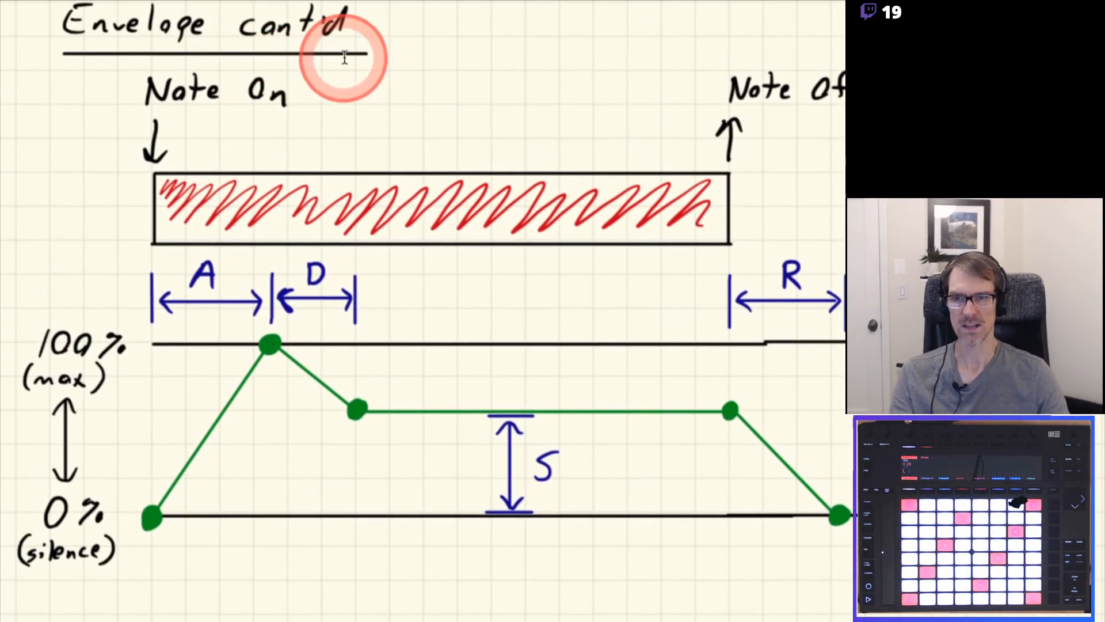
scroll(365, 5, "up", 1)
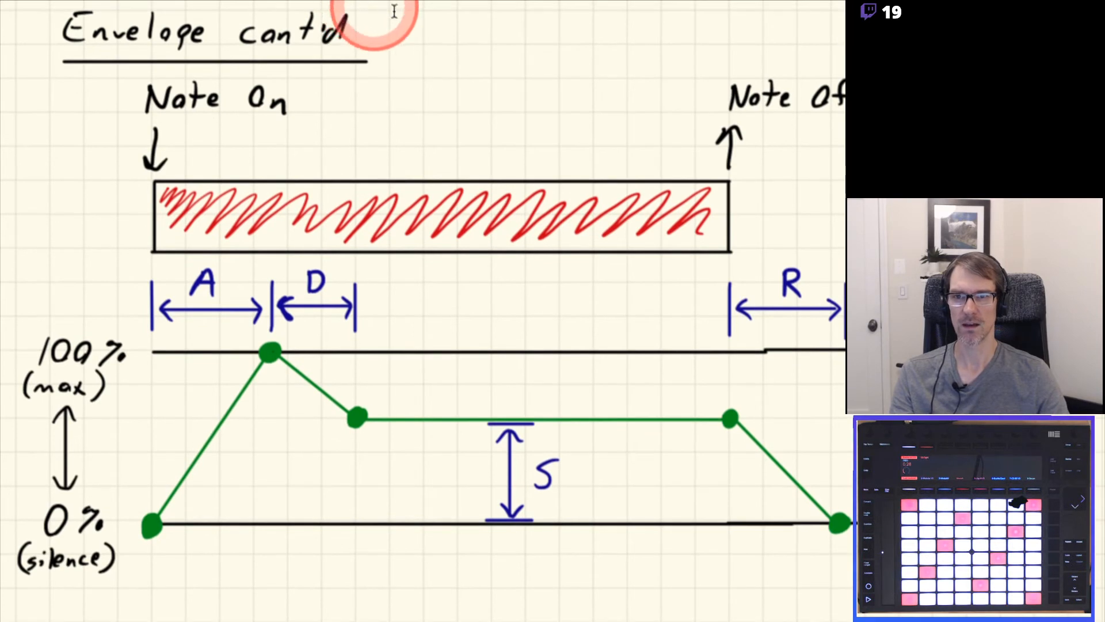
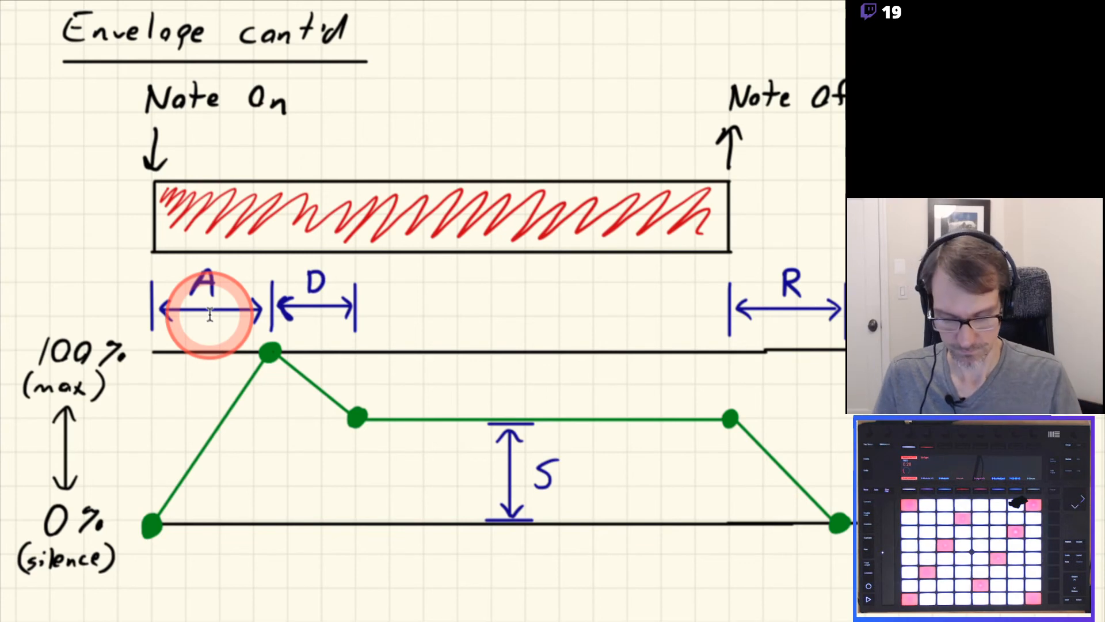
Switch back to Reaktor in Ableton Live and adjust the modulation A amount on the filter's cutoff
key("super+Tab")
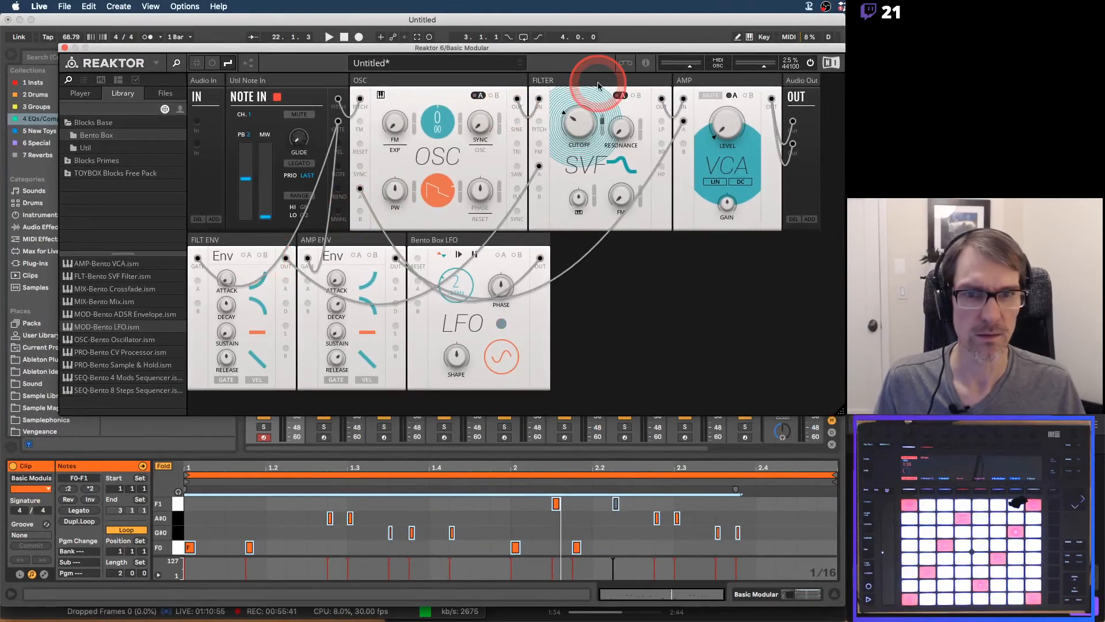
left_click_drag(601, 124, 581, 75)
Raise AMP ENV's sustain to maximum and set its attack and decay to 1.00 ms while playing notes
left_click(343, 333)
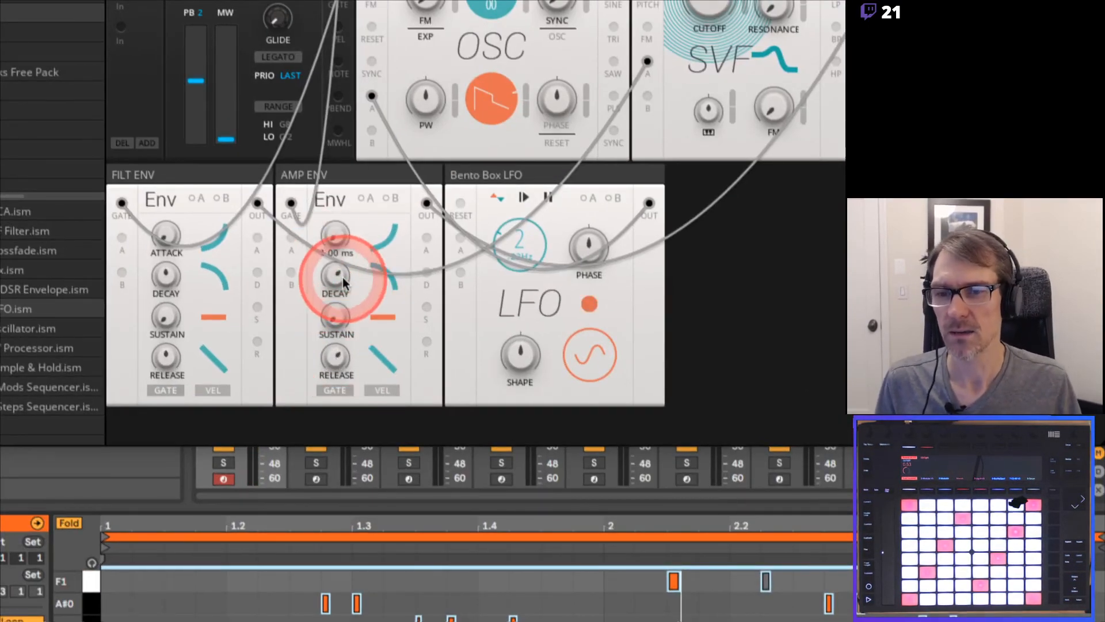
left_click_drag(336, 314, 350, 169)
left_click_drag(338, 312, 353, 167)
left_click_drag(335, 272, 339, 429)
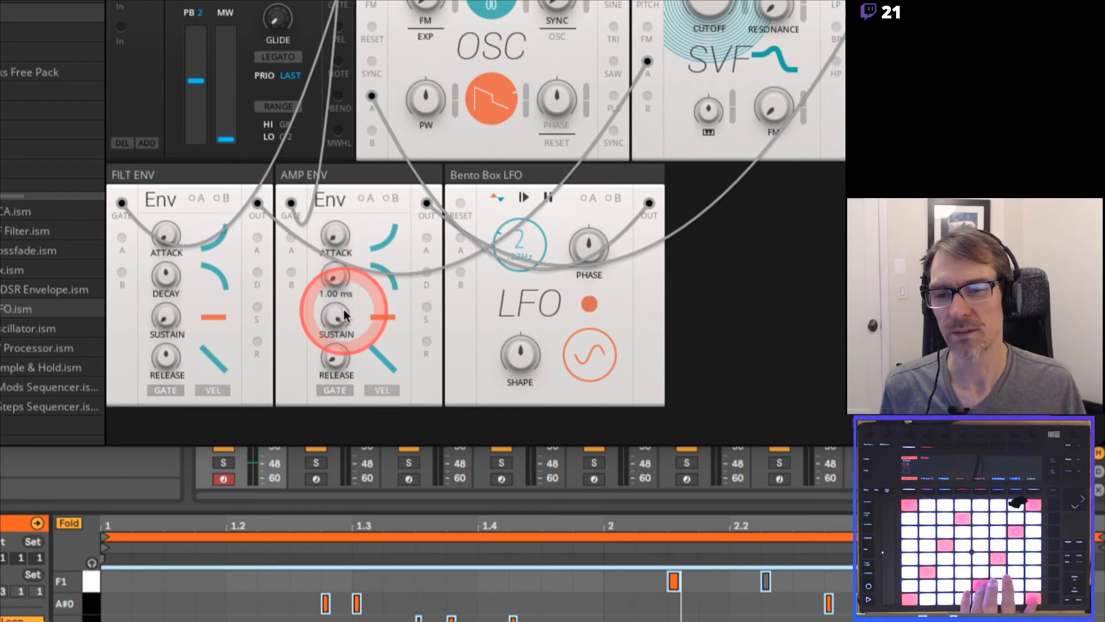
left_click_drag(339, 316, 340, 298)
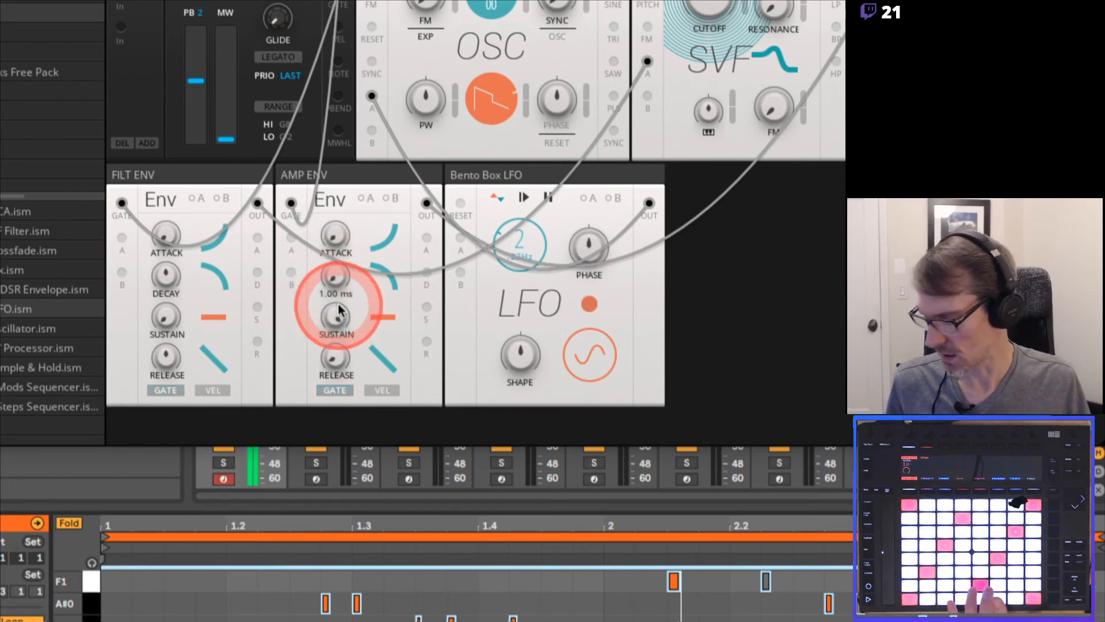
left_click_drag(347, 286, 333, 251)
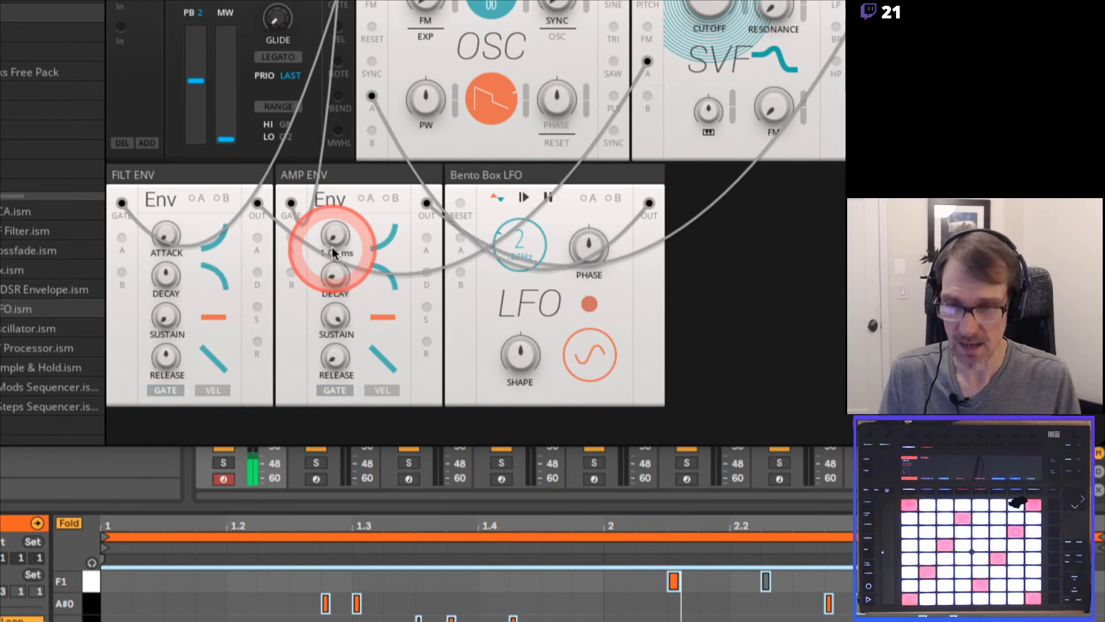
Check the sustain level on the ADSR diagram in the Synth Basics PDF and return to Ableton Live
key("alt+Tab")
scroll(23, 303, "left", 3)
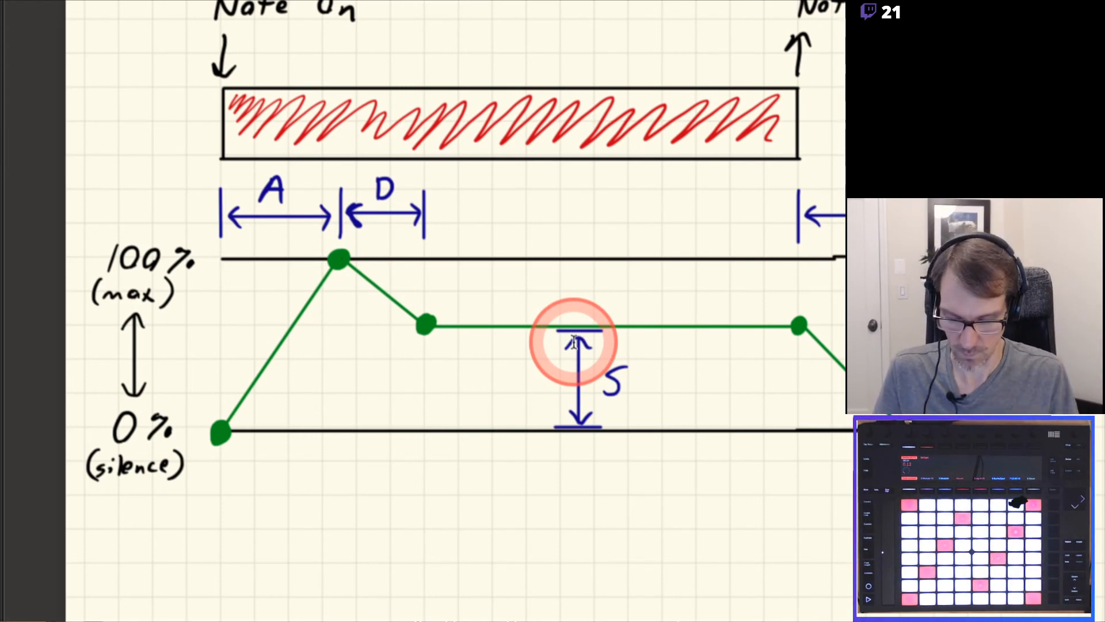
key("super+Tab")
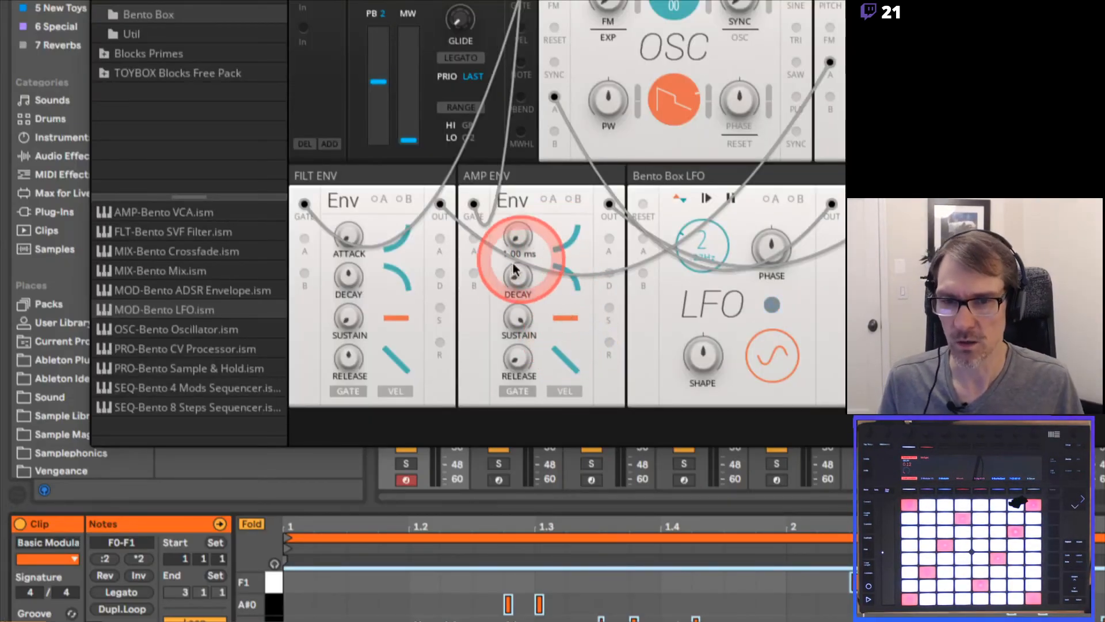
Set AMP ENV's sustain to about halfway and lengthen its decay to 861 ms
left_click_drag(518, 312, 531, 150)
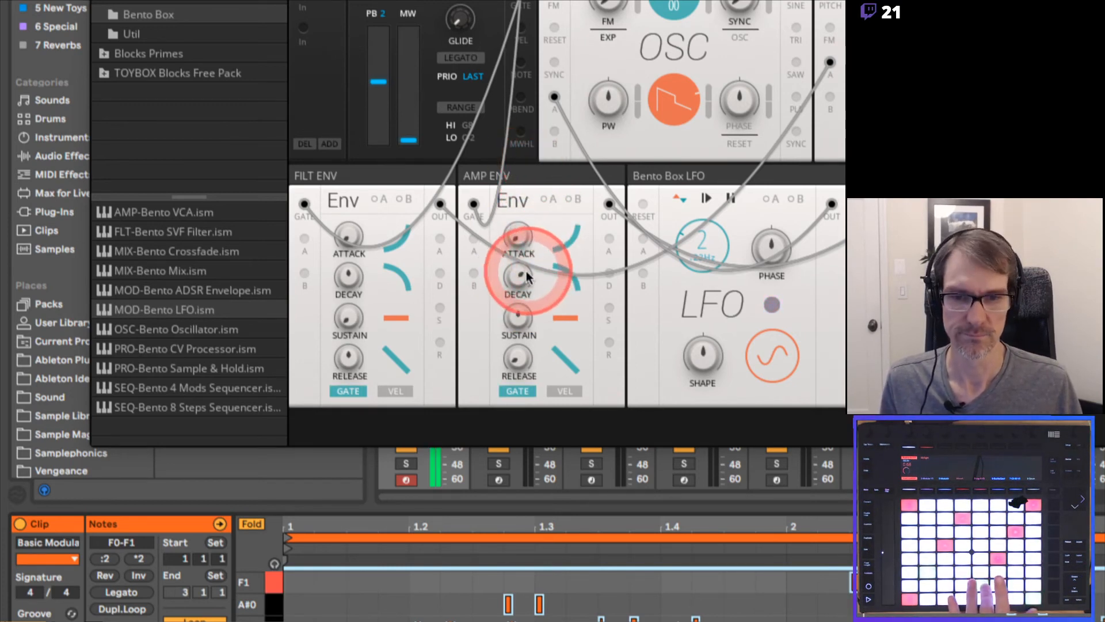
left_click_drag(526, 272, 527, 264)
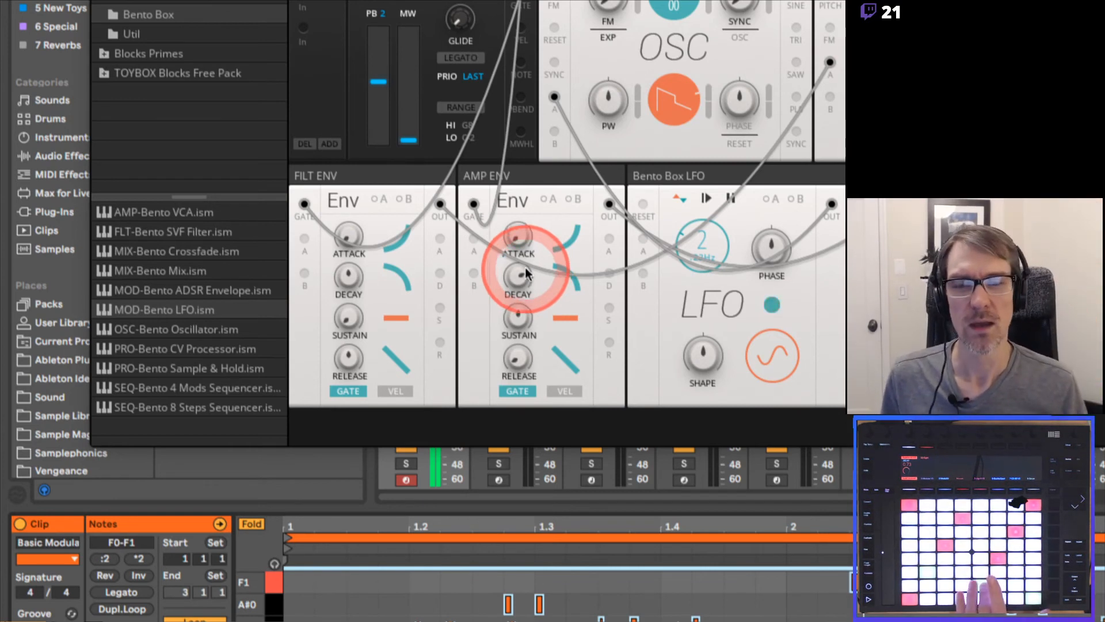
Lengthen AMP ENV's attack to about 1.11 s and audition it with held notes
left_click(518, 237)
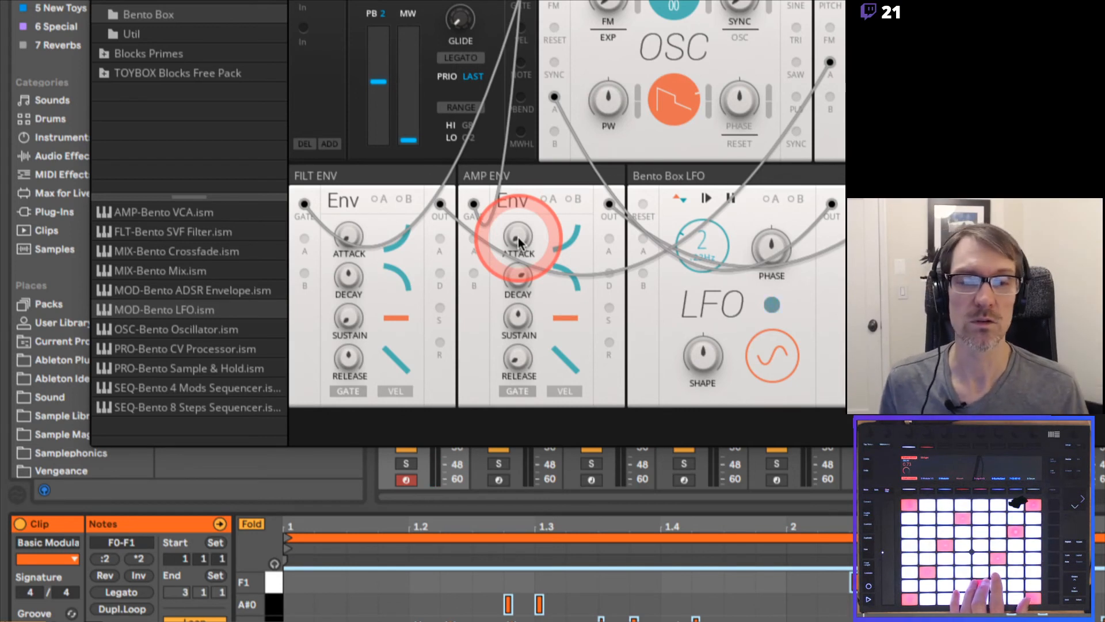
left_click_drag(518, 237, 517, 220)
left_click_drag(554, 232, 520, 239)
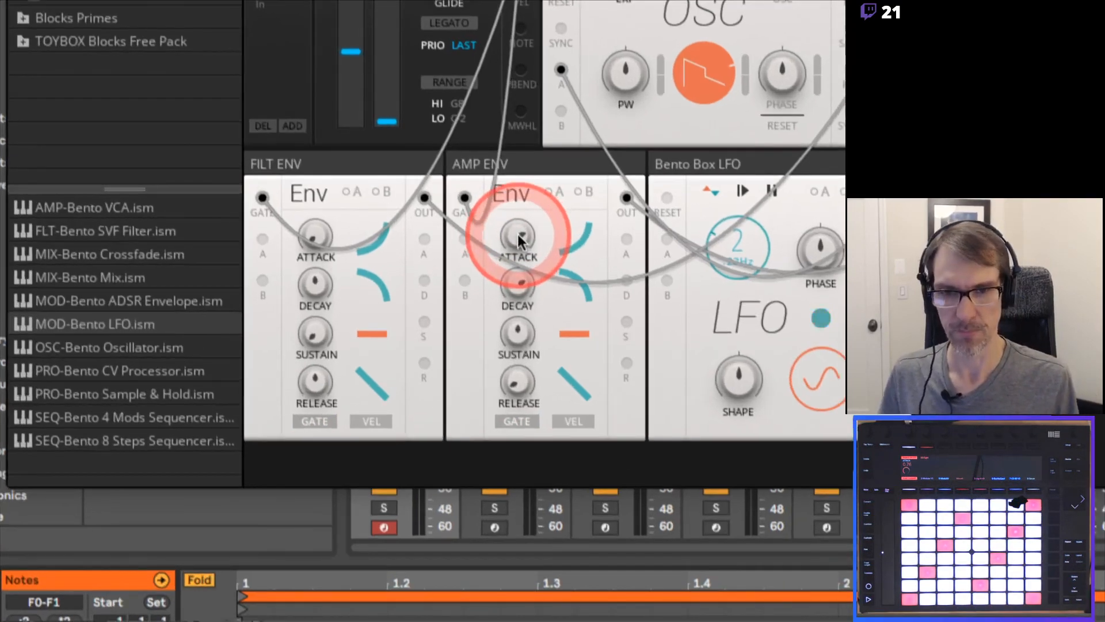
left_click_drag(518, 235, 519, 232)
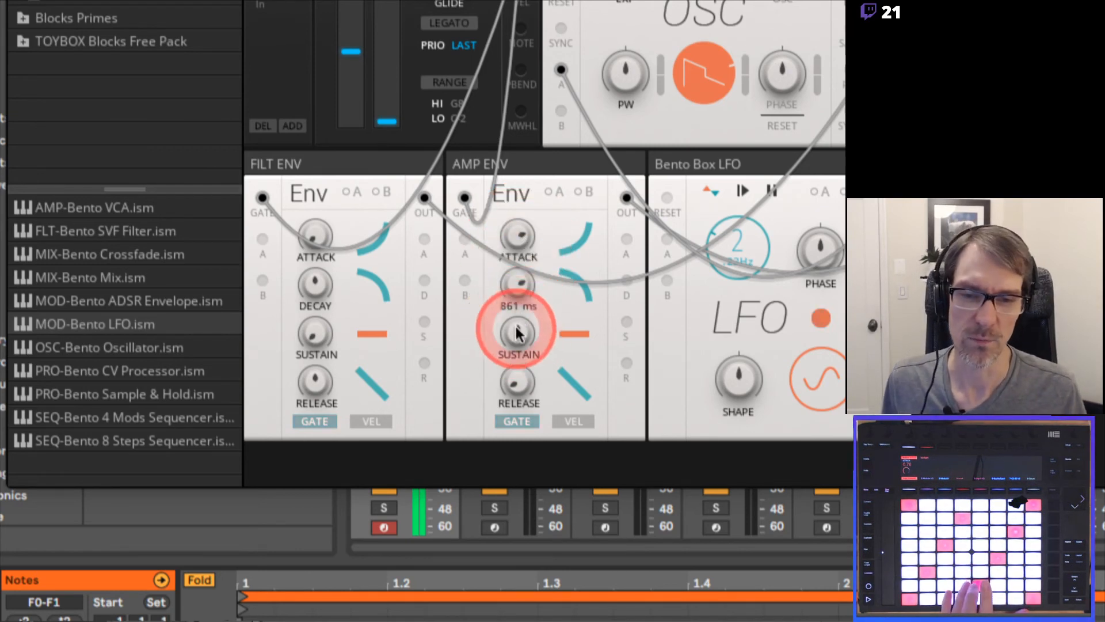
Compare AMP ENV's sustain at maximum and at about halfway, and check the decay segment on the PDF's ADSR diagram
left_click_drag(508, 320, 520, 195)
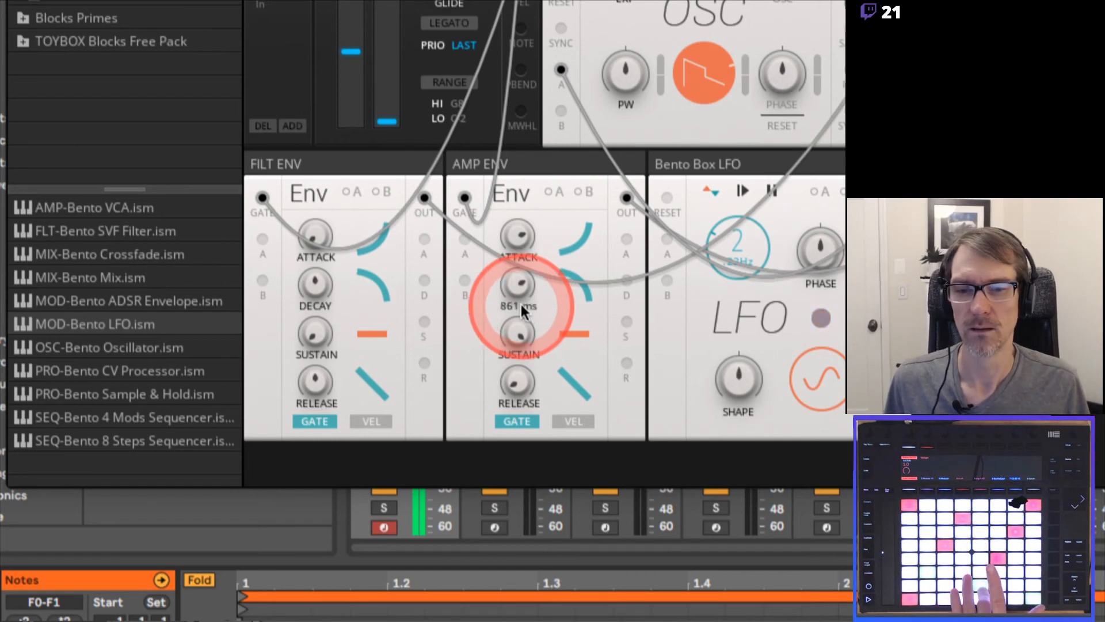
mouse_move(519, 336)
left_mouse_down()
mouse_move(508, 390)
mouse_move(513, 328)
mouse_move(510, 396)
mouse_move(515, 332)
mouse_move(516, 341)
left_mouse_up()
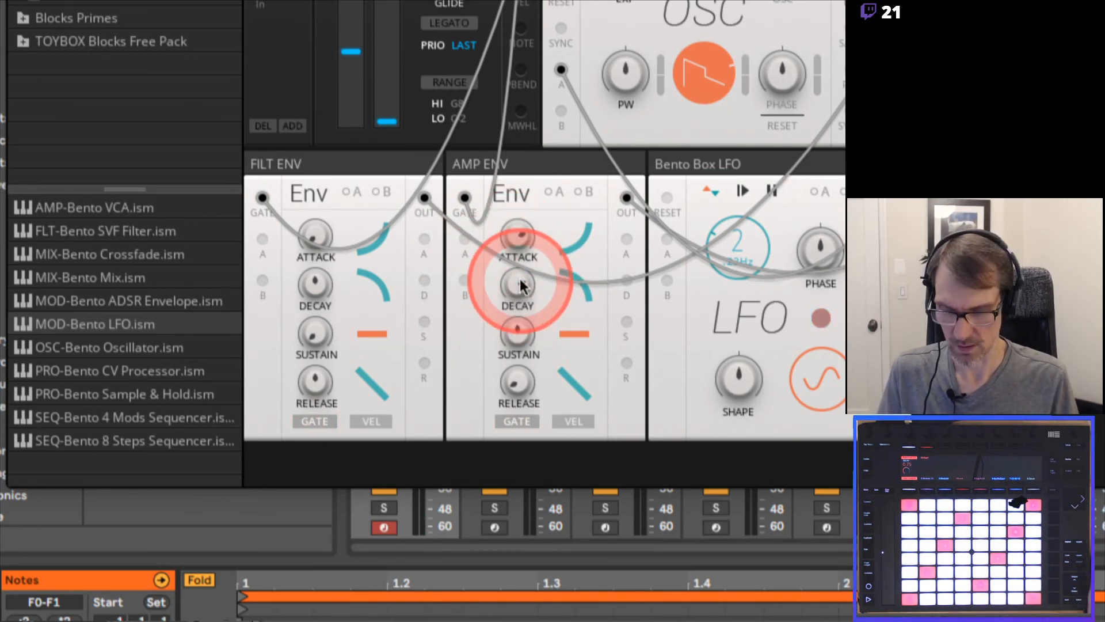
key("super+Tab")
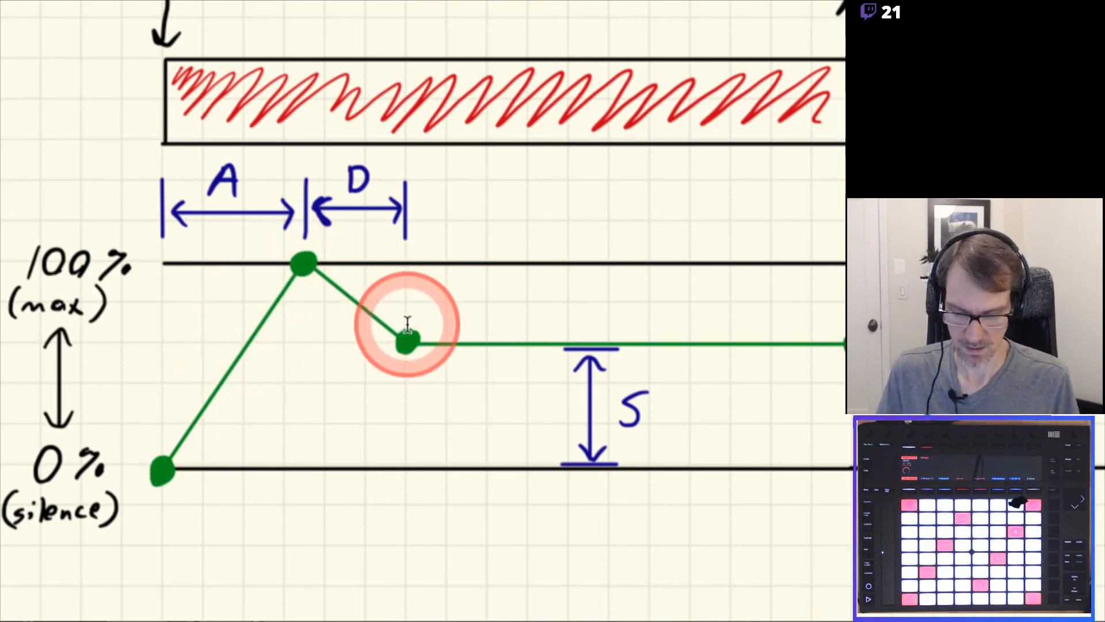
key("super+Tab")
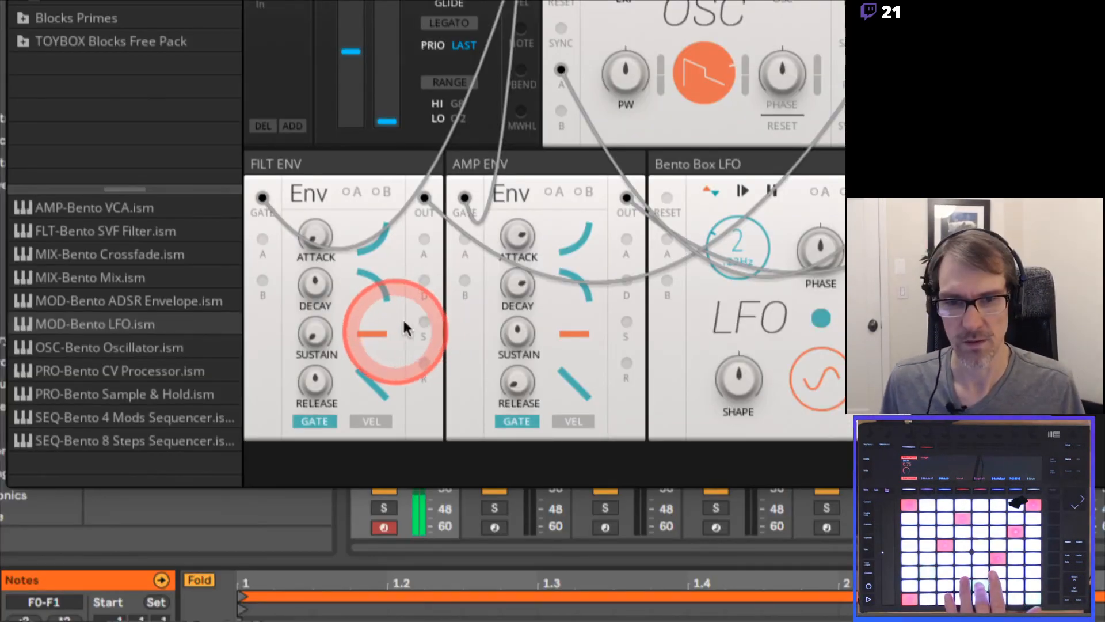
Audition AMP ENV's decay at 2.05 ms and 273 ms, and set both its decay and attack to long times
mouse_move(516, 282)
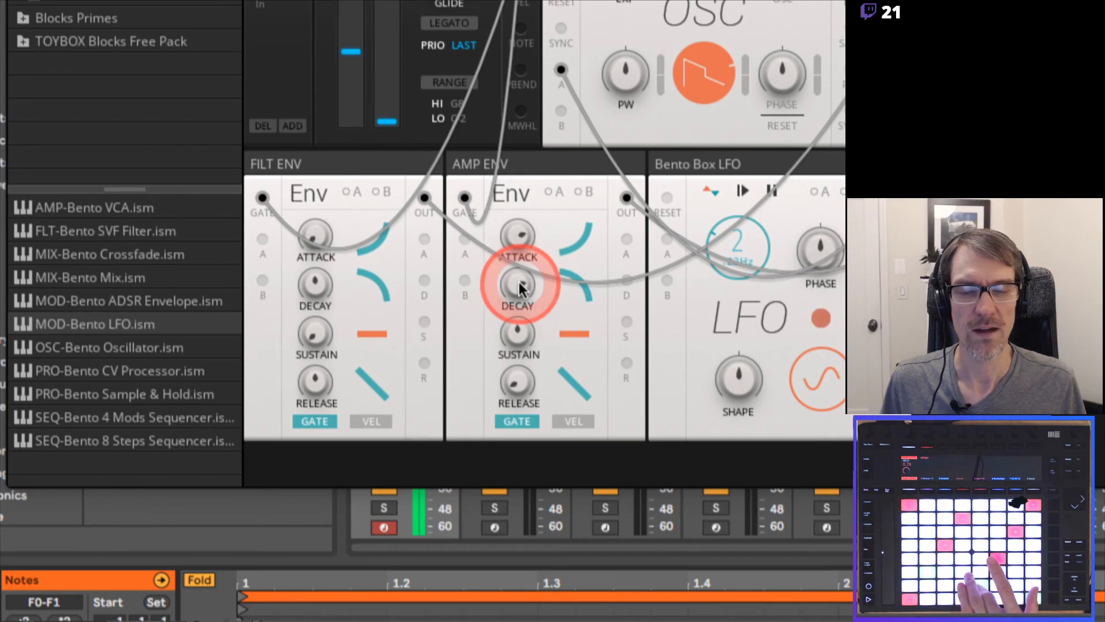
mouse_move(518, 282)
left_mouse_down()
mouse_move(506, 308)
mouse_move(518, 370)
mouse_move(506, 259)
mouse_move(520, 303)
left_mouse_up()
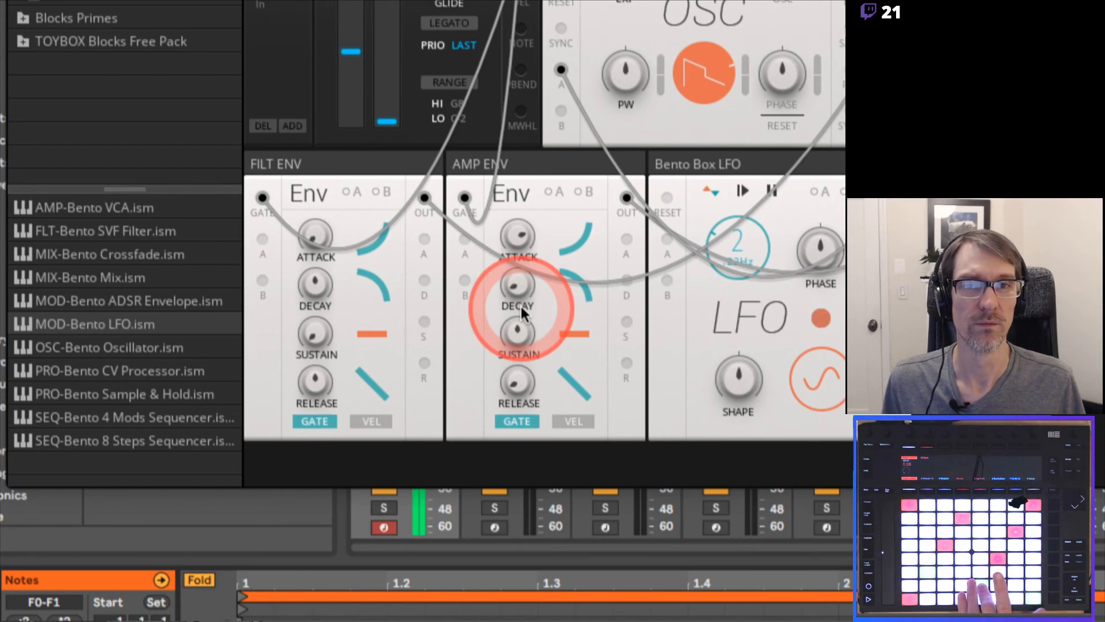
left_click_drag(521, 306, 521, 307)
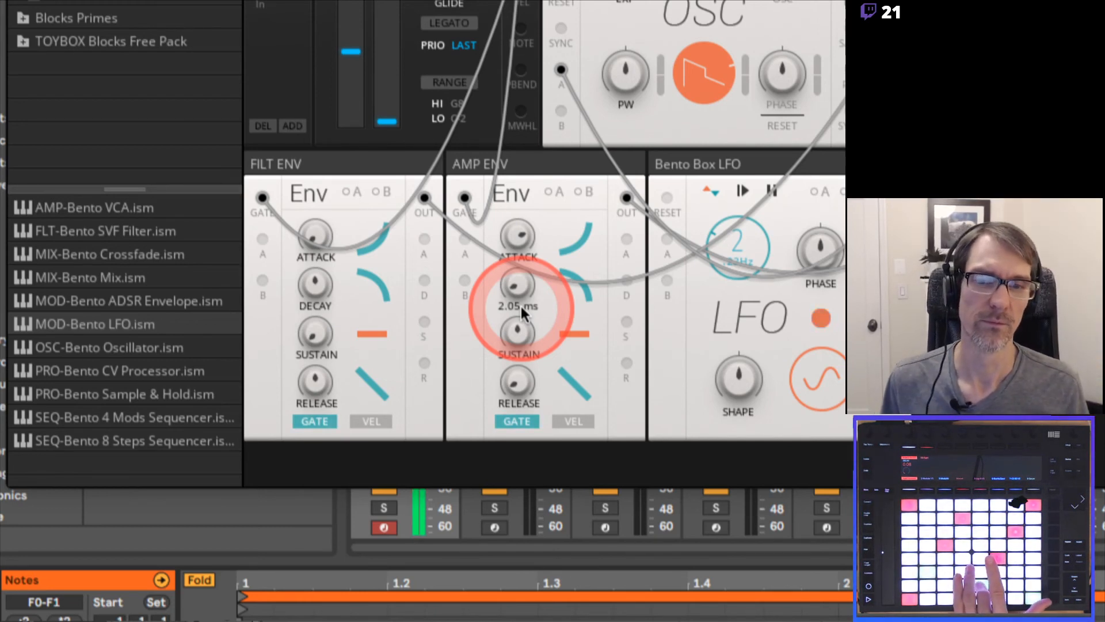
left_click_drag(513, 288, 524, 215)
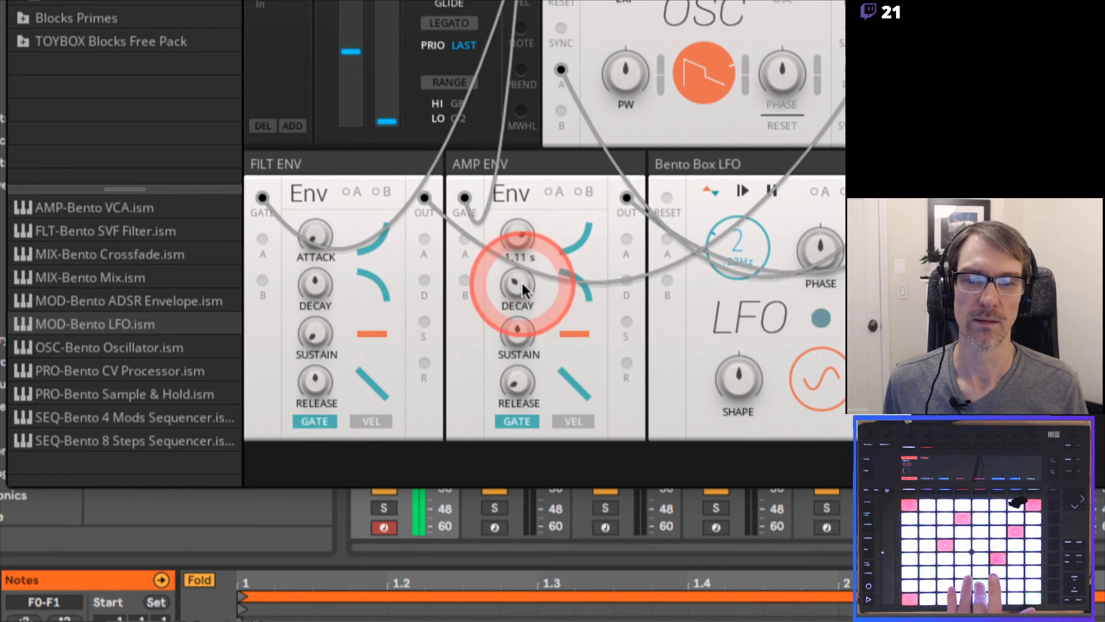
left_click_drag(521, 282, 513, 205)
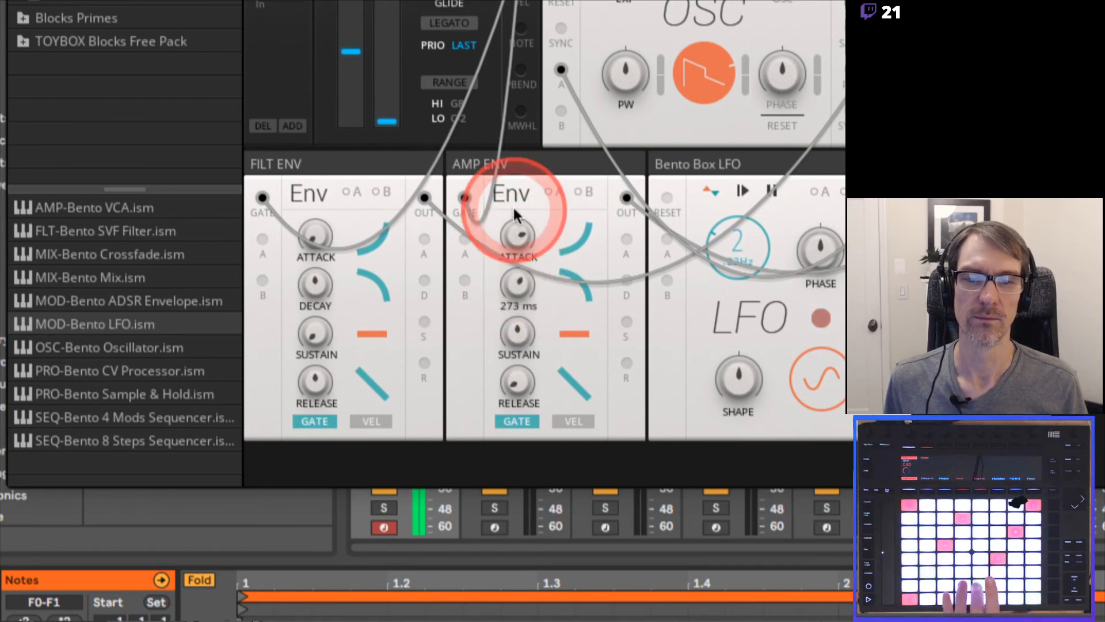
left_click_drag(518, 282, 563, 228)
left_click(520, 237)
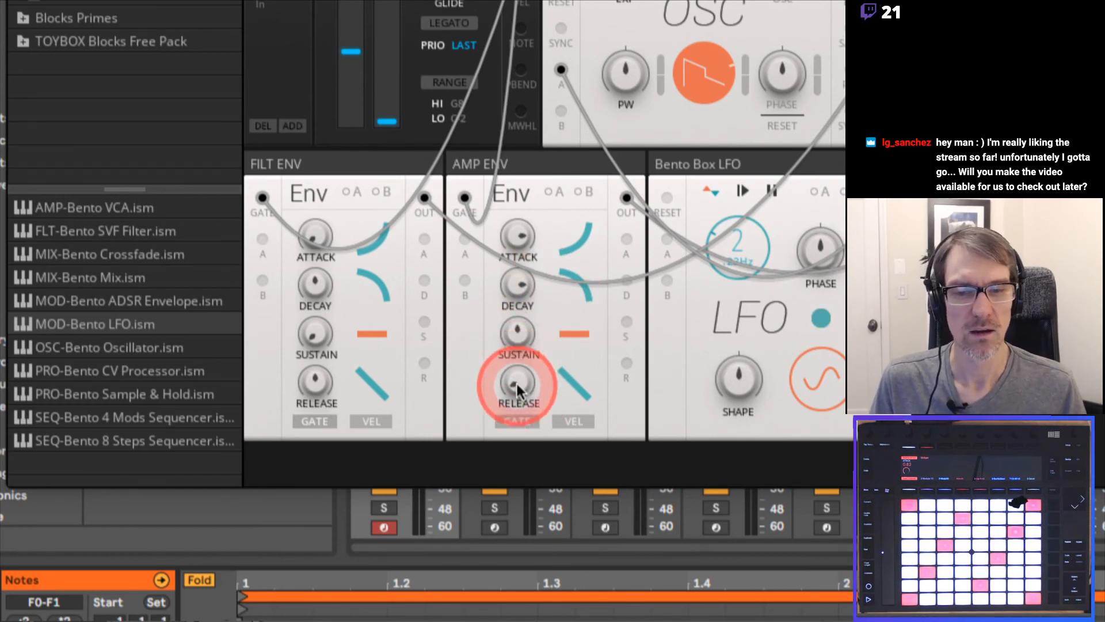
Lengthen AMP ENV's release and fine-tune it by ear, checking it against the ADSR diagram in the PDF
left_click_drag(517, 383, 511, 306)
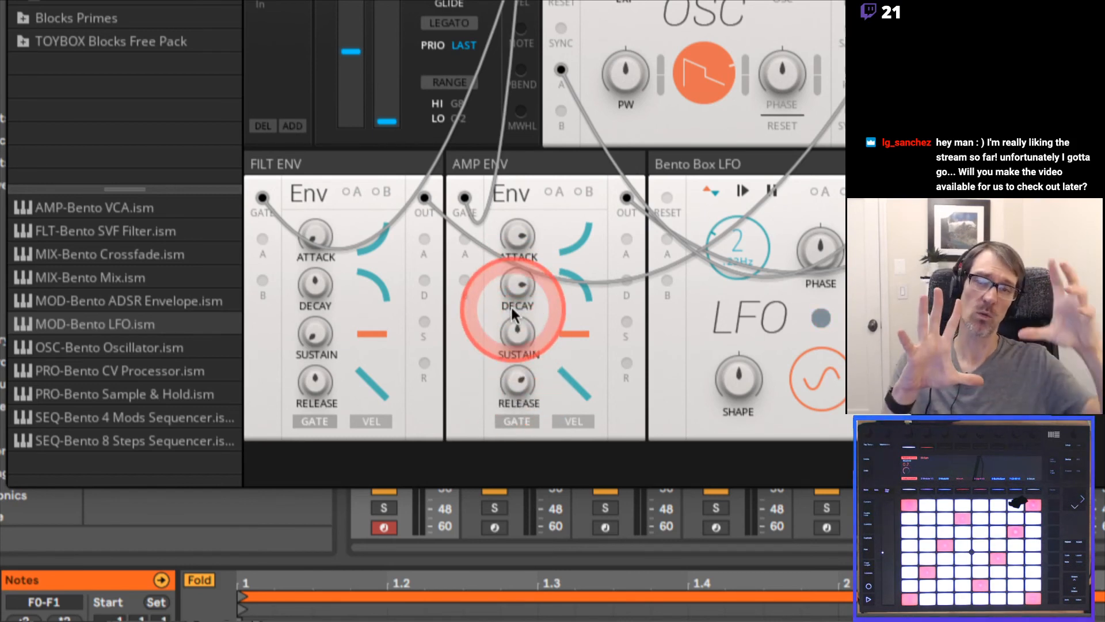
key("super+Tab")
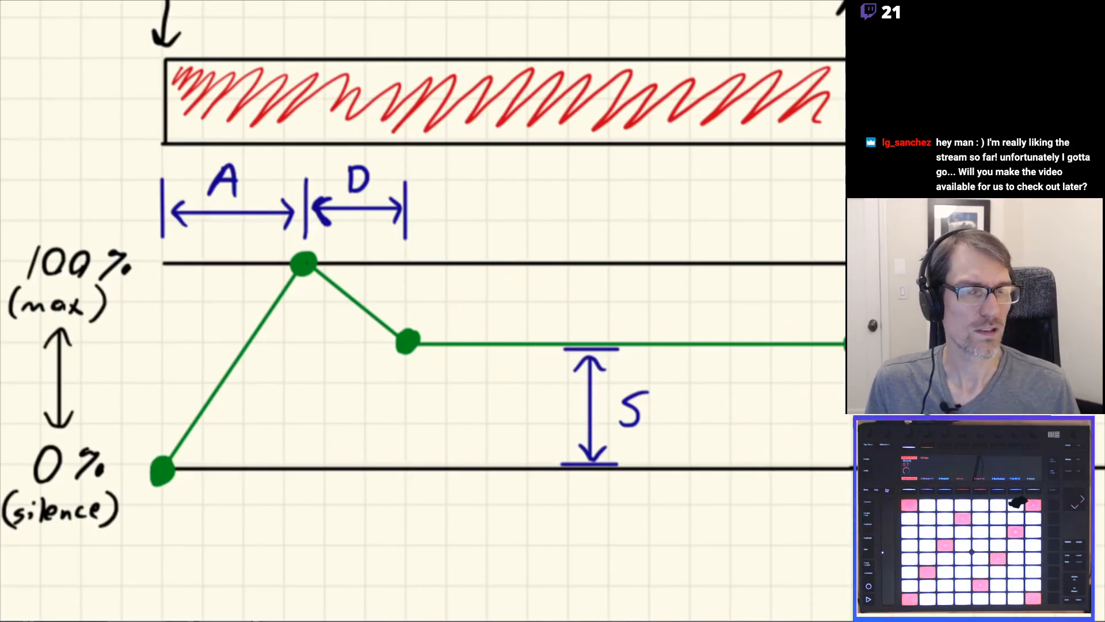
scroll(423, 311, "up", 3)
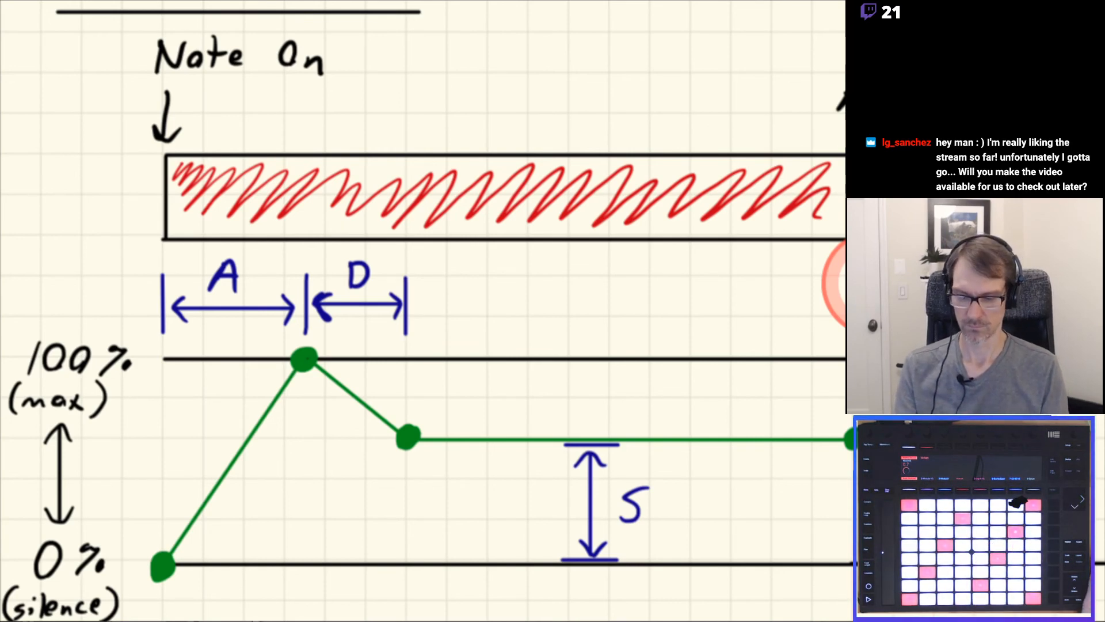
key("alt+Tab")
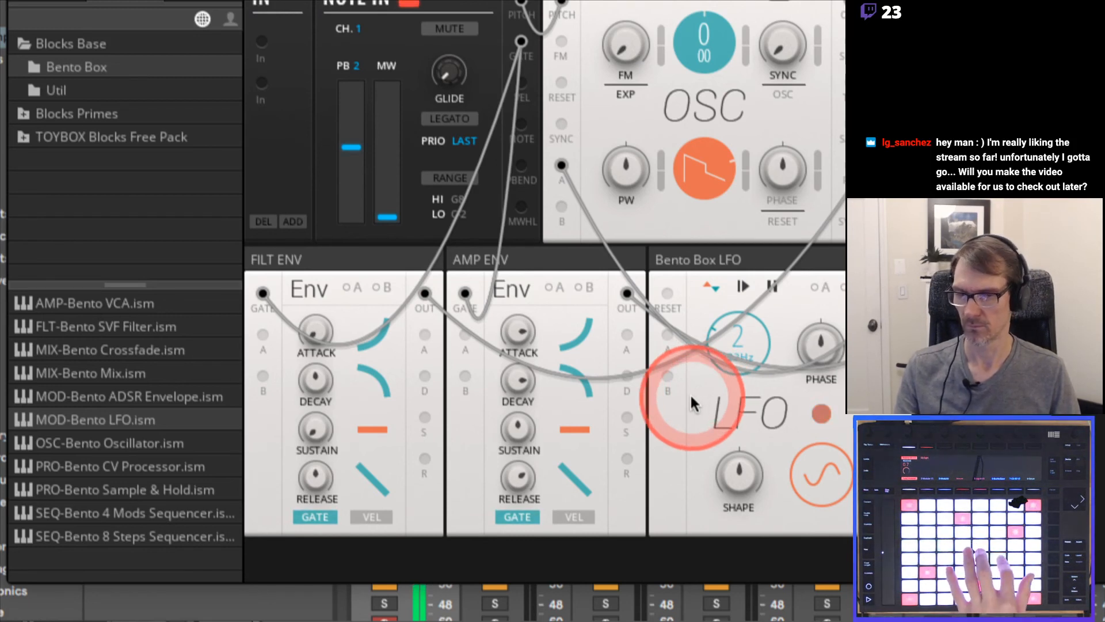
left_click(518, 462)
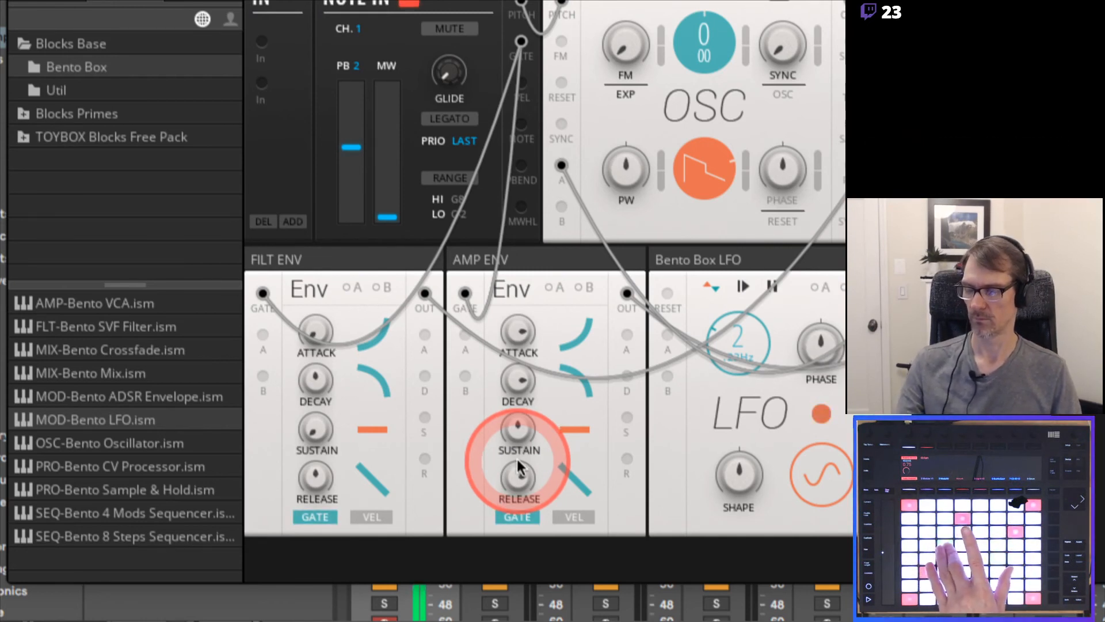
left_click_drag(517, 465, 508, 478)
Switch to the Synth Basics PDF, review the Envelope cont'd page and go on to the LFO page
key("super+Tab")
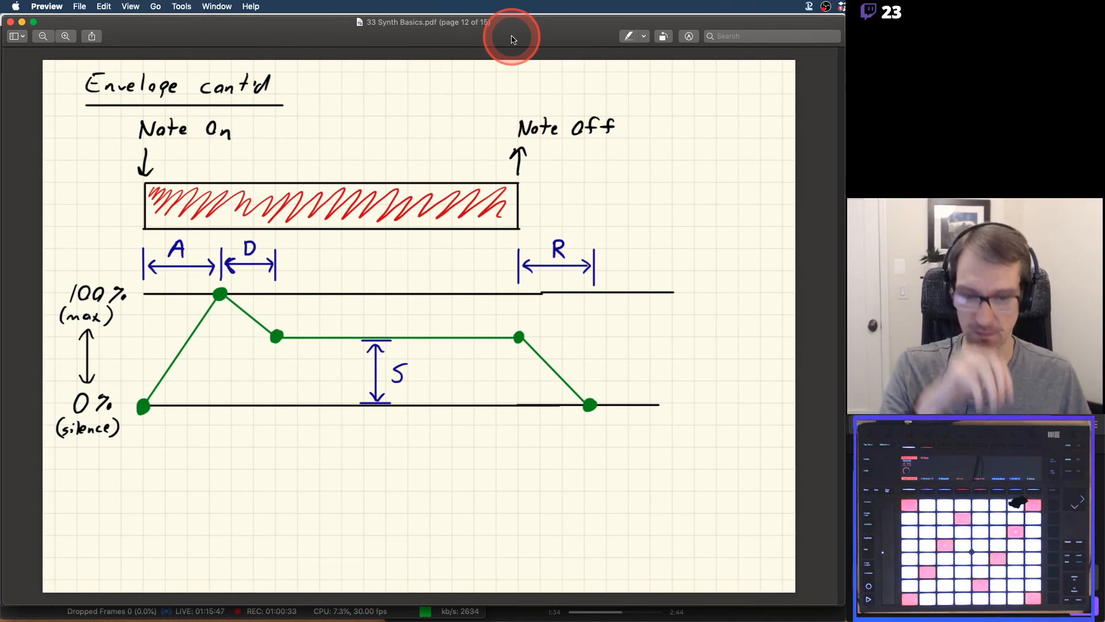
key("Right")
key("Left")
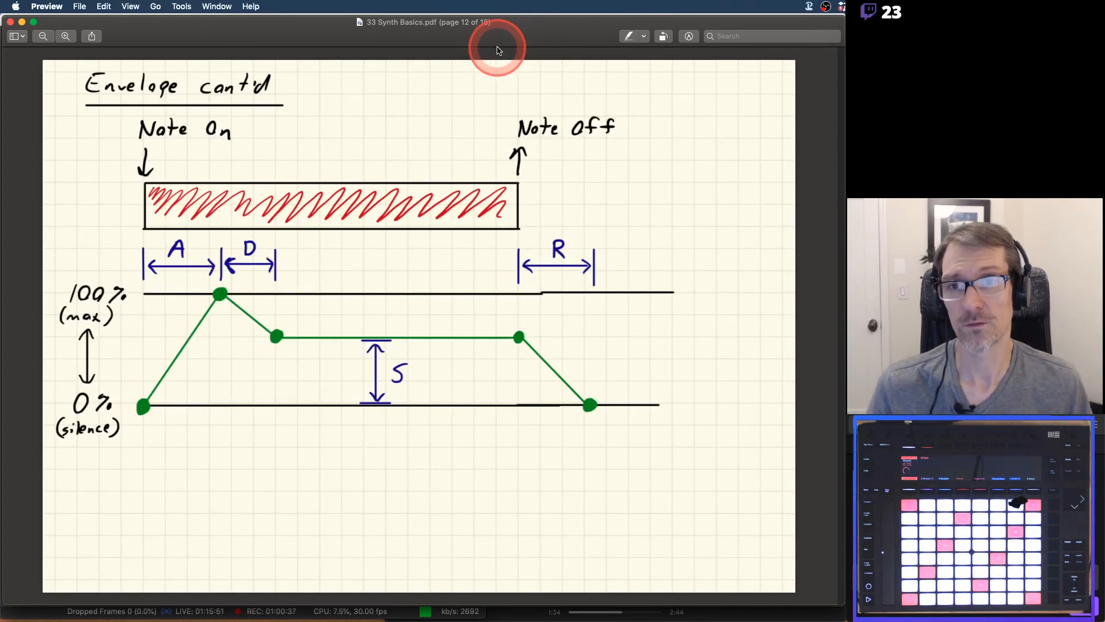
key("Left")
key("Right")
key("Right")
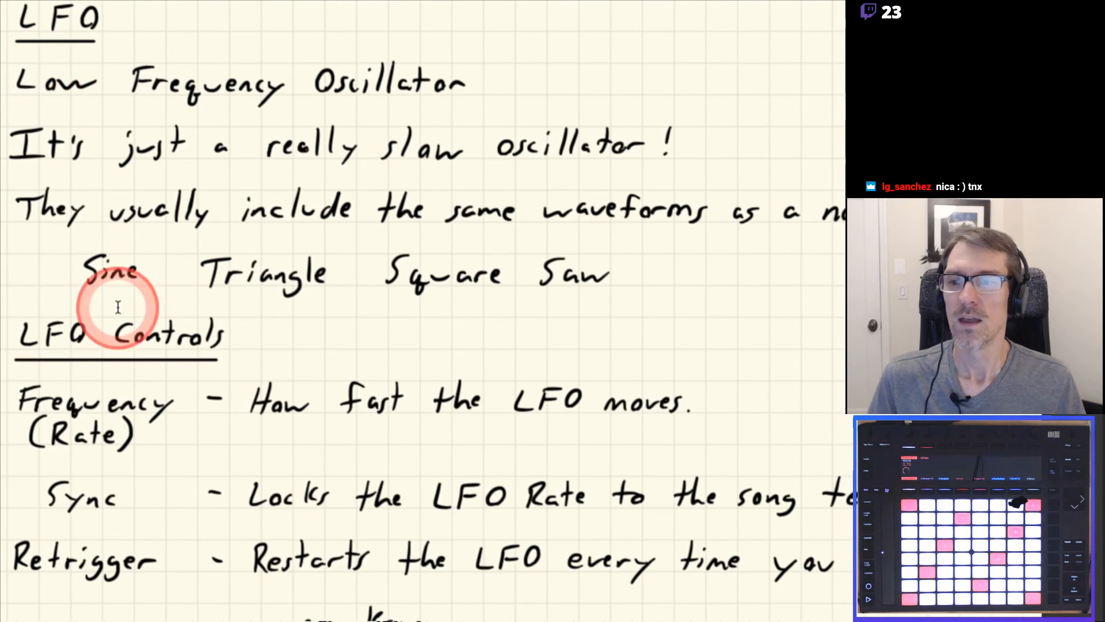
Read the LFO Controls notes on frequency, sync and retrigger, and glance at the Routing page
scroll(193, 598, "down", 1)
scroll(193, 601, "down", 1)
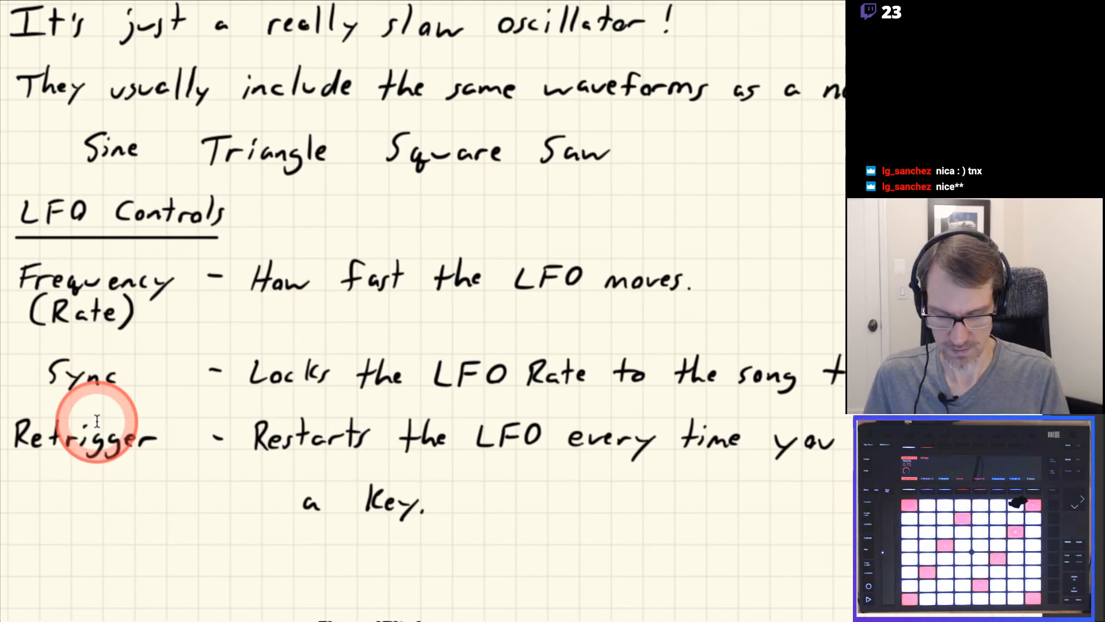
key("Right")
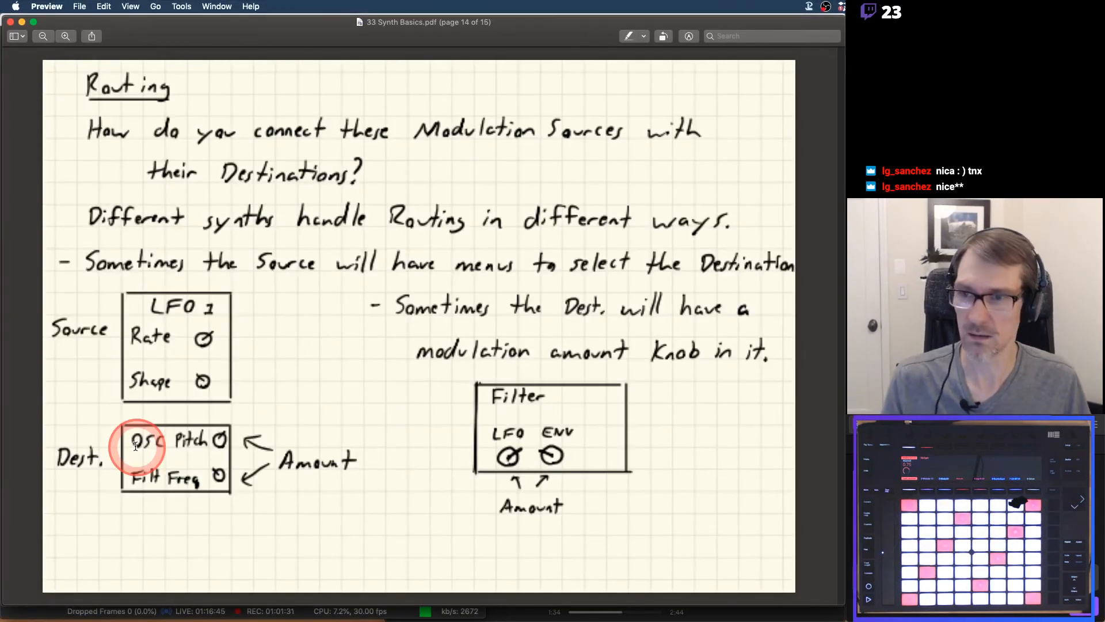
key("Left")
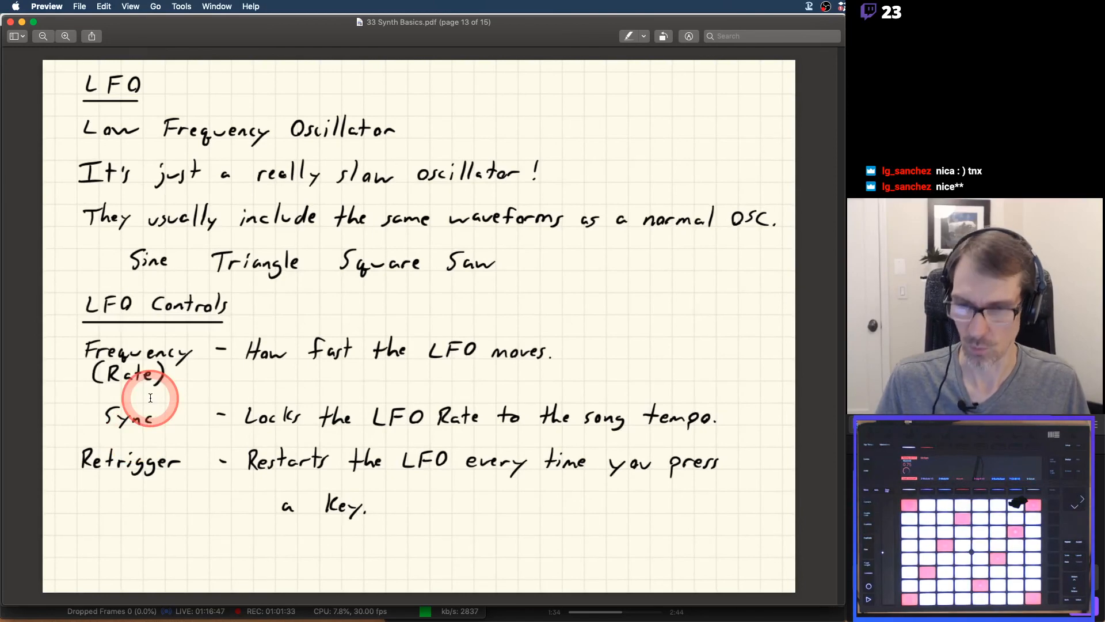
Return to Reaktor in Ableton Live and disconnect the Bento Box LFO's output from OSC's A input
key("super+Tab")
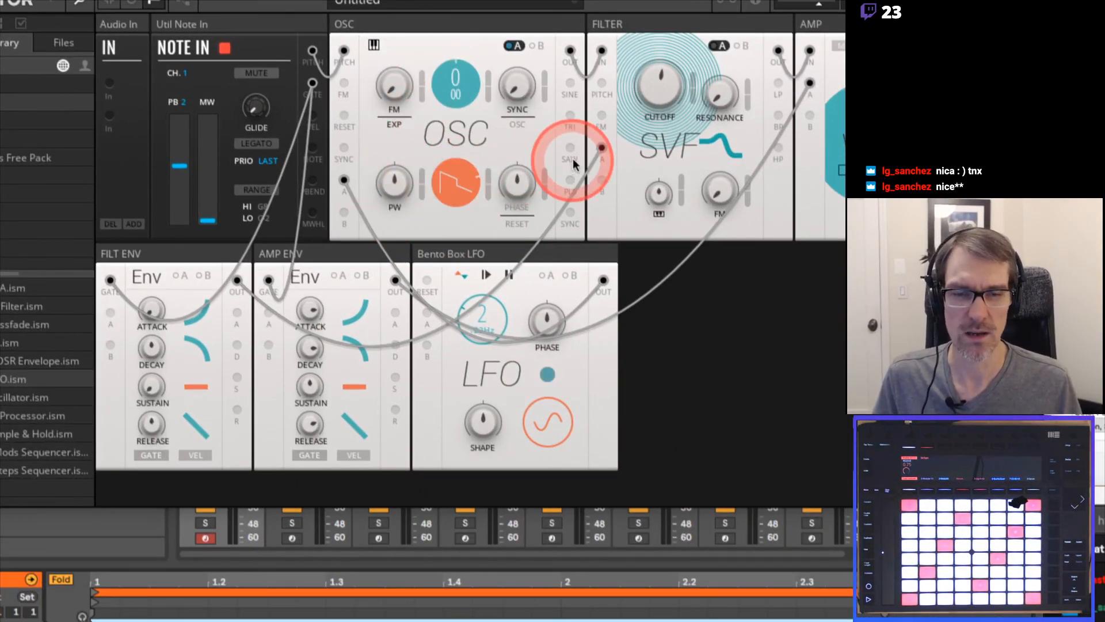
left_click_drag(344, 180, 603, 185)
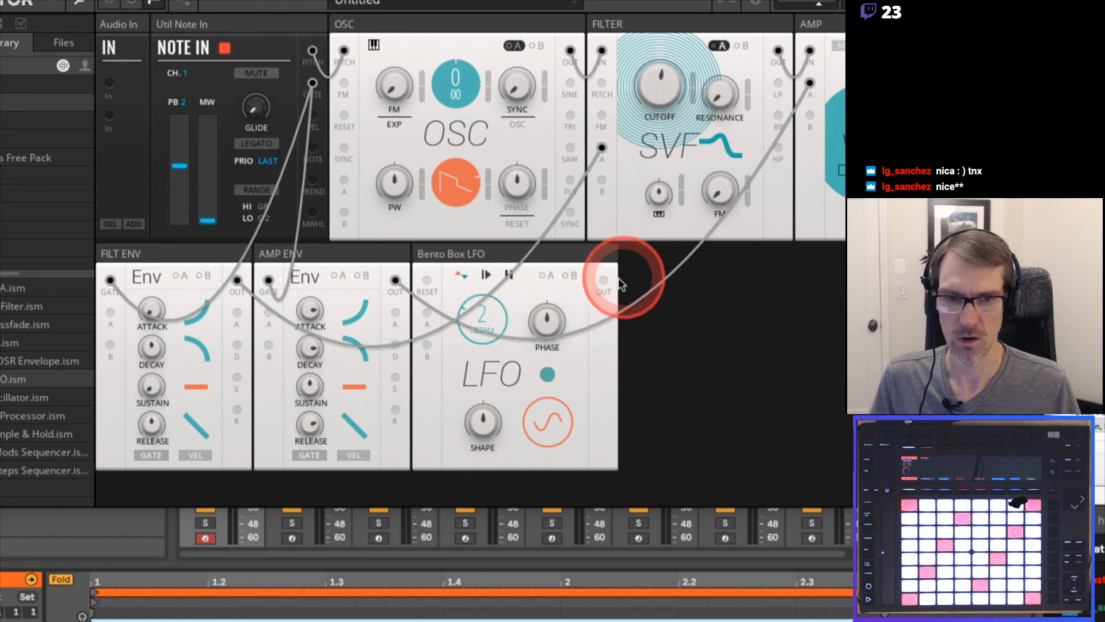
Route the Bento Box LFO's output into the SVF filter's B input to modulate cutoff, and raise the LFO rate to about 9 Hz
left_click_drag(602, 280, 602, 180)
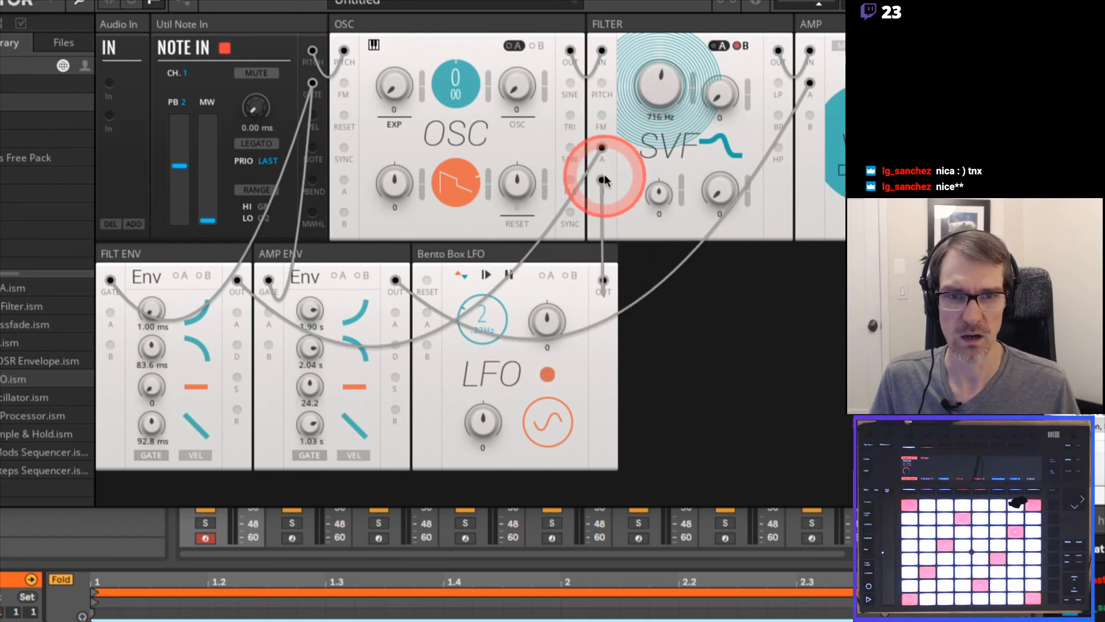
left_click(741, 44)
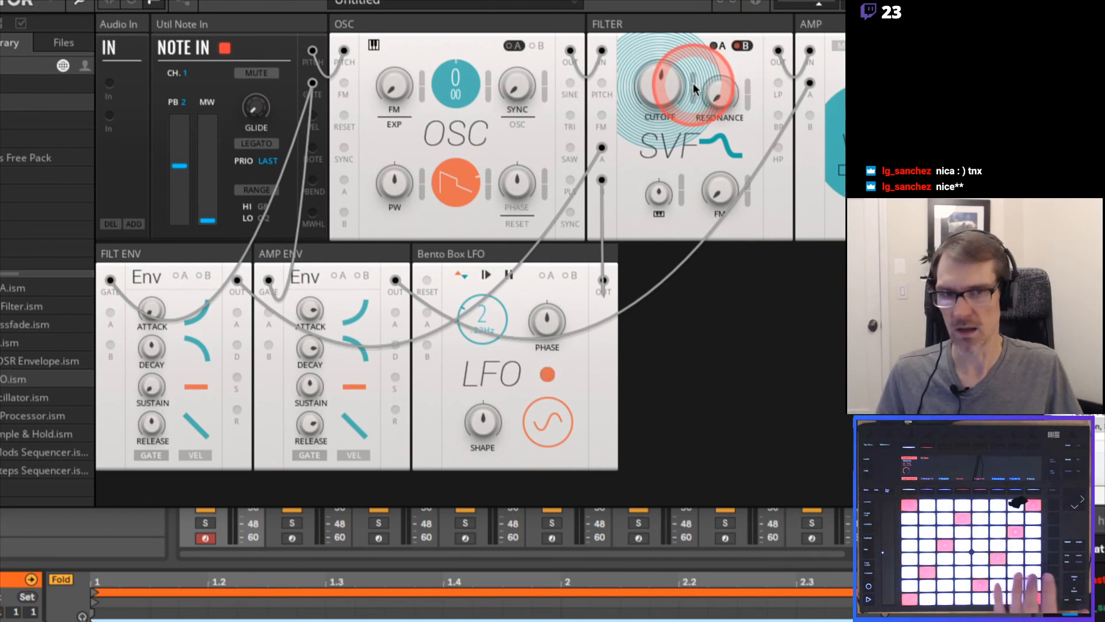
mouse_move(694, 85)
left_mouse_down()
mouse_move(694, 37)
mouse_move(694, 67)
left_mouse_up()
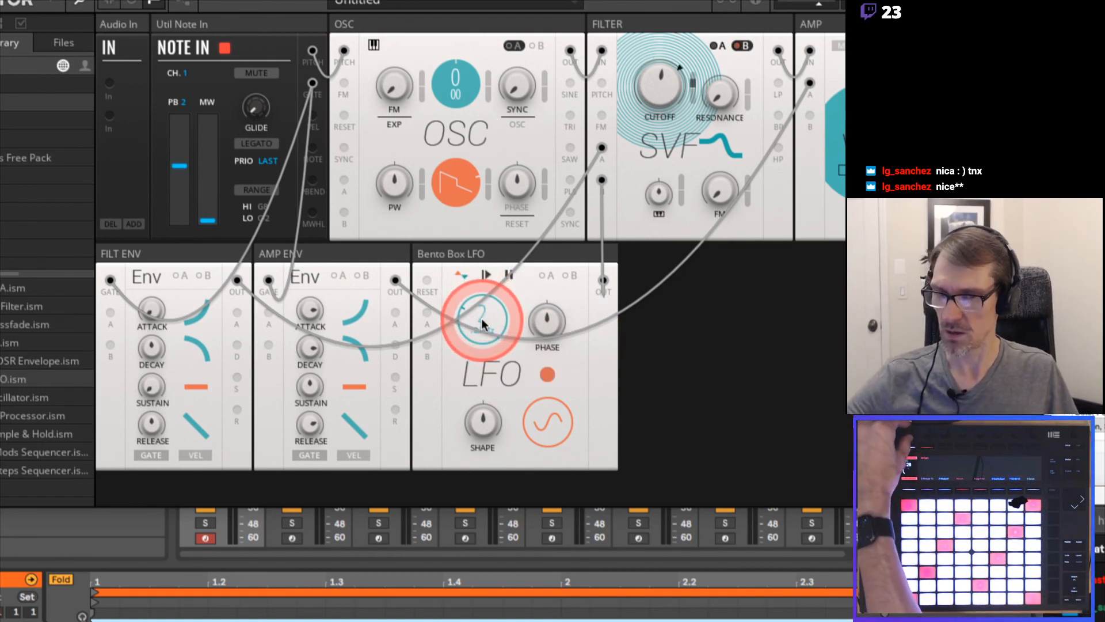
left_click_drag(481, 318, 481, 320)
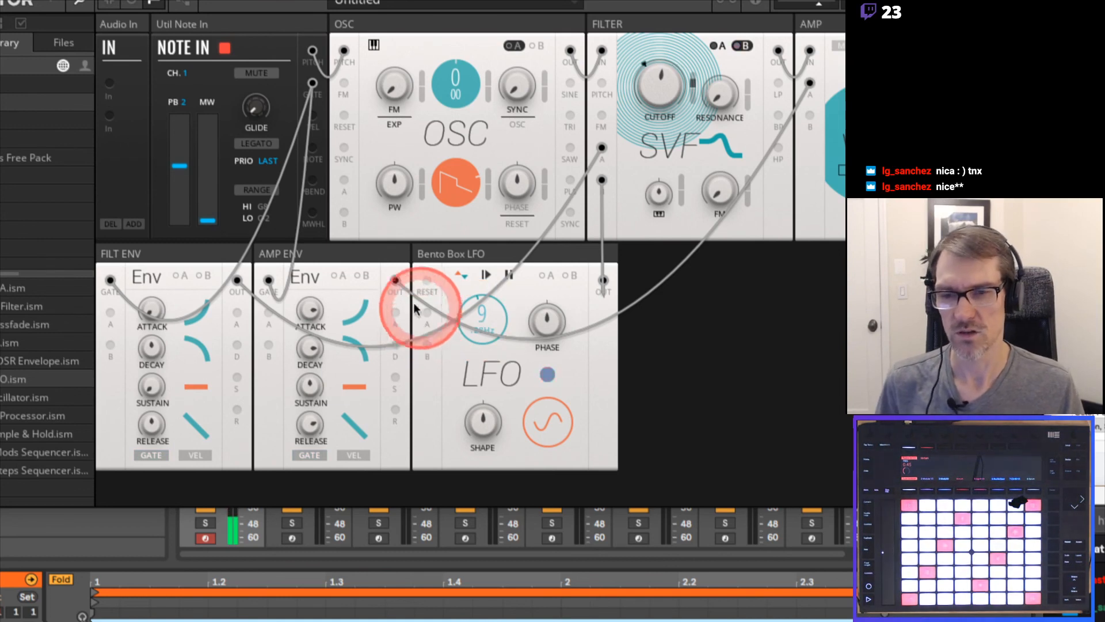
Set AMP ENV's attack to its minimum, shorten its release, and raise its sustain to 96.8
left_click_drag(311, 311, 301, 496)
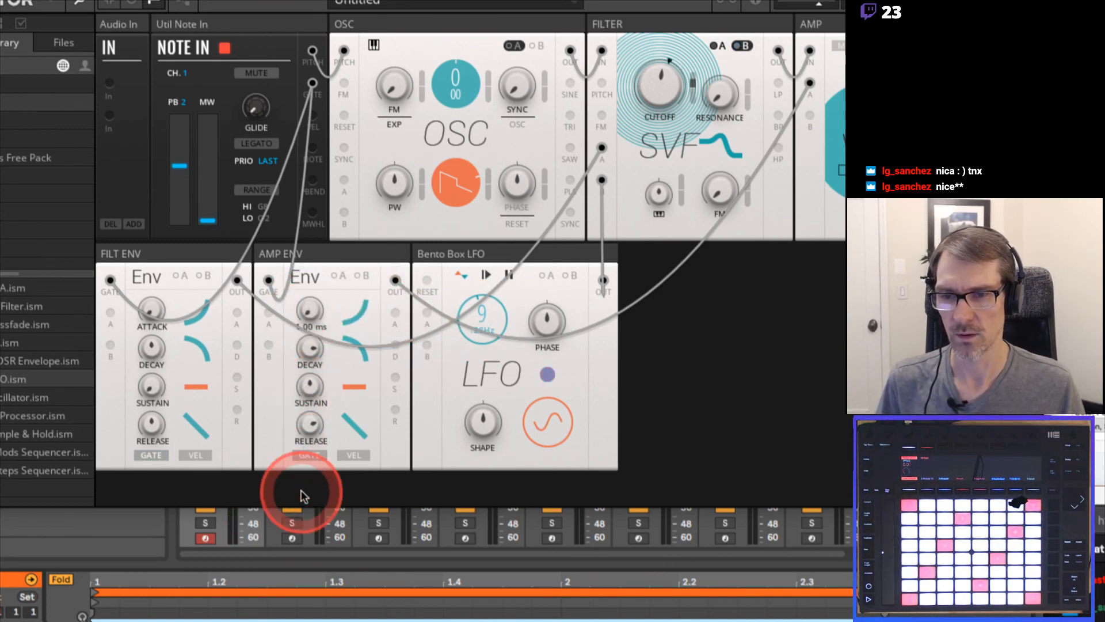
left_click_drag(309, 423, 305, 477)
left_click_drag(312, 382, 316, 251)
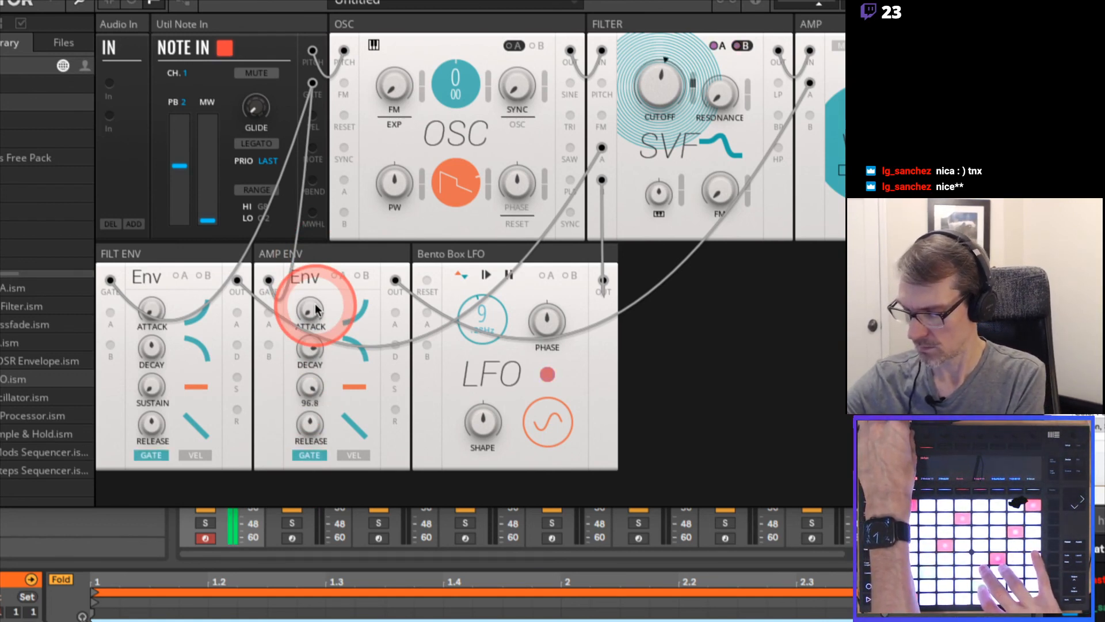
left_click(499, 281)
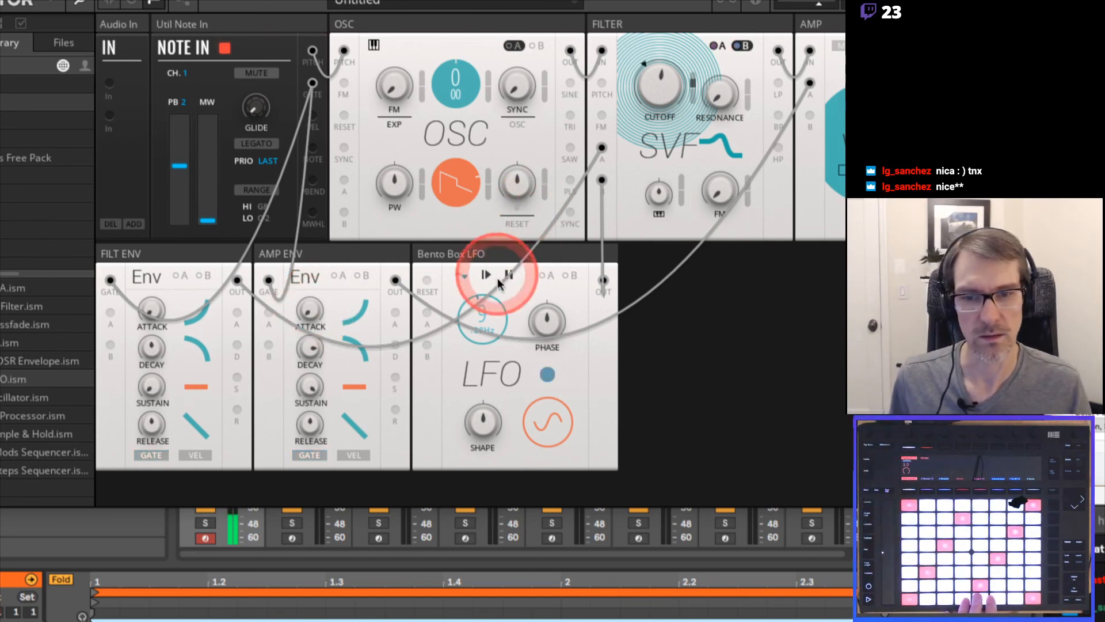
left_click(757, 304)
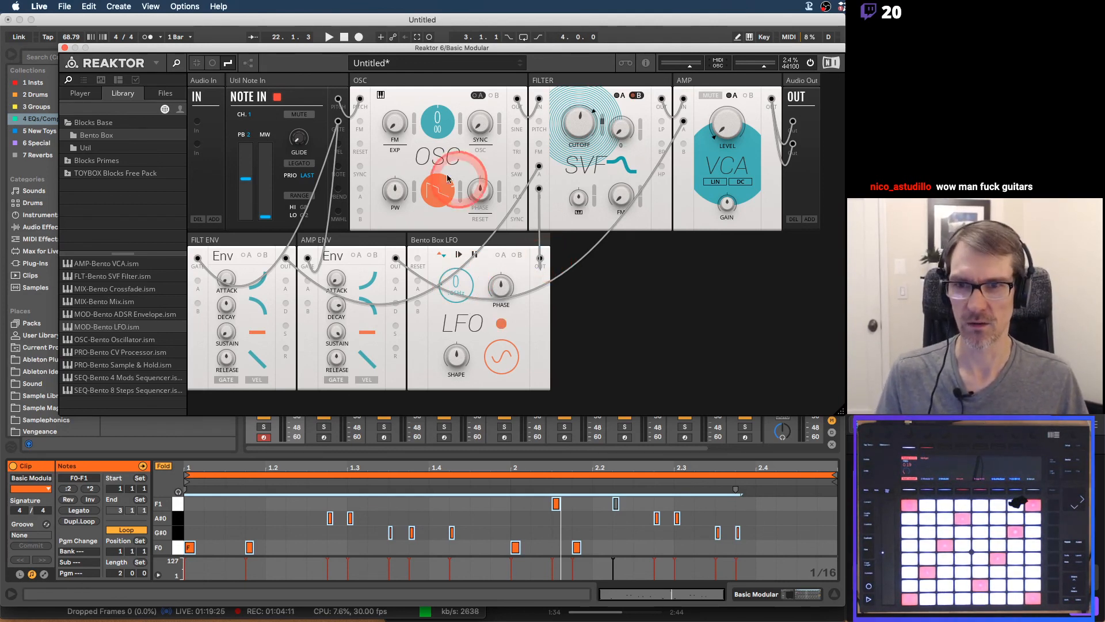
Switch to the Synth Basics PDF in Preview and read the Routing and Routing cont'd pages on modulation sources, destinations and amounts
key("super+Tab")
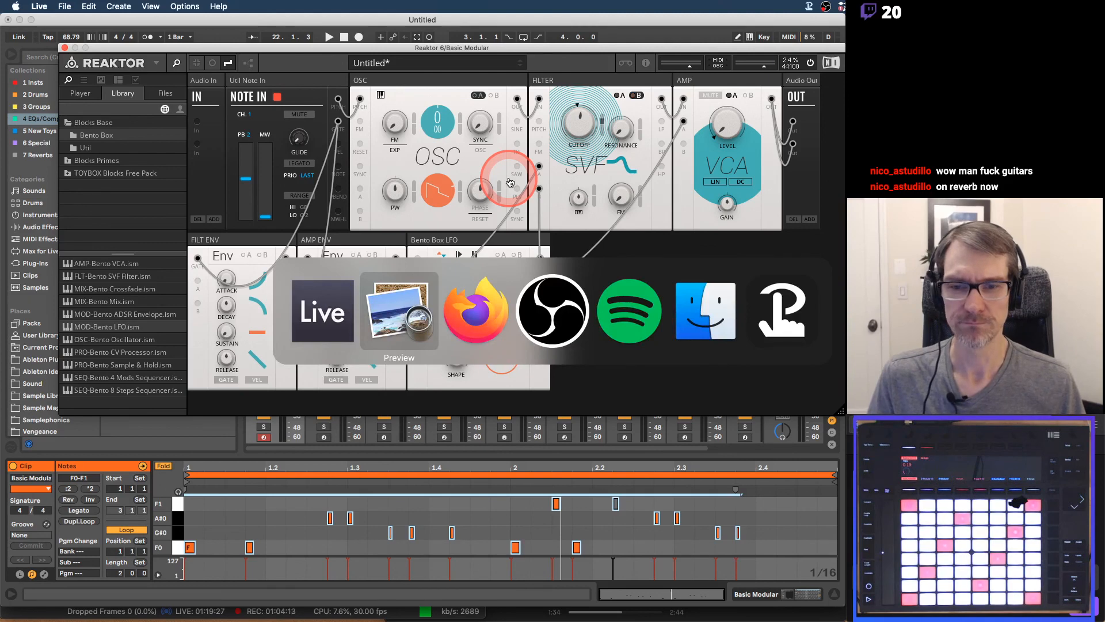
key("Down")
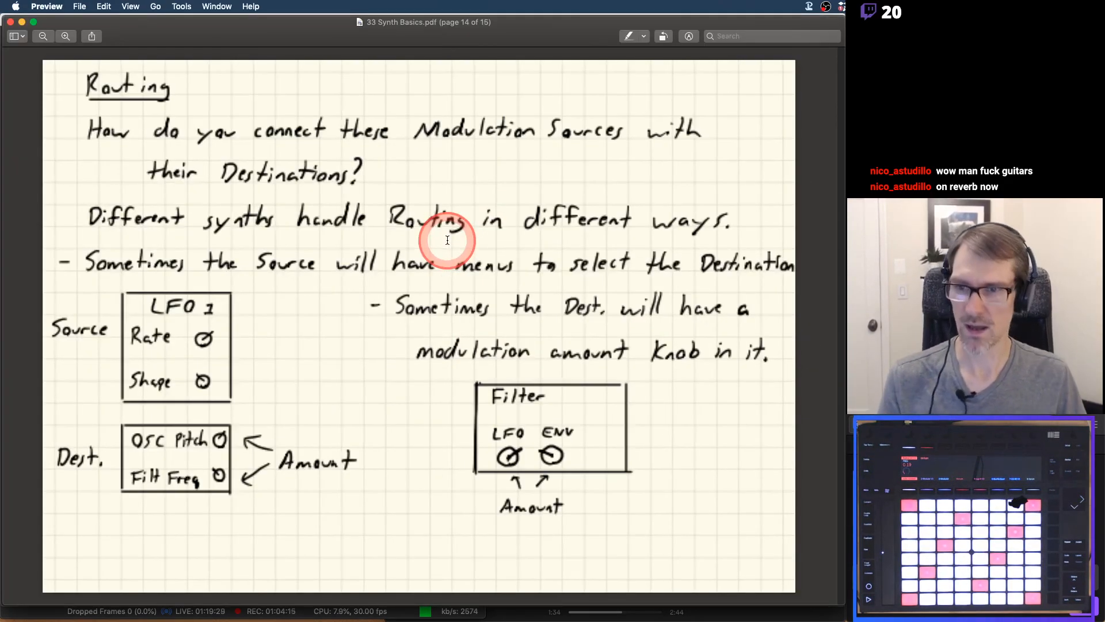
key("Down")
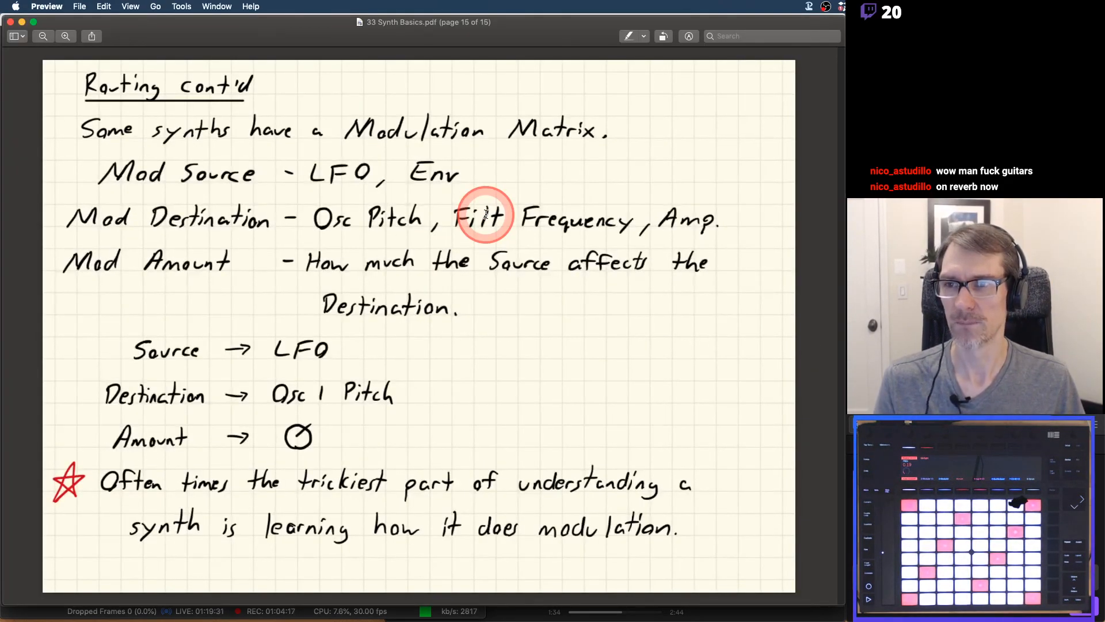
key("Up")
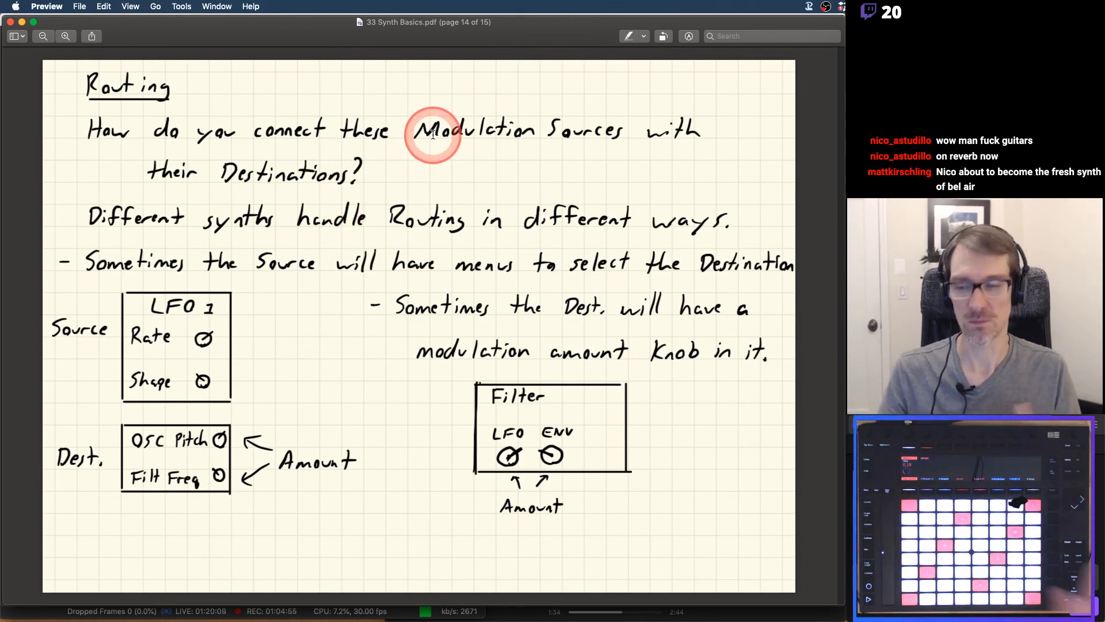
key("Right")
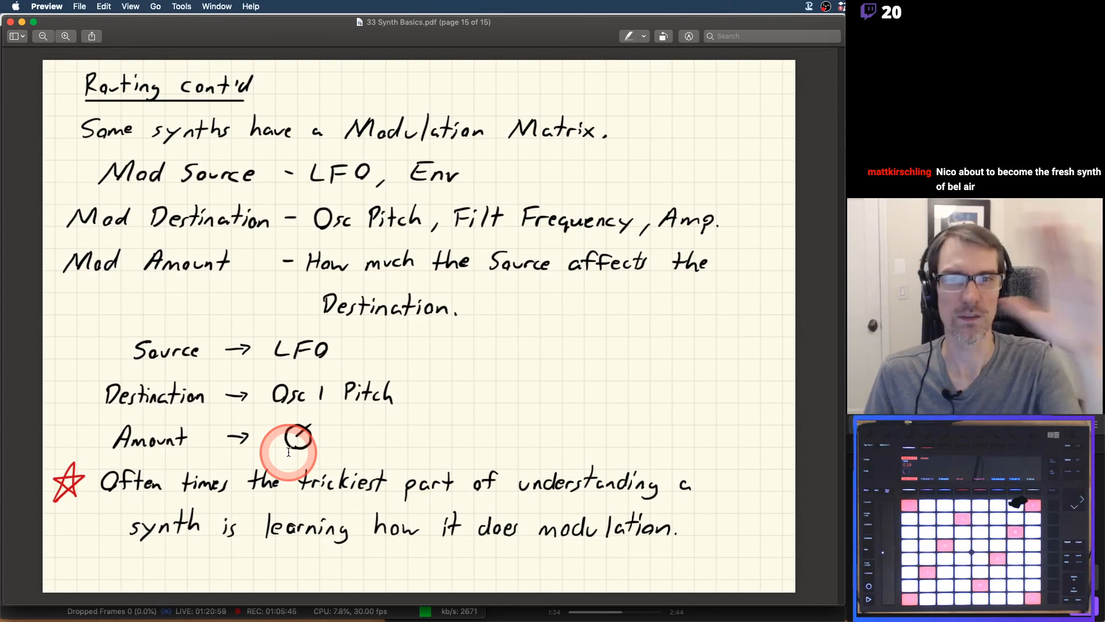
Switch to OBS to check the streaming and recording window, and return to the PDF in Preview
key("super+Tab")
key("super+Tab")
key("super+Tab")
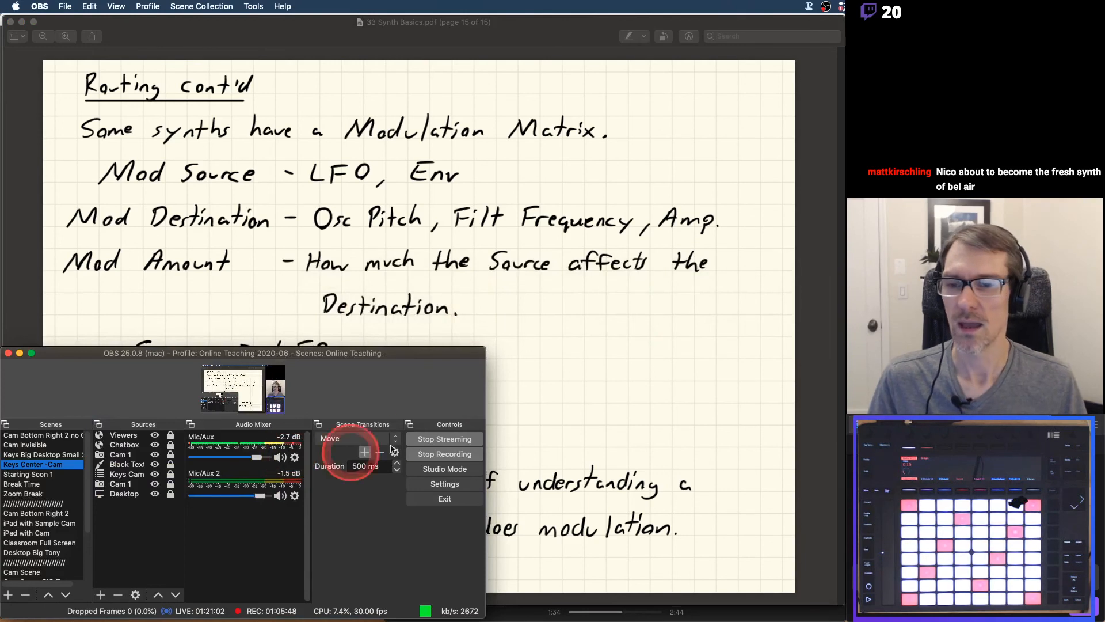
key("super+Tab")
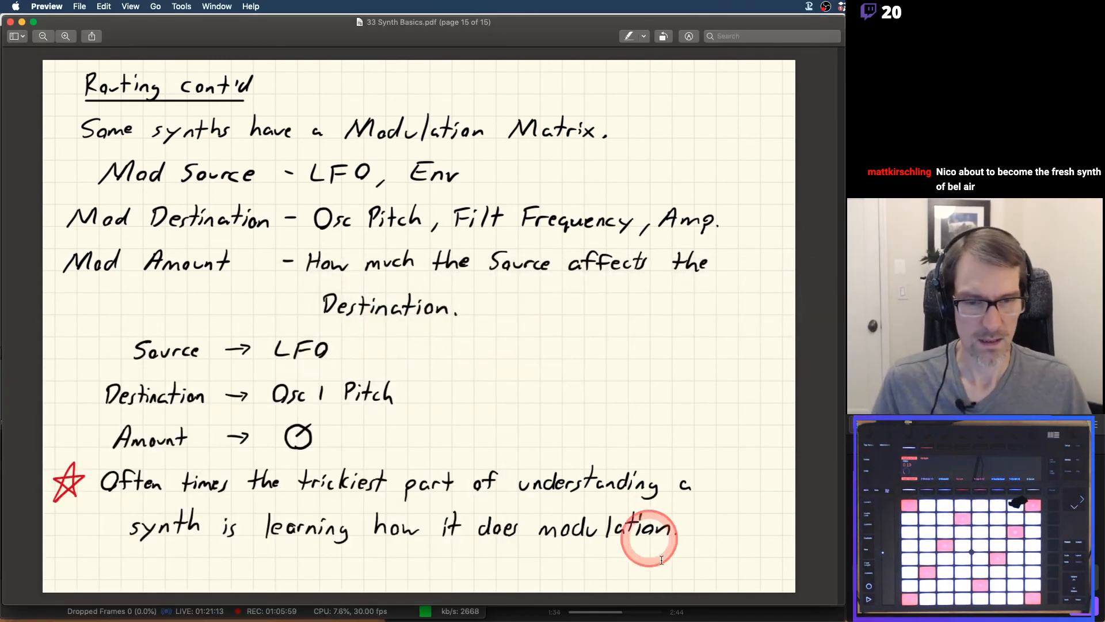
Switch to Spotify, start playing the current track, and raise the playback volume to about half
left_click(719, 613)
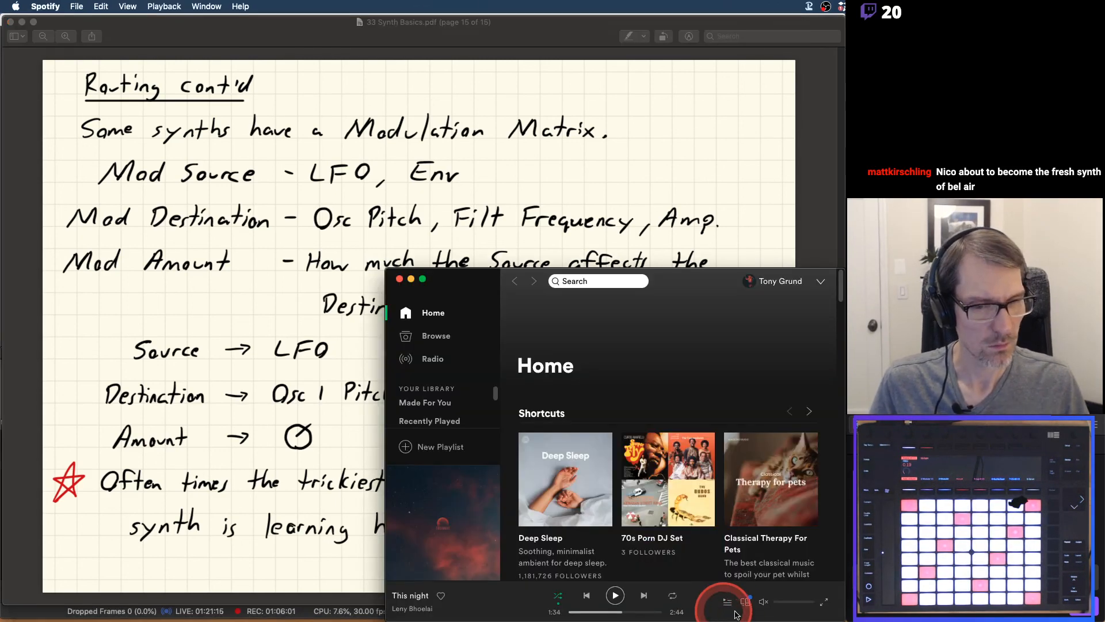
left_click(621, 602)
left_click(777, 601)
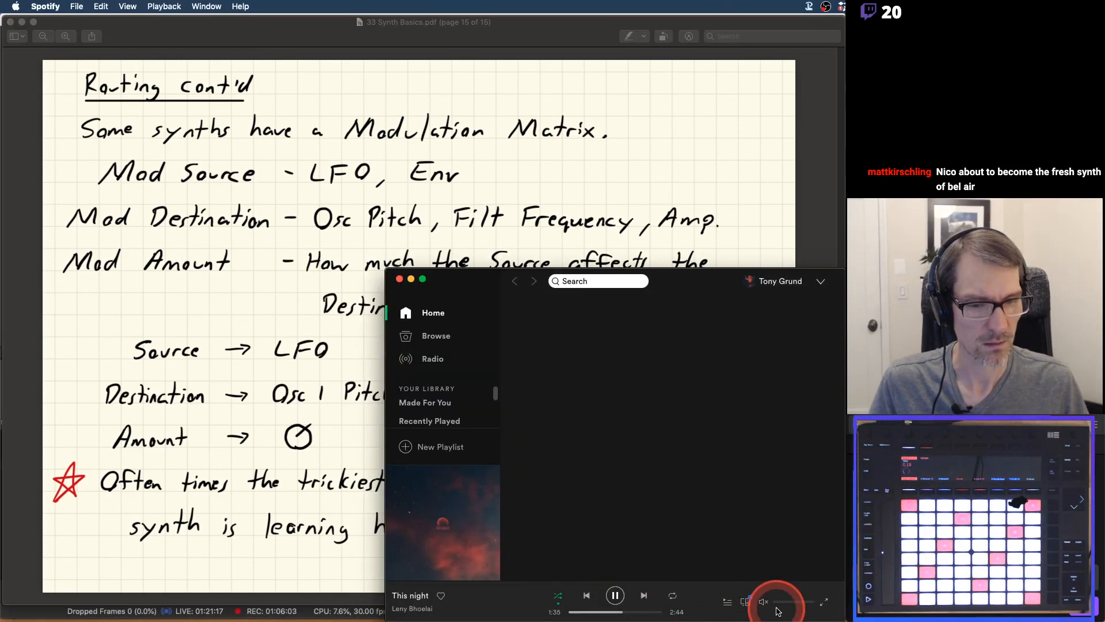
left_click_drag(779, 603, 798, 603)
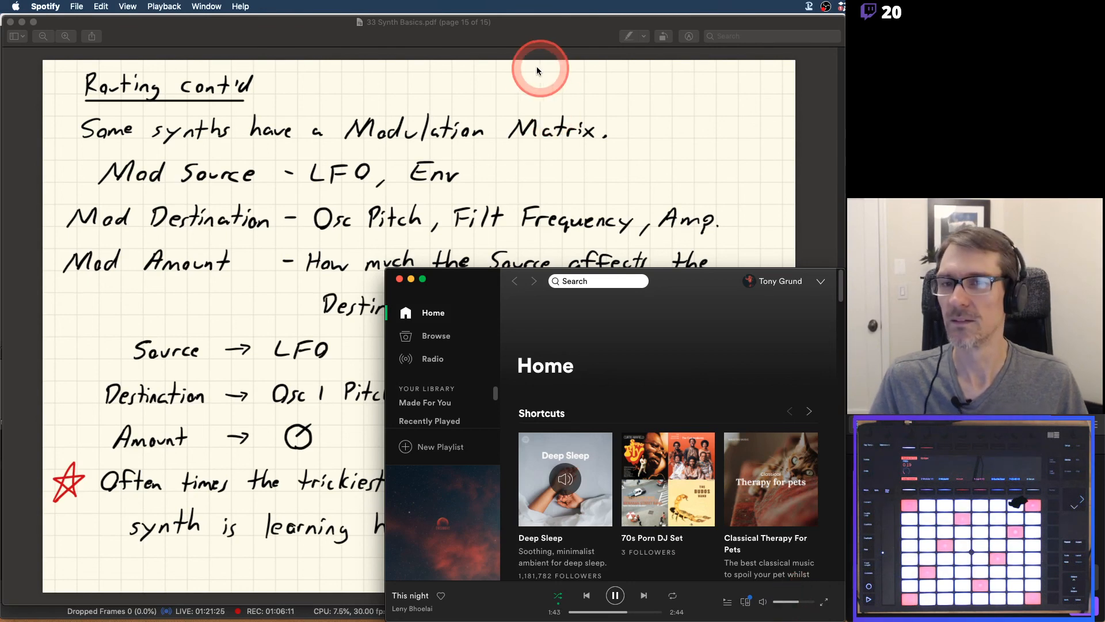